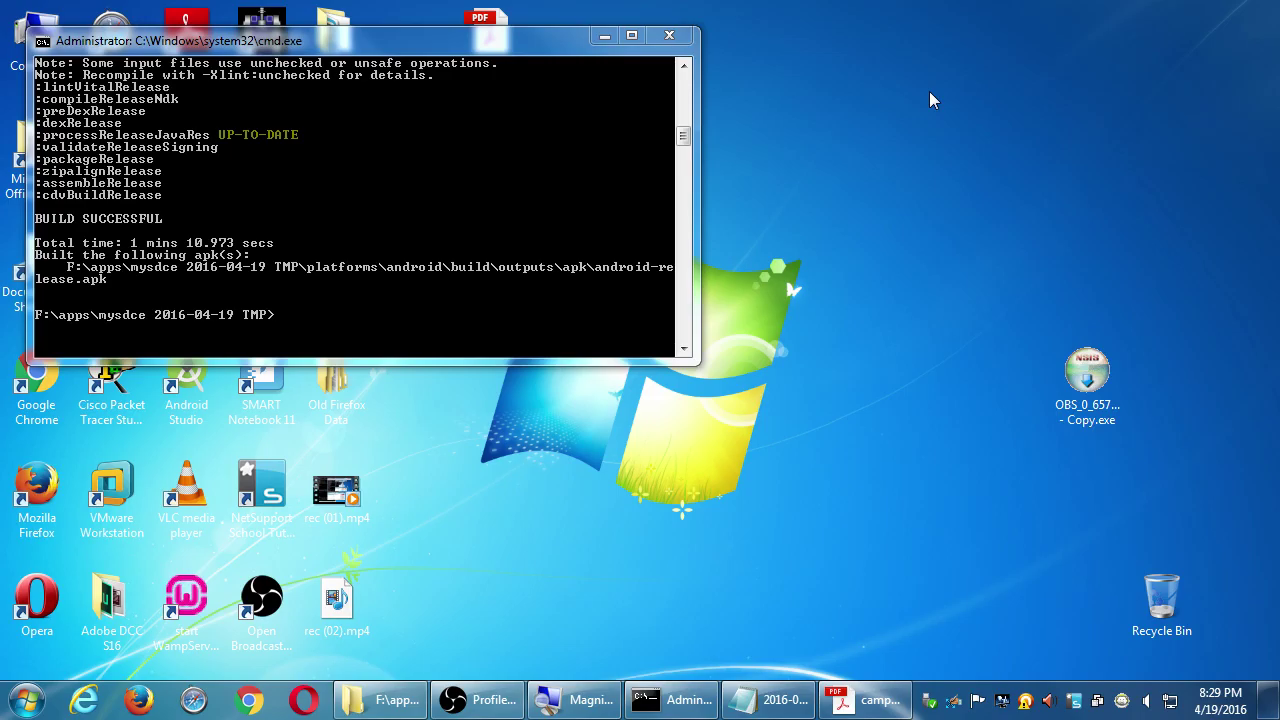
- Close the successful release-build console and the signing-instructions PDF
{"action": "key", "text": "super+plus"}
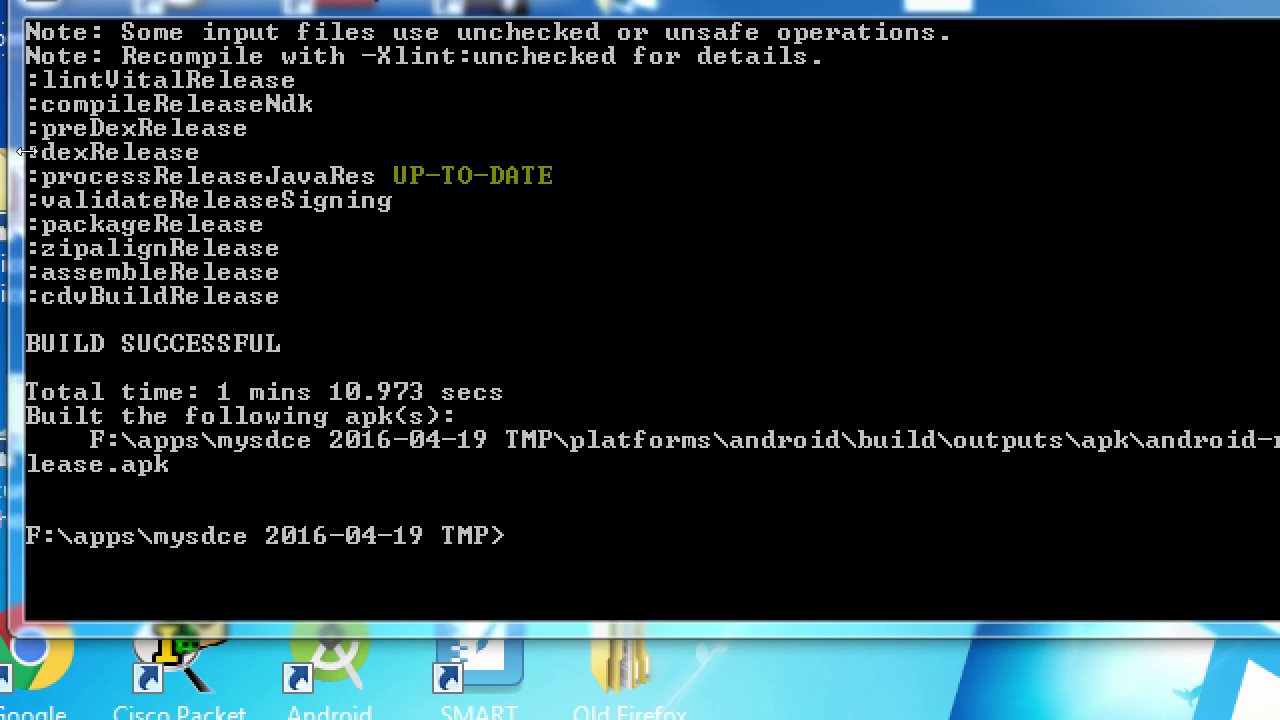
{"action": "left_click", "coordinate": [305, 125]}
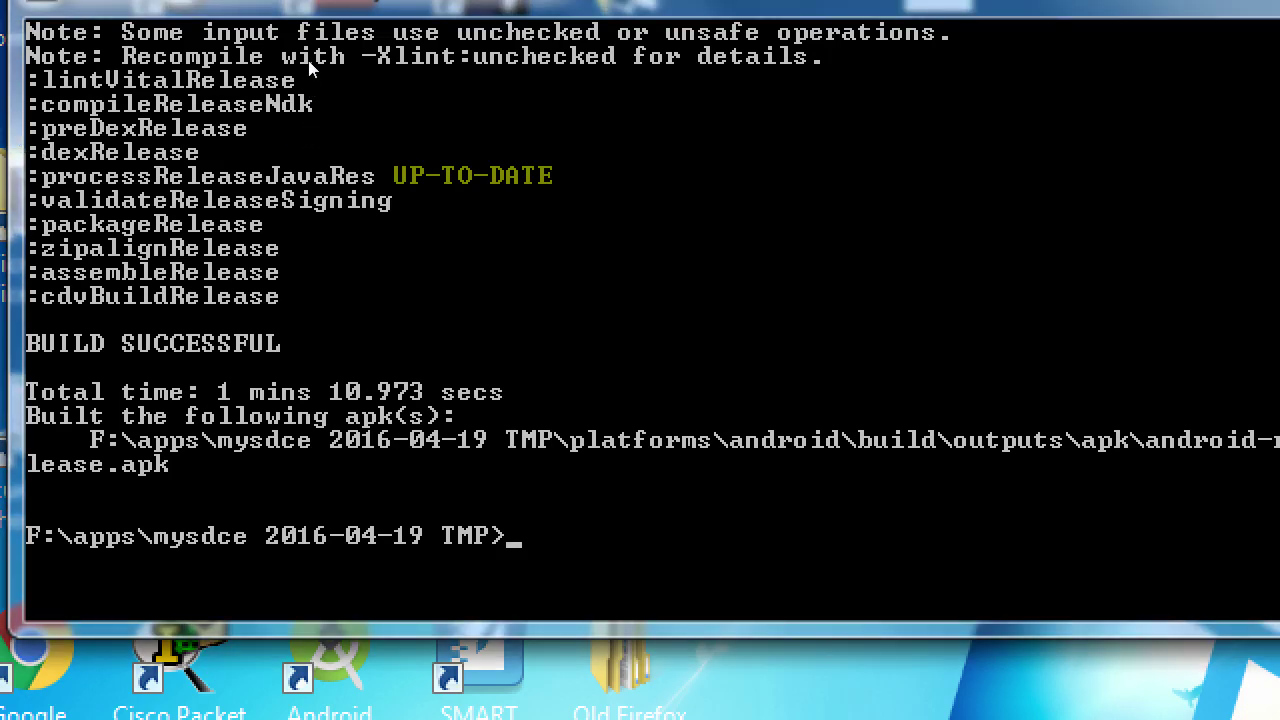
{"action": "type", "text": "taco build android --release -- --keystore=f:\\smith.jks --alias smith"}
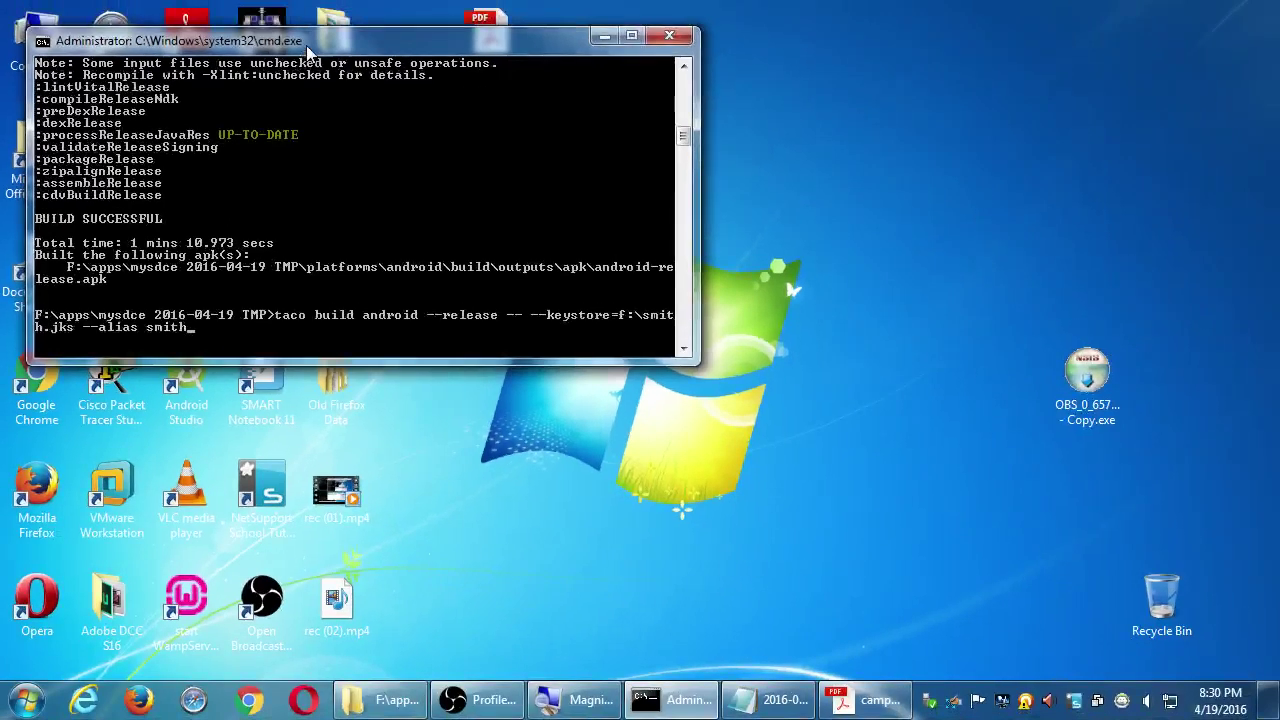
{"action": "mouse_move", "coordinate": [306, 45]}
{"action": "left_mouse_down"}
{"action": "mouse_move", "coordinate": [379, 240]}
{"action": "mouse_move", "coordinate": [360, 238]}
{"action": "left_mouse_up"}
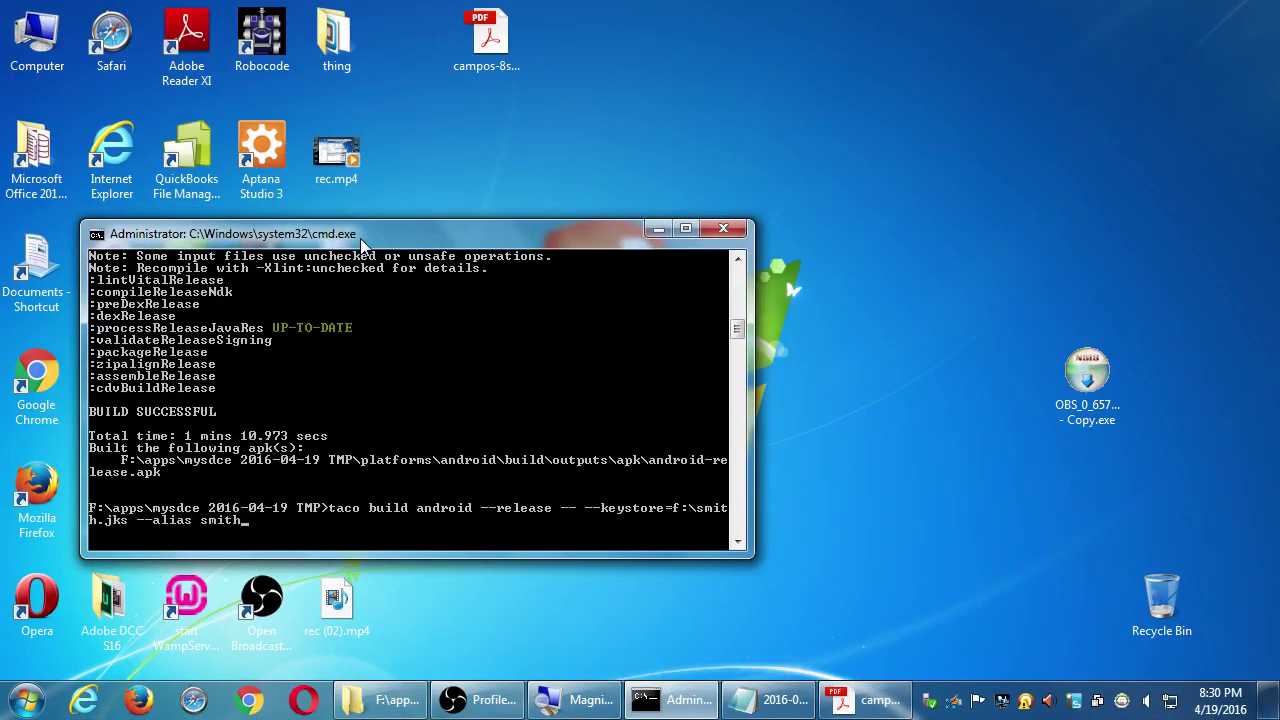
{"action": "left_click", "coordinate": [723, 228]}
{"action": "left_click", "coordinate": [857, 699]}
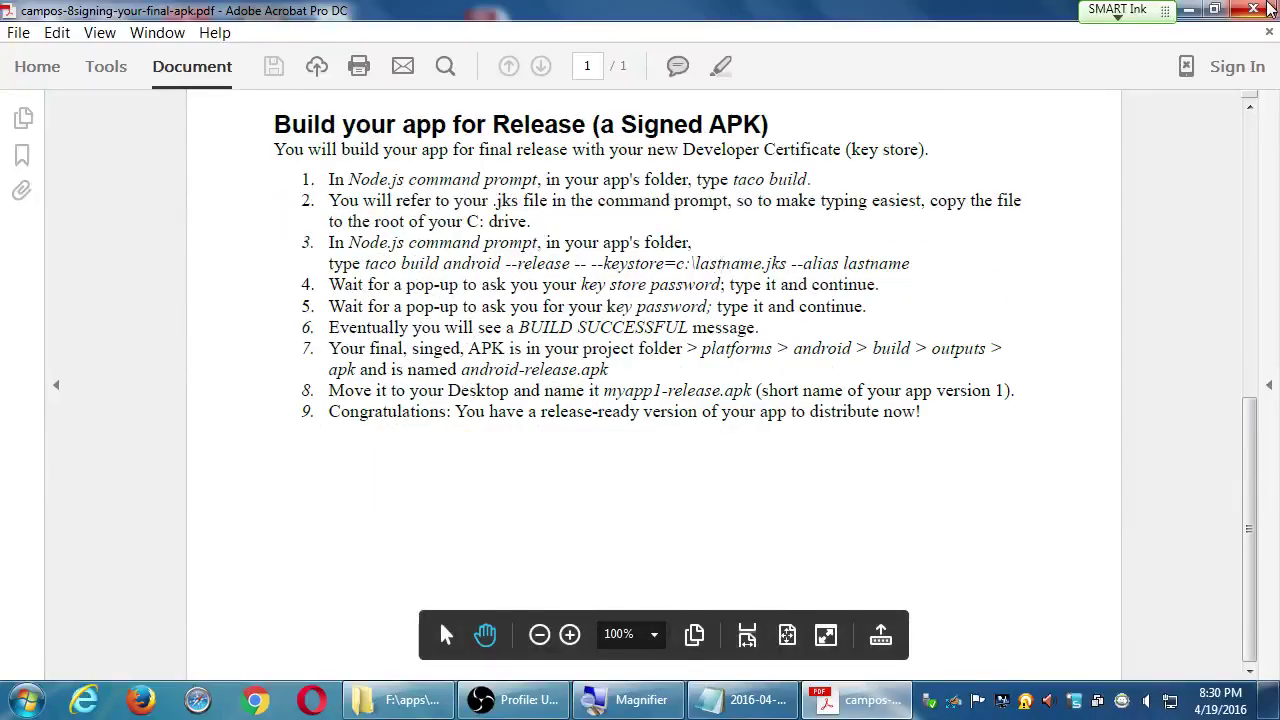
{"action": "left_click", "coordinate": [1254, 9]}
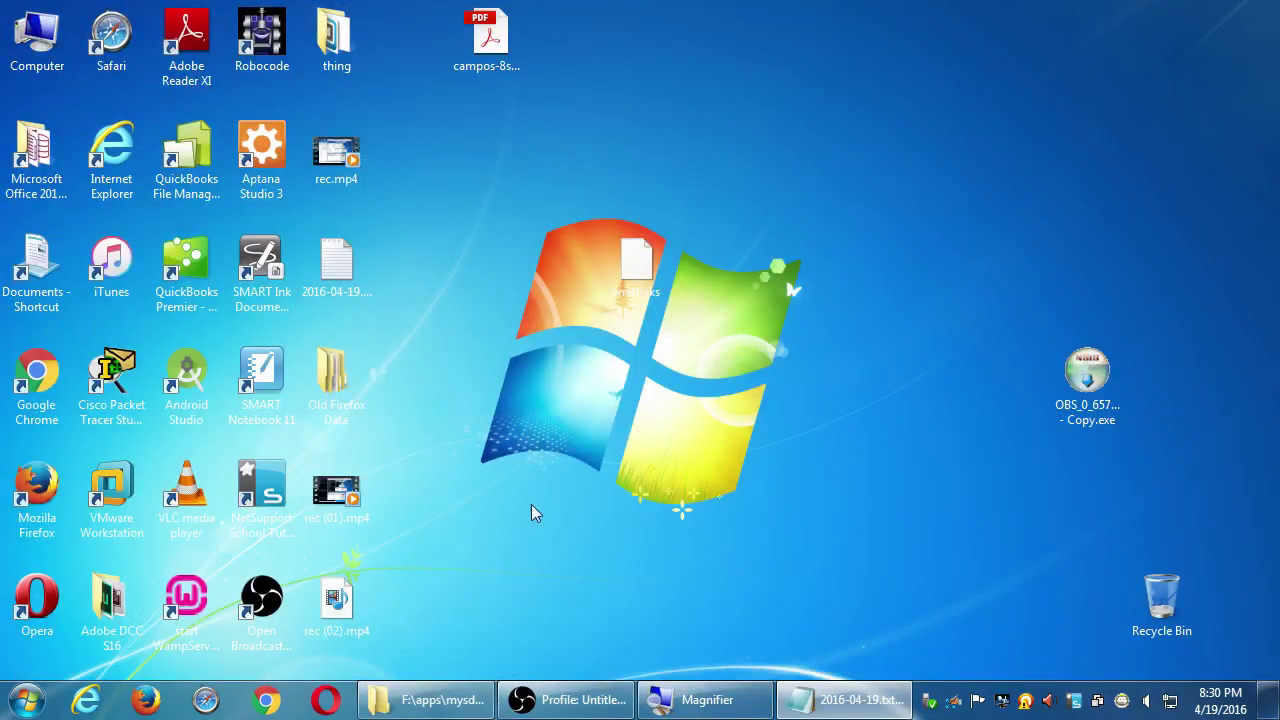
- Launch Firefox and load developer.amazon.com
{"action": "left_click", "coordinate": [150, 704]}
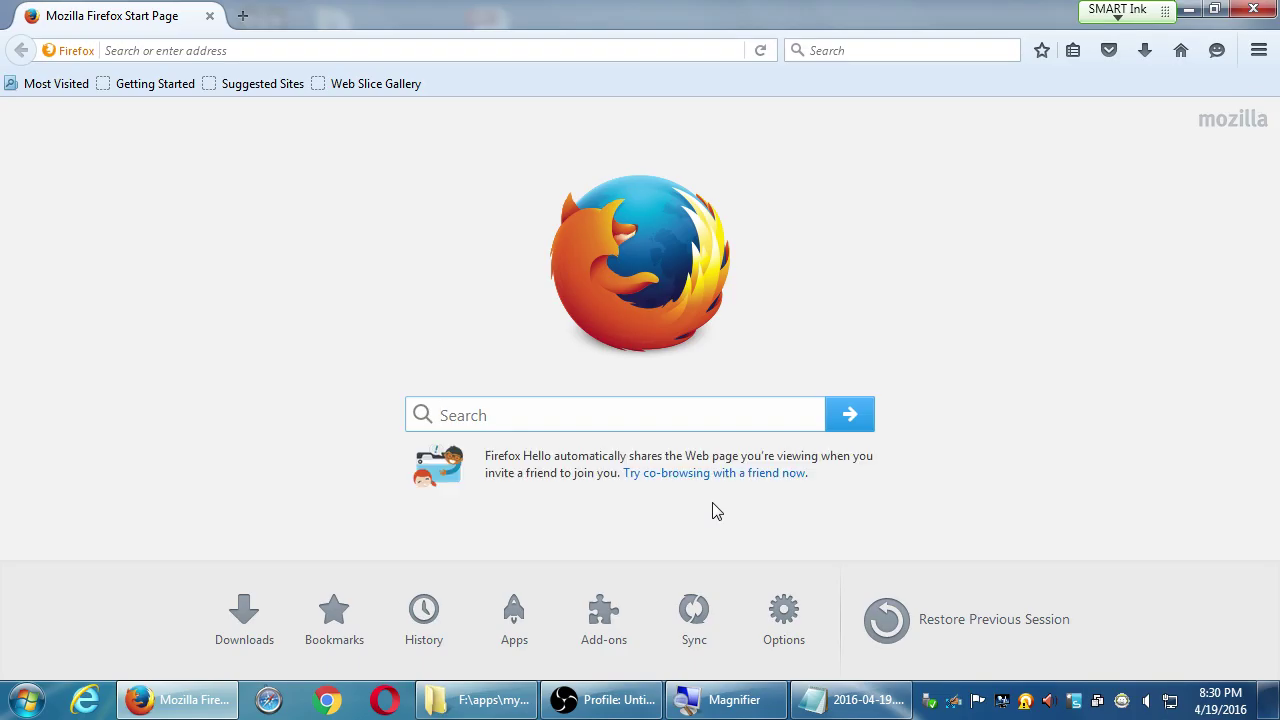
{"action": "key", "text": "ctrl+l"}
{"action": "type", "text": "de"}
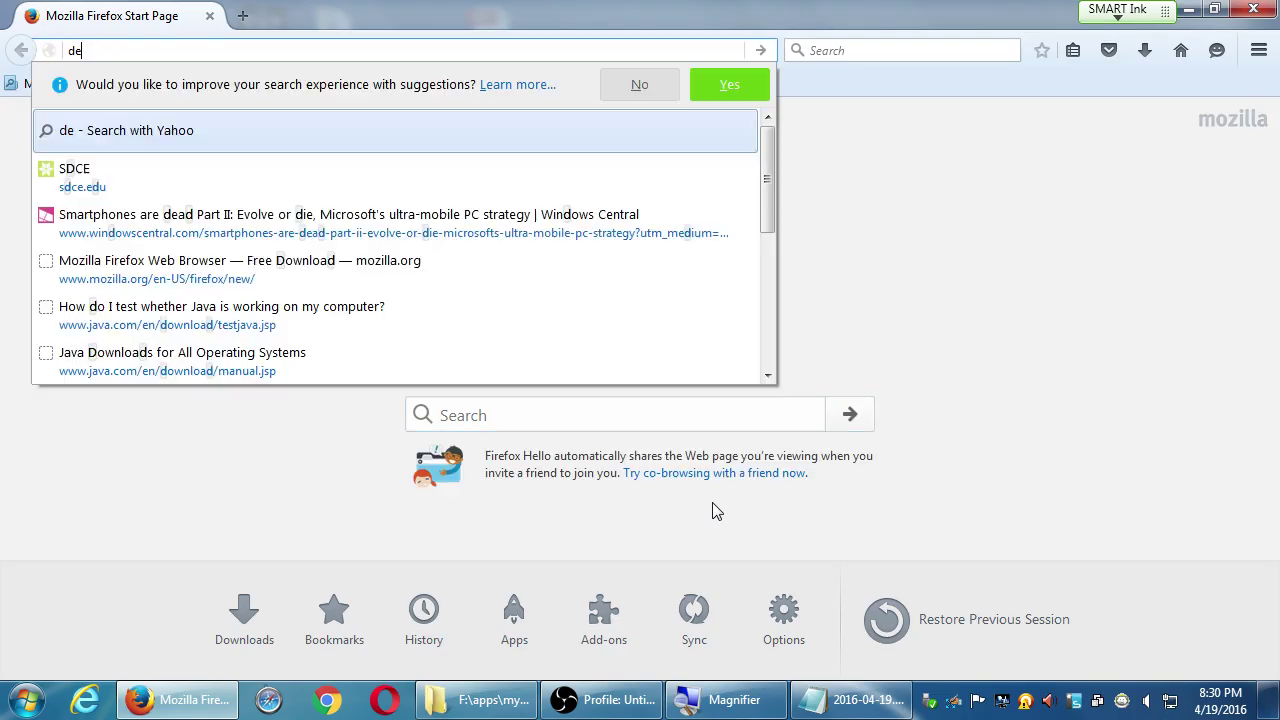
{"action": "type", "text": "ve"}
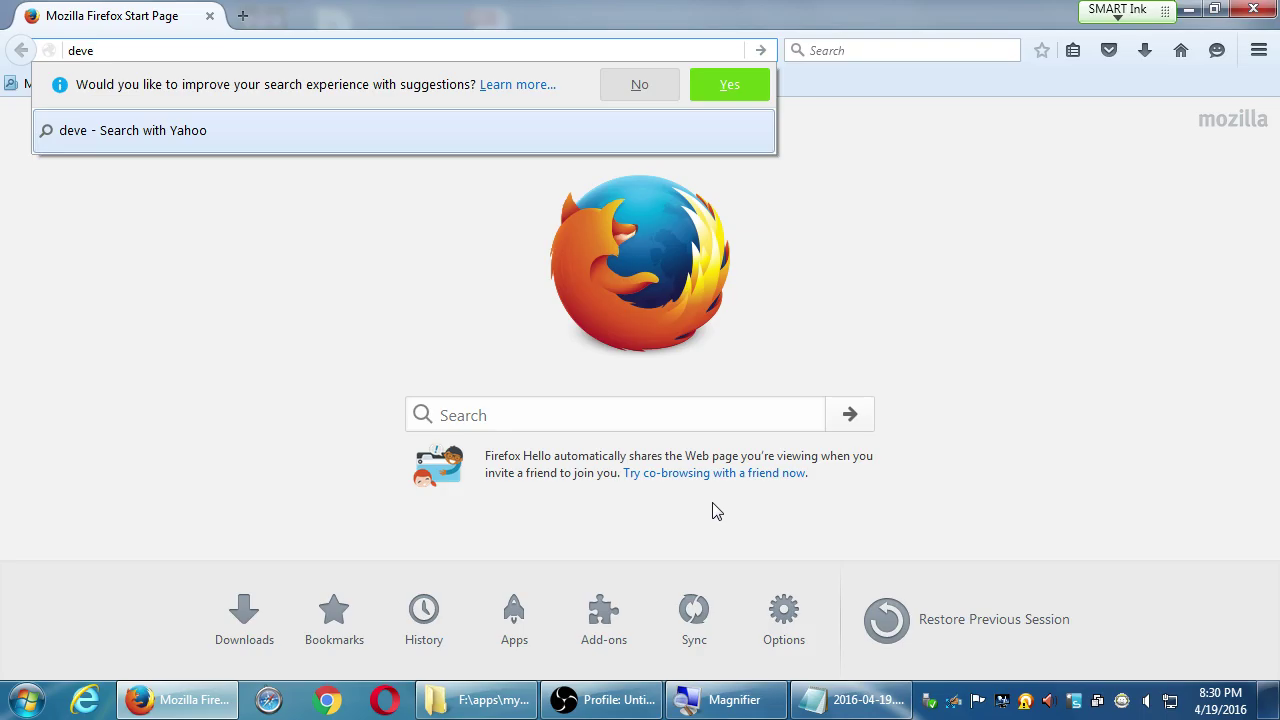
{"action": "type", "text": "lopo"}
{"action": "key", "text": "BackSpace"}
{"action": "type", "text": "er"}
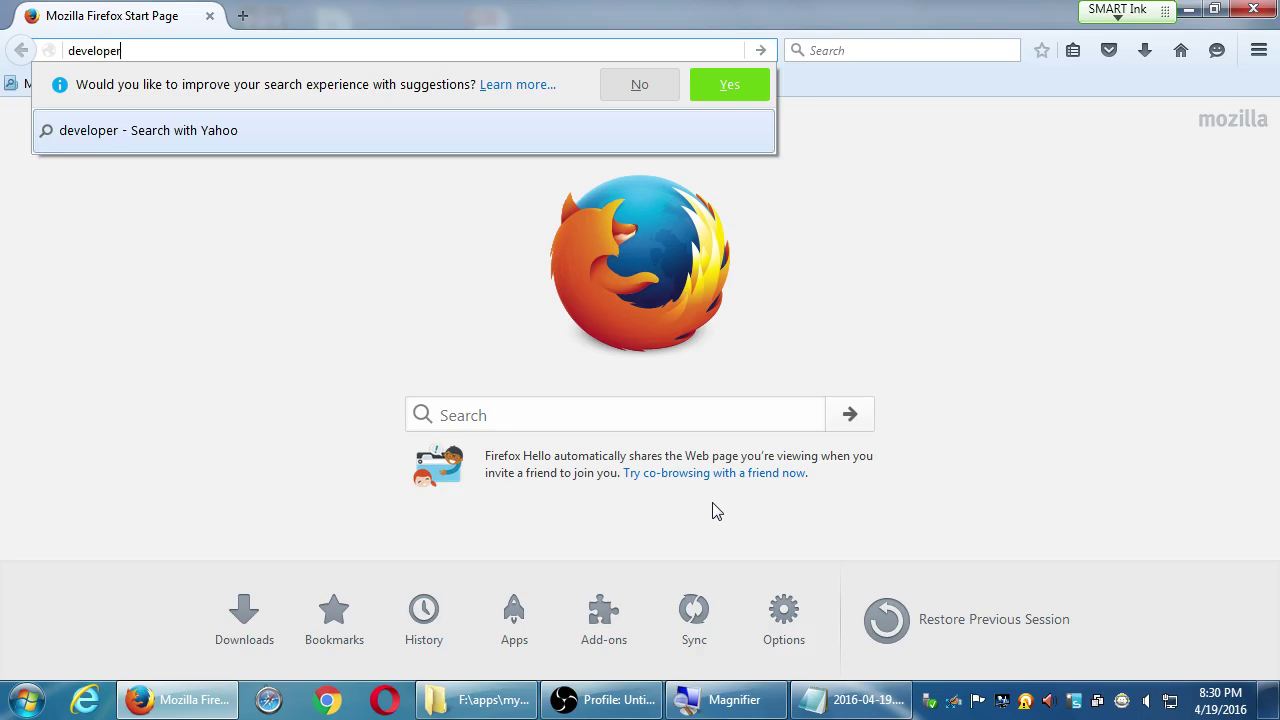
{"action": "type", "text": ".amazon.com"}
{"action": "key", "text": "Return"}
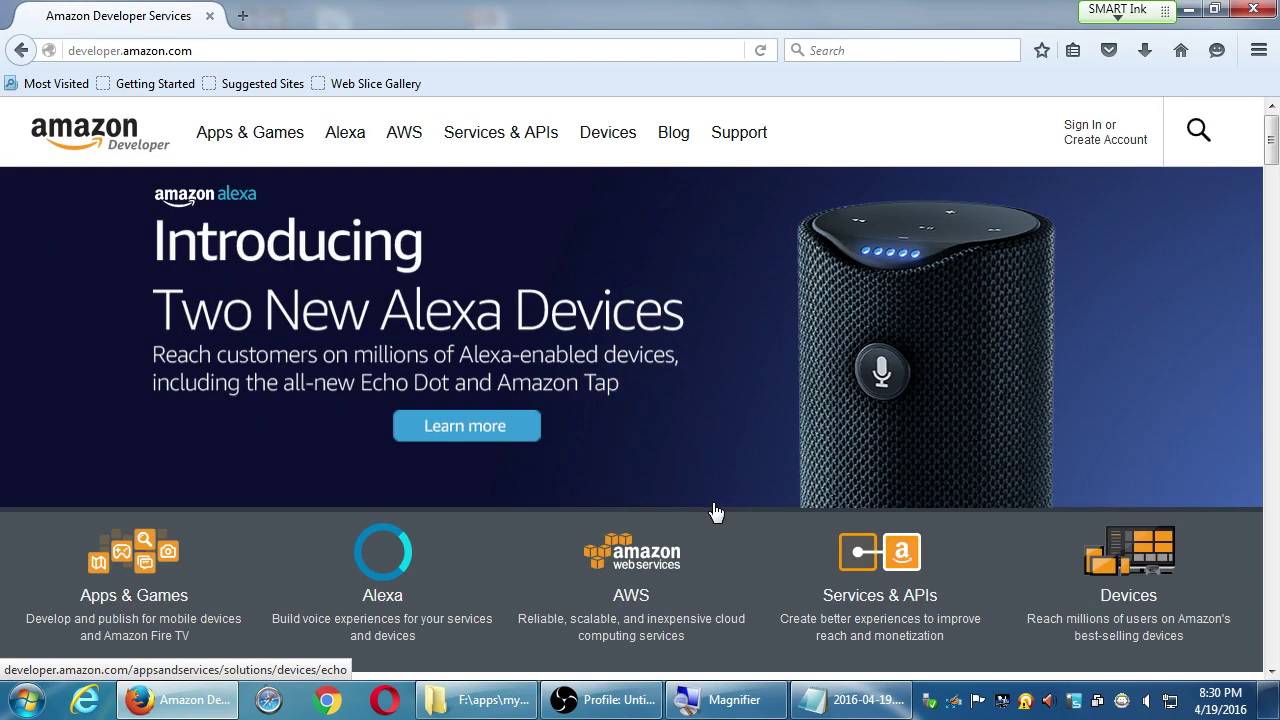
{"action": "key", "text": "super+plus"}
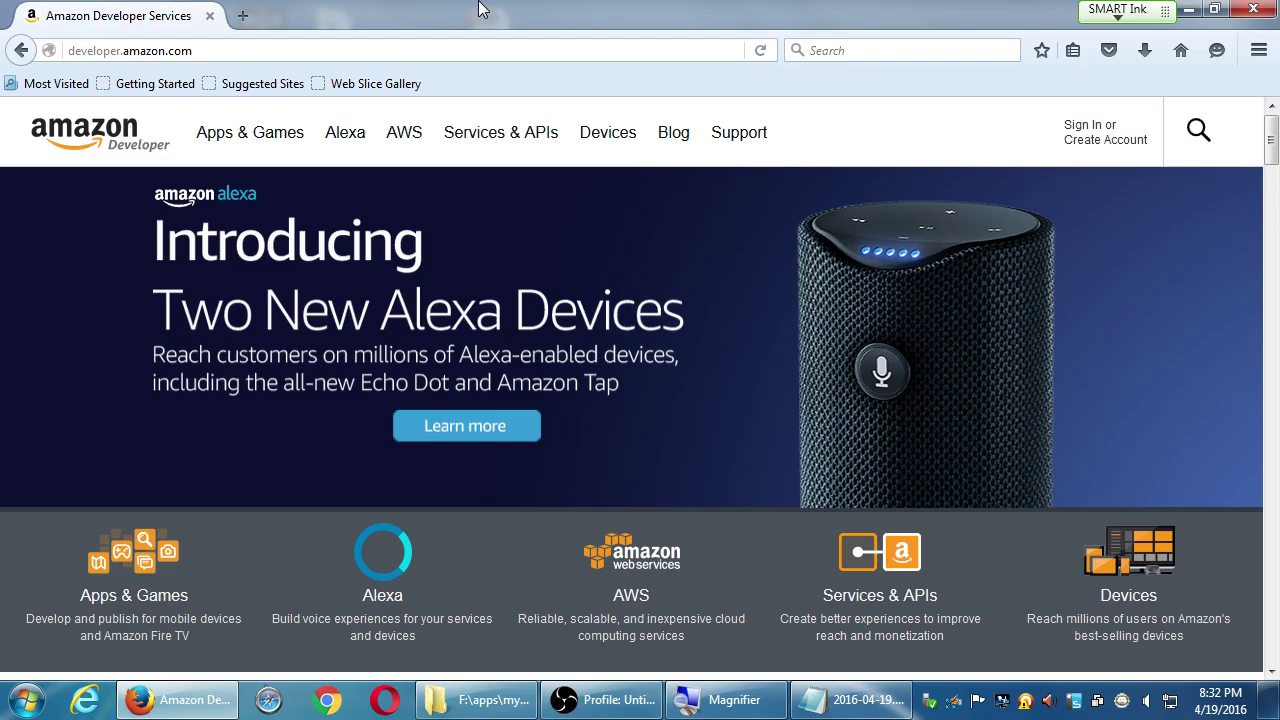
{"action": "scroll", "coordinate": [417, 243], "scroll_direction": "down", "scroll_amount": 5}
{"action": "scroll", "coordinate": [423, 249], "scroll_direction": "down", "scroll_amount": 3}
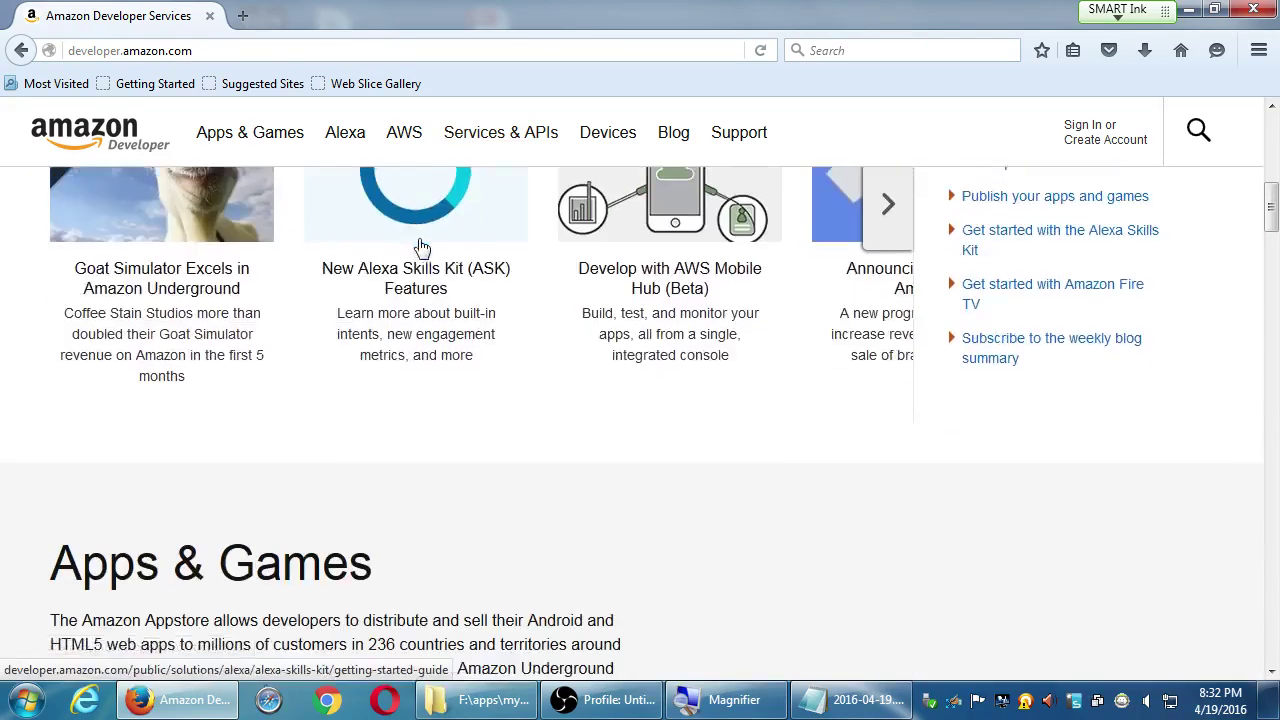
{"action": "scroll", "coordinate": [435, 255], "scroll_direction": "up", "scroll_amount": 4}
{"action": "scroll", "coordinate": [435, 255], "scroll_direction": "down", "scroll_amount": 4}
{"action": "scroll", "coordinate": [437, 255], "scroll_direction": "down", "scroll_amount": 1}
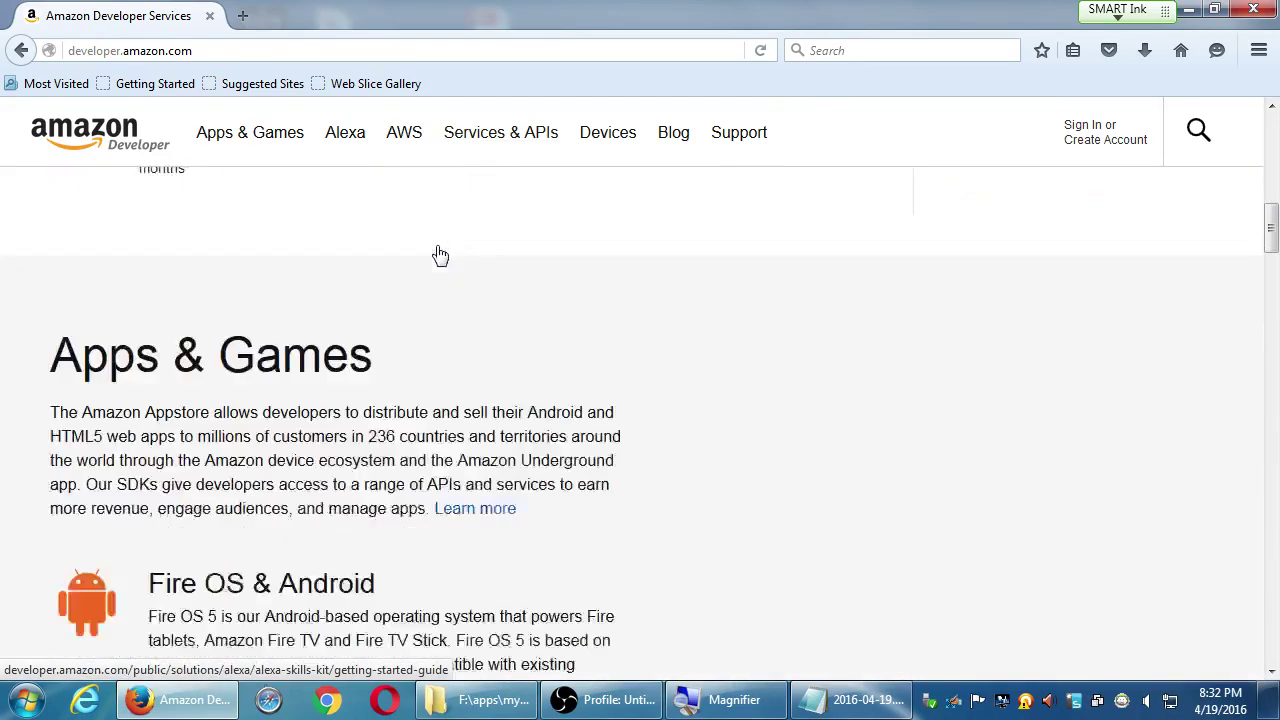
{"action": "scroll", "coordinate": [440, 255], "scroll_direction": "up", "scroll_amount": 3}
{"action": "scroll", "coordinate": [440, 255], "scroll_direction": "down", "scroll_amount": 4}
{"action": "scroll", "coordinate": [437, 252], "scroll_direction": "down", "scroll_amount": 4}
{"action": "scroll", "coordinate": [437, 252], "scroll_direction": "up", "scroll_amount": 4}
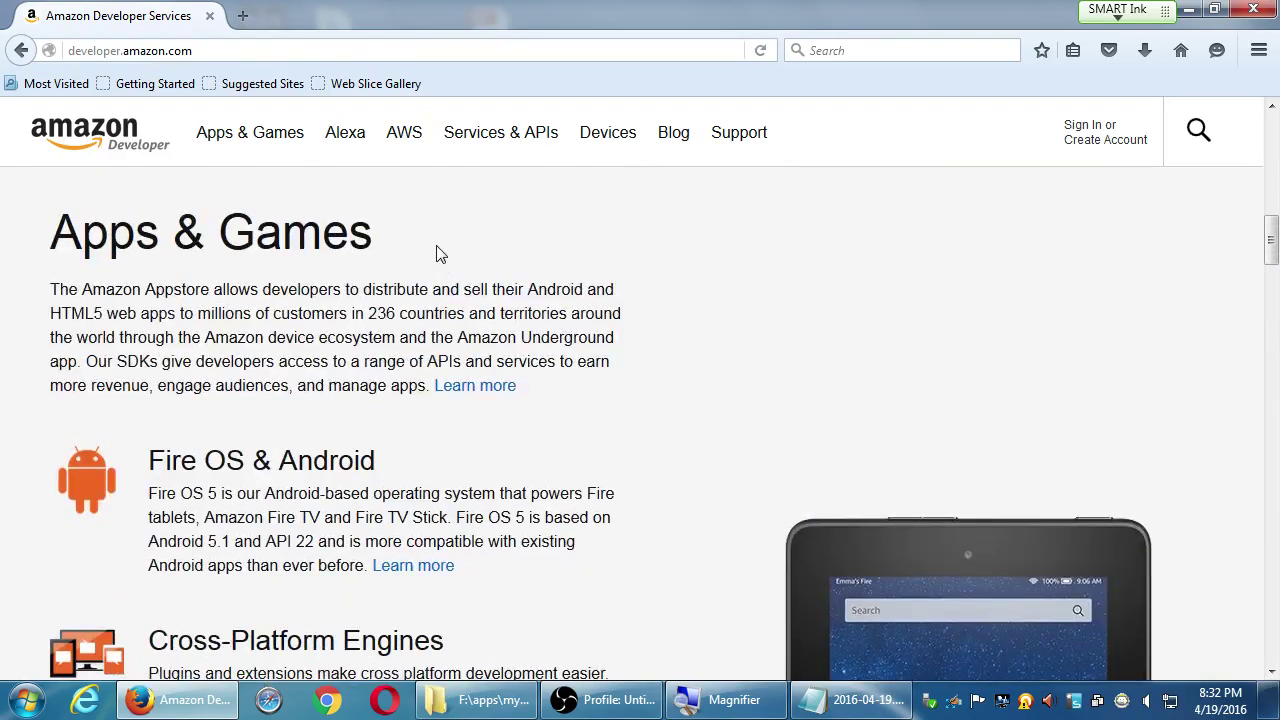
{"action": "scroll", "coordinate": [437, 253], "scroll_direction": "down", "scroll_amount": 3}
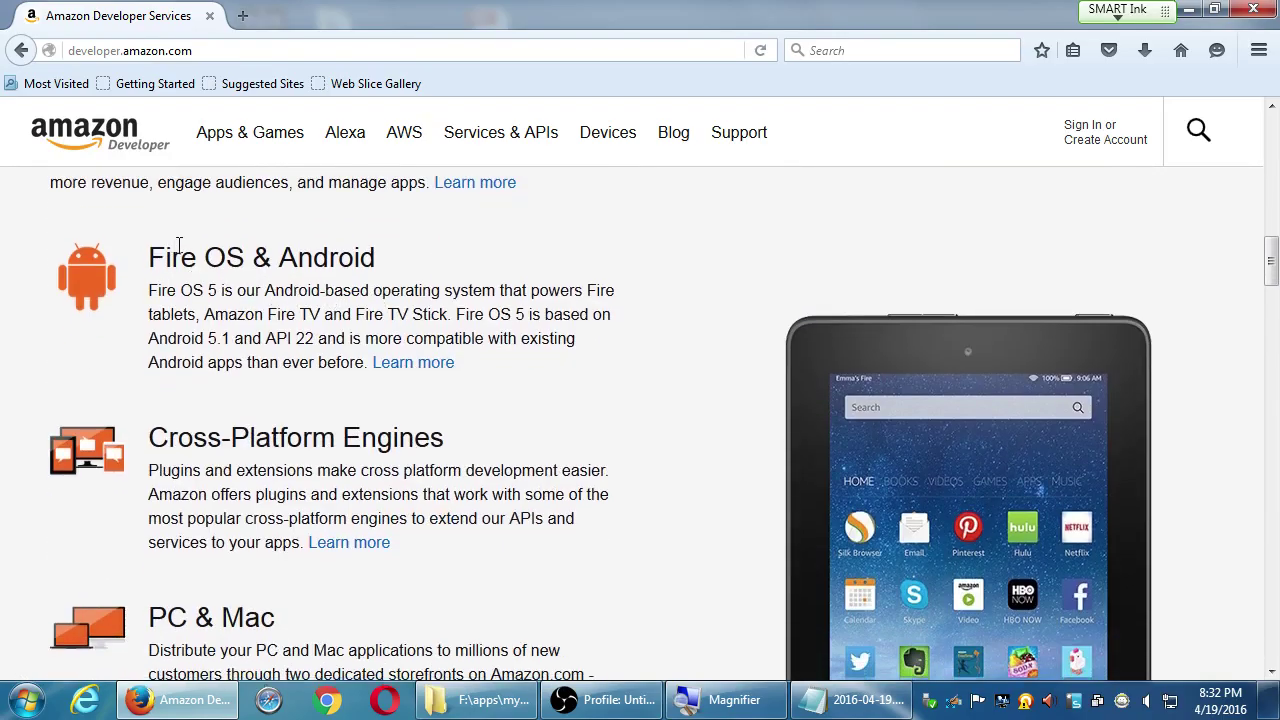
{"action": "double_click", "coordinate": [328, 256]}
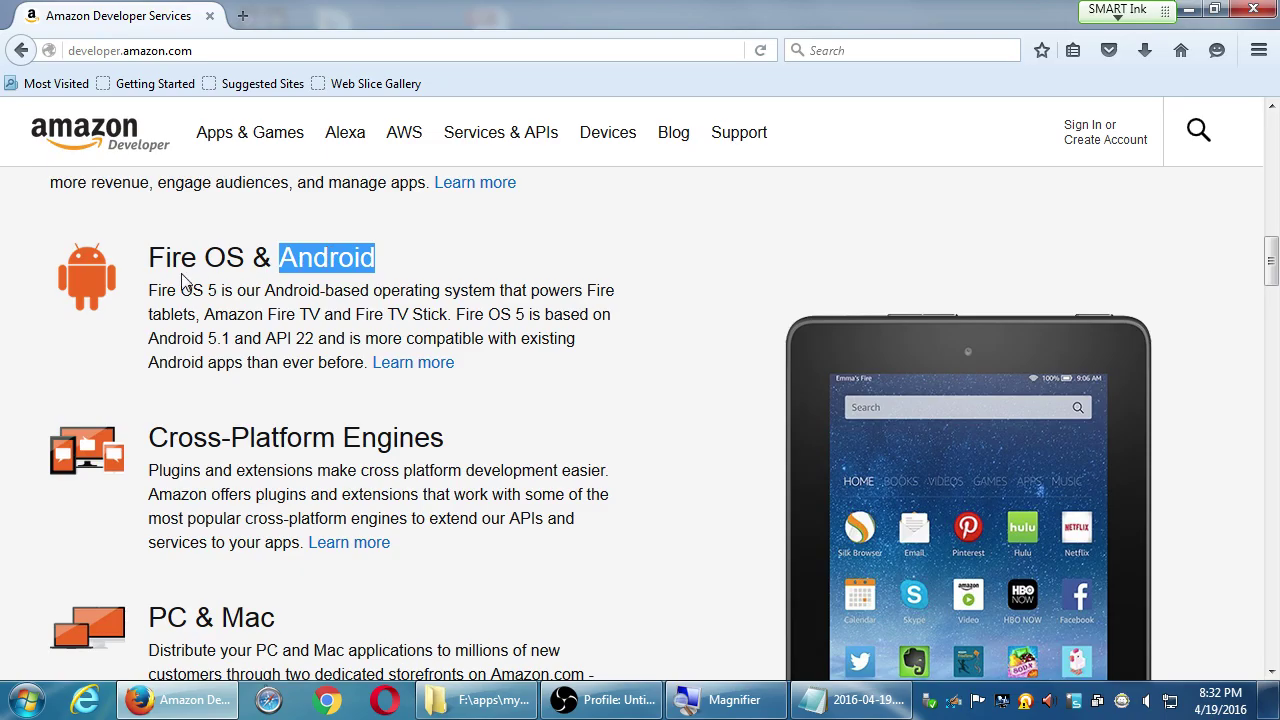
{"action": "left_click", "coordinate": [202, 240]}
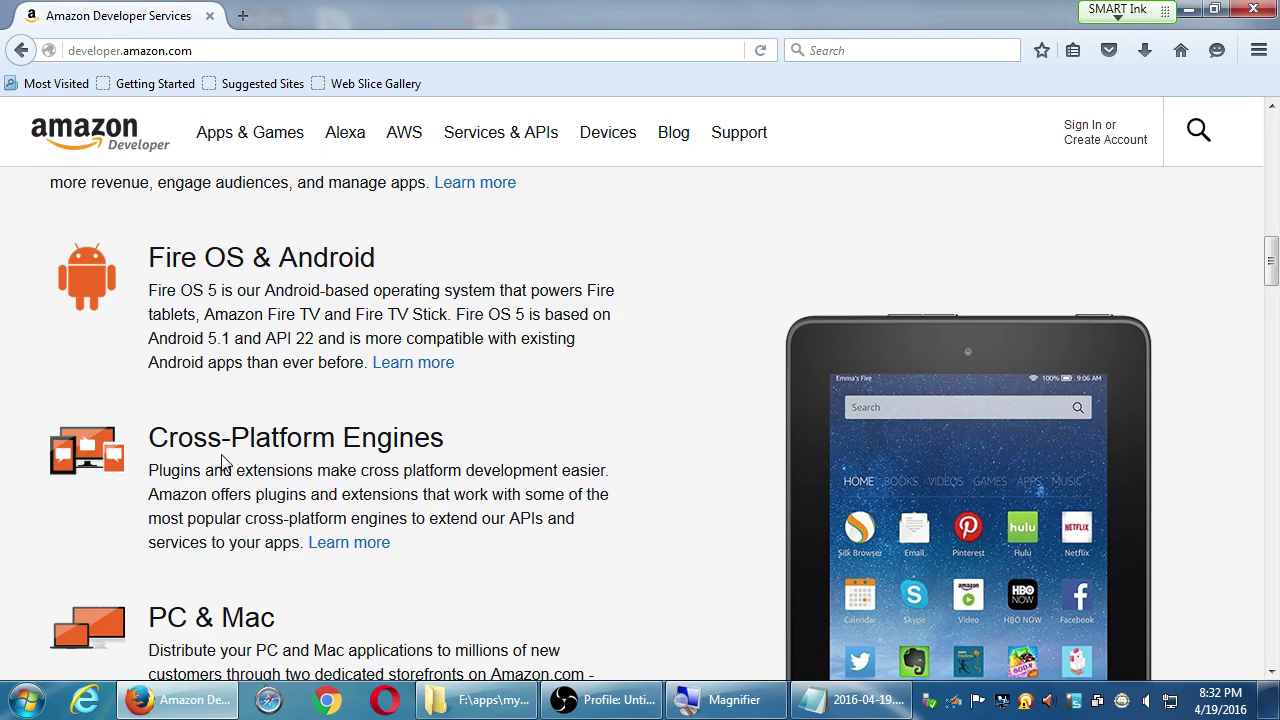
{"action": "left_click_drag", "start_coordinate": [193, 437], "coordinate": [343, 437]}
{"action": "scroll", "coordinate": [271, 512], "scroll_direction": "down", "scroll_amount": 4}
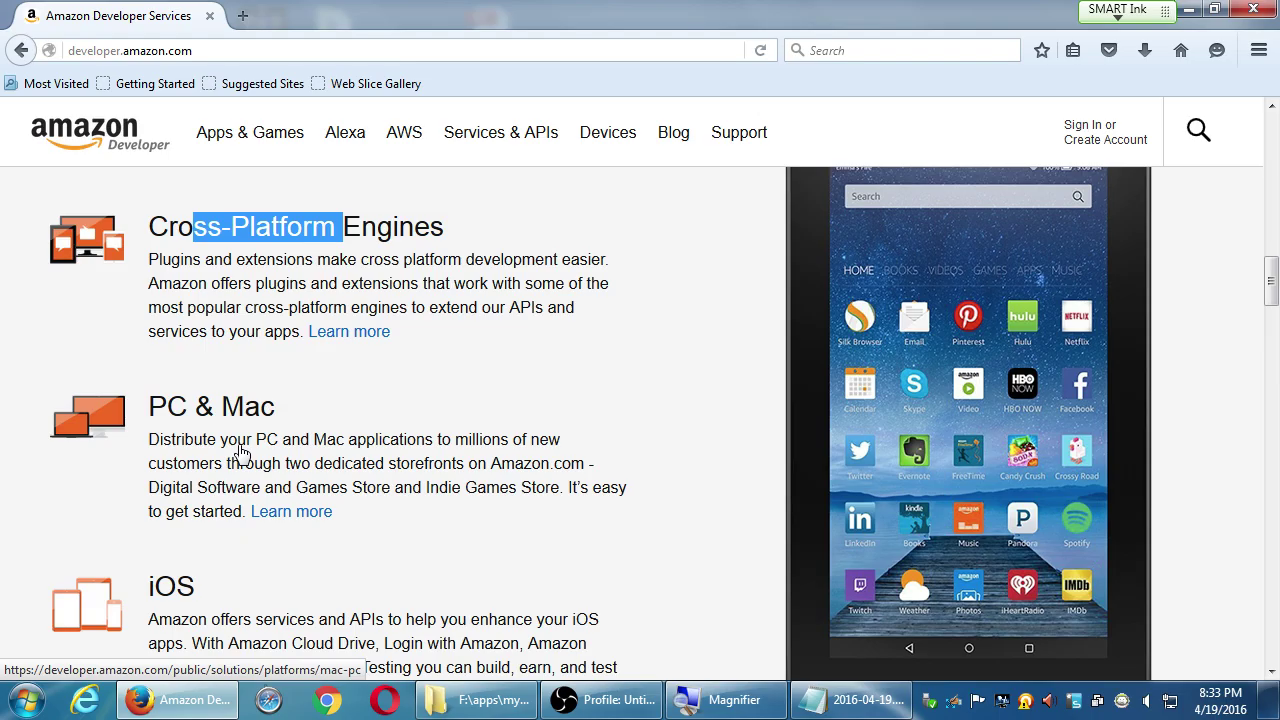
{"action": "scroll", "coordinate": [225, 448], "scroll_direction": "down", "scroll_amount": 2}
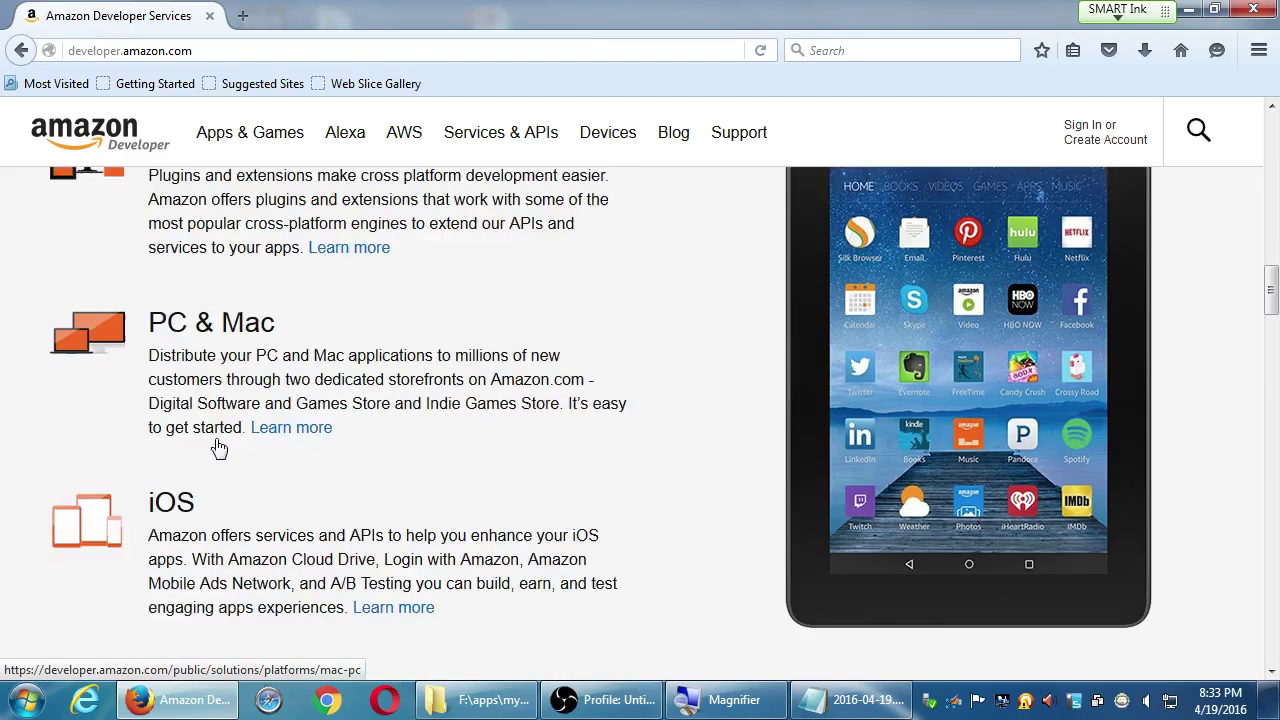
{"action": "scroll", "coordinate": [175, 433], "scroll_direction": "down", "scroll_amount": 8}
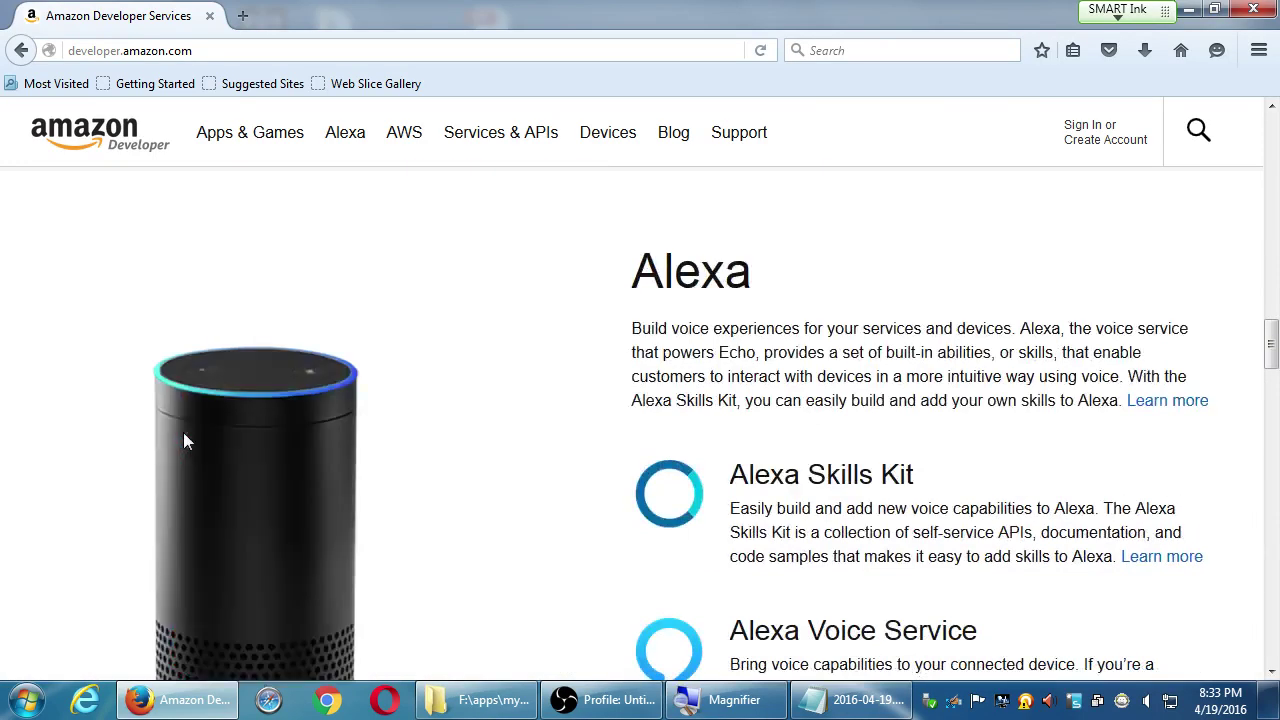
{"action": "scroll", "coordinate": [183, 433], "scroll_direction": "up", "scroll_amount": 2}
{"action": "scroll", "coordinate": [183, 433], "scroll_direction": "up", "scroll_amount": 6}
{"action": "scroll", "coordinate": [186, 420], "scroll_direction": "up", "scroll_amount": 10}
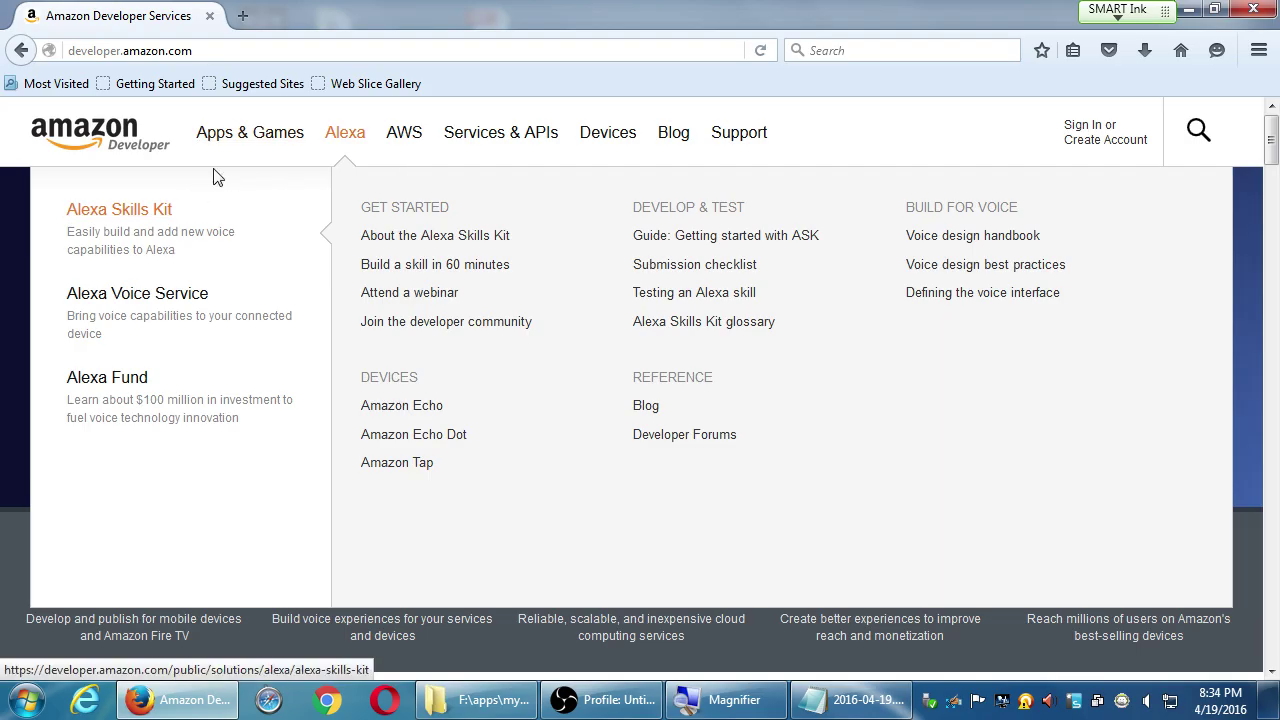
{"action": "mouse_move", "coordinate": [250, 132]}
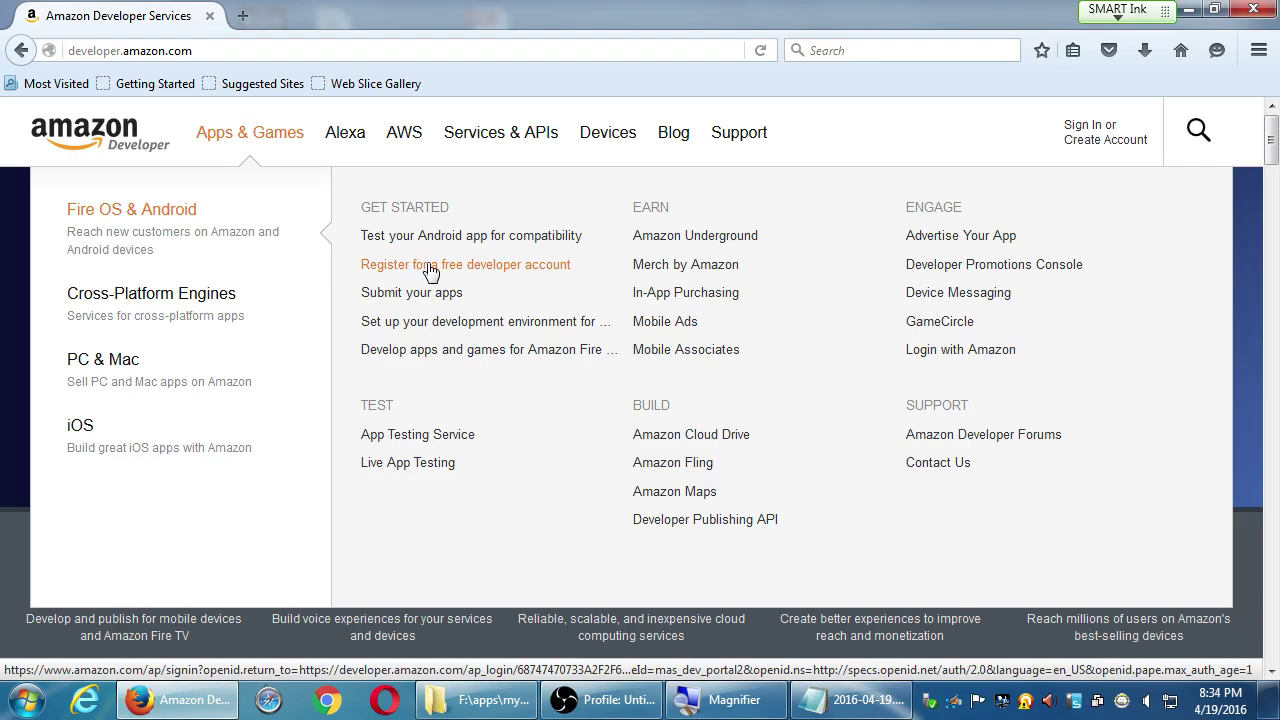
- Choose 'Register for a free developer account' from the Apps & Games menu
{"action": "left_click", "coordinate": [430, 272]}
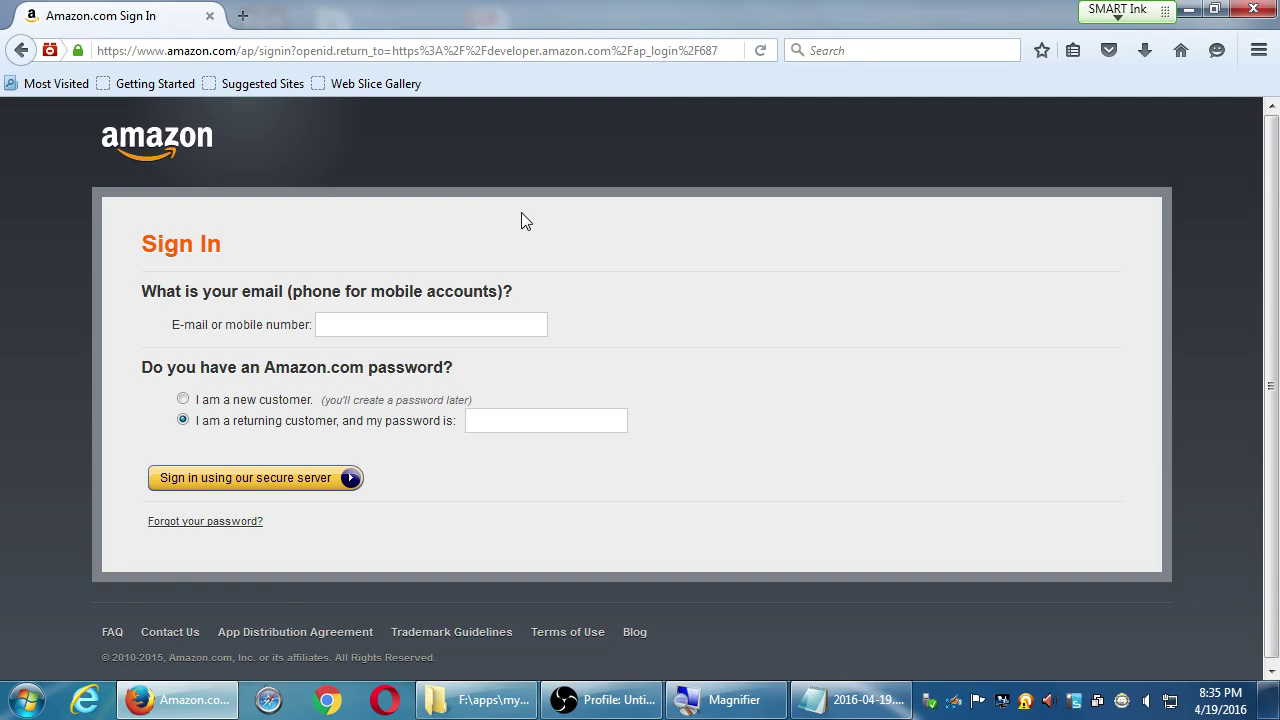
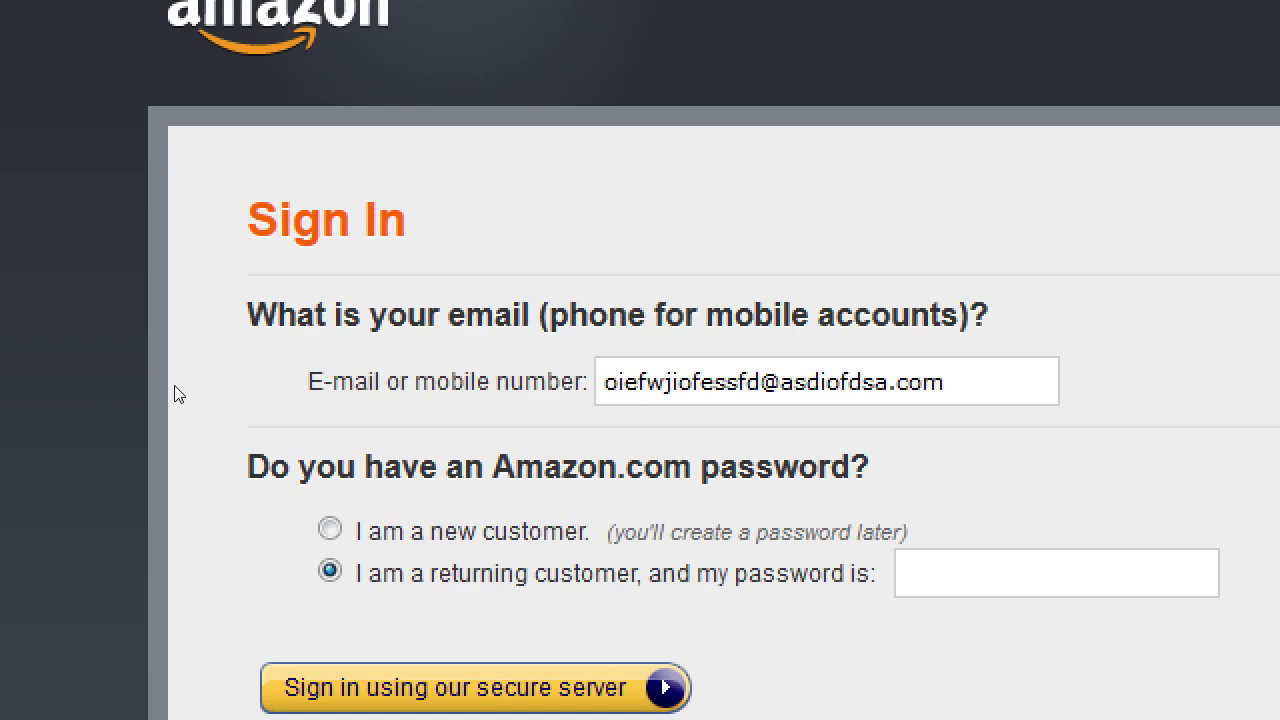
- Enter the developer e-mail, pick 'I am a new customer' and sign in securely
{"action": "key", "text": "Tab"}
{"action": "key", "text": "space"}
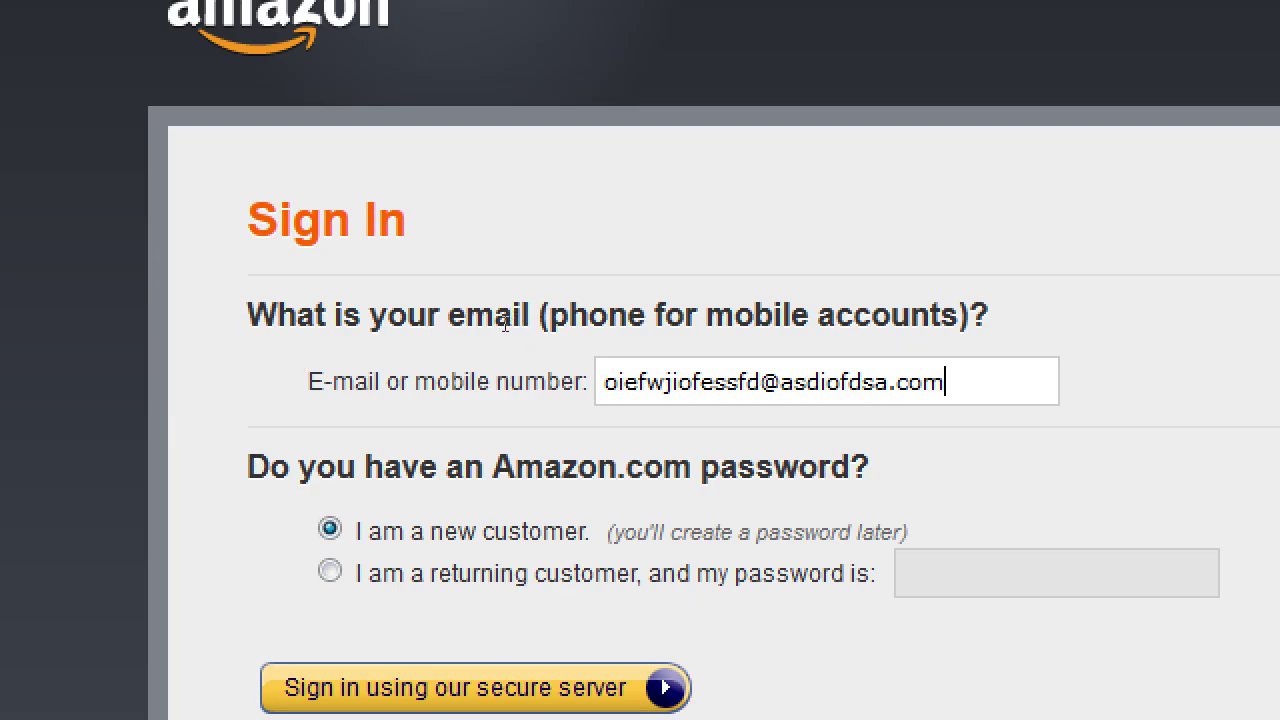
{"action": "key", "text": "ctrl+a"}
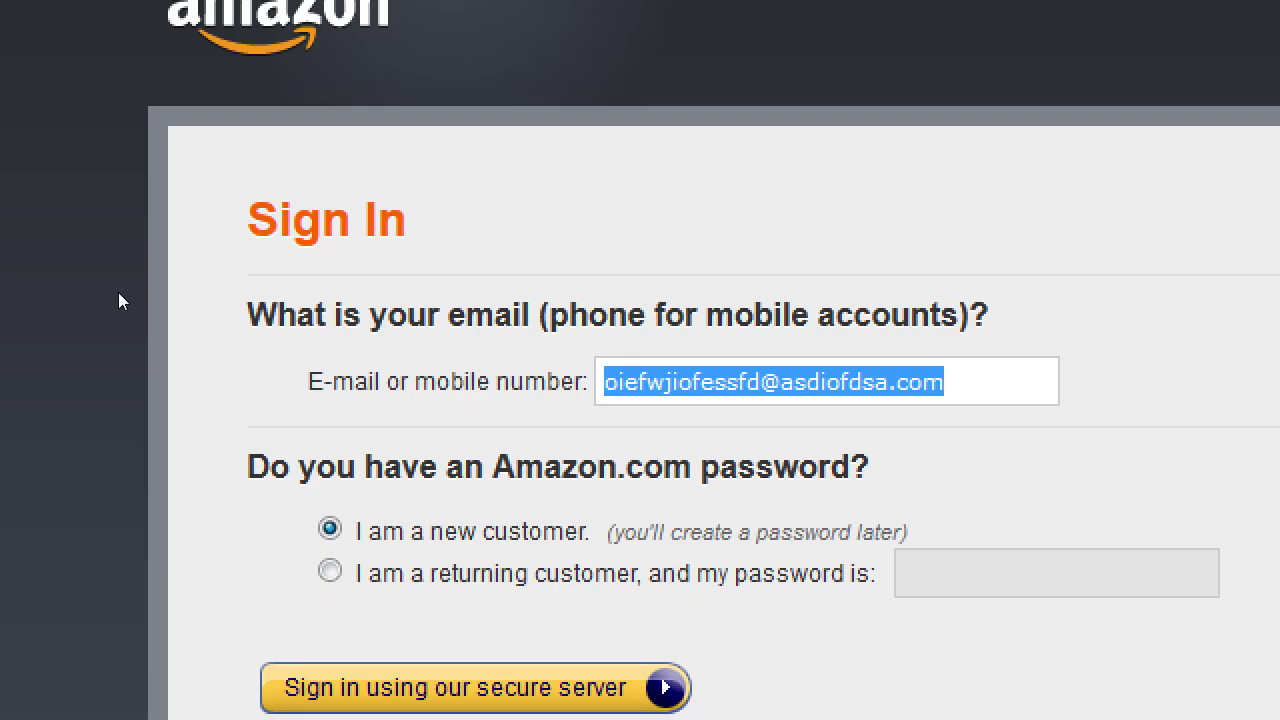
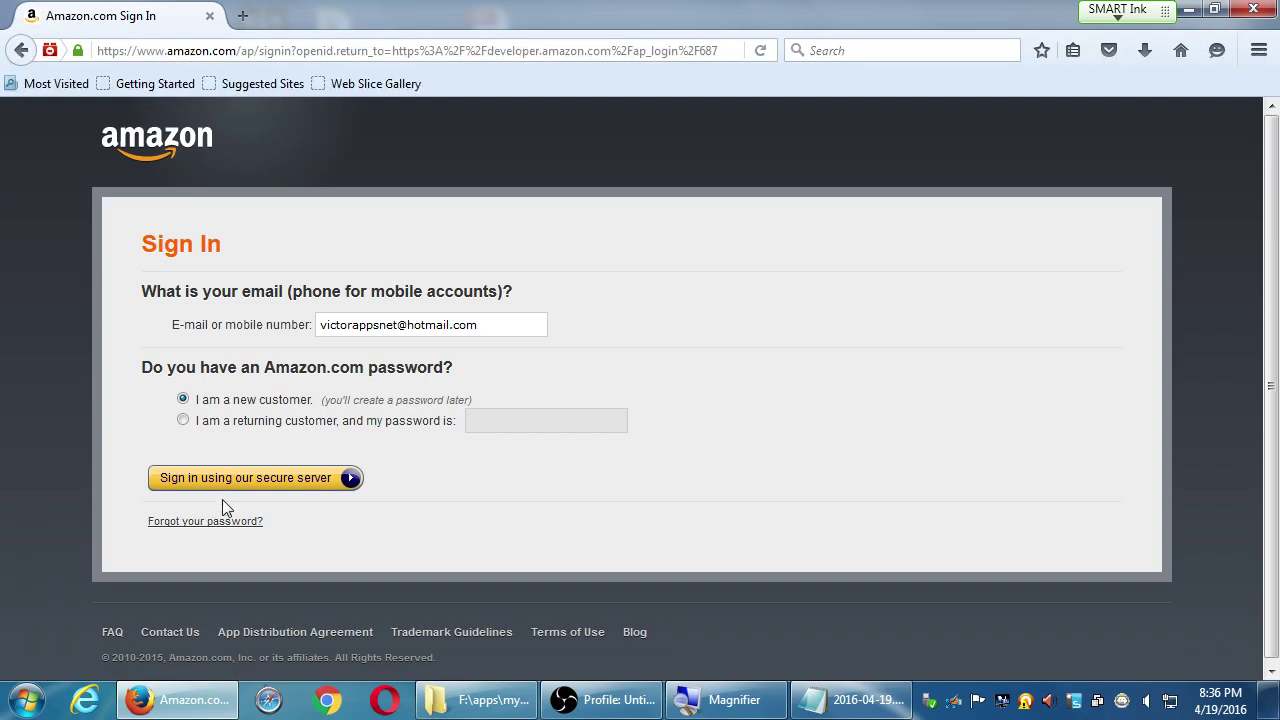
{"action": "left_click", "coordinate": [248, 483]}
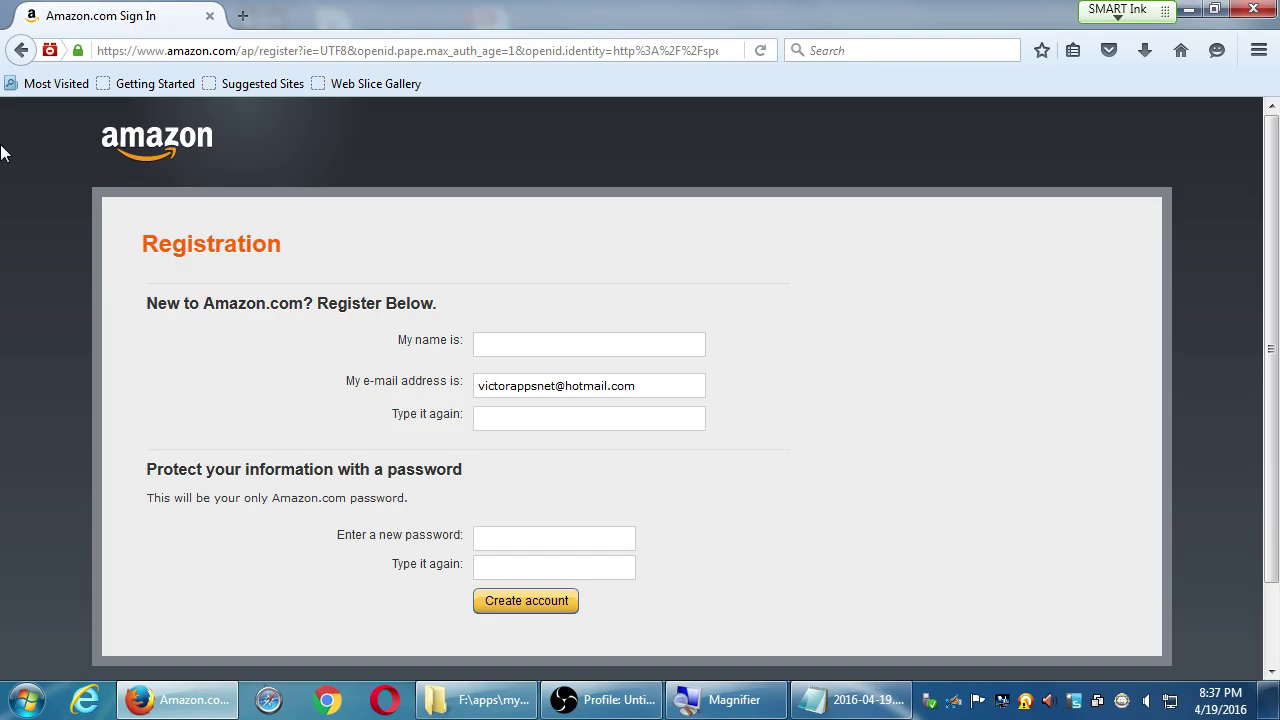
- Create the Amazon account with name, e-mail and password, declining Firefox's login save
{"action": "key", "text": "BackSpace"}
{"action": "key", "text": "BackSpace"}
{"action": "key", "text": "BackSpace"}
{"action": "key", "text": "Tab"}
{"action": "key", "text": "Tab"}
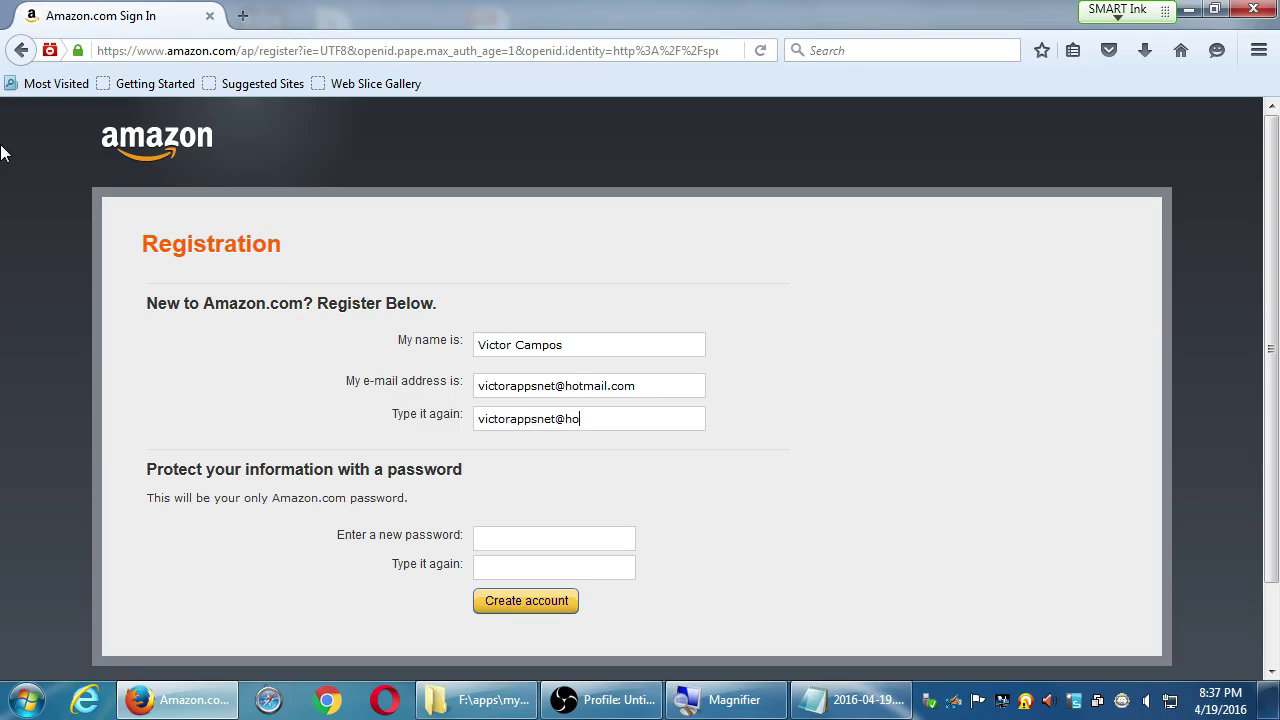
{"action": "type", "text": "*********"}
{"action": "key", "text": "Tab"}
{"action": "type", "text": "*********"}
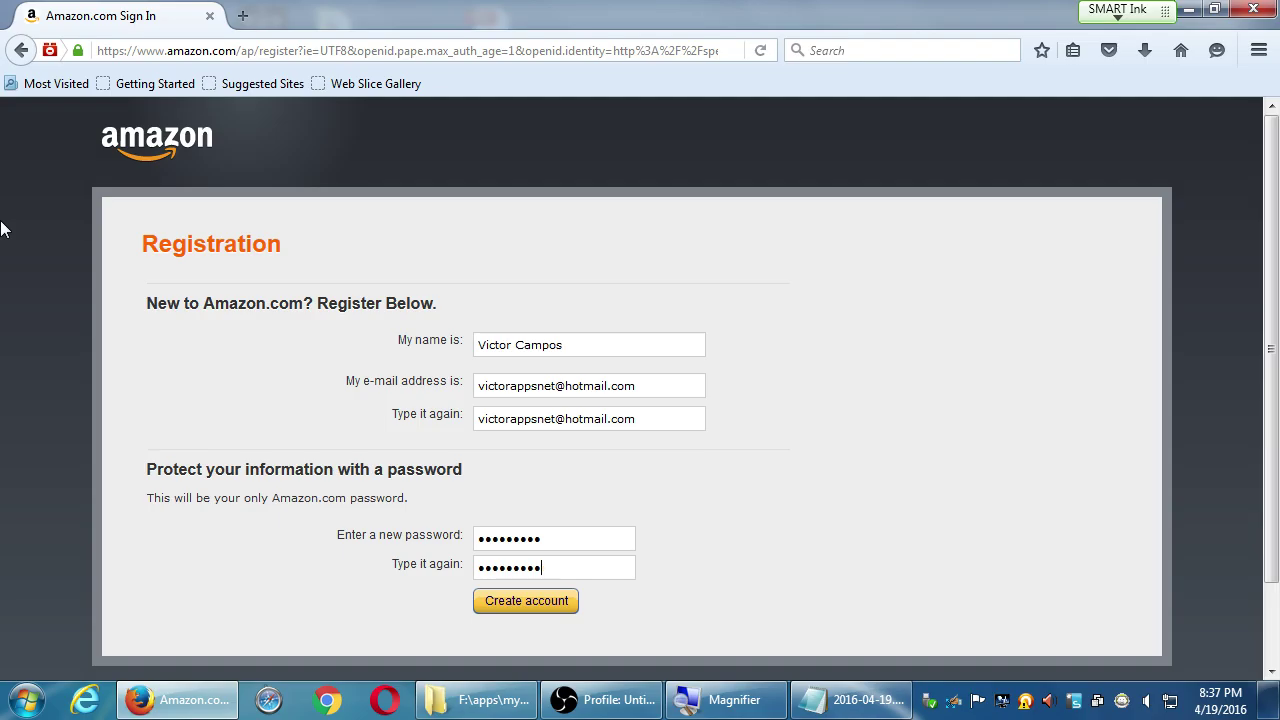
{"action": "left_click", "coordinate": [499, 603]}
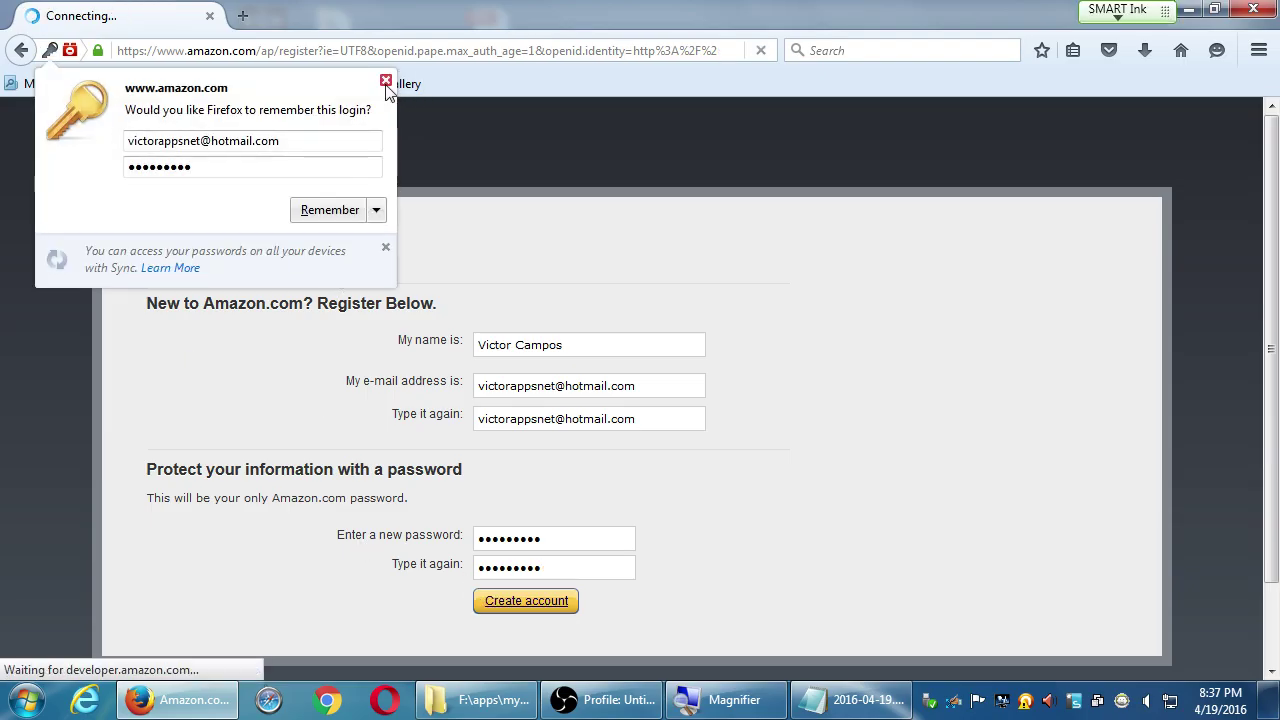
{"action": "left_click", "coordinate": [376, 209]}
{"action": "left_click", "coordinate": [372, 258]}
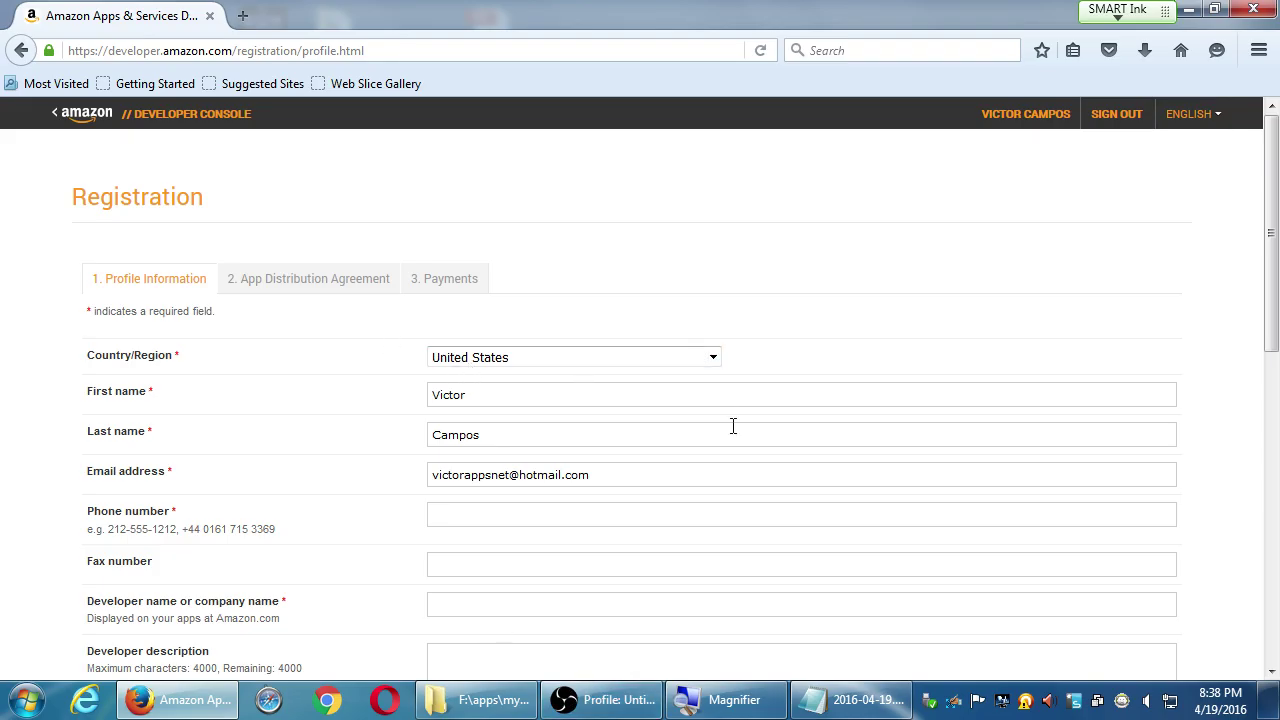
{"action": "scroll", "coordinate": [731, 427], "scroll_direction": "down", "scroll_amount": 2}
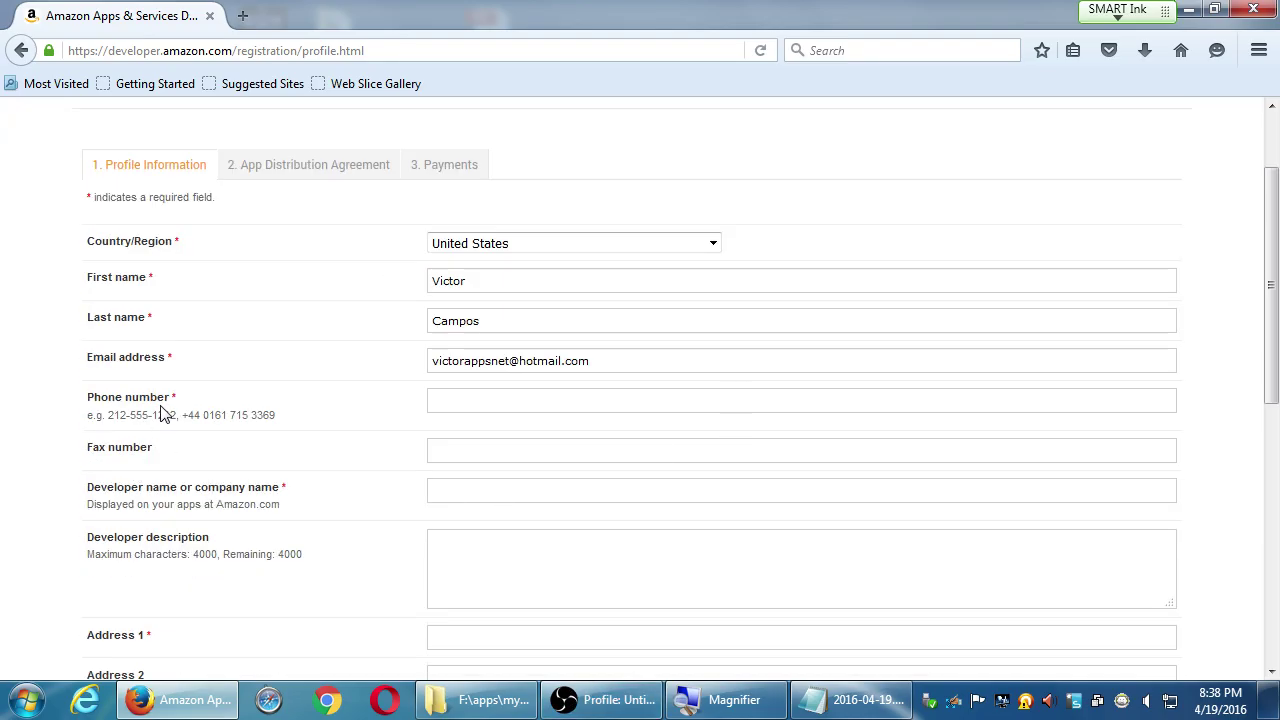
- Scroll down the Profile Information form and begin entering the Phone number
{"action": "left_click", "coordinate": [467, 395]}
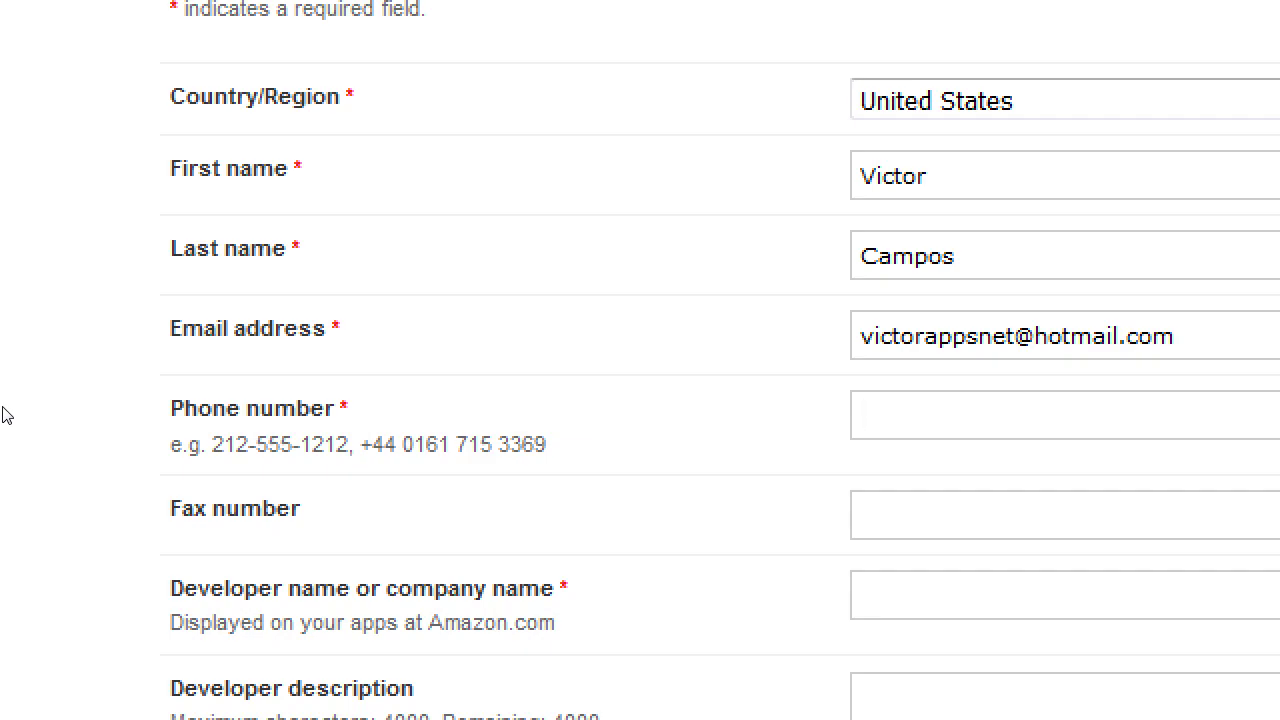
- Correct the mistyped digits and continue entering the phone number
{"action": "key", "text": "BackSpace"}
{"action": "key", "text": "BackSpace"}
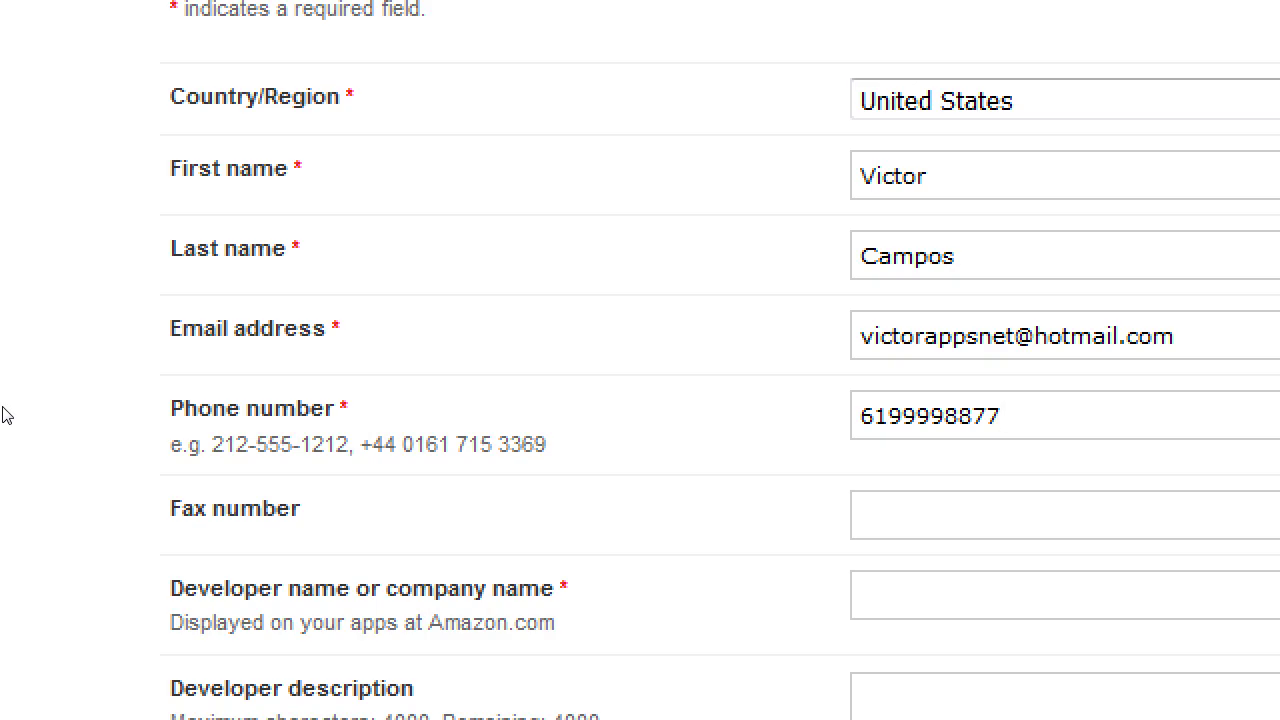
{"action": "key", "text": "ctrl+t"}
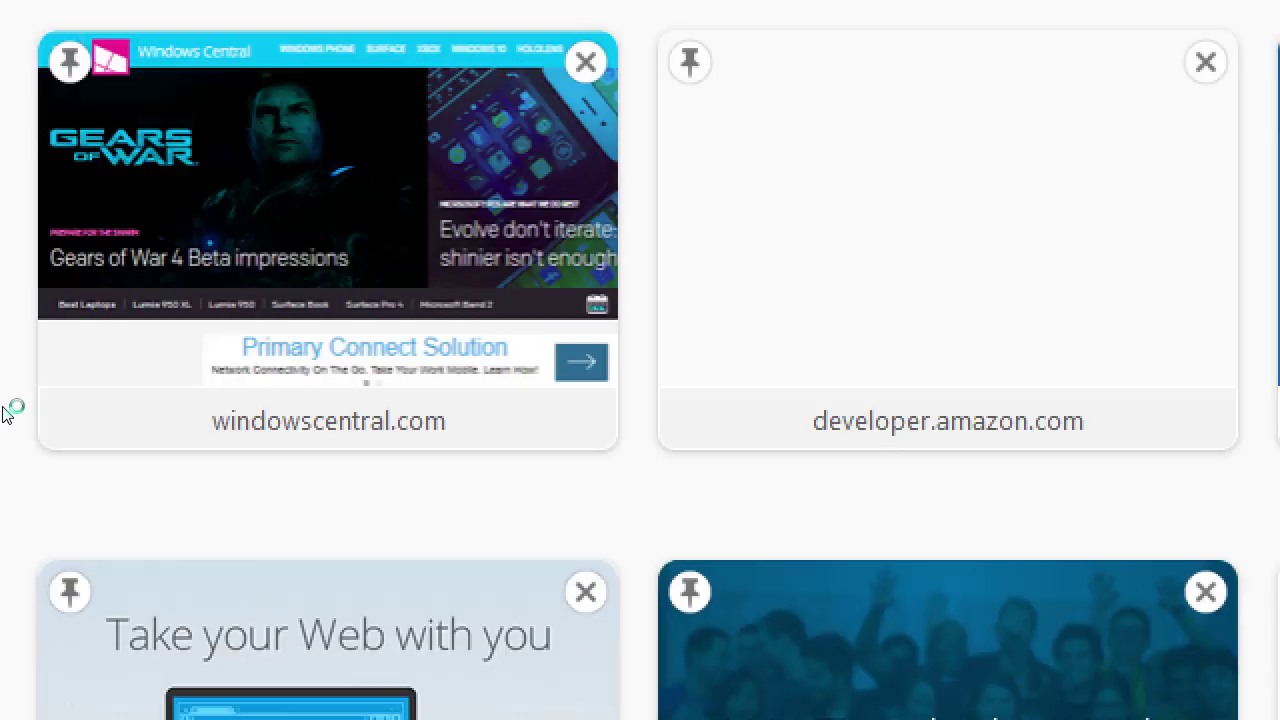
{"action": "type", "text": "voice"}
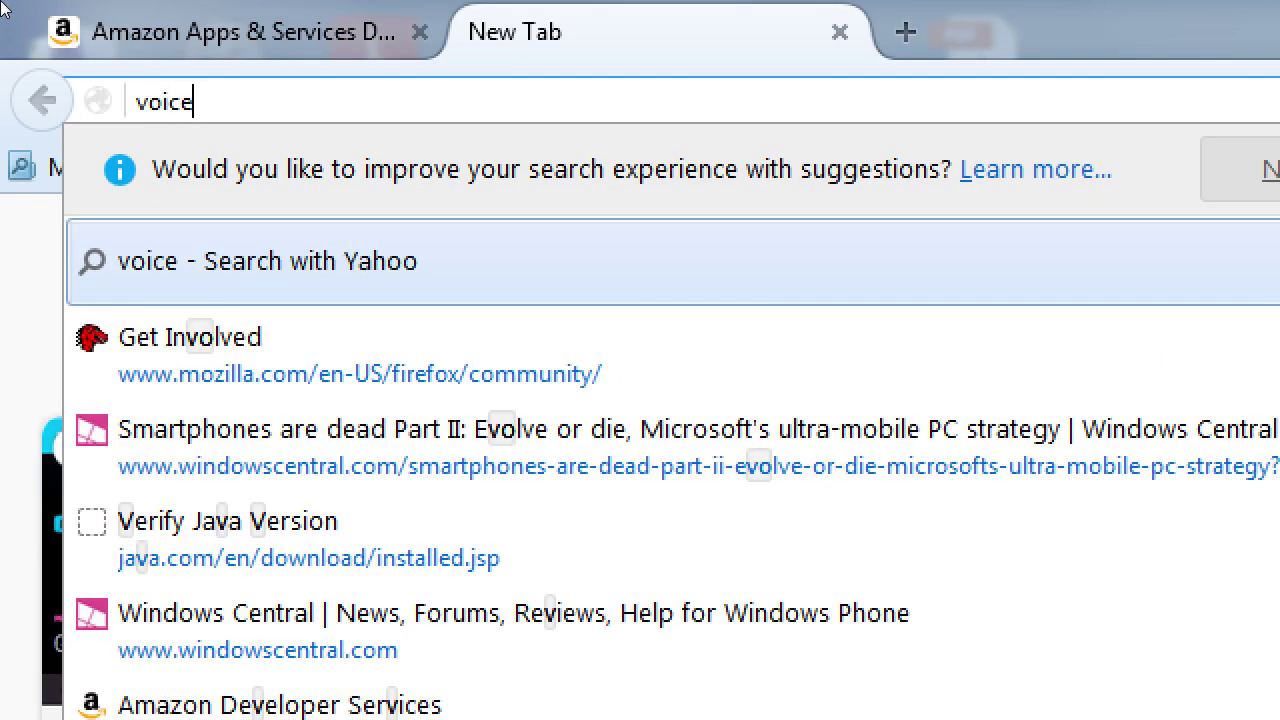
{"action": "type", "text": ".google.com"}
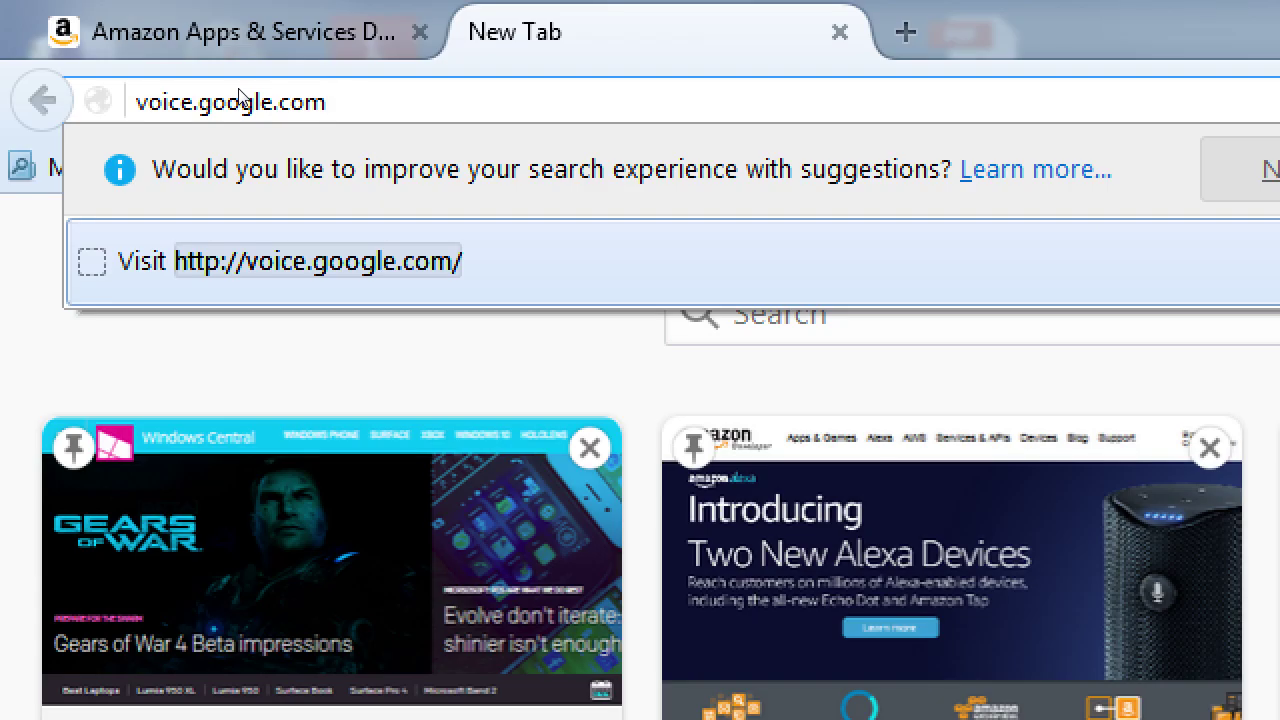
{"action": "key", "text": "ctrl+w"}
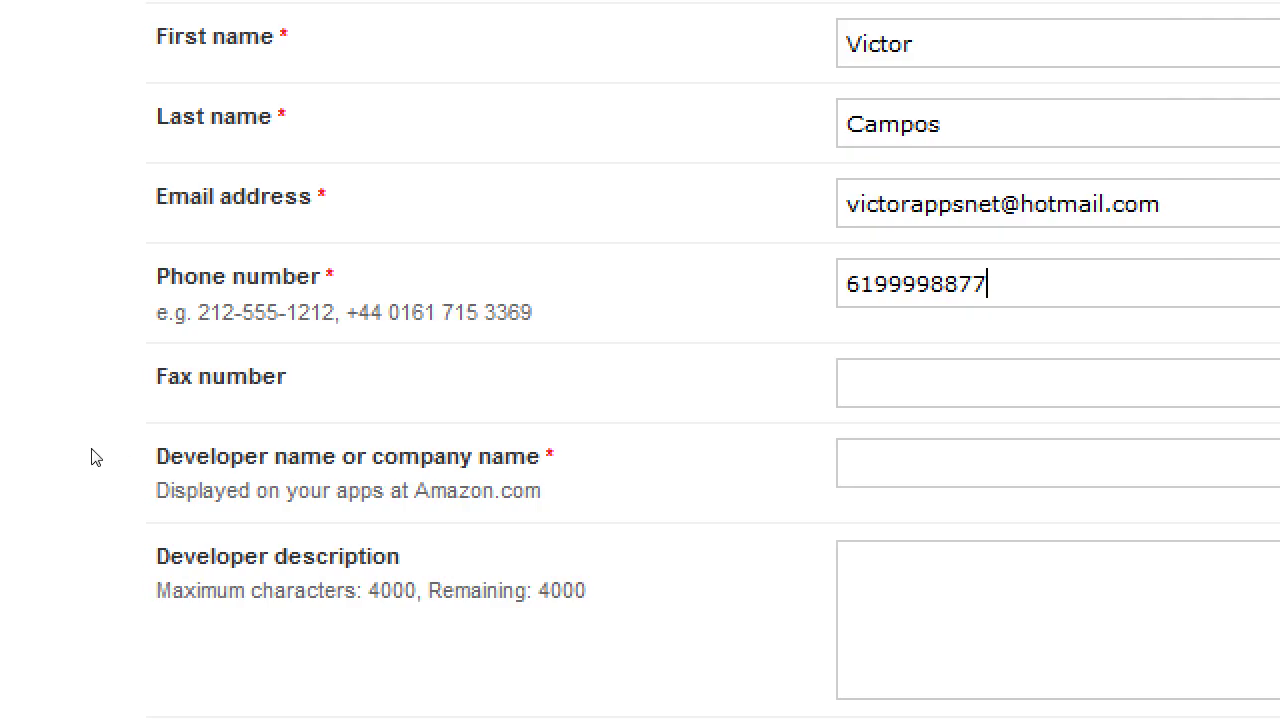
{"action": "left_click_drag", "start_coordinate": [95, 456], "coordinate": [190, 456]}
{"action": "left_click", "coordinate": [440, 500]}
- Enter the company name in the Developer name field, correcting its typos
{"action": "key", "text": "Tab"}
{"action": "type", "text": "Victor Apps.nt"}
{"action": "key", "text": "BackSpace"}
{"action": "type", "text": "et LL"}
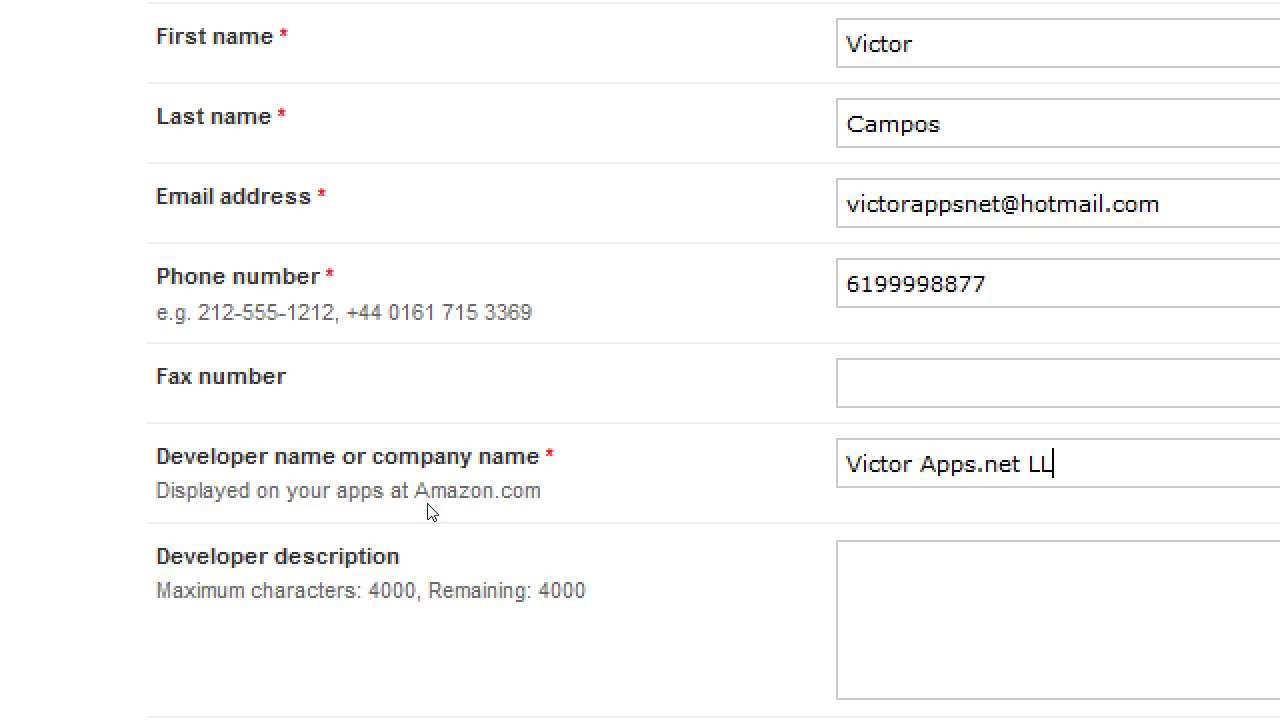
{"action": "type", "text": "CC"}
{"action": "key", "text": "BackSpace"}
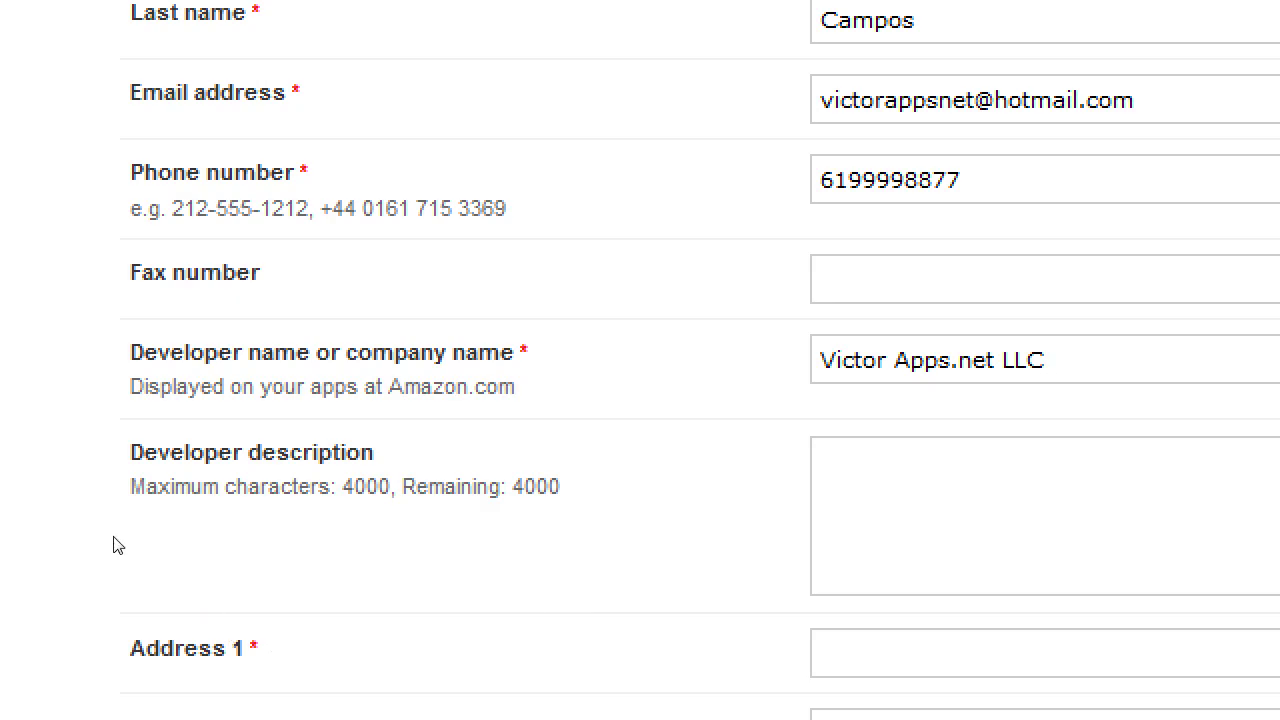
{"action": "left_click_drag", "start_coordinate": [113, 545], "coordinate": [248, 545]}
{"action": "left_click", "coordinate": [212, 556]}
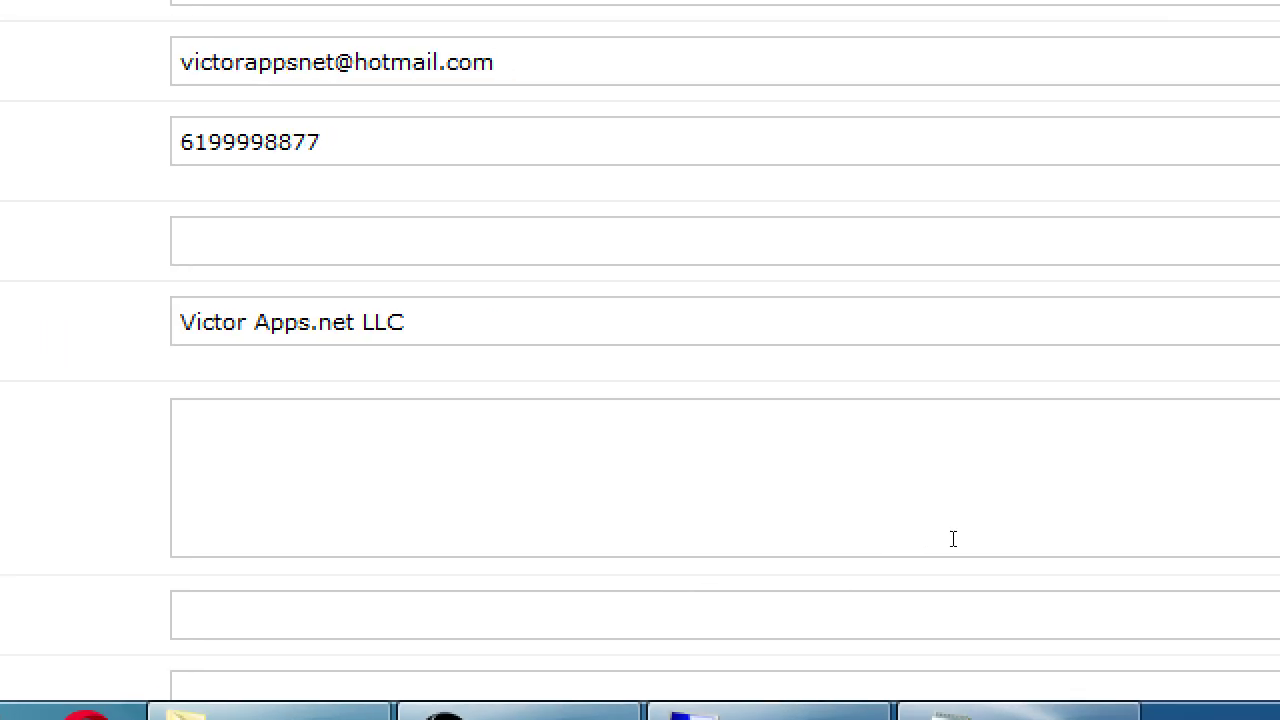
{"action": "type", "text": "San Diego"}
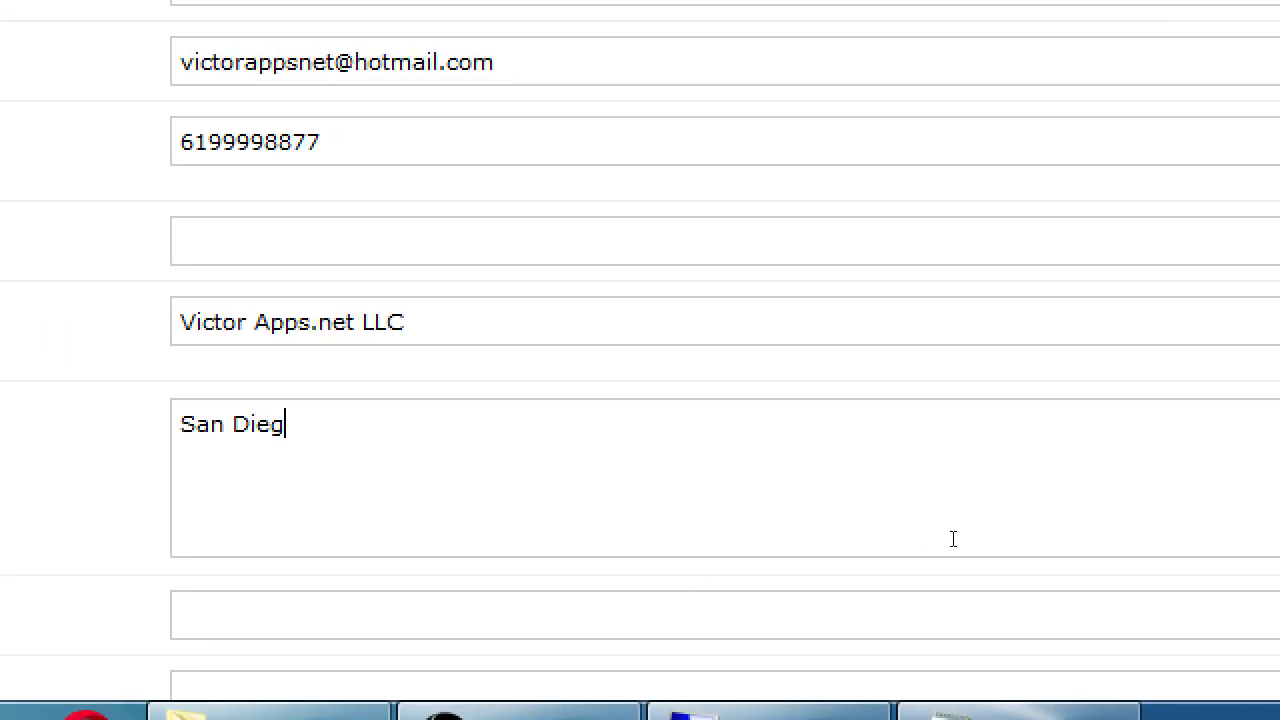
{"action": "type", "text": "-based "}
{"action": "type", "text": "app devo"}
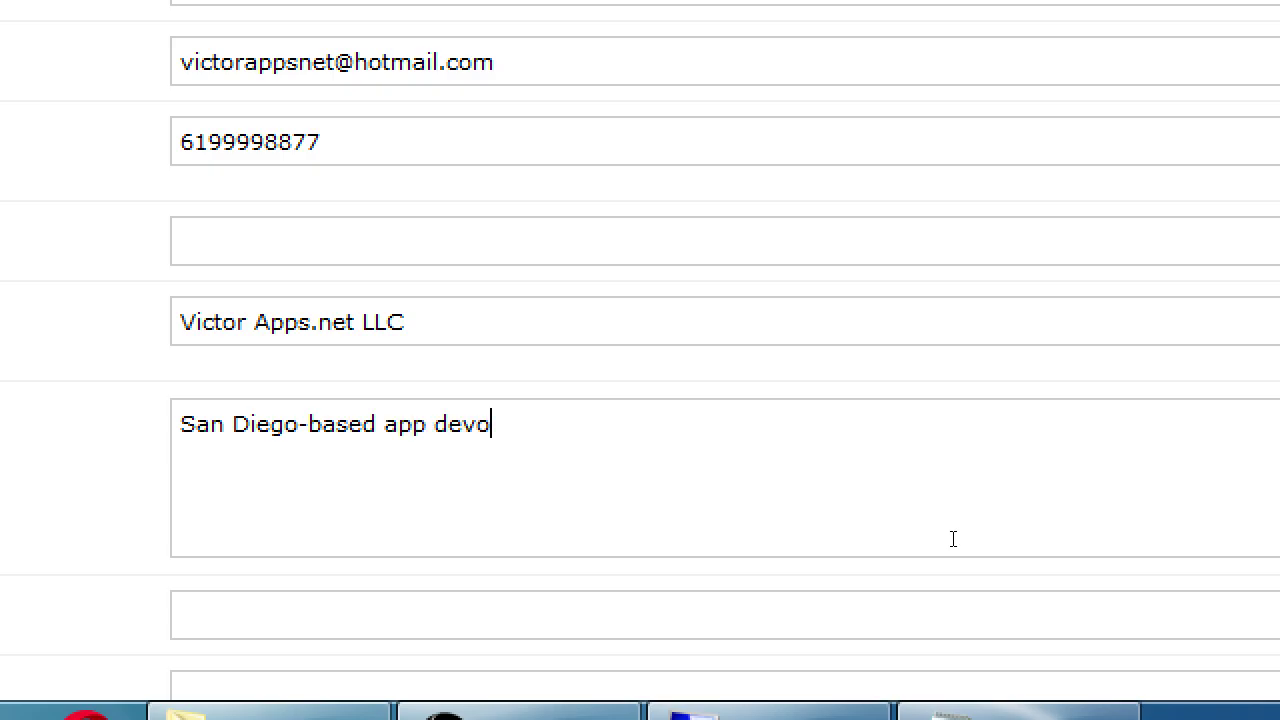
- Fix the description typos and correct 'eductional' to 'educational'
{"action": "key", "text": "BackSpace"}
{"action": "type", "text": "eloper focue"}
{"action": "key", "text": "BackSpace"}
{"action": "type", "text": "sed on eductional"}
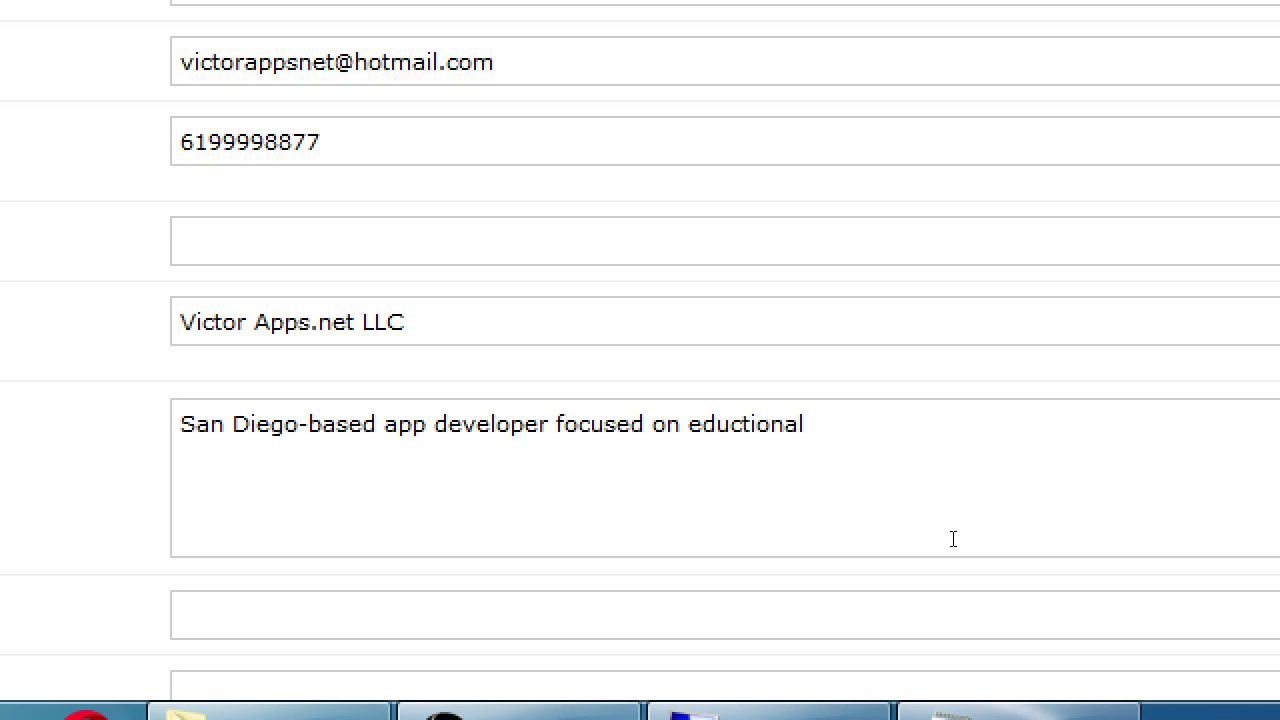
{"action": "type", "text": "apps "}
{"action": "type", "text": "that"}
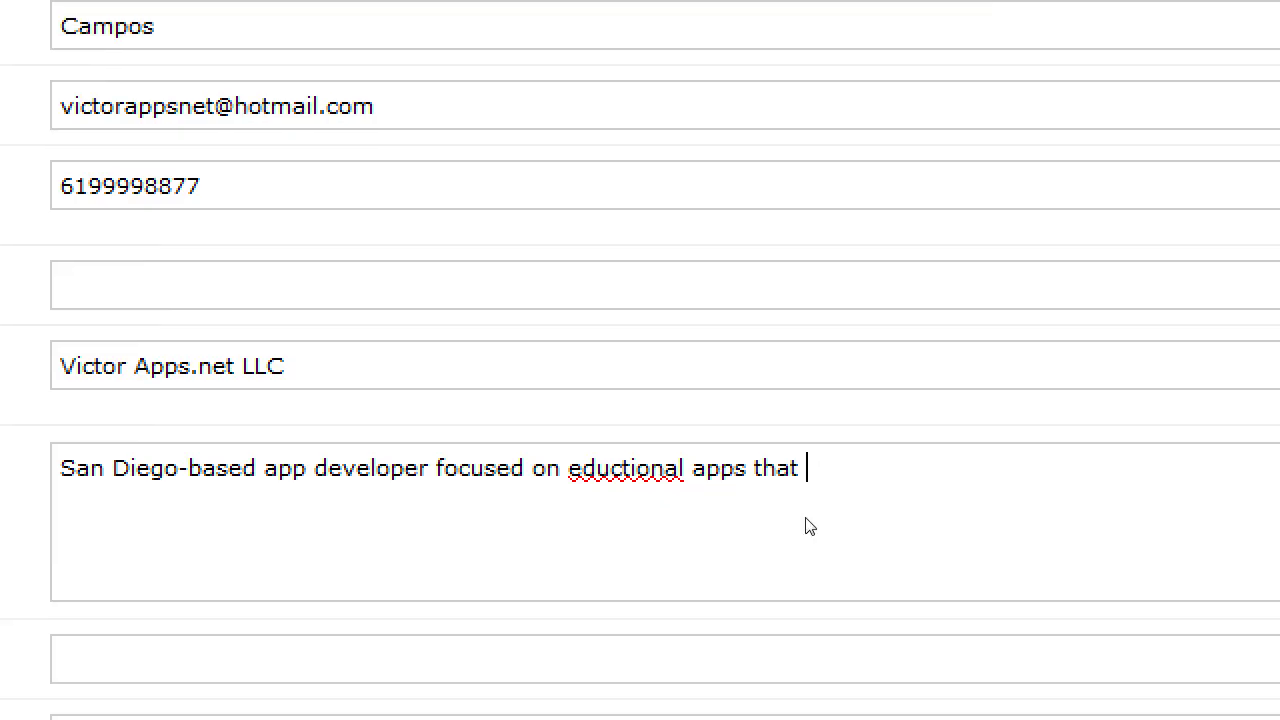
{"action": "right_click", "coordinate": [648, 472]}
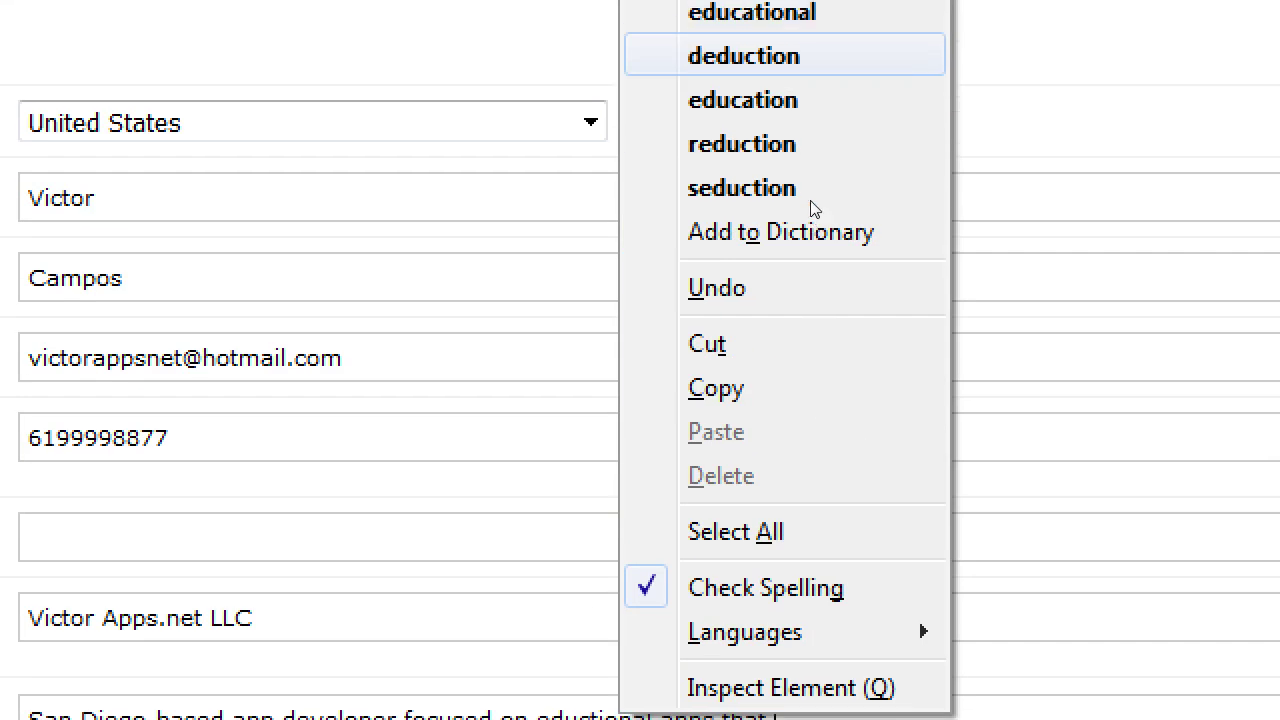
{"action": "key", "text": "Return"}
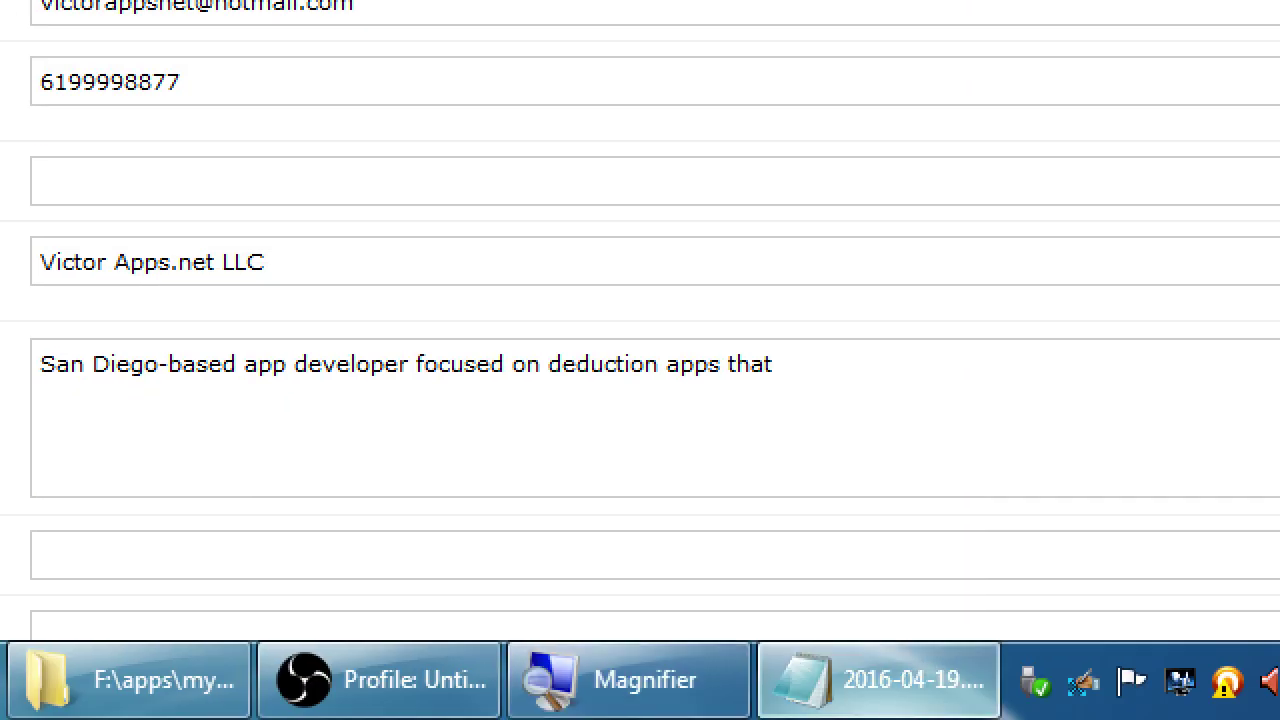
{"action": "key", "text": "ctrl+z"}
{"action": "right_click", "coordinate": [605, 364]}
{"action": "left_click", "coordinate": [749, 189]}
- Finish the description about students getting a great job, removing the duplicate 'learn' and stray characters
{"action": "left_click", "coordinate": [720, 626]}
{"action": "type", "text": "he"}
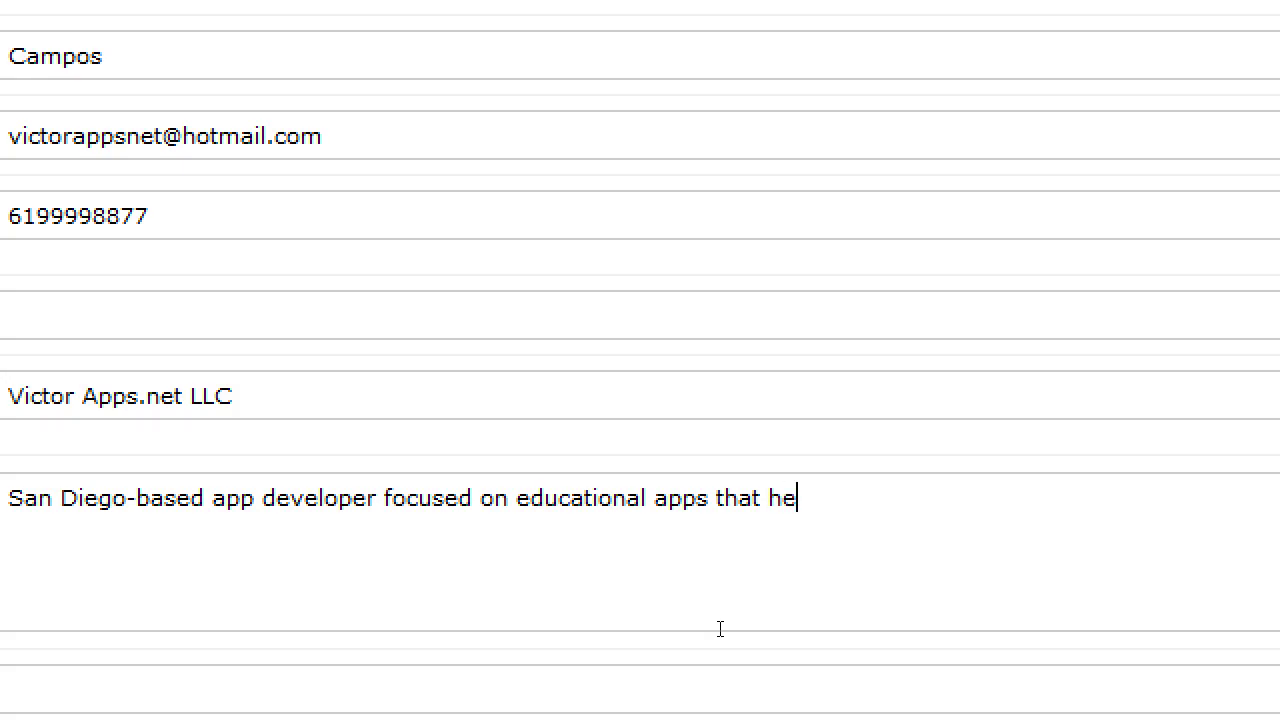
{"action": "type", "text": "lps stude"}
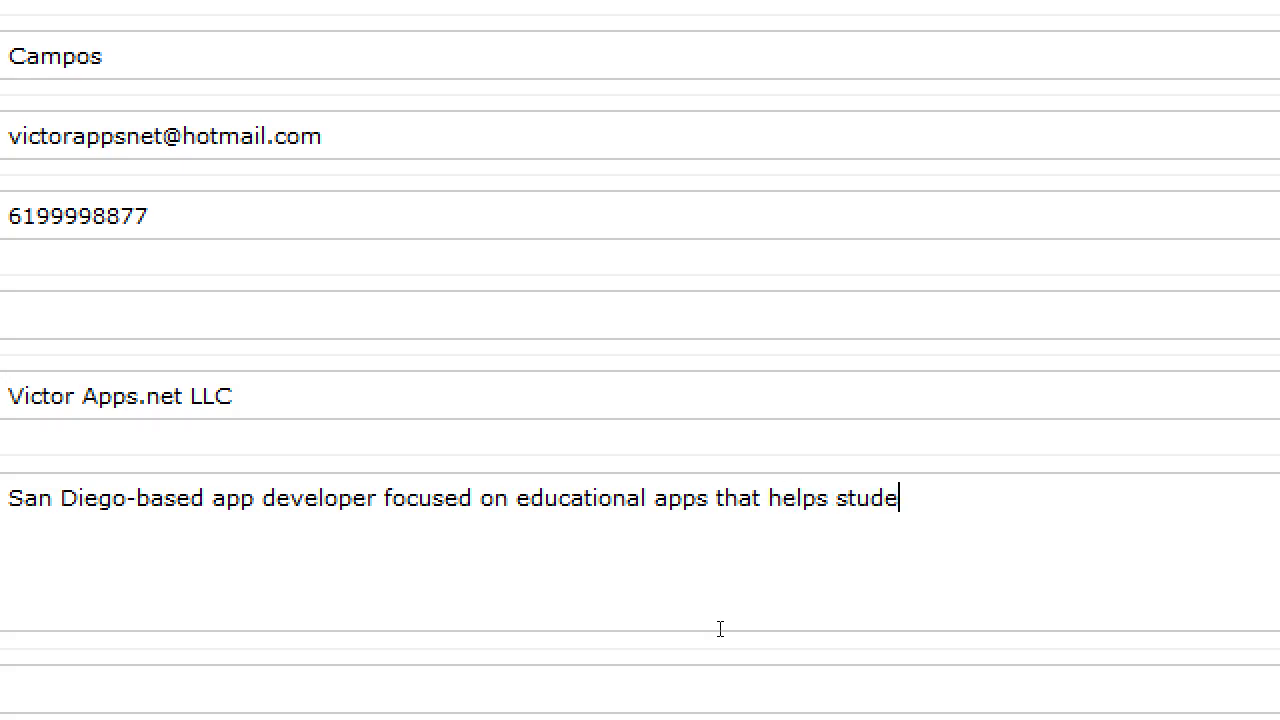
{"action": "type", "text": "nts succee"}
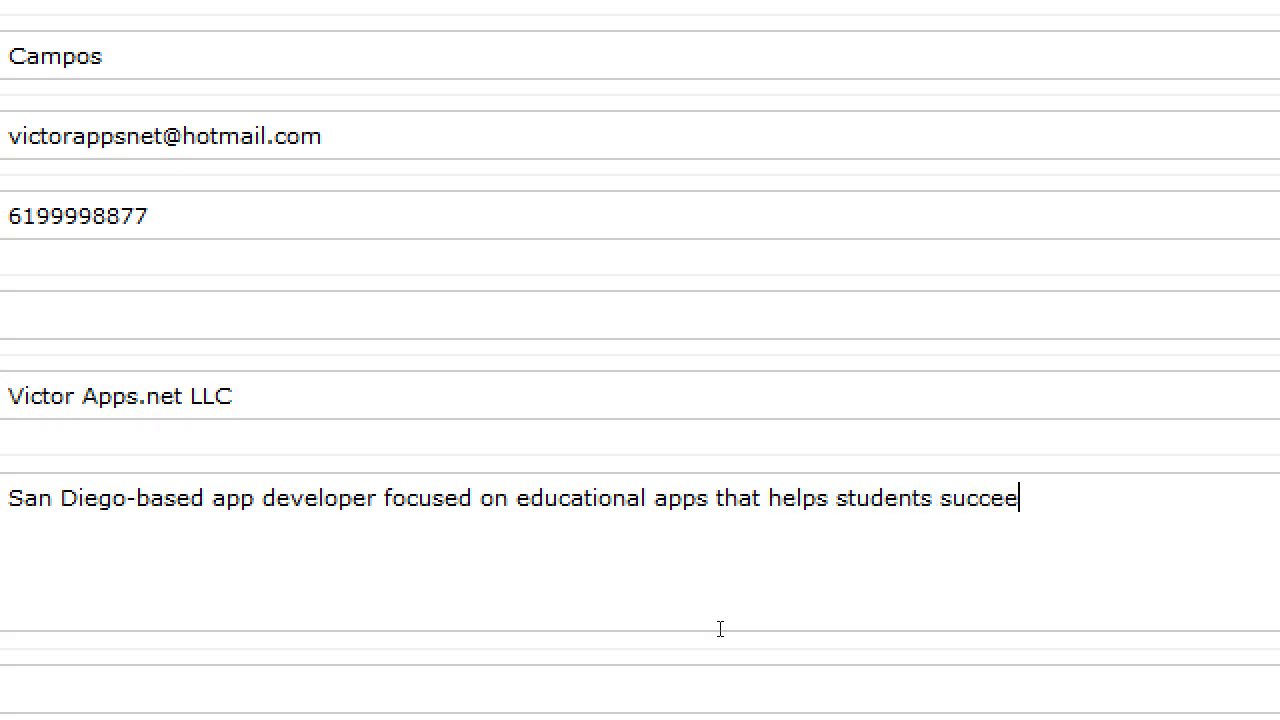
{"action": "type", "text": "d. Our apps"}
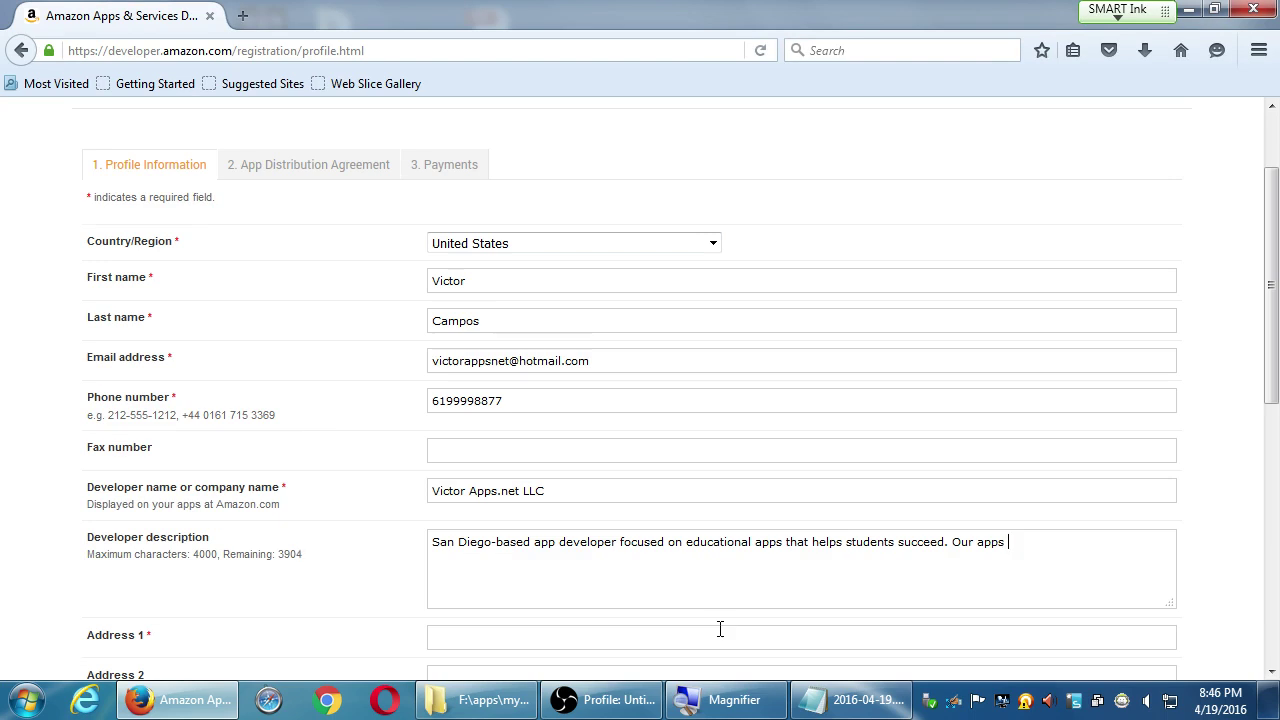
{"action": "type", "text": " teach you what you need to learn learn"}
{"action": "key", "text": "shift+Home"}
{"action": "type", "text": "learn"}
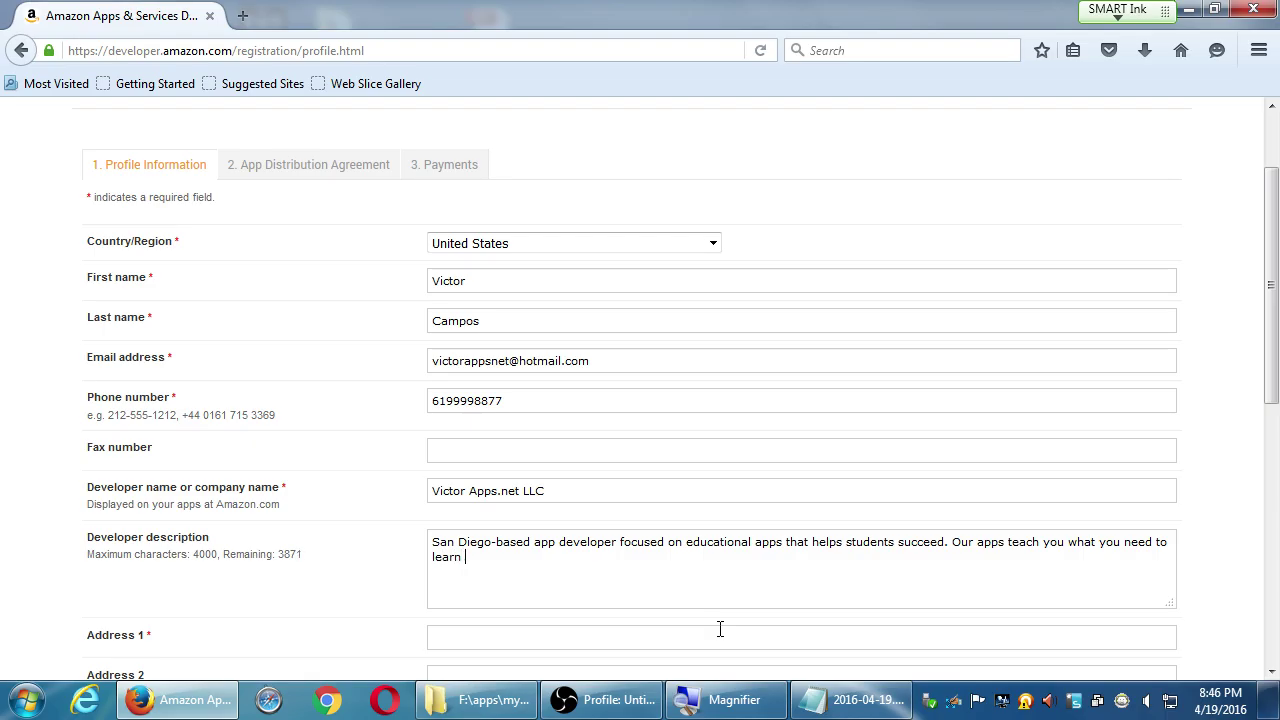
{"action": "type", "text": " to get a g"}
{"action": "type", "text": "realkajlkdsjlkdfs kldfj kdf jfkd"}
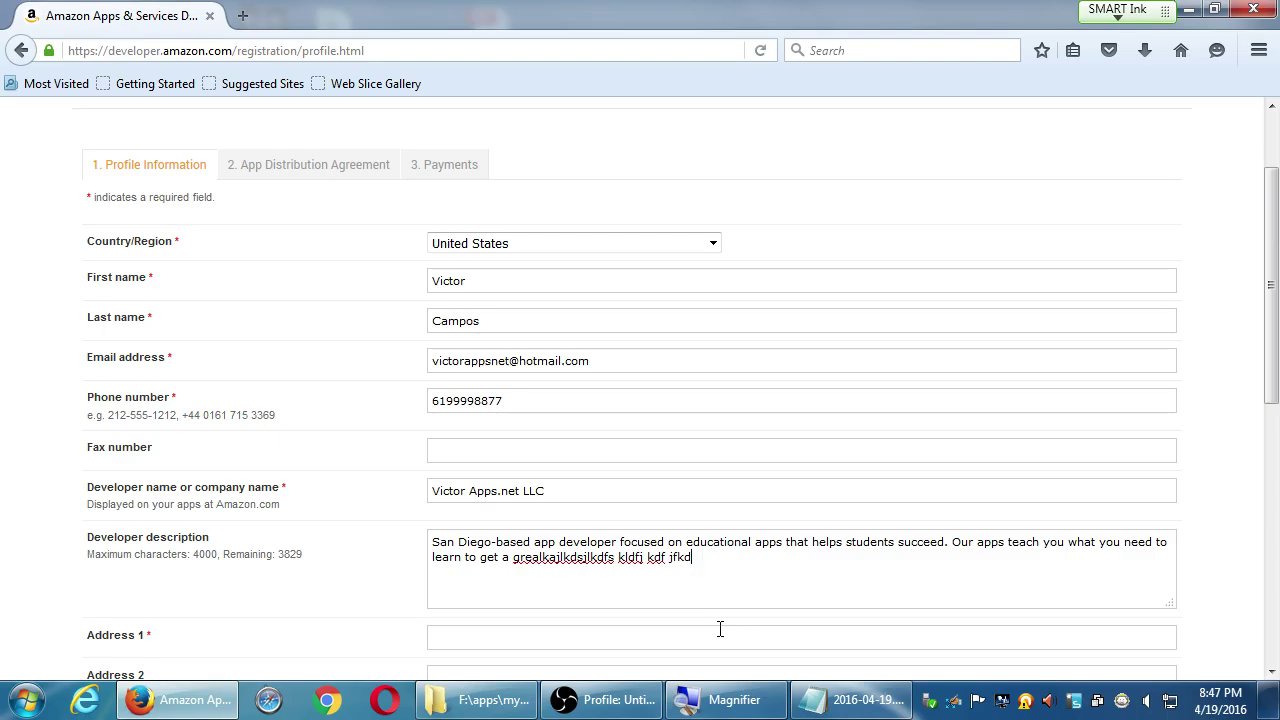
{"action": "key", "text": "BackSpace"}
{"action": "key", "text": "BackSpace"}
{"action": "key", "text": "BackSpace"}
{"action": "key", "text": "BackSpace"}
{"action": "key", "text": "BackSpace"}
{"action": "key", "text": "BackSpace"}
{"action": "key", "text": "BackSpace"}
{"action": "key", "text": "BackSpace"}
{"action": "key", "text": "BackSpace"}
{"action": "key", "text": "BackSpace"}
{"action": "key", "text": "BackSpace"}
{"action": "key", "text": "BackSpace"}
{"action": "type", "text": "to get a grea=t"}
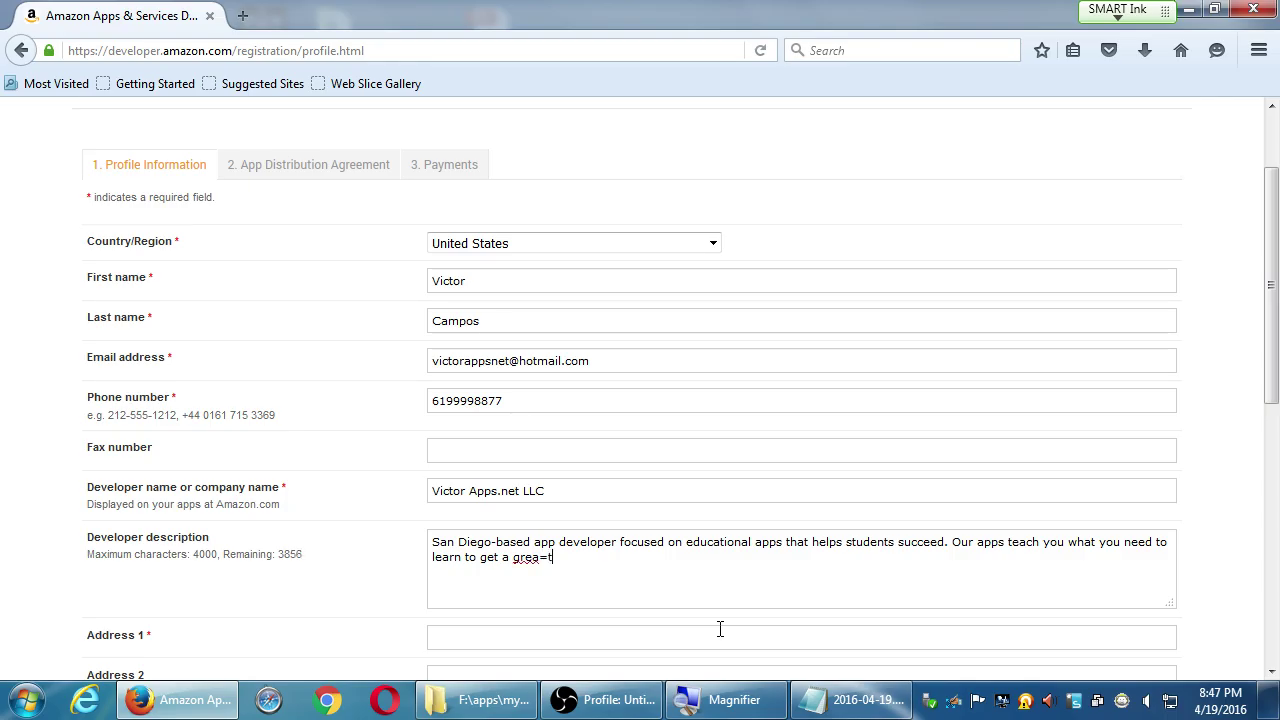
{"action": "key", "text": "BackSpace"}
{"action": "type", "text": "t job."}
{"action": "scroll", "coordinate": [806, 557], "scroll_direction": "down", "scroll_amount": 3}
{"action": "scroll", "coordinate": [806, 557], "scroll_direction": "down", "scroll_amount": 2}
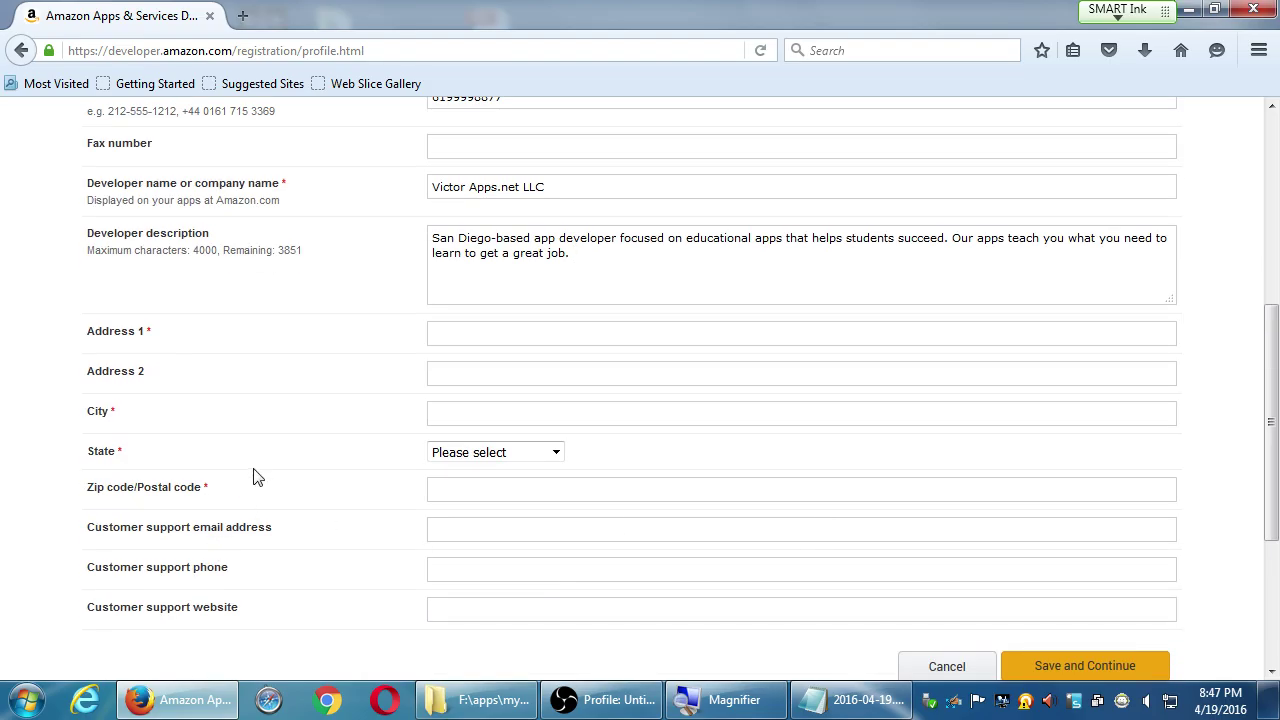
- Enter the street address in Address 1, replacing PO BOX and fixing its capitalisation
{"action": "left_click", "coordinate": [446, 333]}
{"action": "left_click", "coordinate": [446, 333]}
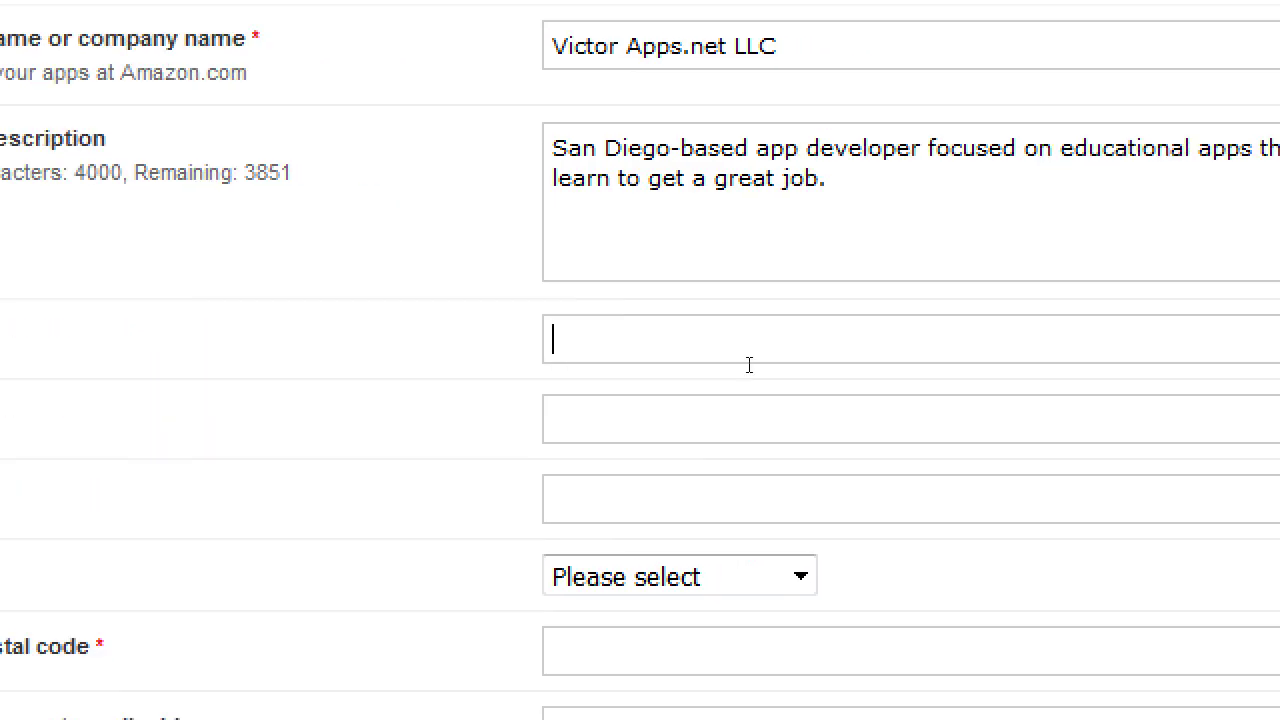
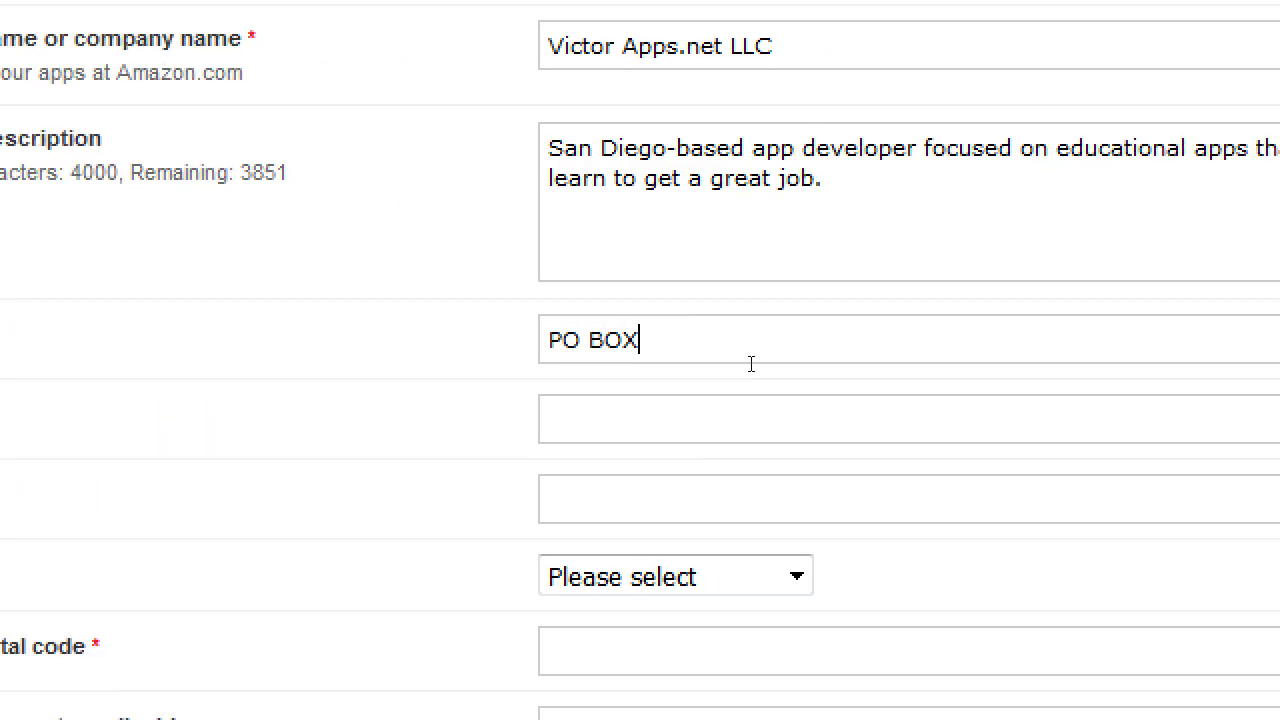
{"action": "key", "text": "Home"}
{"action": "key", "text": "shift+Right"}
{"action": "key", "text": "shift+Right"}
{"action": "key", "text": "shift+Right"}
{"action": "key", "text": "shift+Right"}
{"action": "key", "text": "shift+Right"}
{"action": "key", "text": "shift+Right"}
{"action": "key", "text": "shift+Right"}
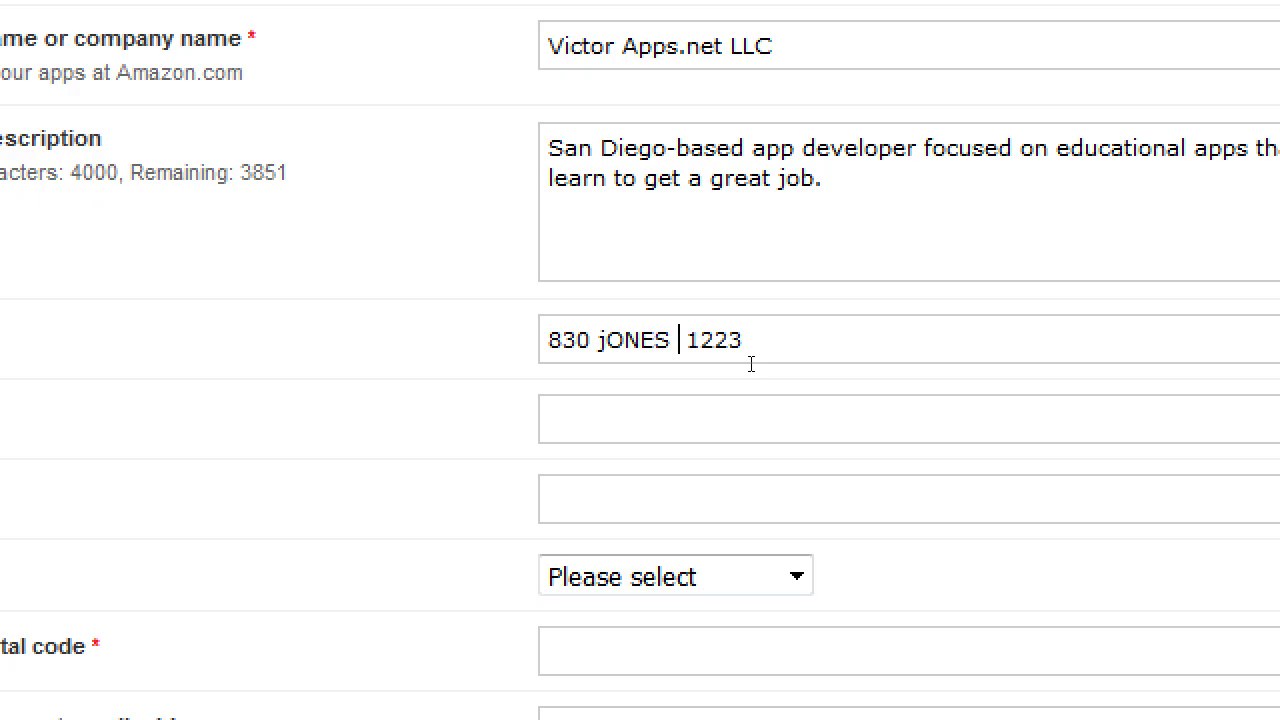
{"action": "key", "text": "ctrl+shift+Left"}
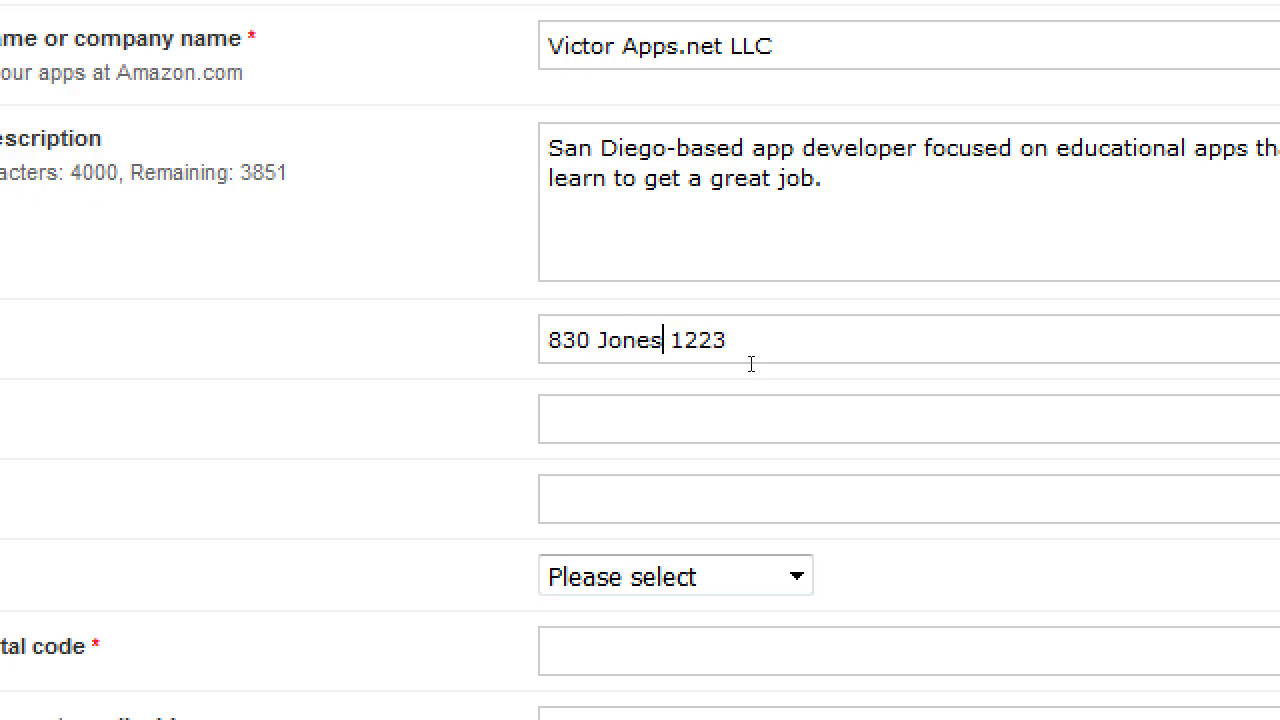
{"action": "key", "text": "Right"}
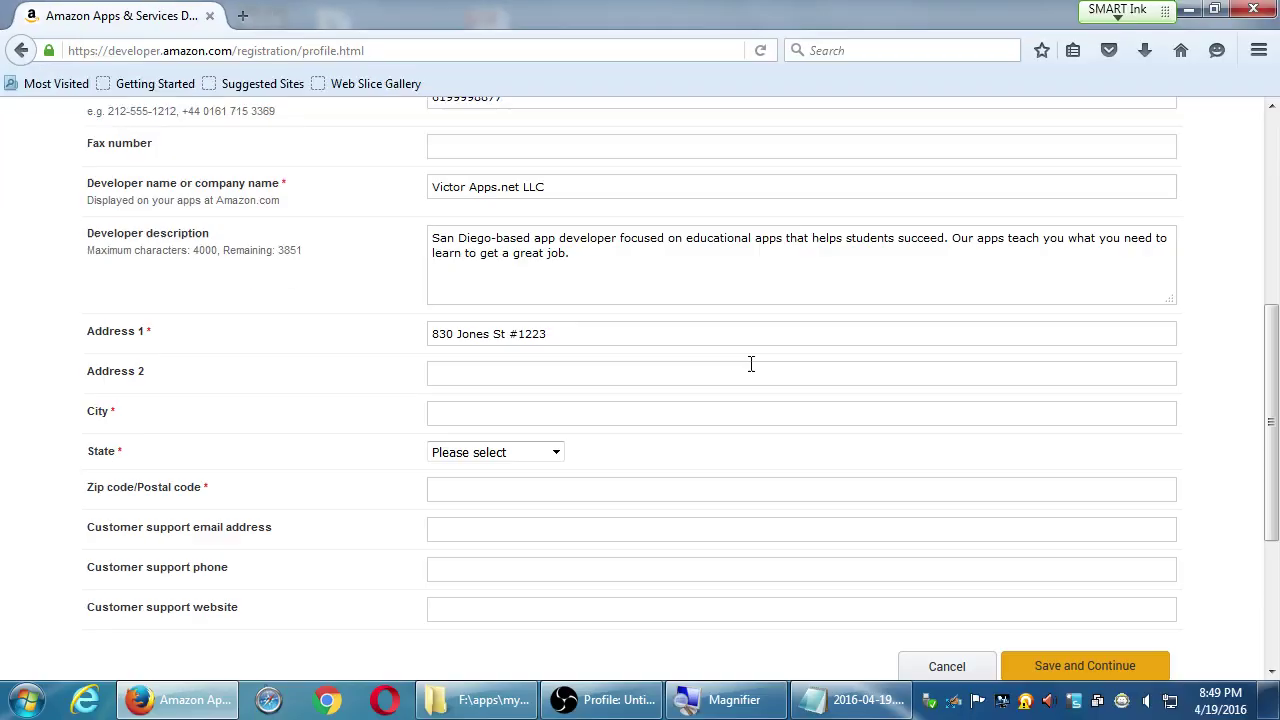
- Enter San Diego as the city and choose California as the state
{"action": "key", "text": "Tab"}
{"action": "key", "text": "c"}
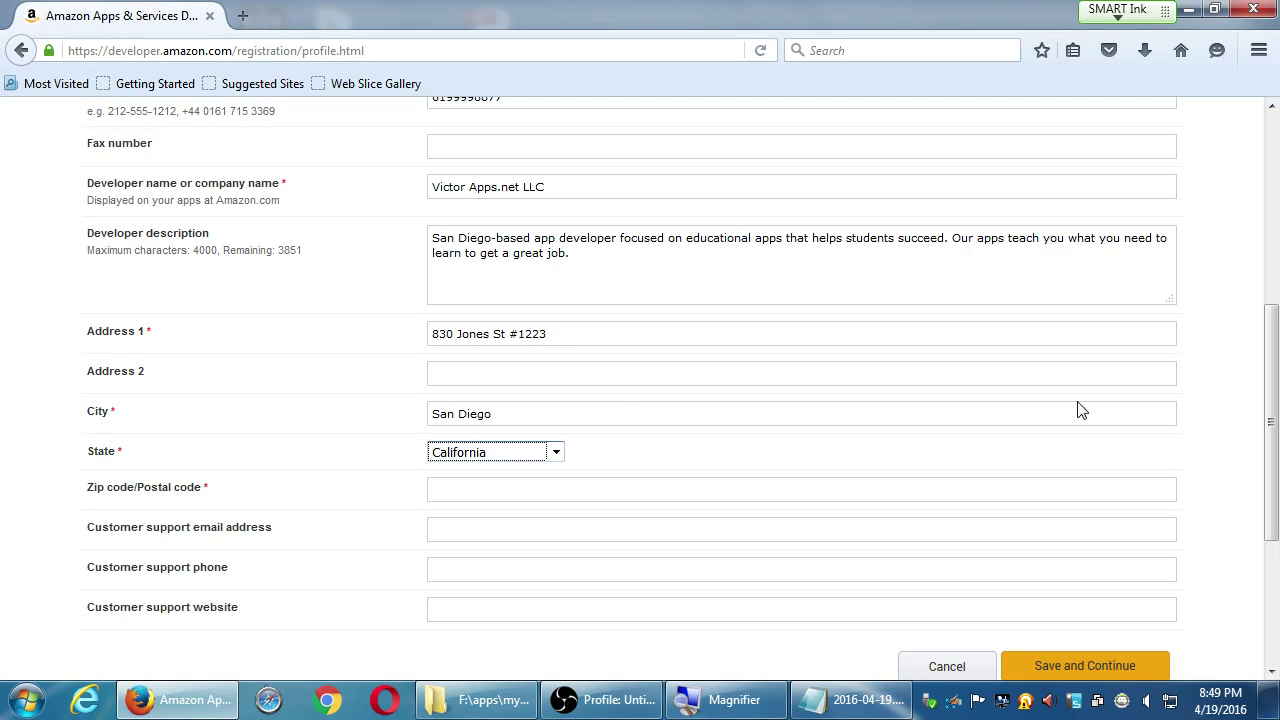
{"action": "left_click", "coordinate": [1195, 384]}
{"action": "scroll", "coordinate": [1245, 422], "scroll_direction": "down", "scroll_amount": 2}
{"action": "scroll", "coordinate": [1245, 422], "scroll_direction": "down", "scroll_amount": 2}
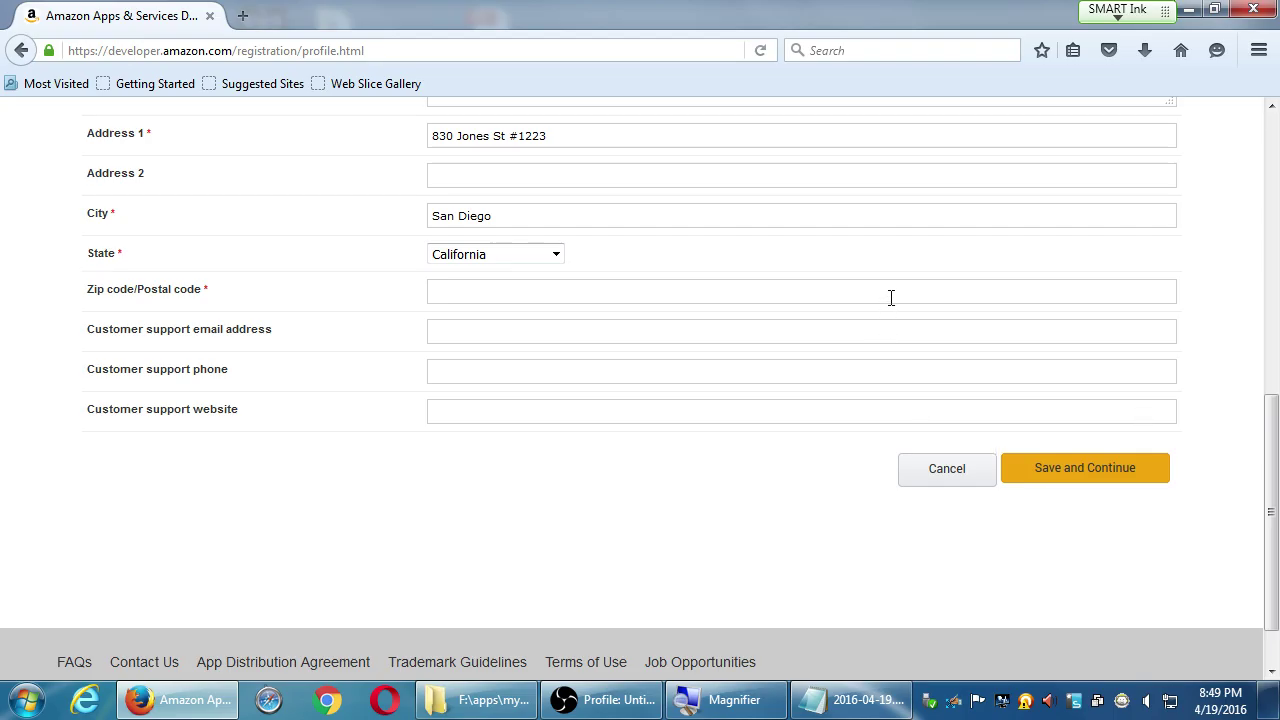
{"action": "type", "text": "9191"}
{"action": "type", "text": "23"}
- Zoom the screen in on the Zip code/Postal code field while entering 919123
{"action": "key", "text": "super+plus"}
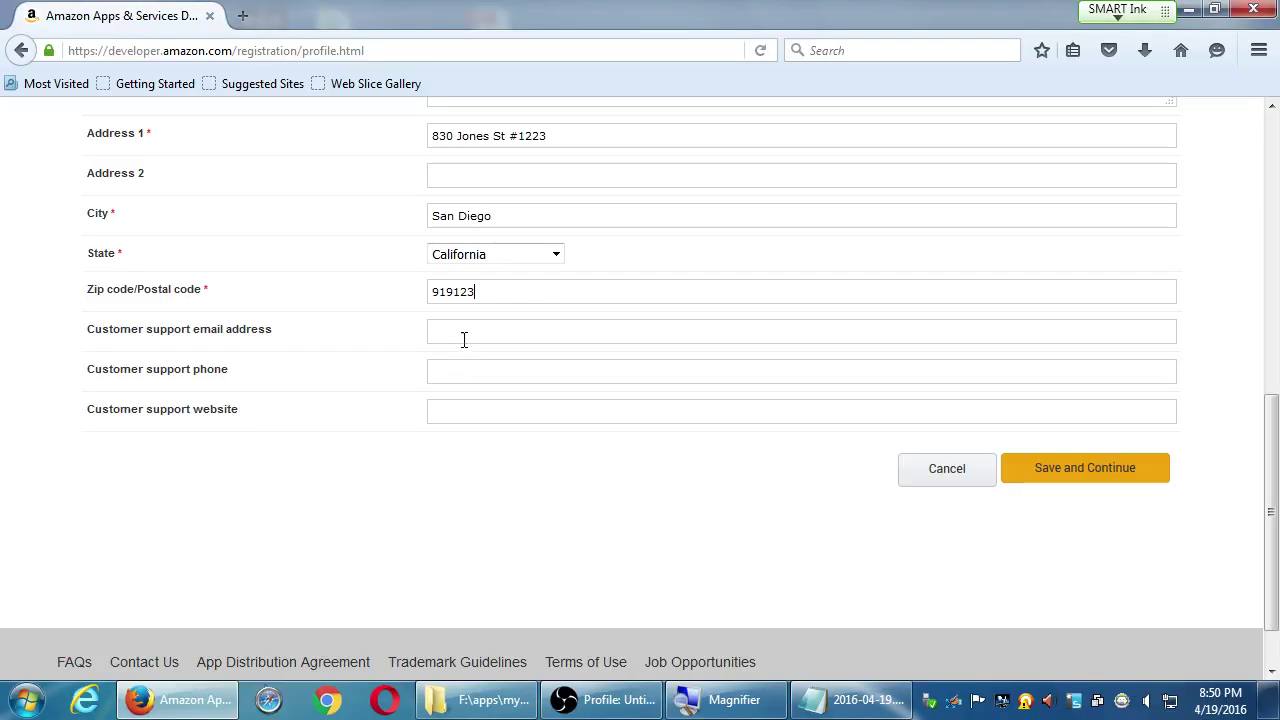
{"action": "left_click", "coordinate": [464, 339]}
{"action": "scroll", "coordinate": [464, 339], "scroll_direction": "up", "scroll_amount": 3}
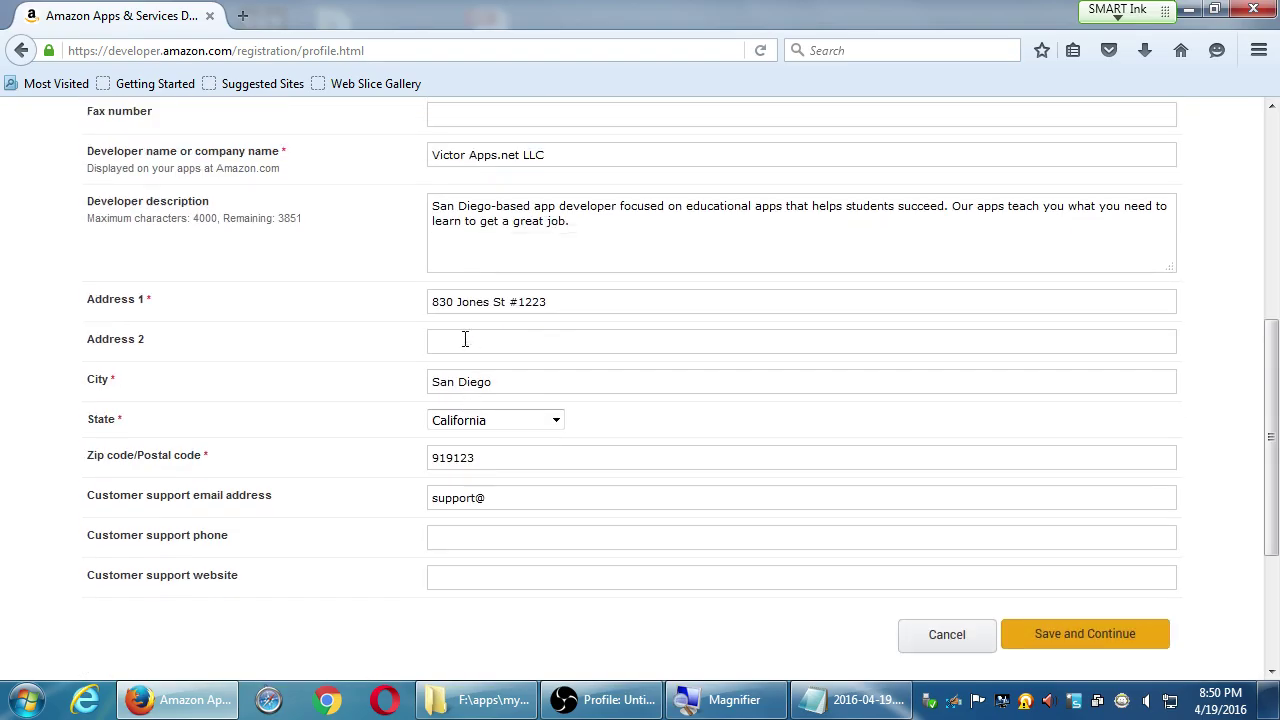
{"action": "scroll", "coordinate": [464, 345], "scroll_direction": "up", "scroll_amount": 7}
{"action": "scroll", "coordinate": [464, 345], "scroll_direction": "down", "scroll_amount": 7}
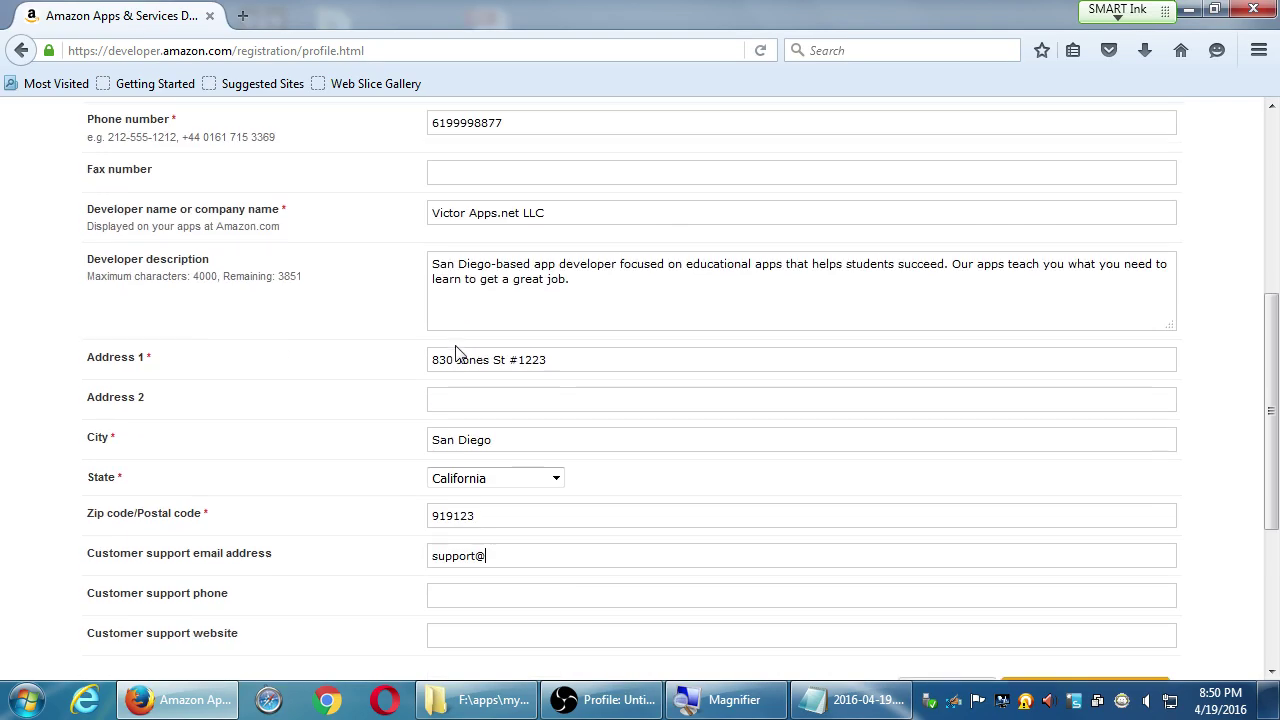
{"action": "scroll", "coordinate": [368, 358], "scroll_direction": "down", "scroll_amount": 2}
{"action": "scroll", "coordinate": [368, 358], "scroll_direction": "down", "scroll_amount": 2}
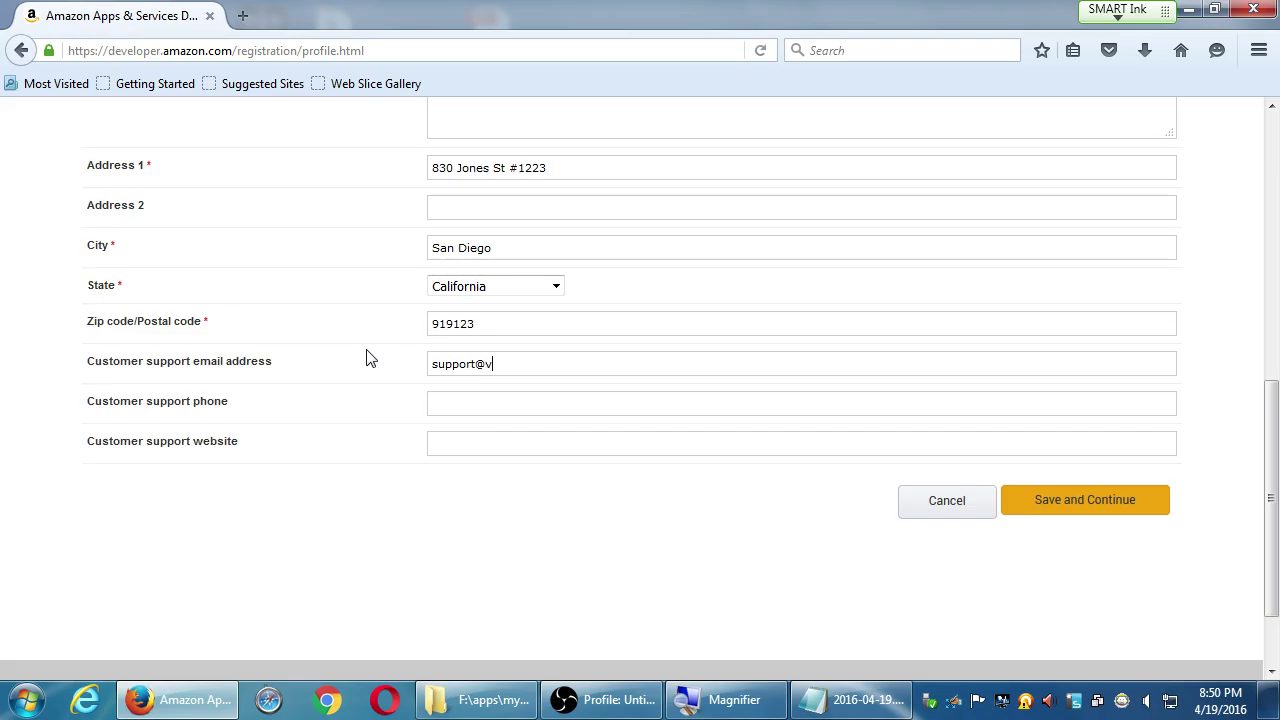
{"action": "scroll", "coordinate": [392, 333], "scroll_direction": "up", "scroll_amount": 5}
{"action": "left_click_drag", "start_coordinate": [529, 334], "coordinate": [237, 297]}
{"action": "key", "text": "ctrl+c"}
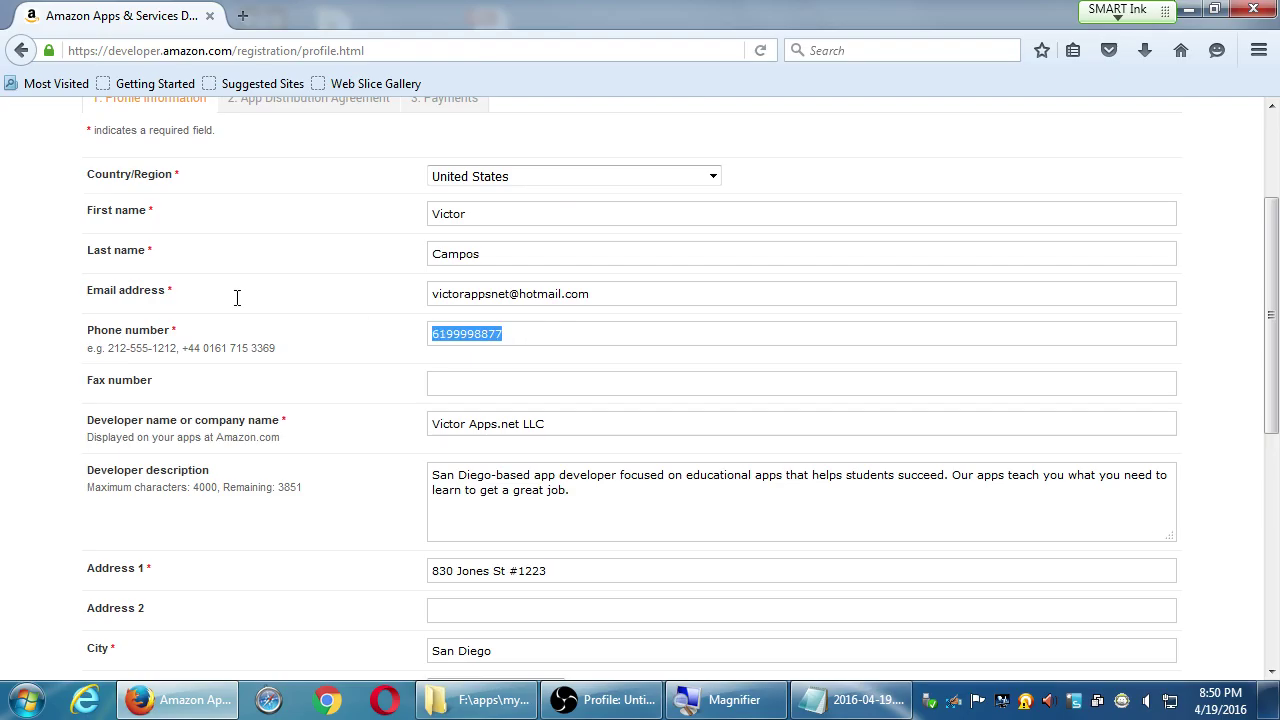
{"action": "scroll", "coordinate": [200, 330], "scroll_direction": "down", "scroll_amount": 5}
{"action": "left_click", "coordinate": [451, 409]}
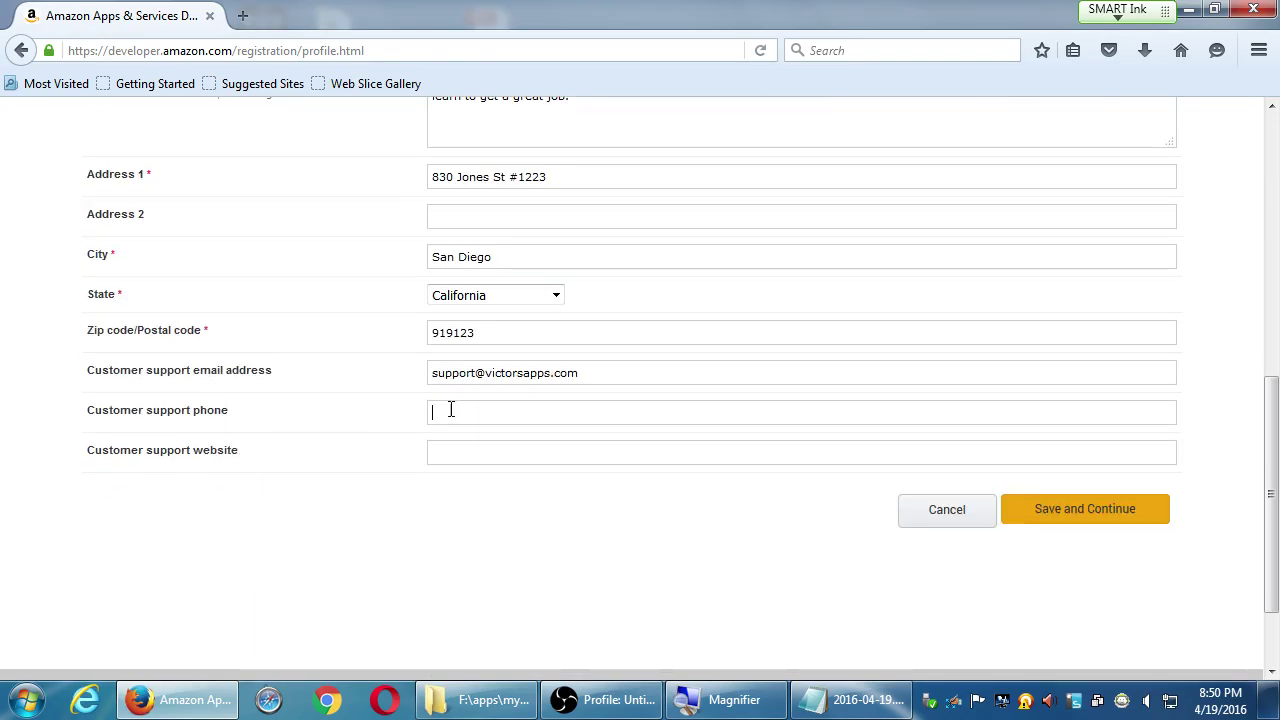
{"action": "key", "text": "ctrl+v"}
{"action": "left_click", "coordinate": [476, 455]}
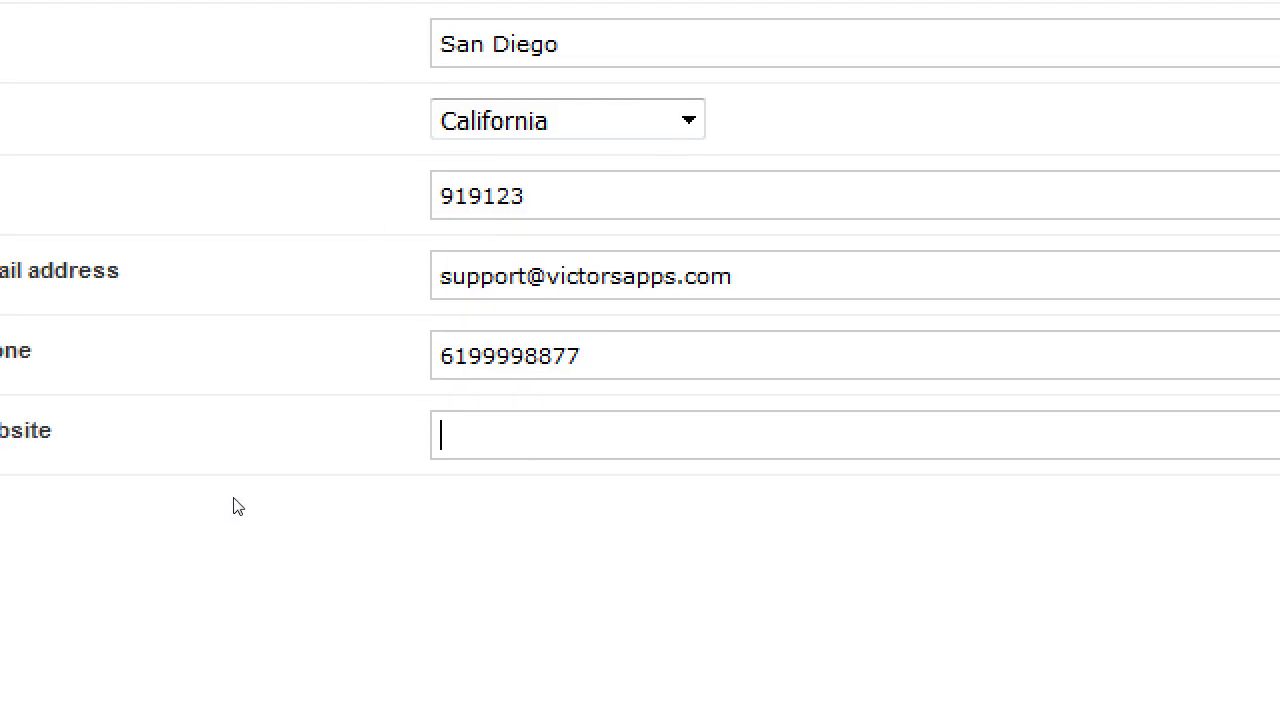
{"action": "type", "text": "h"}
{"action": "type", "text": "ttp://"}
{"action": "type", "text": "victorsapp"}
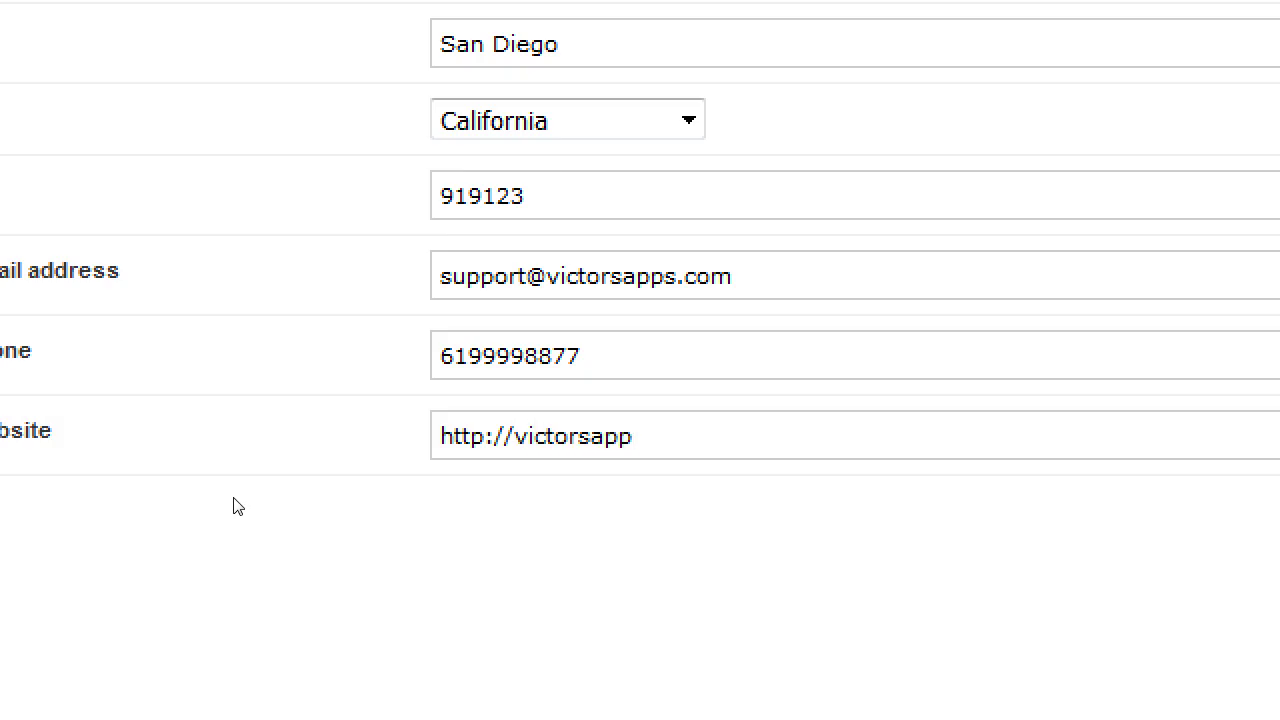
{"action": "type", "text": "s.wordpress.co"}
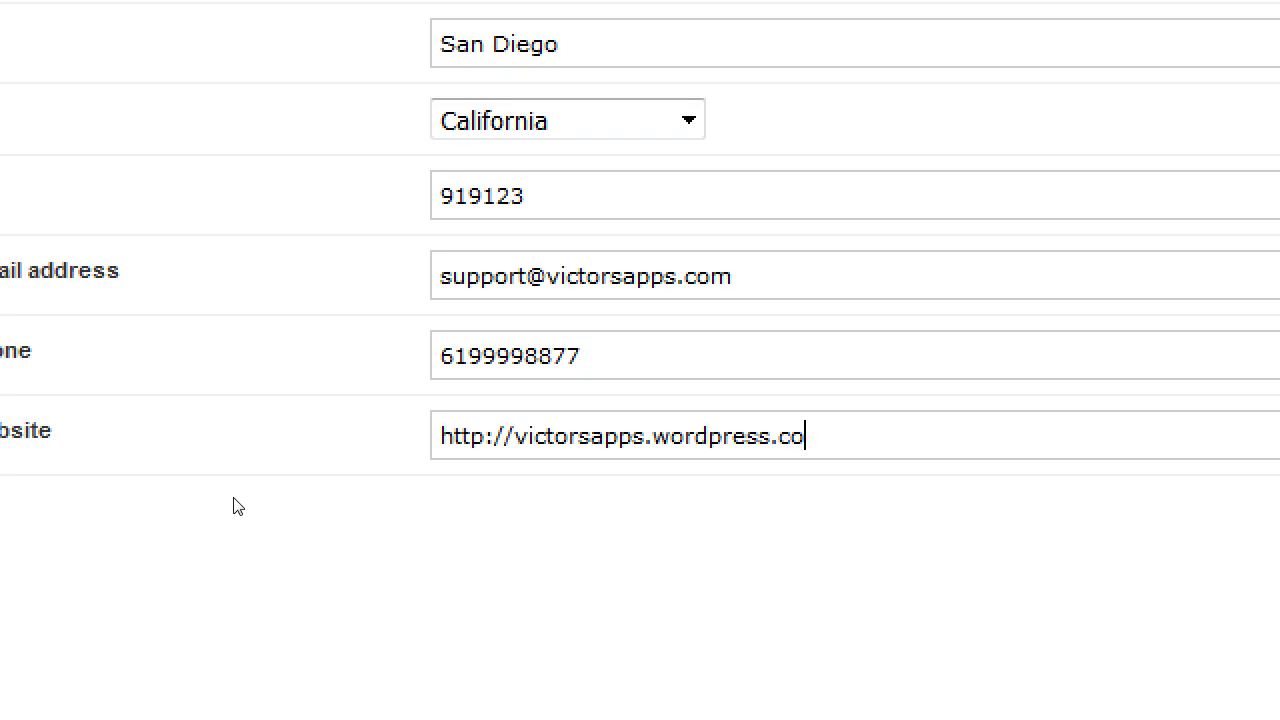
{"action": "type", "text": "m"}
{"action": "key", "text": "Left"}
{"action": "key", "text": "Left"}
{"action": "key", "text": "Left"}
{"action": "key", "text": "Left"}
{"action": "key", "text": "ctrl+shift+Left"}
{"action": "type", "text": "wix"}
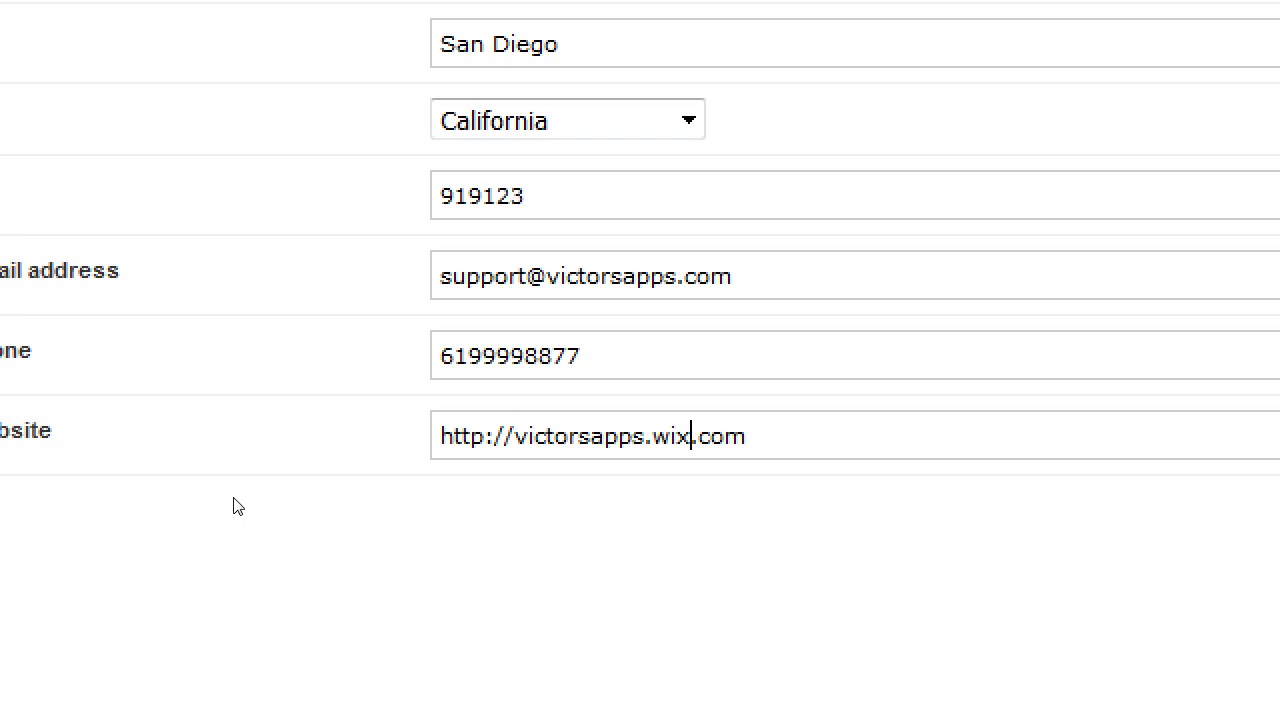
{"action": "key", "text": "ctrl+z"}
{"action": "key", "text": "super+minus"}
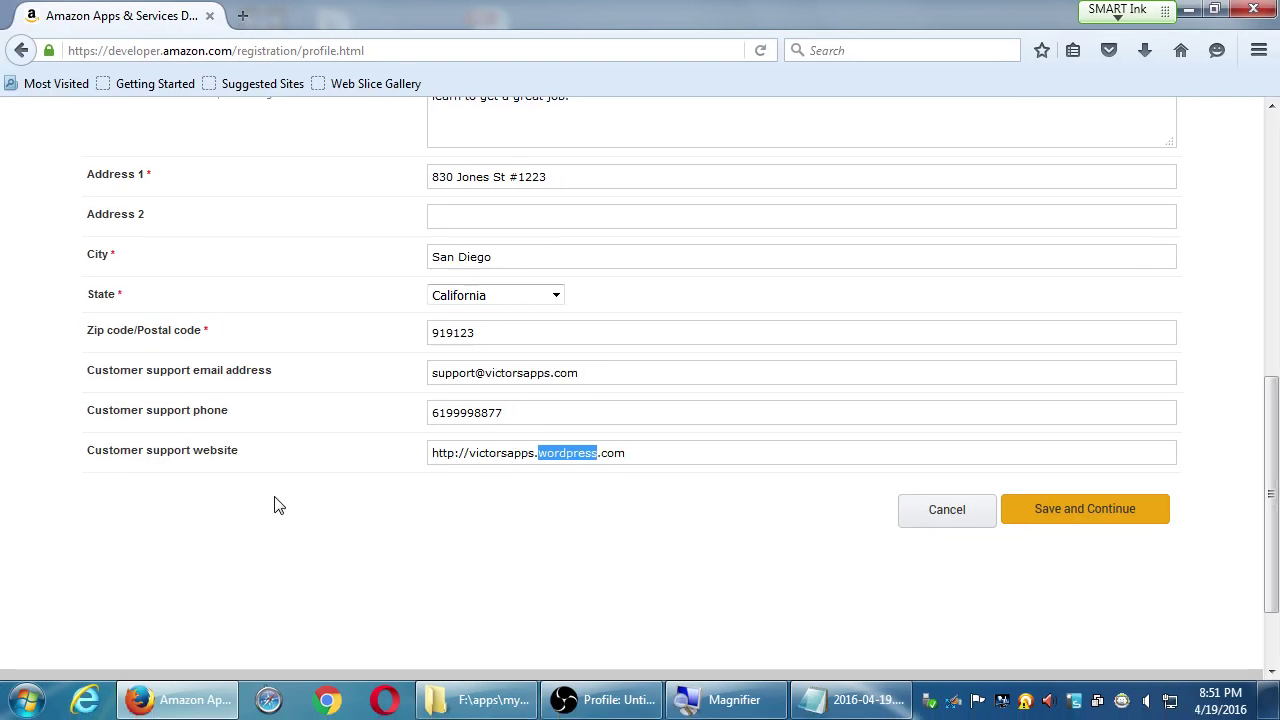
{"action": "left_click", "coordinate": [303, 519]}
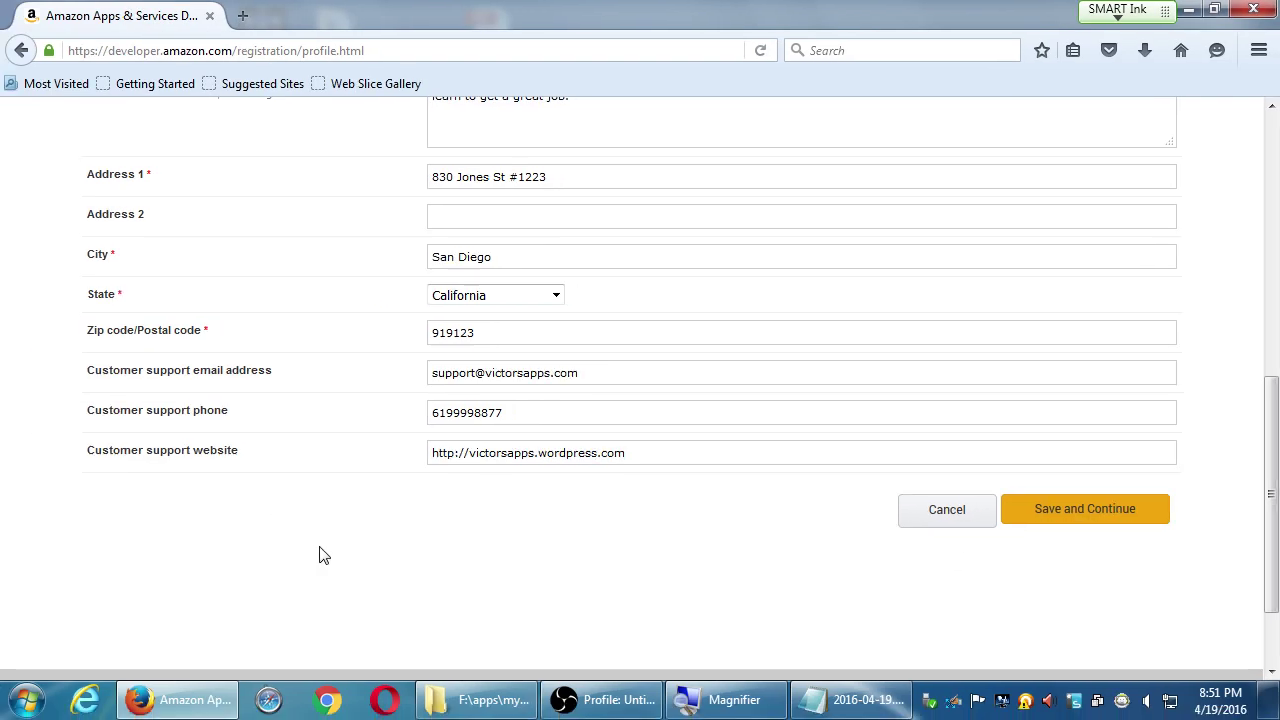
{"action": "scroll", "coordinate": [325, 555], "scroll_direction": "down", "scroll_amount": 2}
{"action": "scroll", "coordinate": [321, 555], "scroll_direction": "up", "scroll_amount": 5}
{"action": "scroll", "coordinate": [321, 555], "scroll_direction": "up", "scroll_amount": 3}
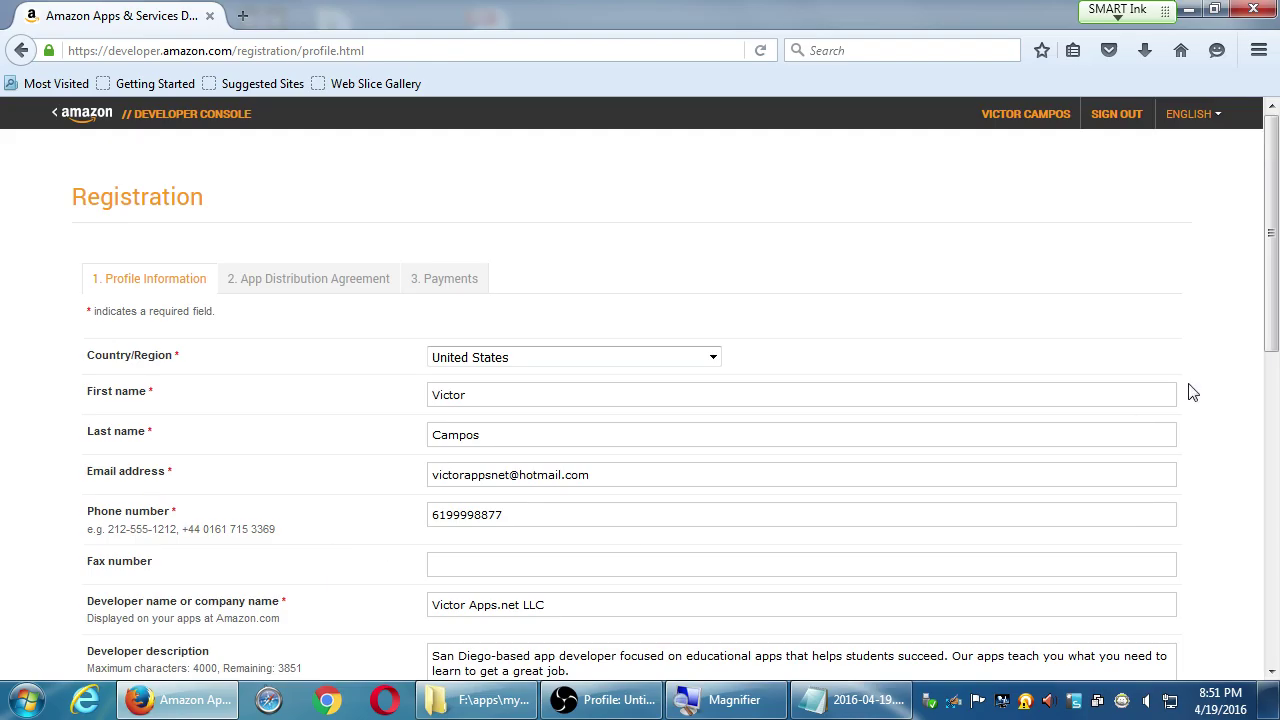
{"action": "scroll", "coordinate": [1217, 336], "scroll_direction": "down", "scroll_amount": 2}
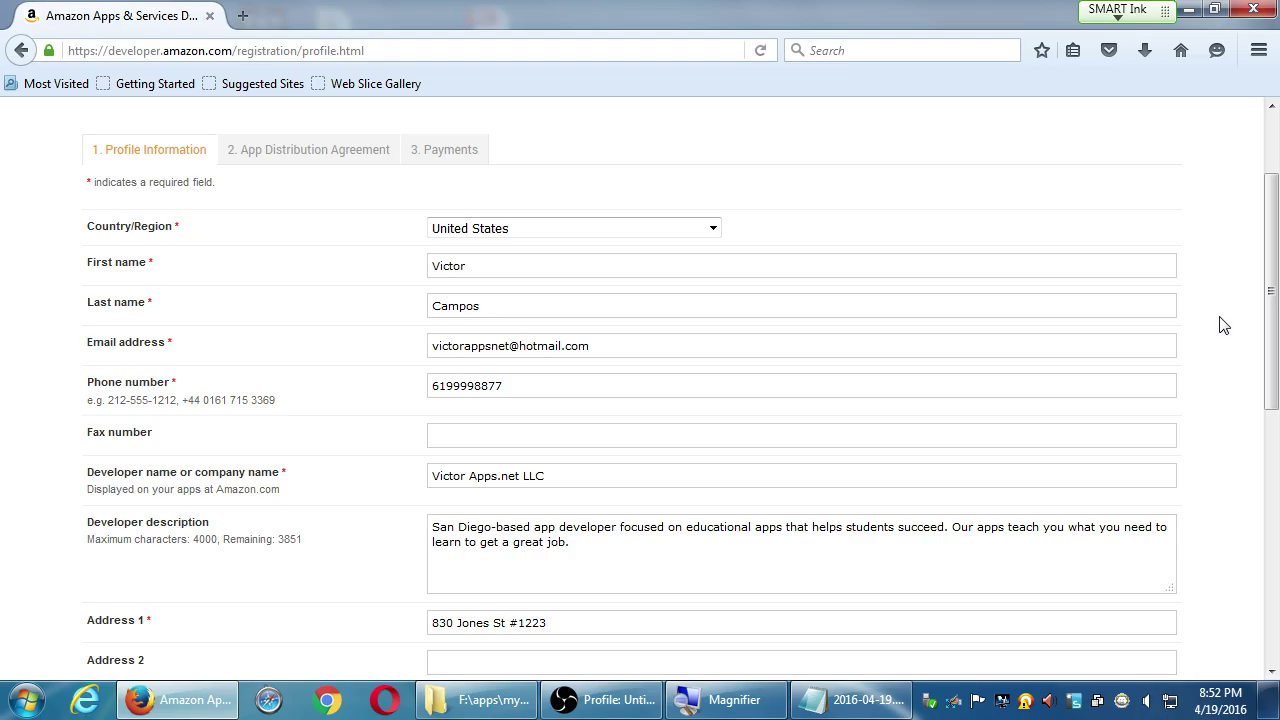
{"action": "scroll", "coordinate": [1220, 325], "scroll_direction": "down", "scroll_amount": 5}
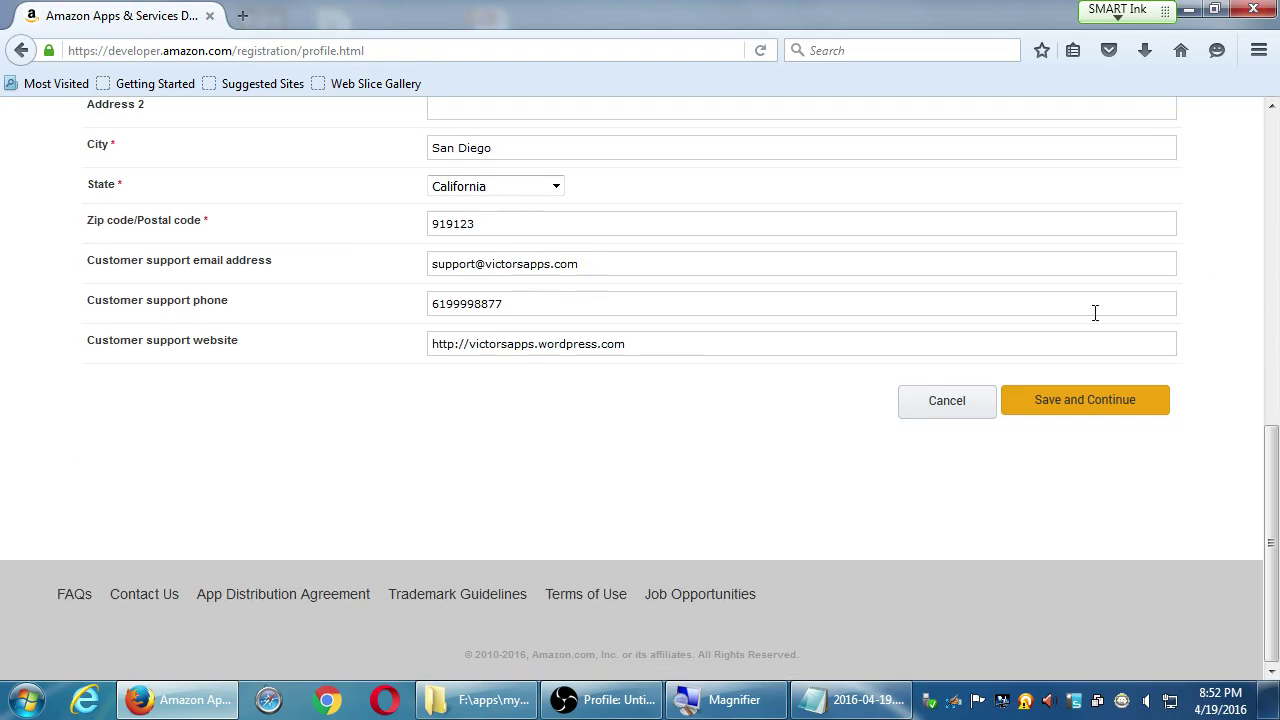
{"action": "scroll", "coordinate": [1095, 315], "scroll_direction": "up", "scroll_amount": 7}
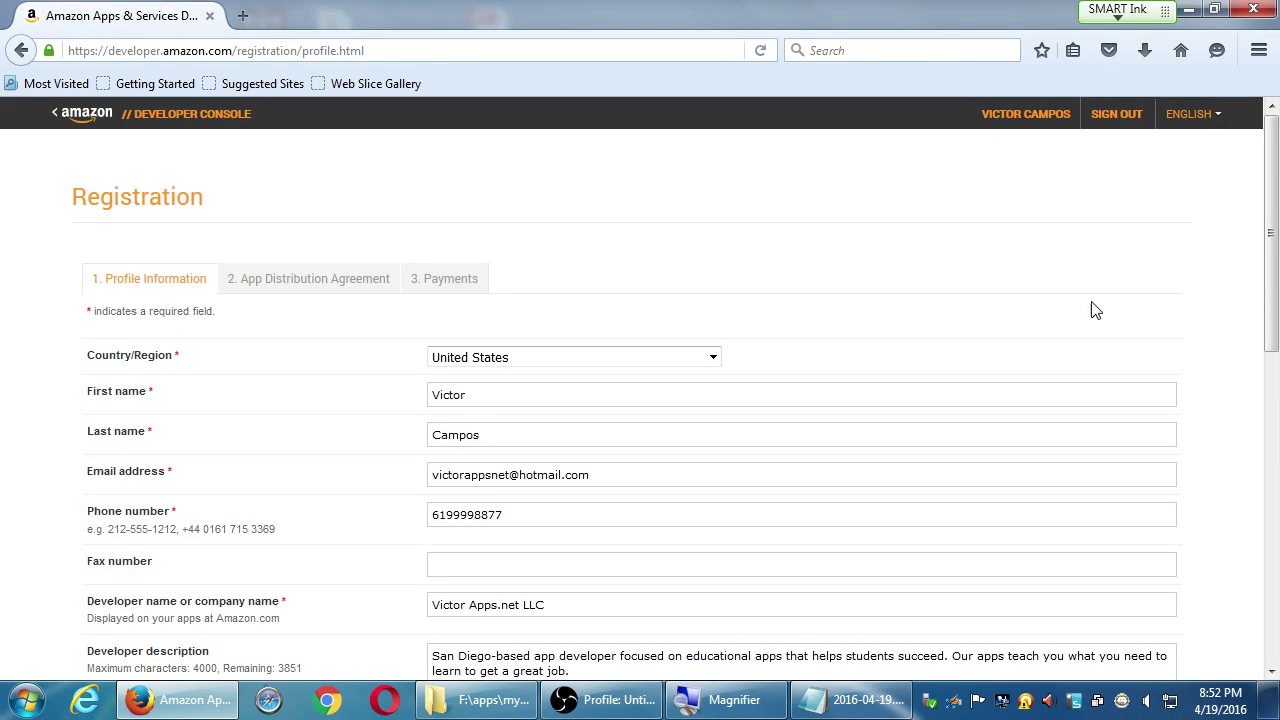
{"action": "scroll", "coordinate": [1143, 303], "scroll_direction": "down", "scroll_amount": 10}
{"action": "scroll", "coordinate": [960, 410], "scroll_direction": "up", "scroll_amount": 10}
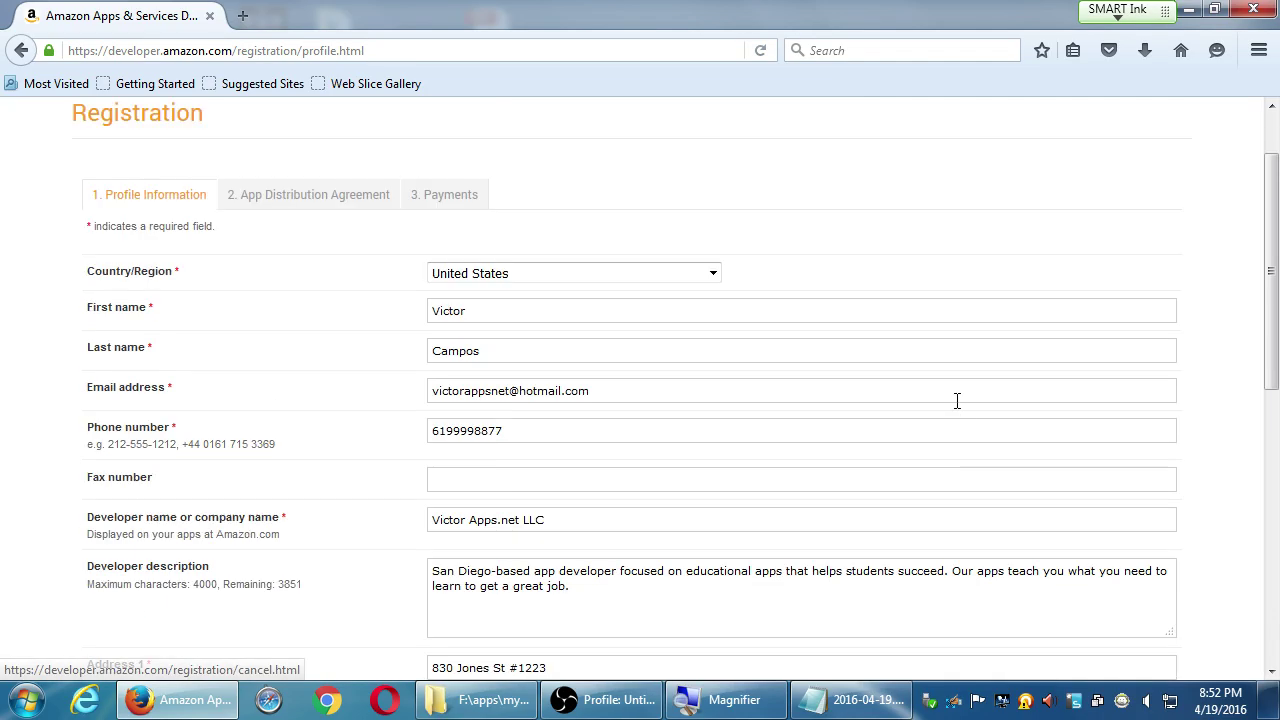
{"action": "scroll", "coordinate": [1063, 297], "scroll_direction": "down", "scroll_amount": 3}
{"action": "scroll", "coordinate": [1045, 297], "scroll_direction": "down", "scroll_amount": 7}
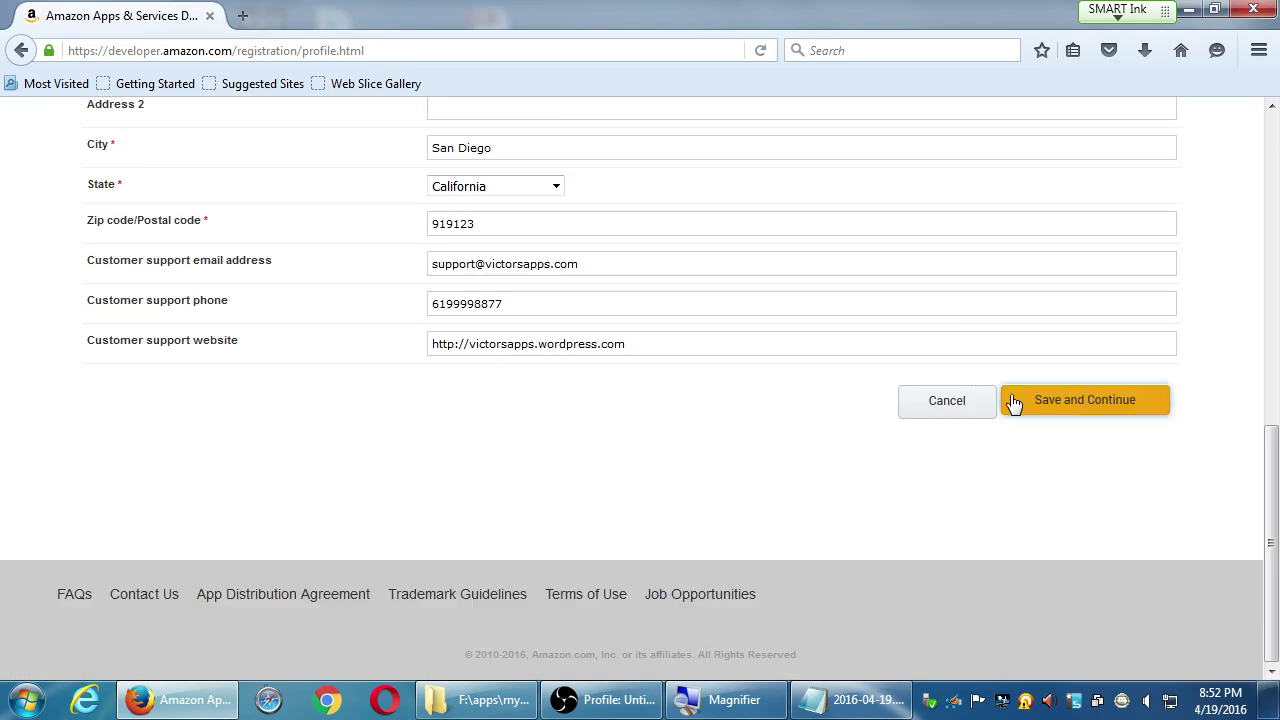
- Save the profile, then sign back in with the suggested email
{"action": "left_click", "coordinate": [1074, 404]}
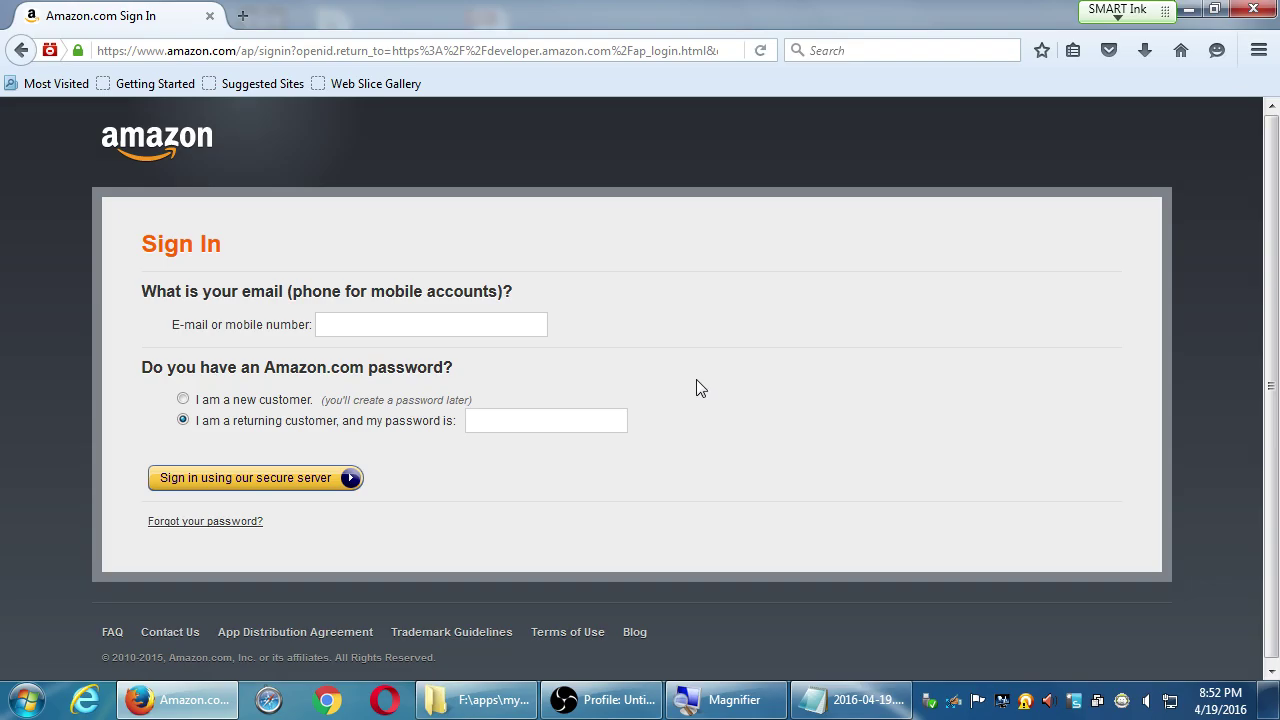
{"action": "left_click", "coordinate": [372, 330]}
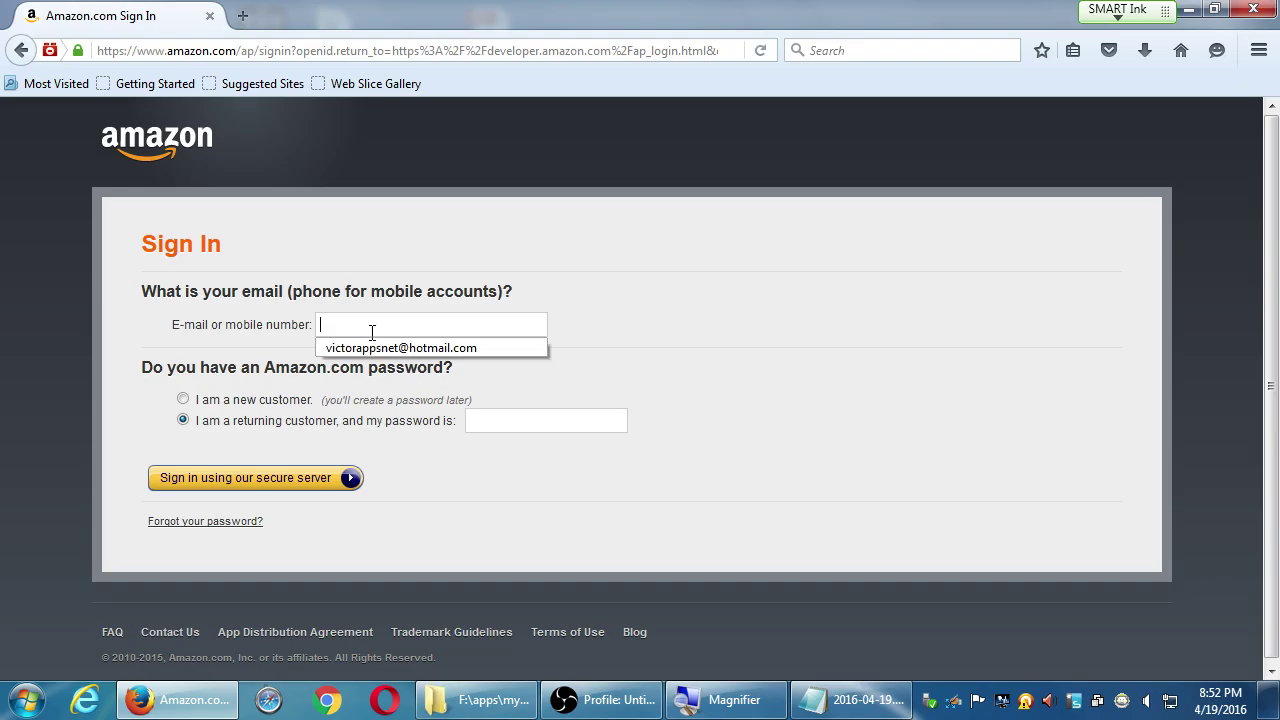
{"action": "type", "text": "vic"}
{"action": "key", "text": "Down"}
{"action": "key", "text": "Return"}
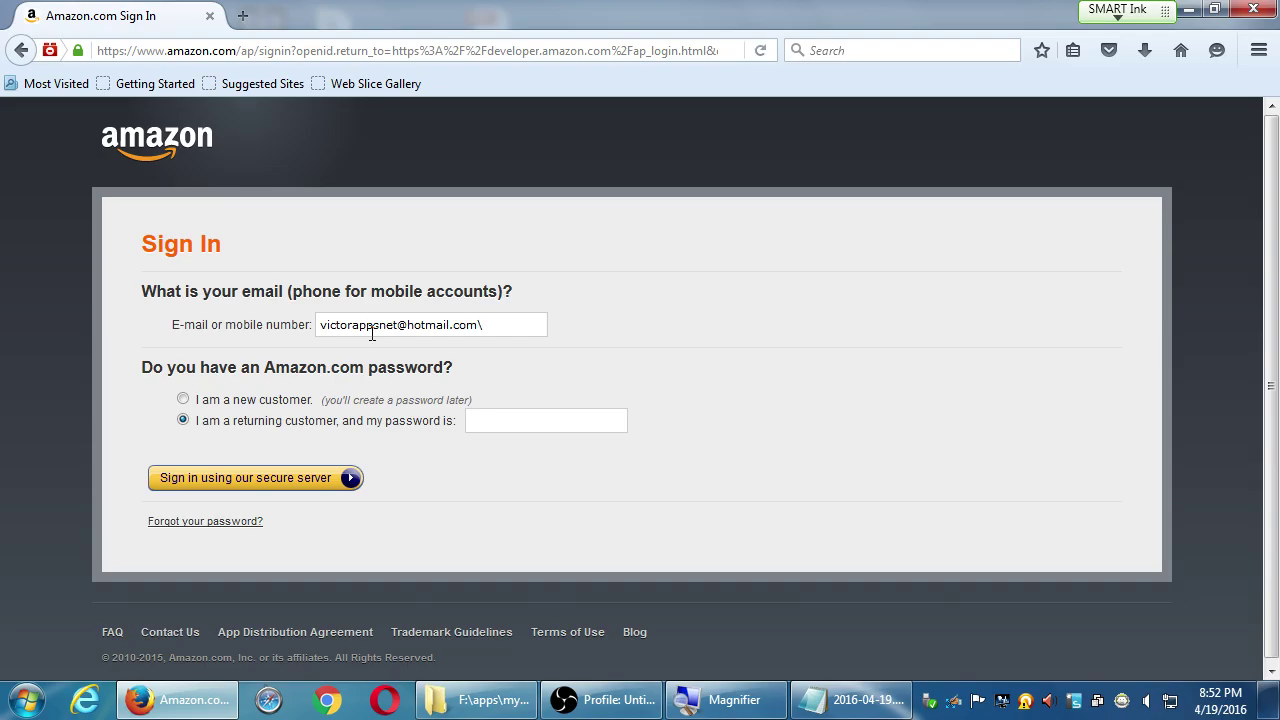
{"action": "key", "text": "BackSpace"}
{"action": "key", "text": "Tab"}
{"action": "type", "text": "*******"}
{"action": "type", "text": "**"}
{"action": "key", "text": "Return"}
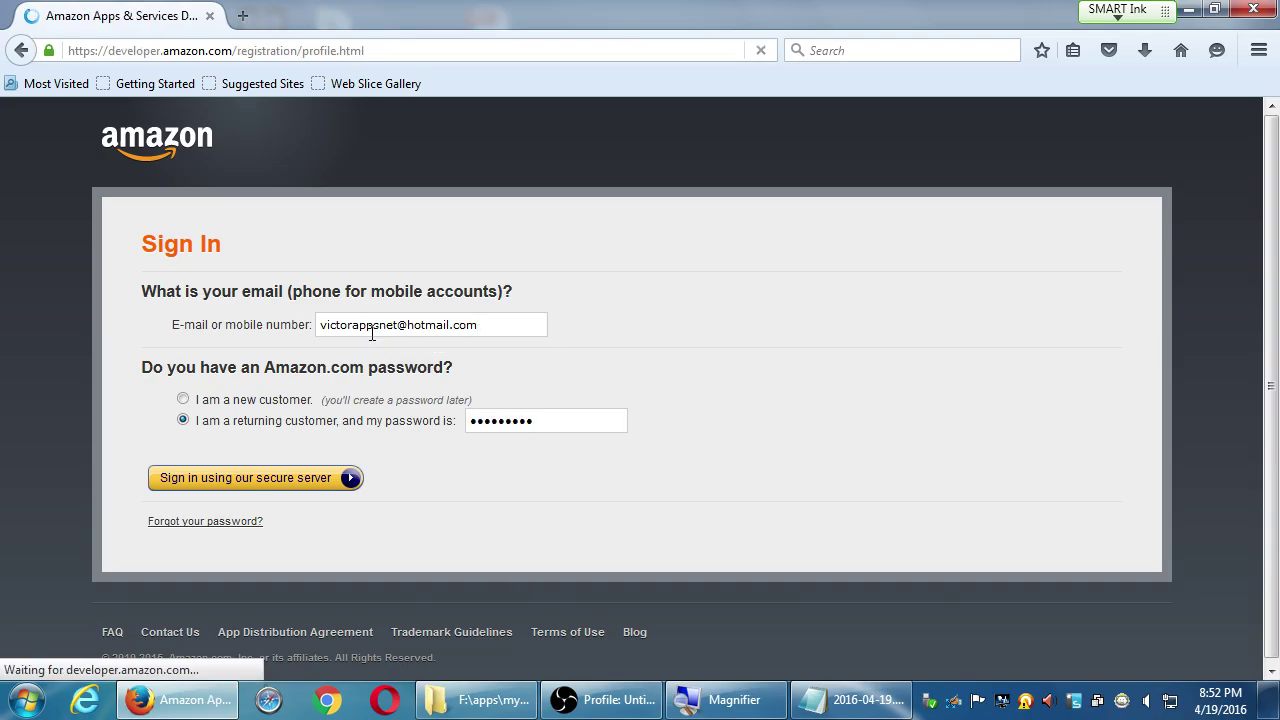
{"action": "scroll", "coordinate": [540, 420], "scroll_direction": "down", "scroll_amount": 8}
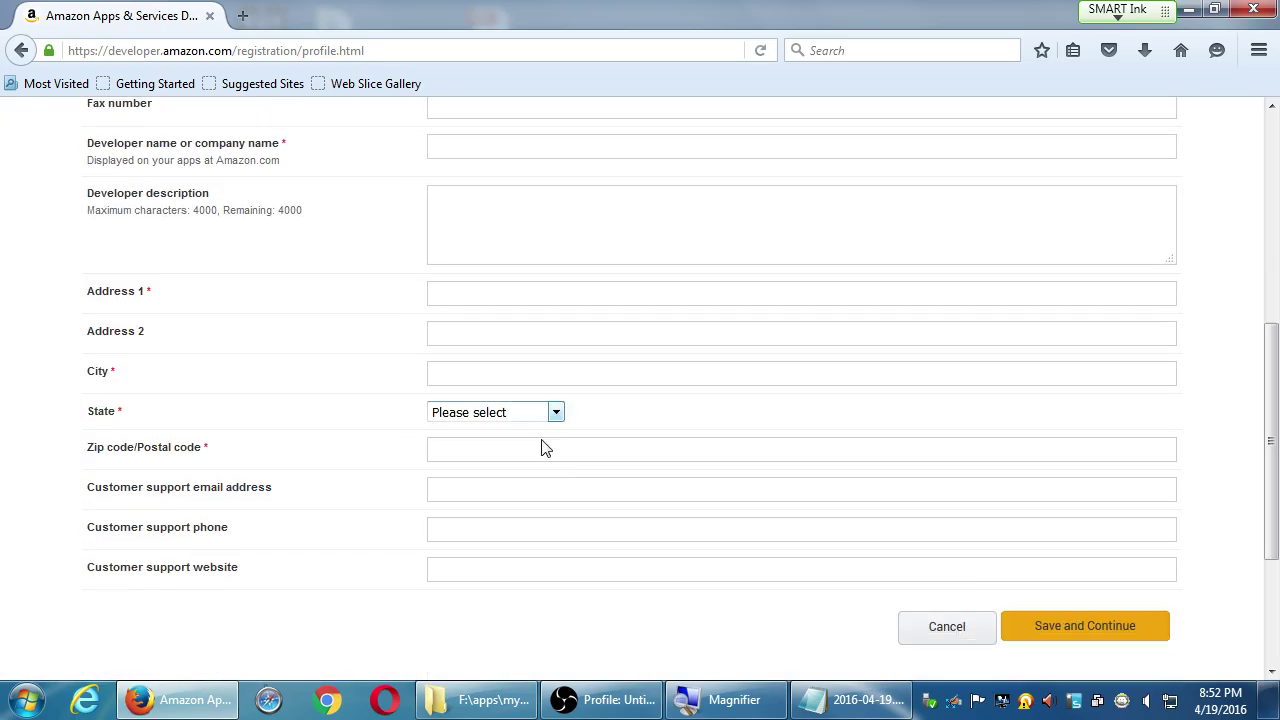
{"action": "scroll", "coordinate": [543, 440], "scroll_direction": "up", "scroll_amount": 3}
- Replace the wrong phone number and select the saved developer name
{"action": "left_click", "coordinate": [516, 246]}
{"action": "type", "text": "3443"}
{"action": "key", "text": "ctrl+a"}
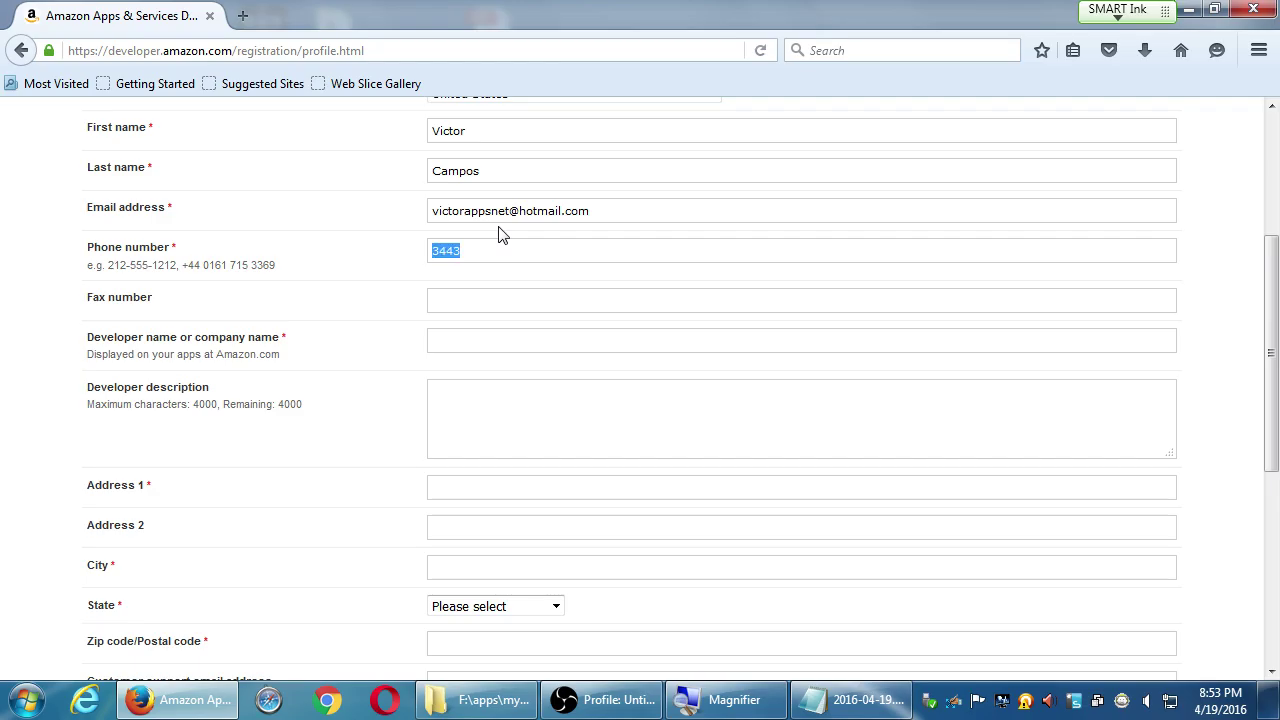
{"action": "type", "text": "V"}
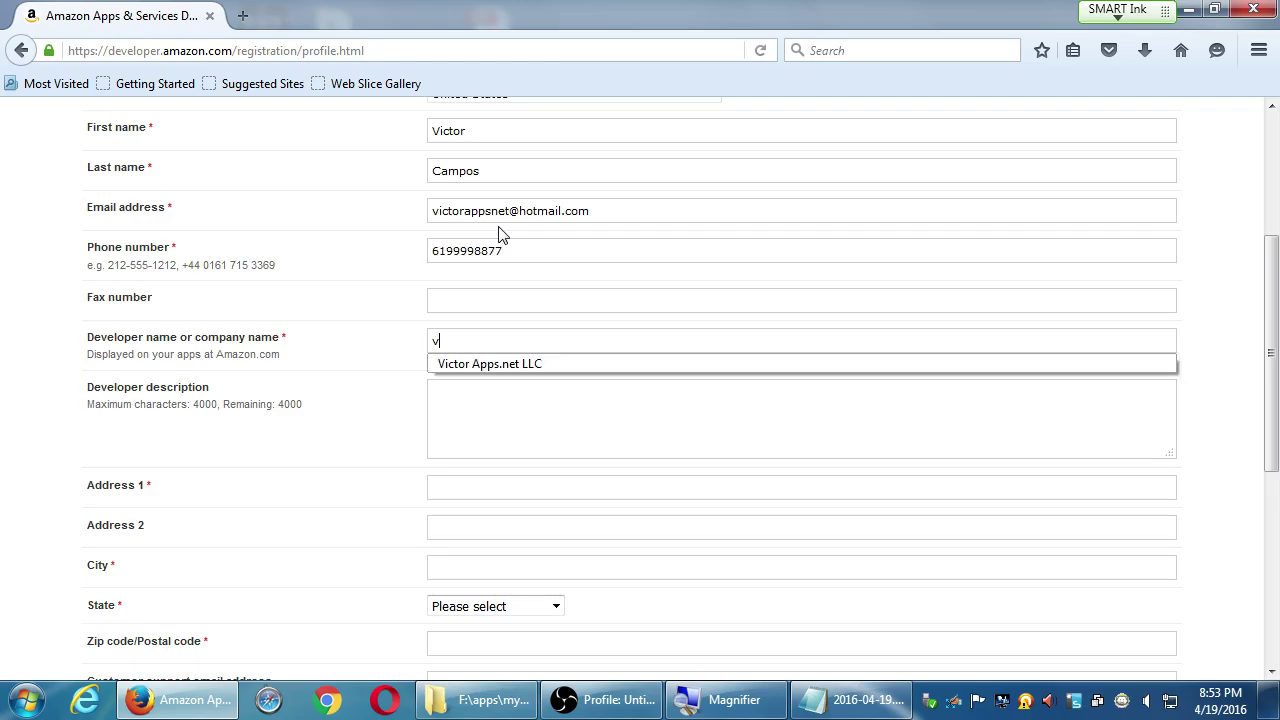
{"action": "key", "text": "Down"}
{"action": "key", "text": "Return"}
{"action": "type", "text": "dsafdsfdas"}
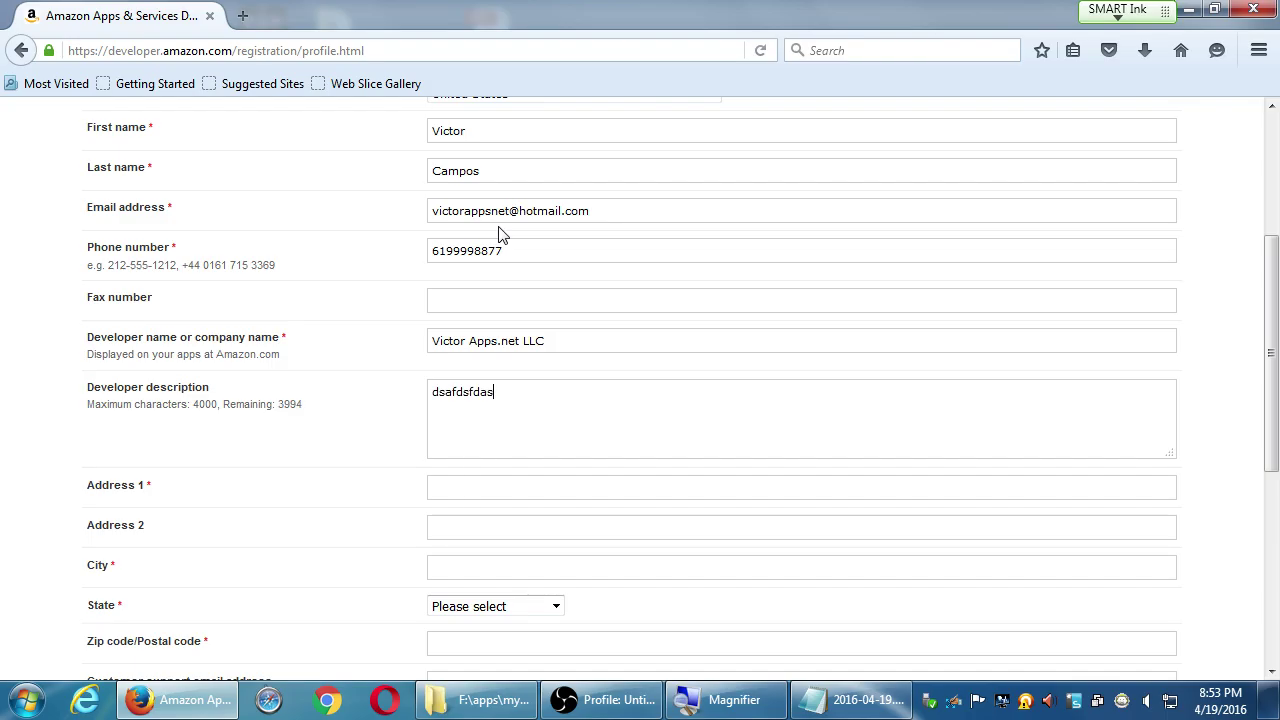
{"action": "key", "text": "Tab"}
{"action": "type", "text": "pop"}
- Fill Address 1, San Diego, California and zip 919123, then save the profile
{"action": "key", "text": "BackSpace"}
{"action": "key", "text": "BackSpace"}
{"action": "key", "text": "BackSpace"}
{"action": "type", "text": "12"}
{"action": "key", "text": "Down"}
{"action": "key", "text": "Return"}
{"action": "key", "text": "Tab"}
{"action": "key", "text": "Tab"}
{"action": "type", "text": "sa"}
{"action": "key", "text": "Down"}
{"action": "key", "text": "Return"}
{"action": "key", "text": "Tab"}
{"action": "key", "text": "c"}
{"action": "key", "text": "Tab"}
{"action": "type", "text": "9"}
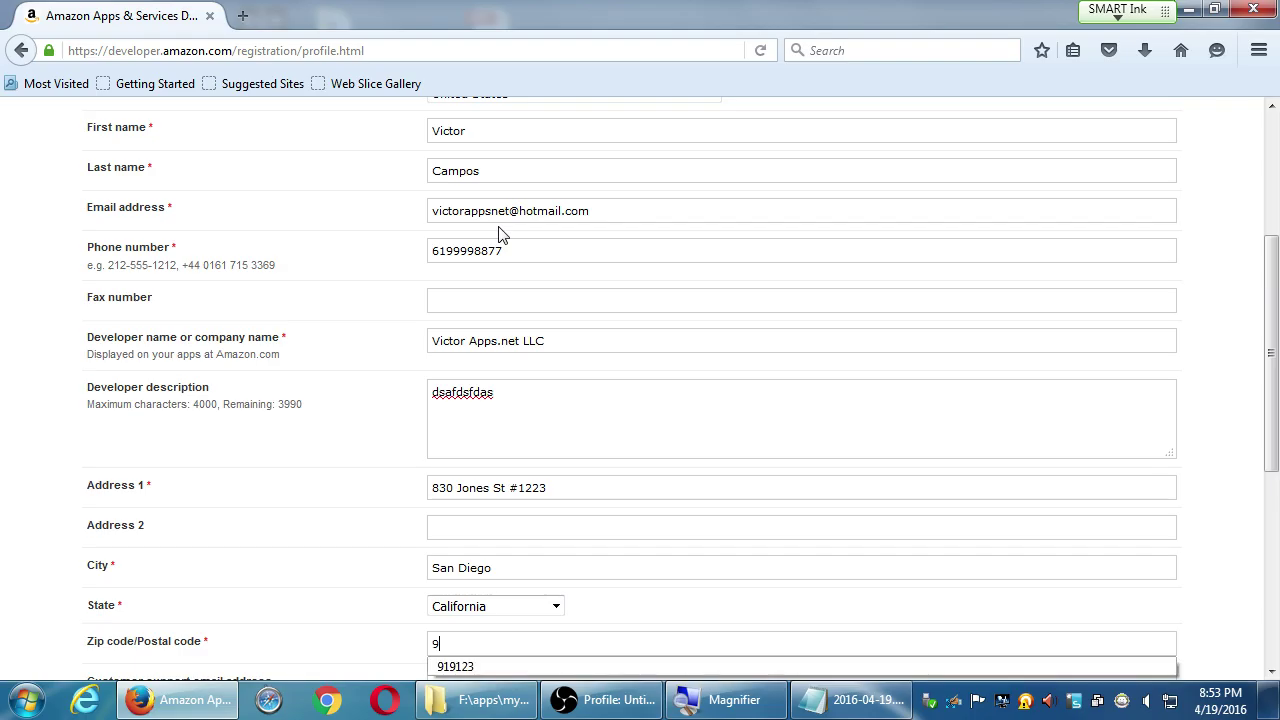
{"action": "type", "text": "19123"}
{"action": "scroll", "coordinate": [500, 240], "scroll_direction": "down", "scroll_amount": 5}
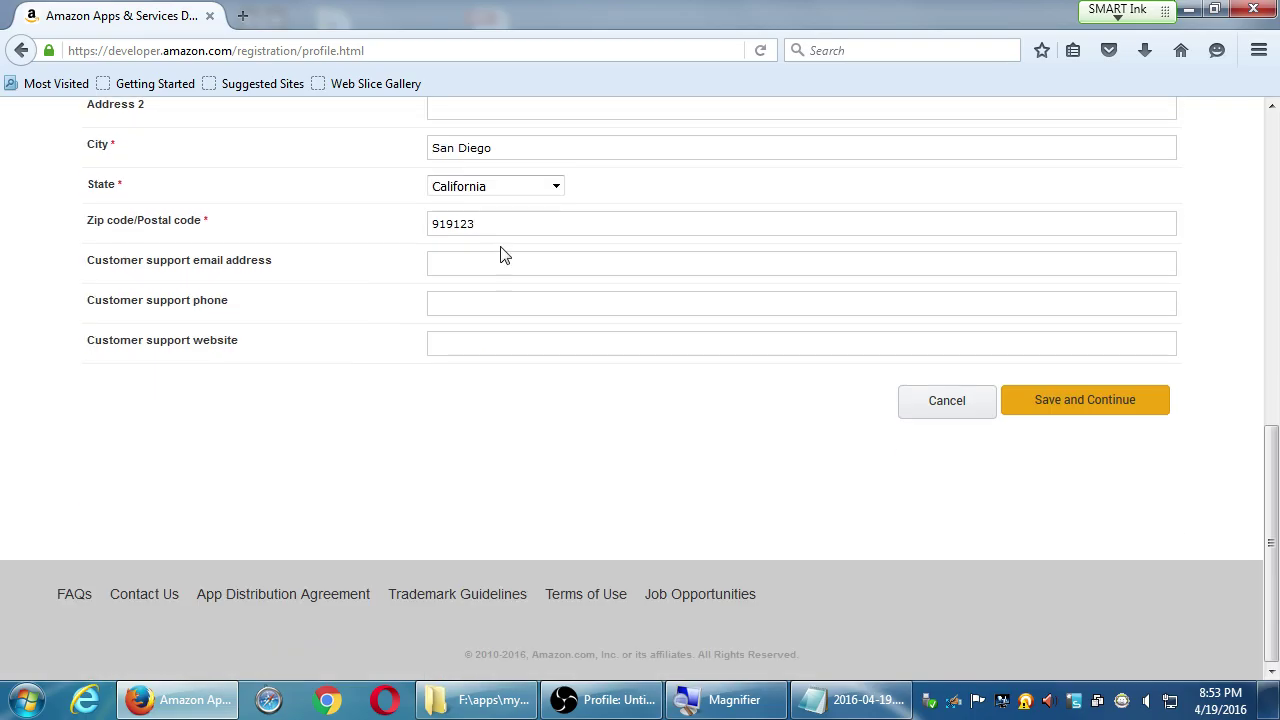
{"action": "left_click", "coordinate": [1038, 409]}
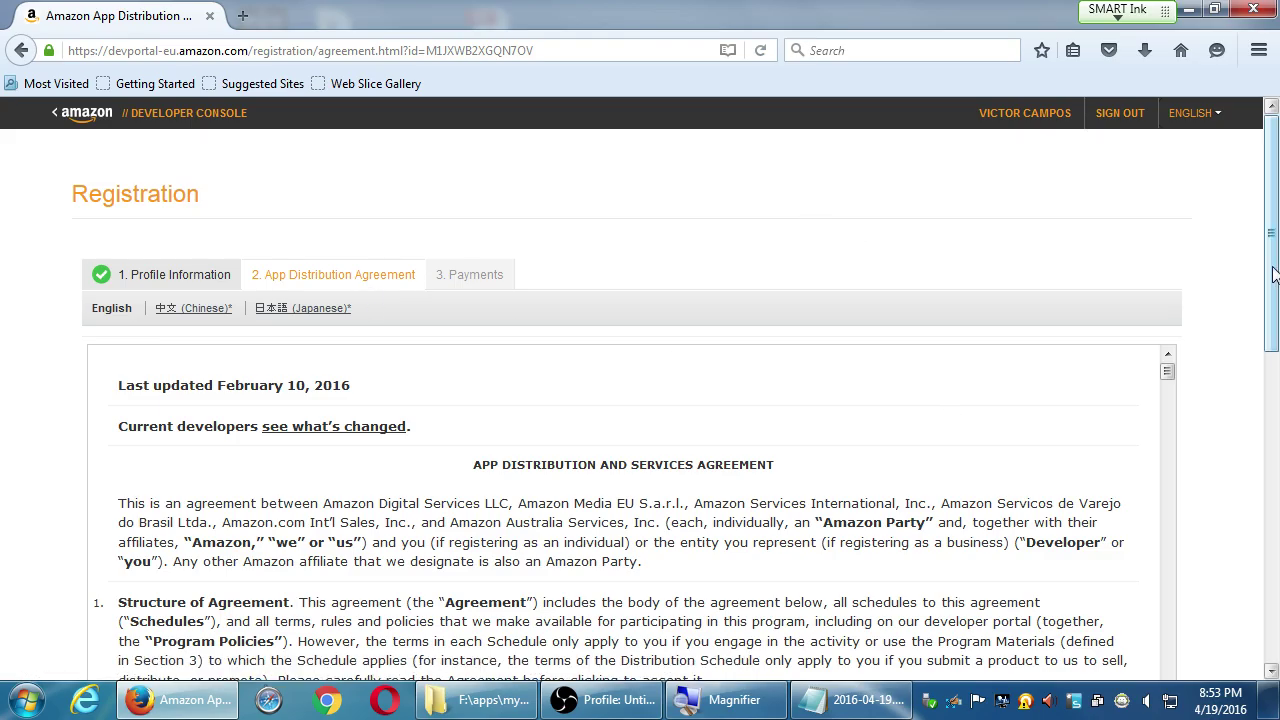
{"action": "left_click_drag", "start_coordinate": [1277, 289], "coordinate": [1268, 375]}
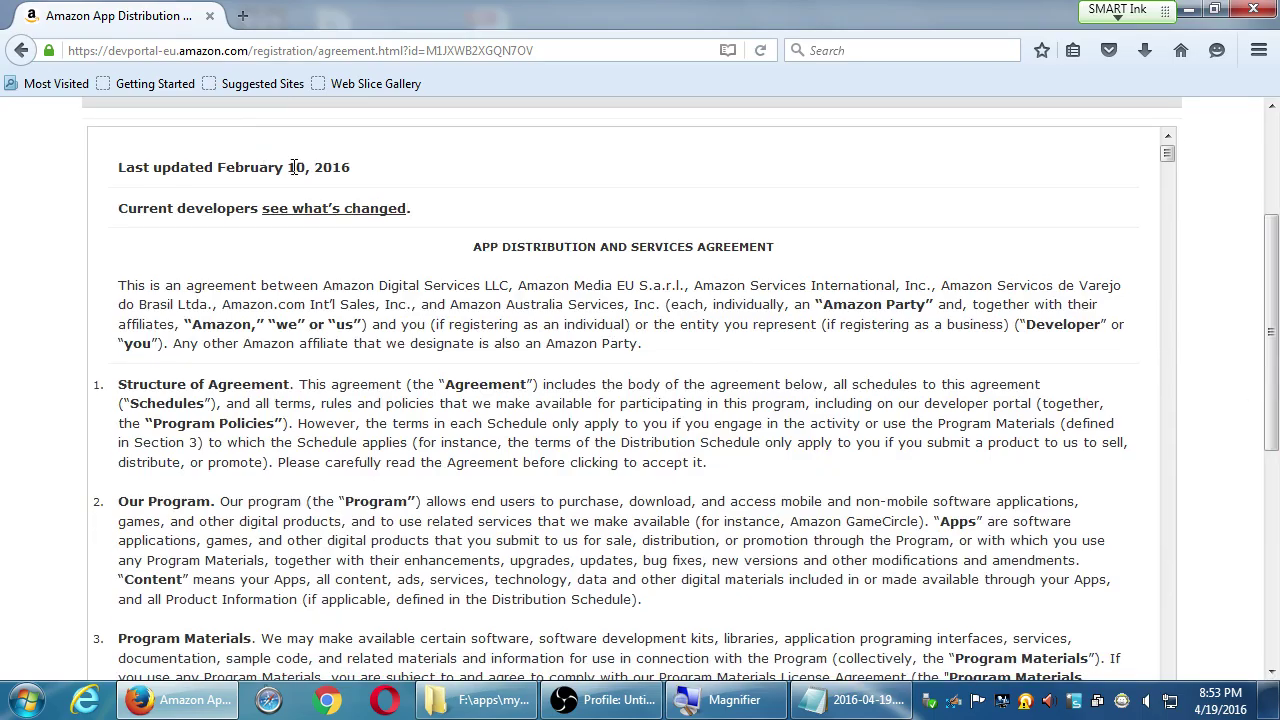
{"action": "left_click_drag", "start_coordinate": [291, 167], "coordinate": [350, 167]}
- Read through the App Distribution Agreement text and accept it to reach Payments
{"action": "left_click", "coordinate": [448, 178]}
{"action": "mouse_move", "coordinate": [1167, 158]}
{"action": "left_mouse_down"}
{"action": "mouse_move", "coordinate": [1192, 505]}
{"action": "mouse_move", "coordinate": [1222, 508]}
{"action": "left_mouse_up"}
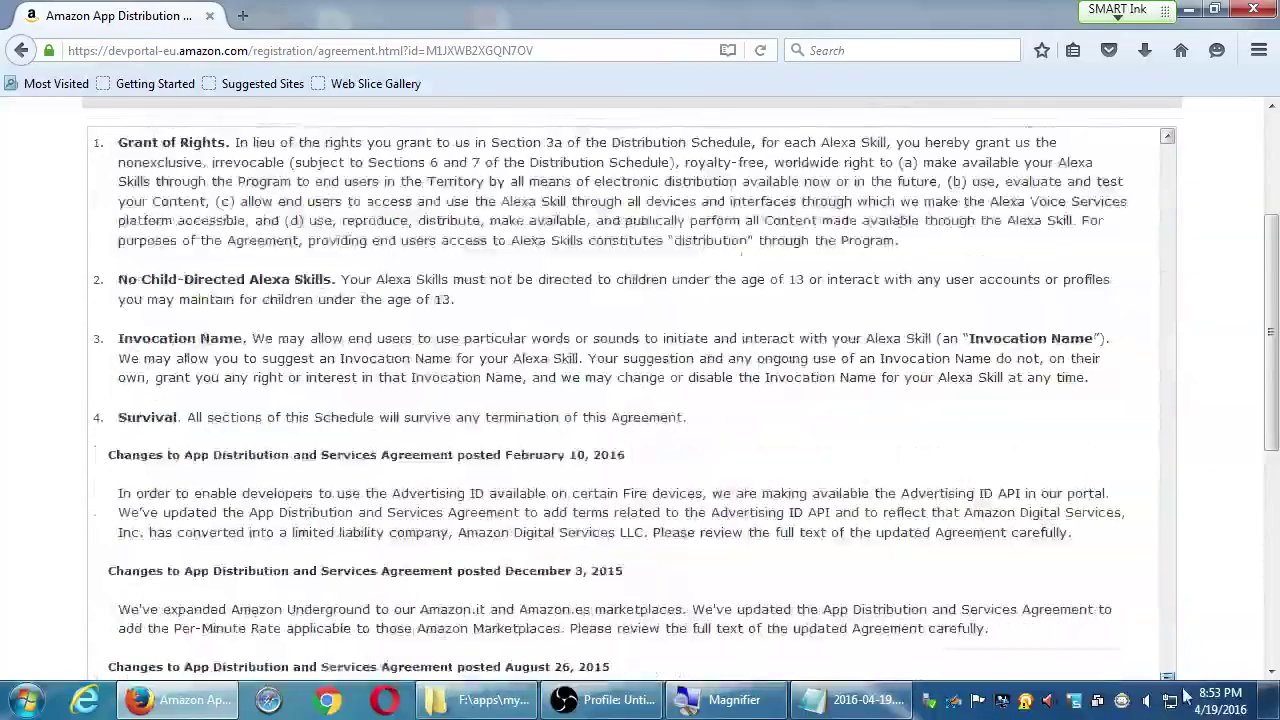
{"action": "scroll", "coordinate": [1200, 520], "scroll_direction": "down", "scroll_amount": 2}
{"action": "left_click_drag", "start_coordinate": [1168, 572], "coordinate": [1150, 205]}
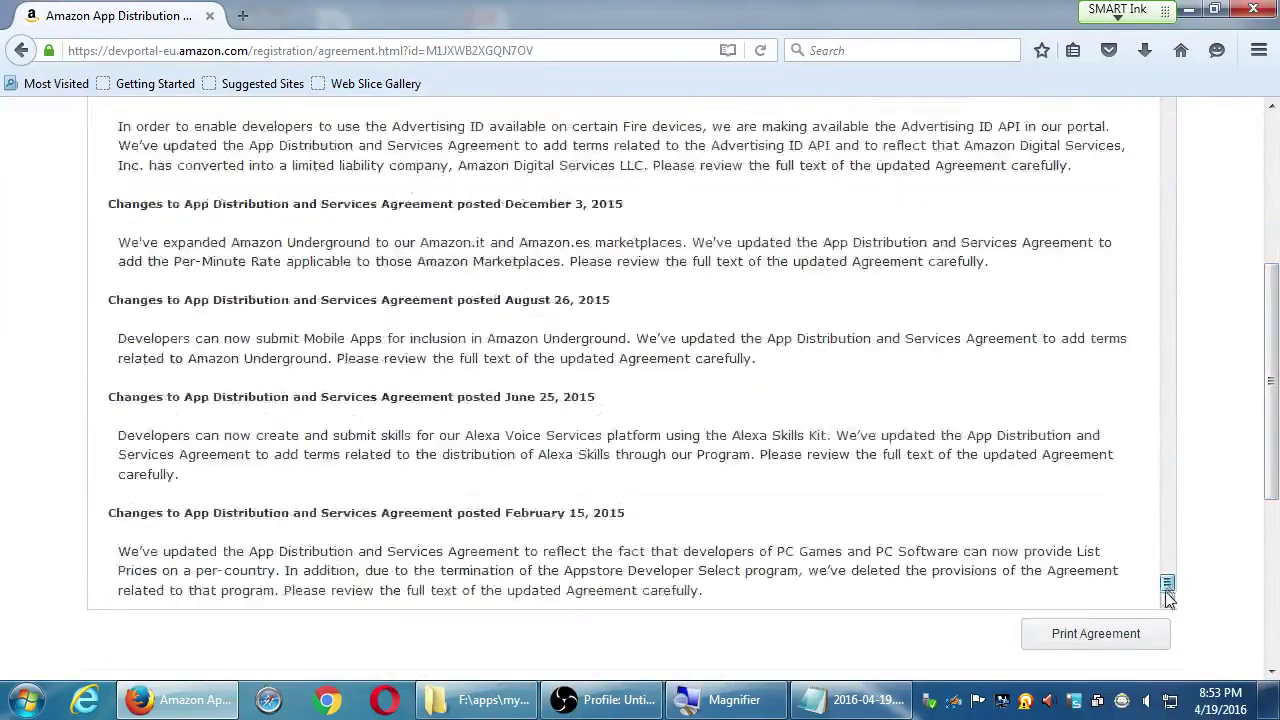
{"action": "scroll", "coordinate": [1150, 205], "scroll_direction": "up", "scroll_amount": 10}
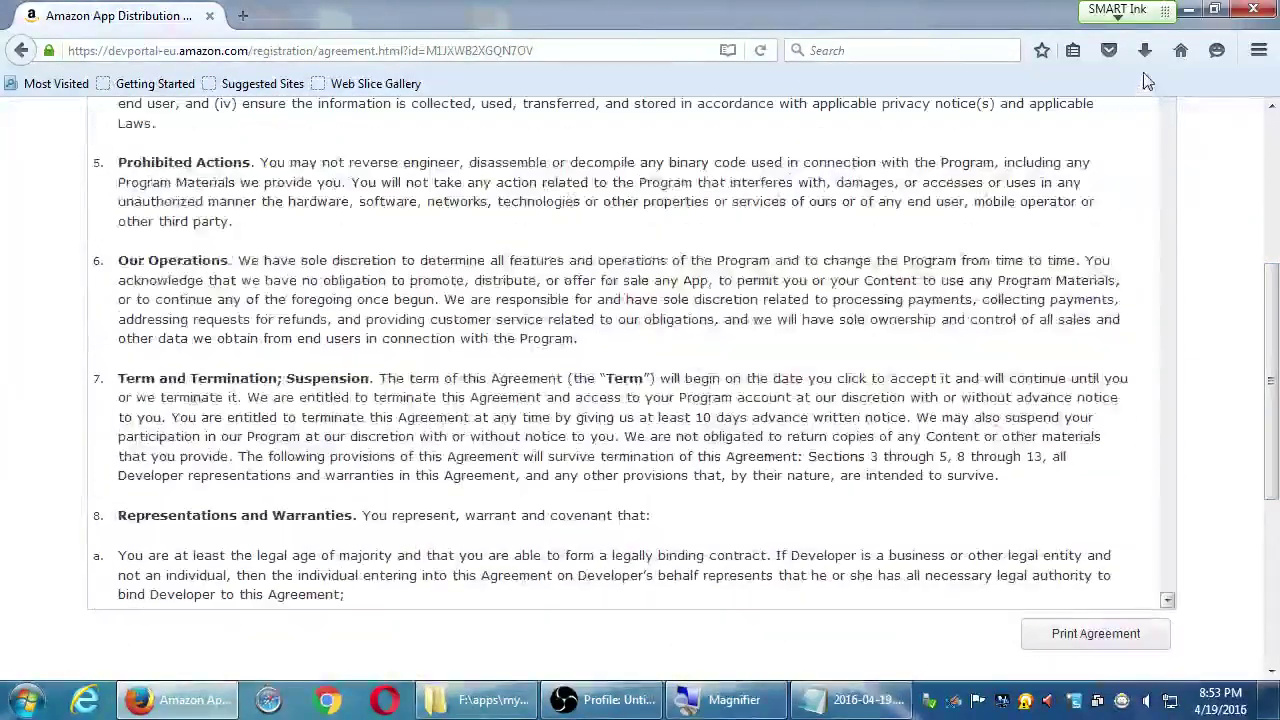
{"action": "scroll", "coordinate": [1185, 271], "scroll_direction": "up", "scroll_amount": 1}
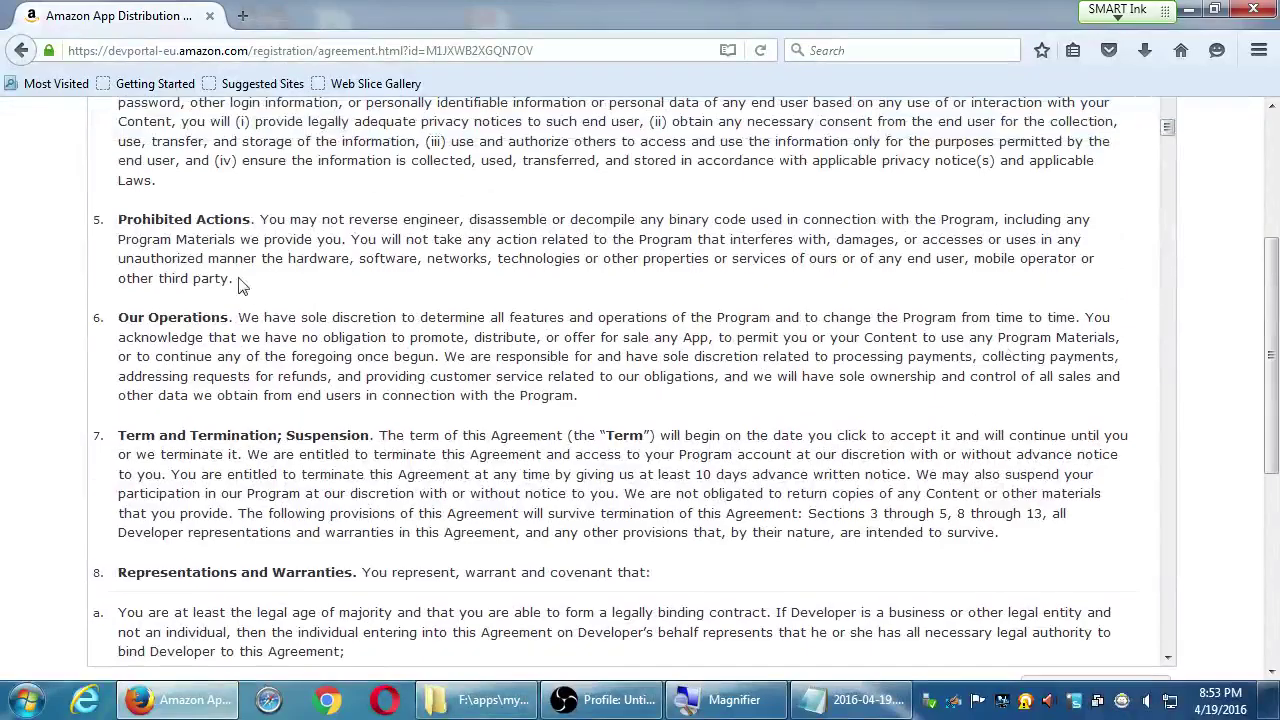
{"action": "left_click_drag", "start_coordinate": [338, 219], "coordinate": [505, 219]}
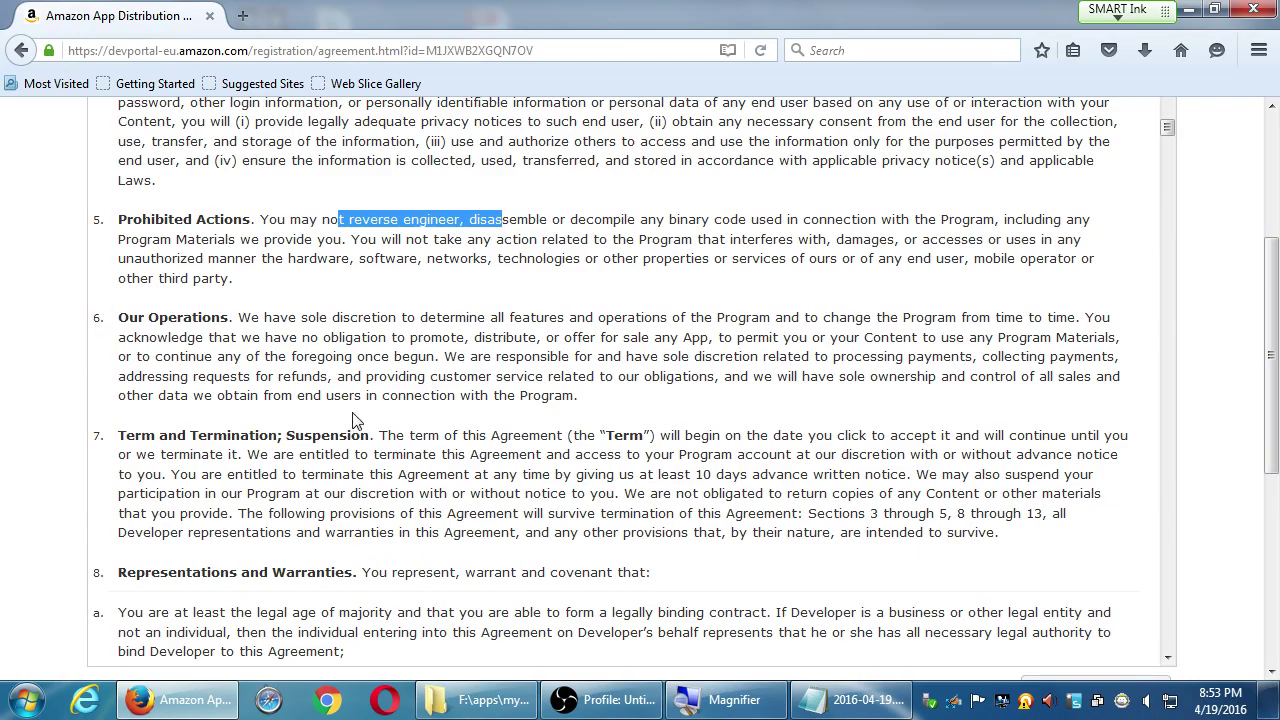
{"action": "left_click_drag", "start_coordinate": [585, 476], "coordinate": [834, 492]}
{"action": "scroll", "coordinate": [834, 492], "scroll_direction": "down", "scroll_amount": 2}
{"action": "scroll", "coordinate": [834, 492], "scroll_direction": "down", "scroll_amount": 5}
{"action": "scroll", "coordinate": [836, 494], "scroll_direction": "down", "scroll_amount": 5}
{"action": "scroll", "coordinate": [838, 496], "scroll_direction": "down", "scroll_amount": 5}
{"action": "scroll", "coordinate": [838, 496], "scroll_direction": "down", "scroll_amount": 5}
{"action": "scroll", "coordinate": [838, 496], "scroll_direction": "down", "scroll_amount": 2}
{"action": "scroll", "coordinate": [840, 497], "scroll_direction": "down", "scroll_amount": 3}
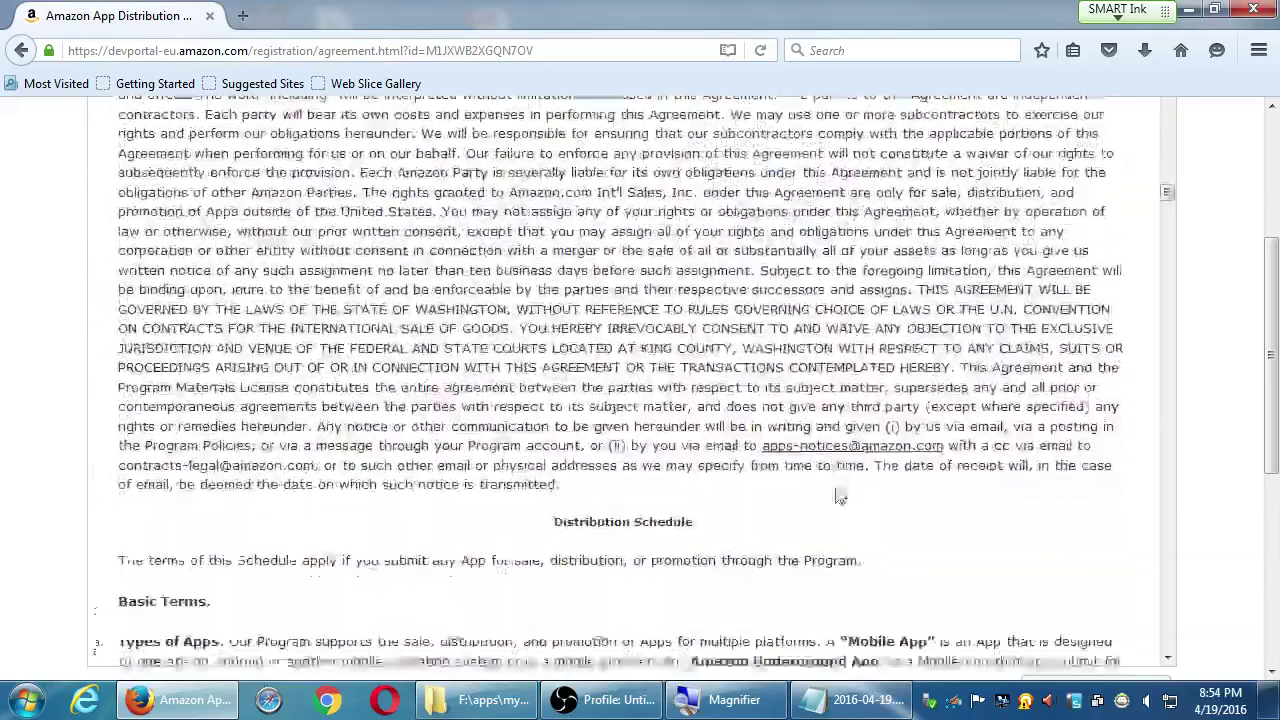
{"action": "scroll", "coordinate": [743, 447], "scroll_direction": "down", "scroll_amount": 5}
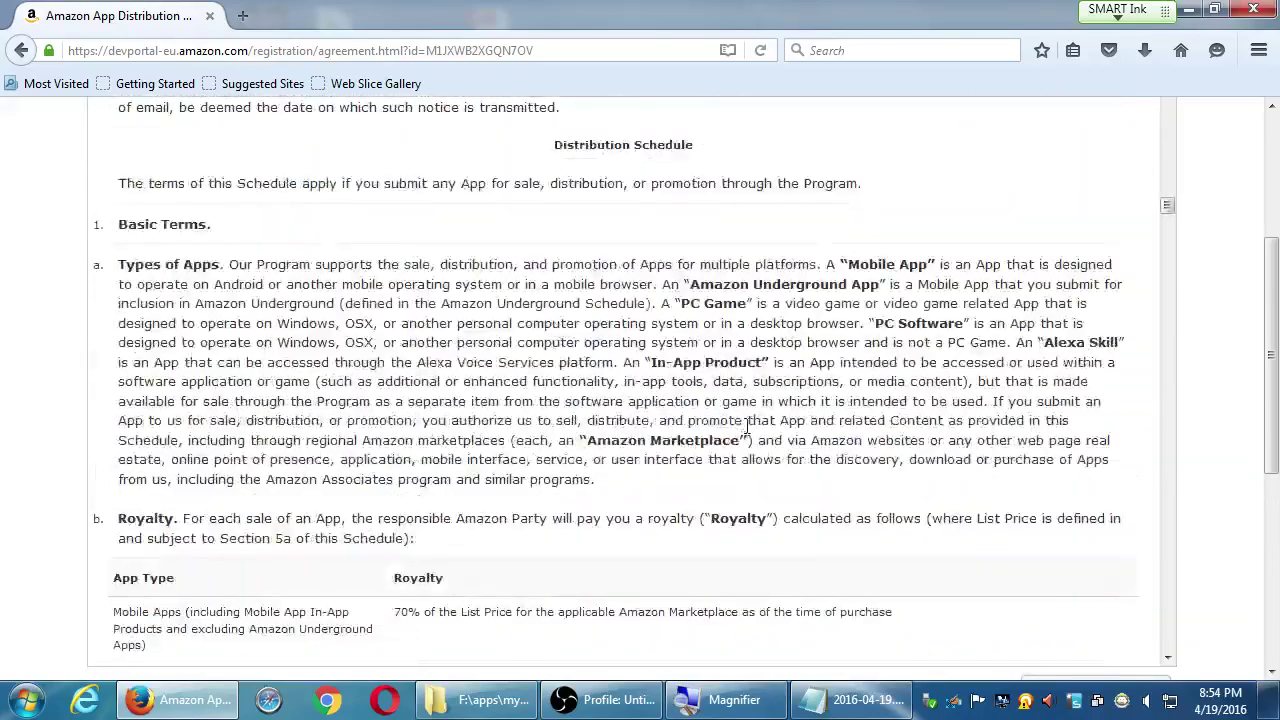
{"action": "scroll", "coordinate": [747, 427], "scroll_direction": "down", "scroll_amount": 2}
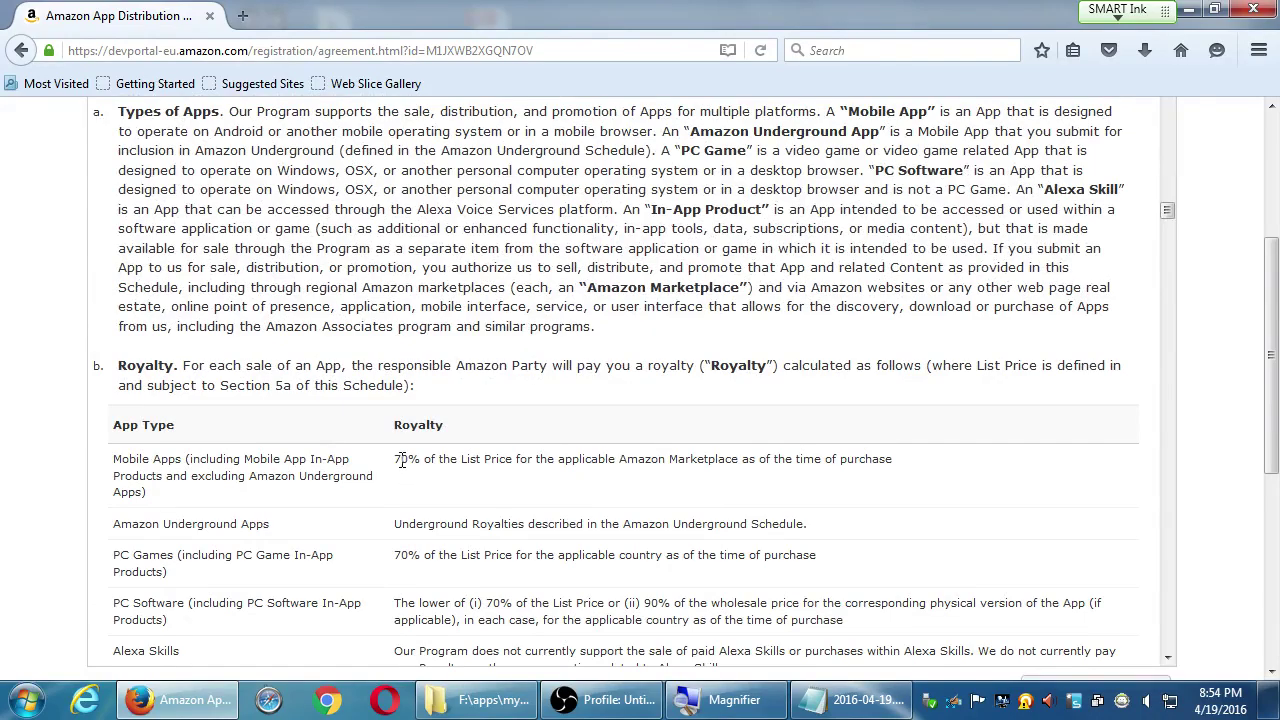
{"action": "left_click_drag", "start_coordinate": [395, 462], "coordinate": [449, 461]}
{"action": "scroll", "coordinate": [450, 462], "scroll_direction": "down", "scroll_amount": 3}
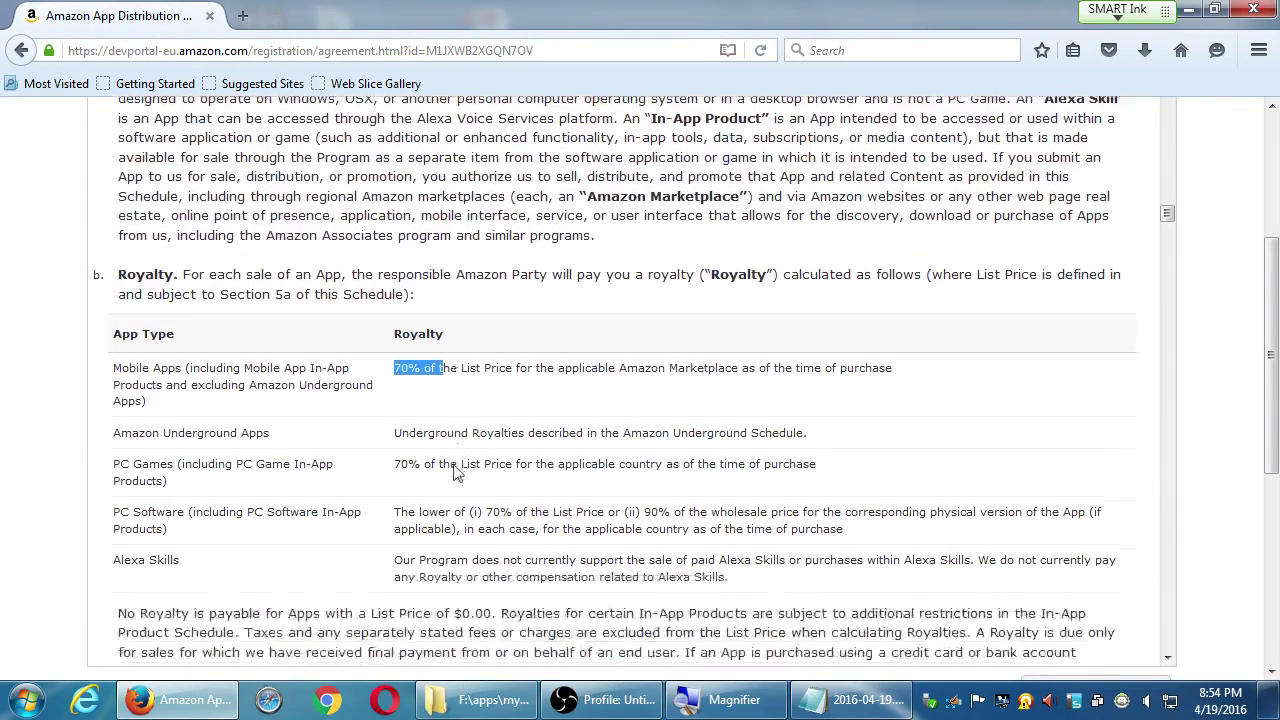
{"action": "scroll", "coordinate": [455, 466], "scroll_direction": "down", "scroll_amount": 2}
{"action": "scroll", "coordinate": [440, 472], "scroll_direction": "down", "scroll_amount": 1}
{"action": "scroll", "coordinate": [432, 474], "scroll_direction": "down", "scroll_amount": 1}
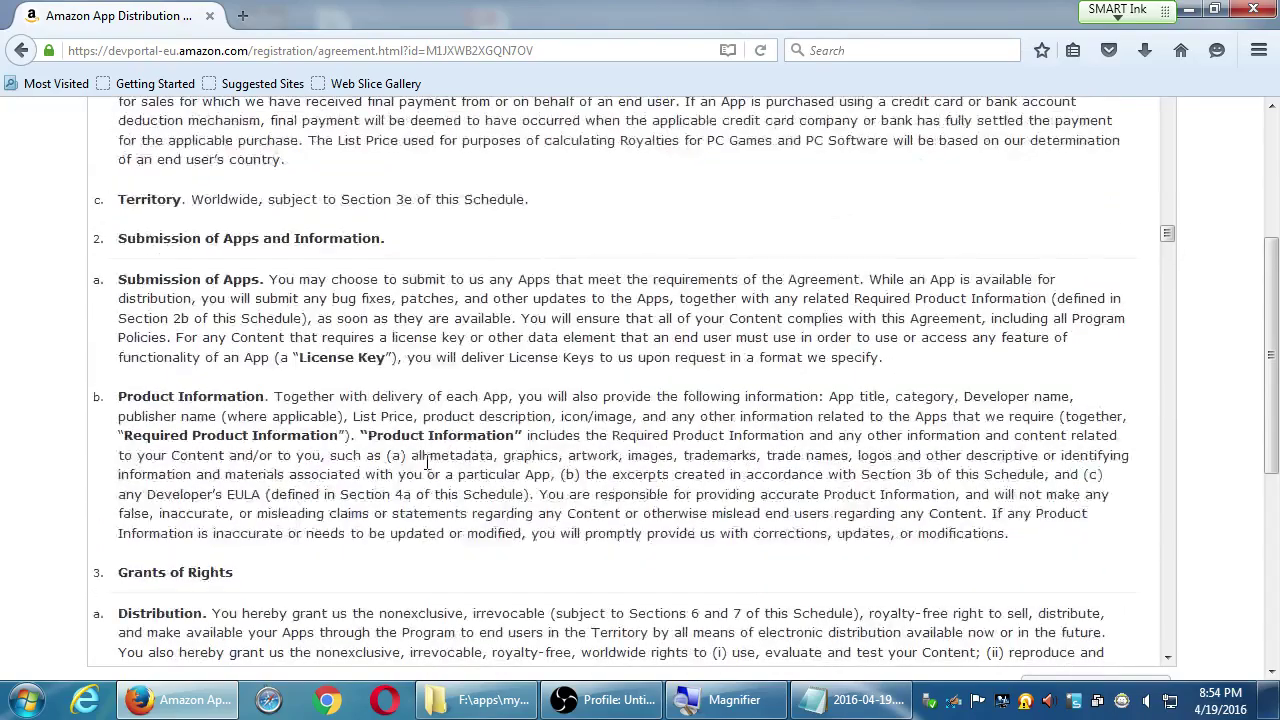
{"action": "scroll", "coordinate": [480, 495], "scroll_direction": "down", "scroll_amount": 2}
{"action": "scroll", "coordinate": [530, 517], "scroll_direction": "down", "scroll_amount": 1}
{"action": "scroll", "coordinate": [525, 510], "scroll_direction": "down", "scroll_amount": 3}
{"action": "scroll", "coordinate": [520, 505], "scroll_direction": "down", "scroll_amount": 2}
{"action": "scroll", "coordinate": [515, 499], "scroll_direction": "down", "scroll_amount": 1}
{"action": "scroll", "coordinate": [515, 498], "scroll_direction": "down", "scroll_amount": 4}
{"action": "scroll", "coordinate": [517, 491], "scroll_direction": "down", "scroll_amount": 3}
{"action": "scroll", "coordinate": [517, 503], "scroll_direction": "down", "scroll_amount": 1}
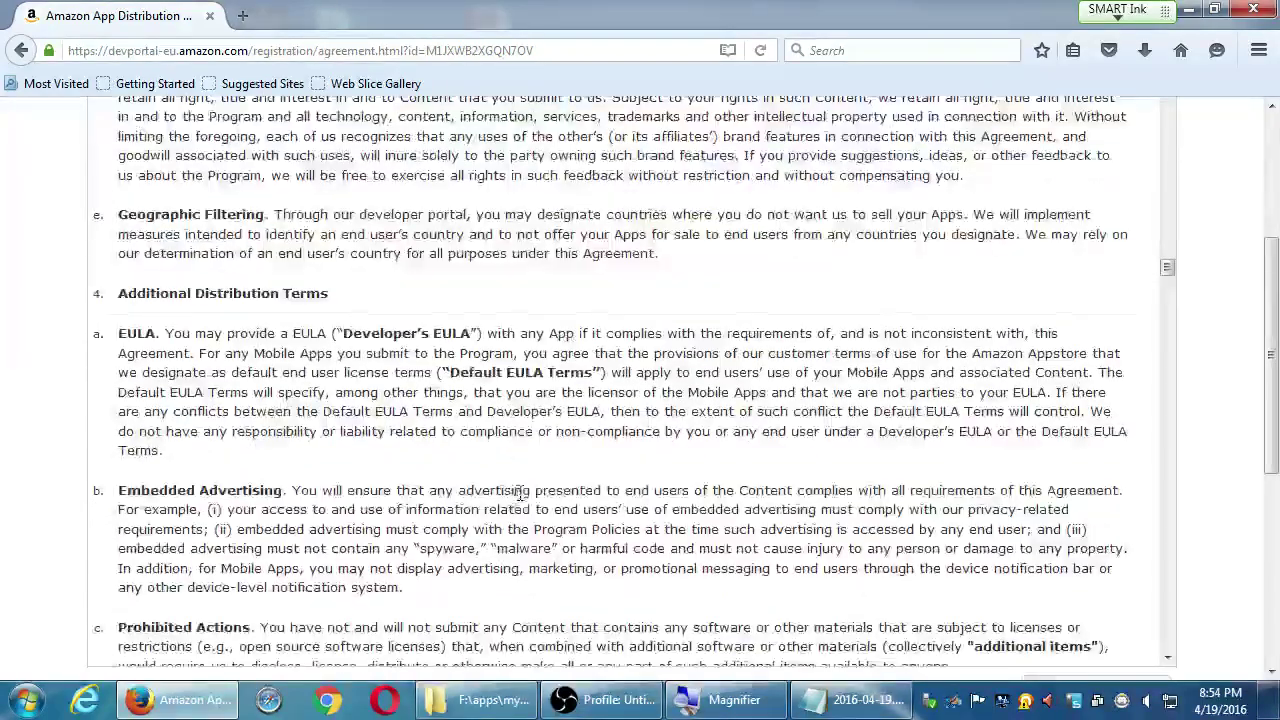
{"action": "scroll", "coordinate": [523, 489], "scroll_direction": "down", "scroll_amount": 1}
{"action": "scroll", "coordinate": [520, 498], "scroll_direction": "down", "scroll_amount": 3}
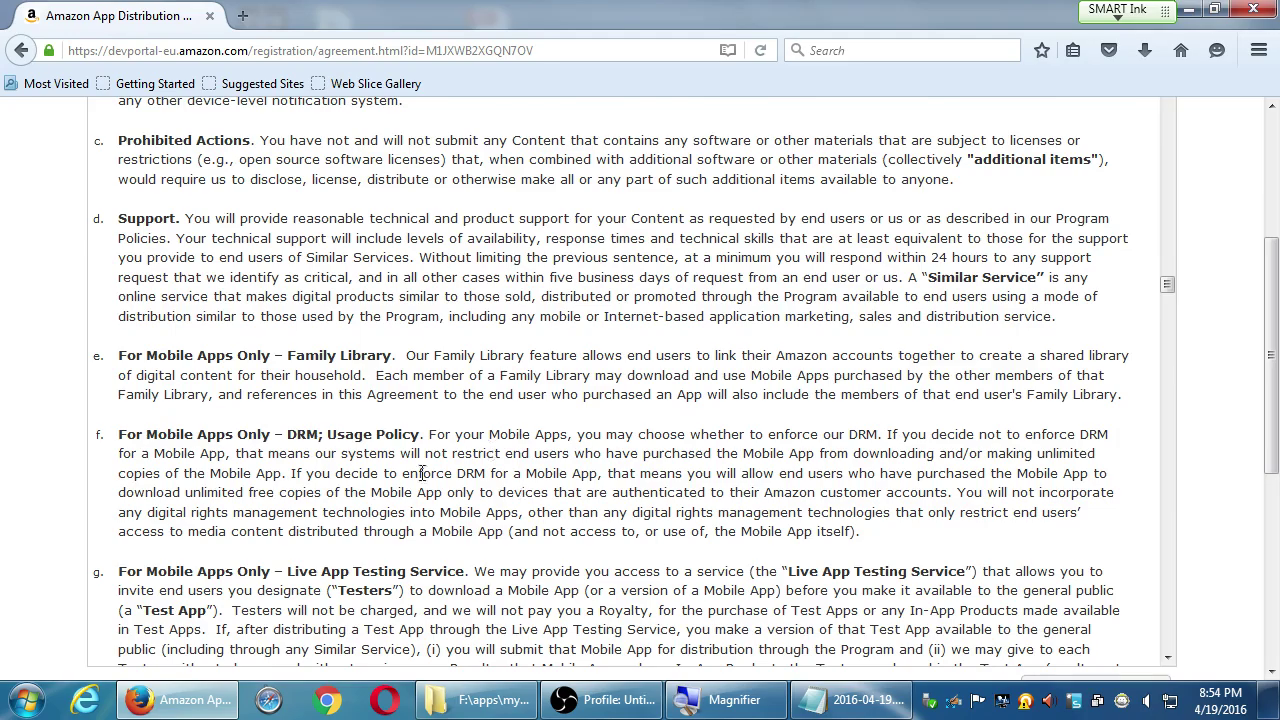
{"action": "scroll", "coordinate": [520, 492], "scroll_direction": "down", "scroll_amount": 2}
{"action": "scroll", "coordinate": [530, 470], "scroll_direction": "down", "scroll_amount": 2}
{"action": "scroll", "coordinate": [552, 444], "scroll_direction": "down", "scroll_amount": 4}
{"action": "scroll", "coordinate": [552, 444], "scroll_direction": "down", "scroll_amount": 5}
{"action": "scroll", "coordinate": [552, 440], "scroll_direction": "down", "scroll_amount": 5}
{"action": "scroll", "coordinate": [552, 436], "scroll_direction": "down", "scroll_amount": 5}
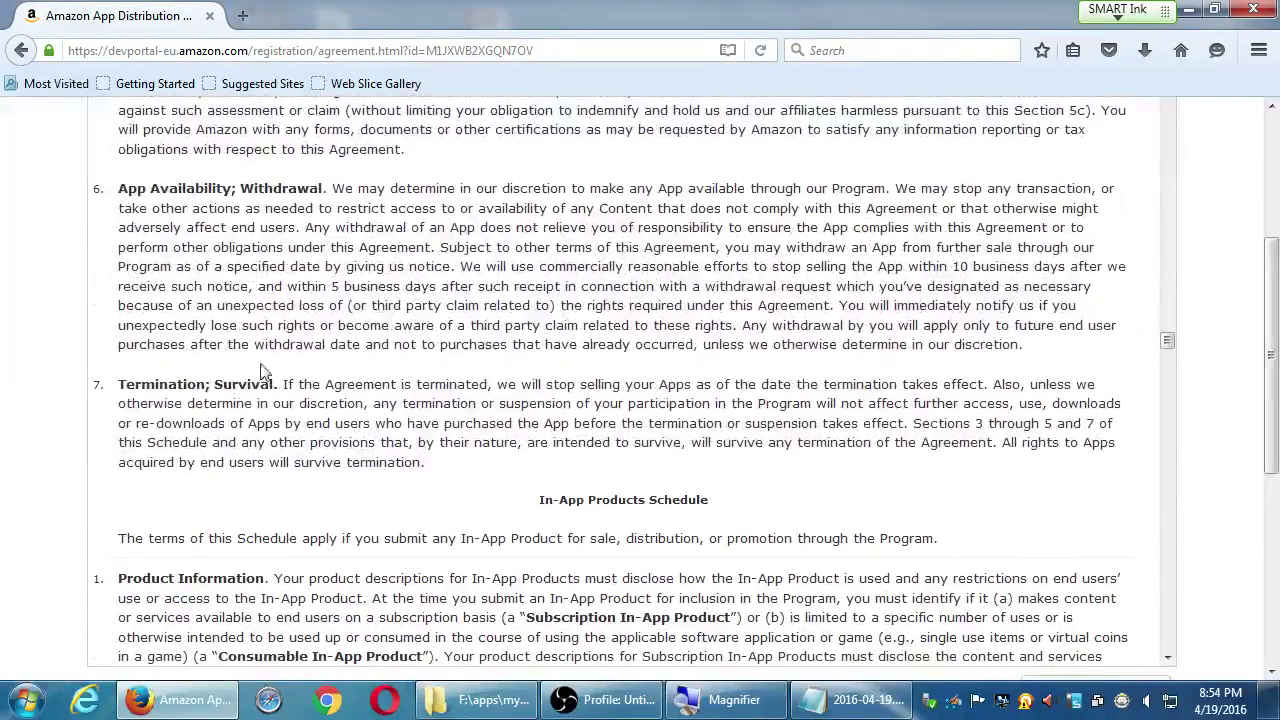
{"action": "left_click_drag", "start_coordinate": [180, 397], "coordinate": [424, 438]}
{"action": "scroll", "coordinate": [1229, 433], "scroll_direction": "down", "scroll_amount": 1}
{"action": "scroll", "coordinate": [1229, 433], "scroll_direction": "down", "scroll_amount": 3}
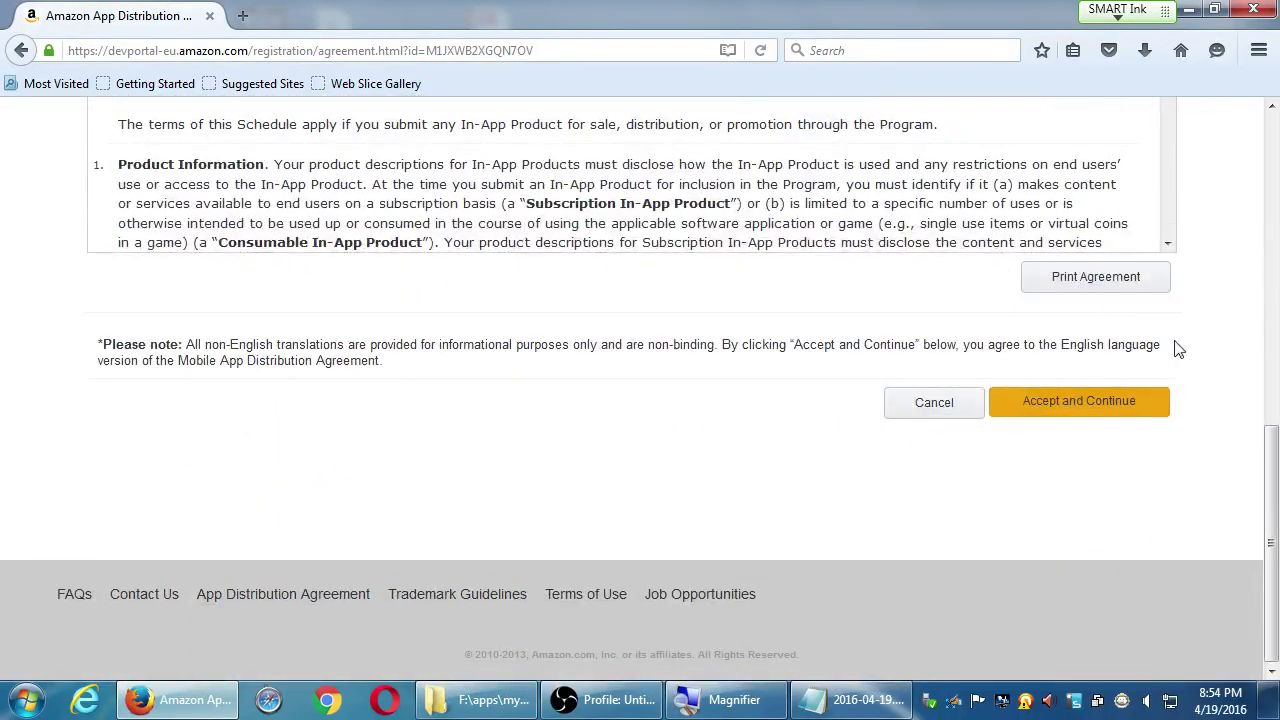
{"action": "left_click", "coordinate": [1040, 420]}
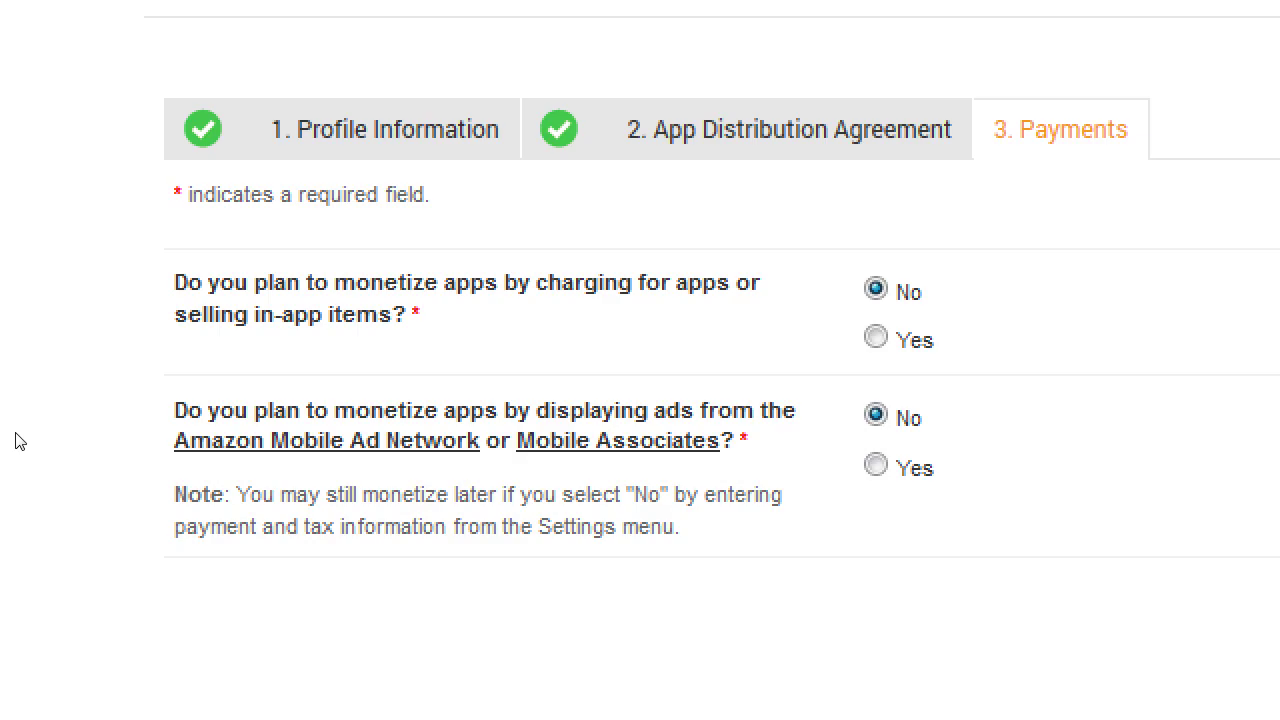
- Switch charging for apps to Yes, review the bank account fields, then revert to No
{"action": "key", "text": "Down"}
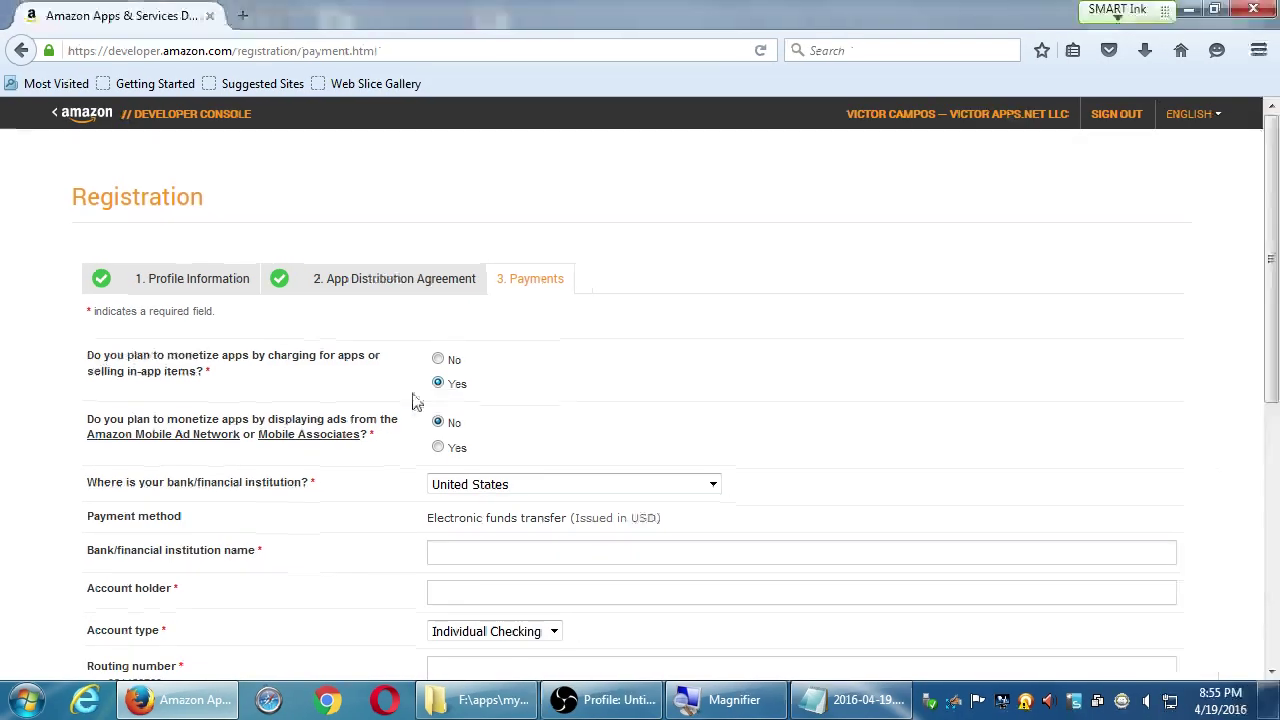
{"action": "scroll", "coordinate": [571, 380], "scroll_direction": "down", "scroll_amount": 3}
{"action": "scroll", "coordinate": [383, 360], "scroll_direction": "down", "scroll_amount": 2}
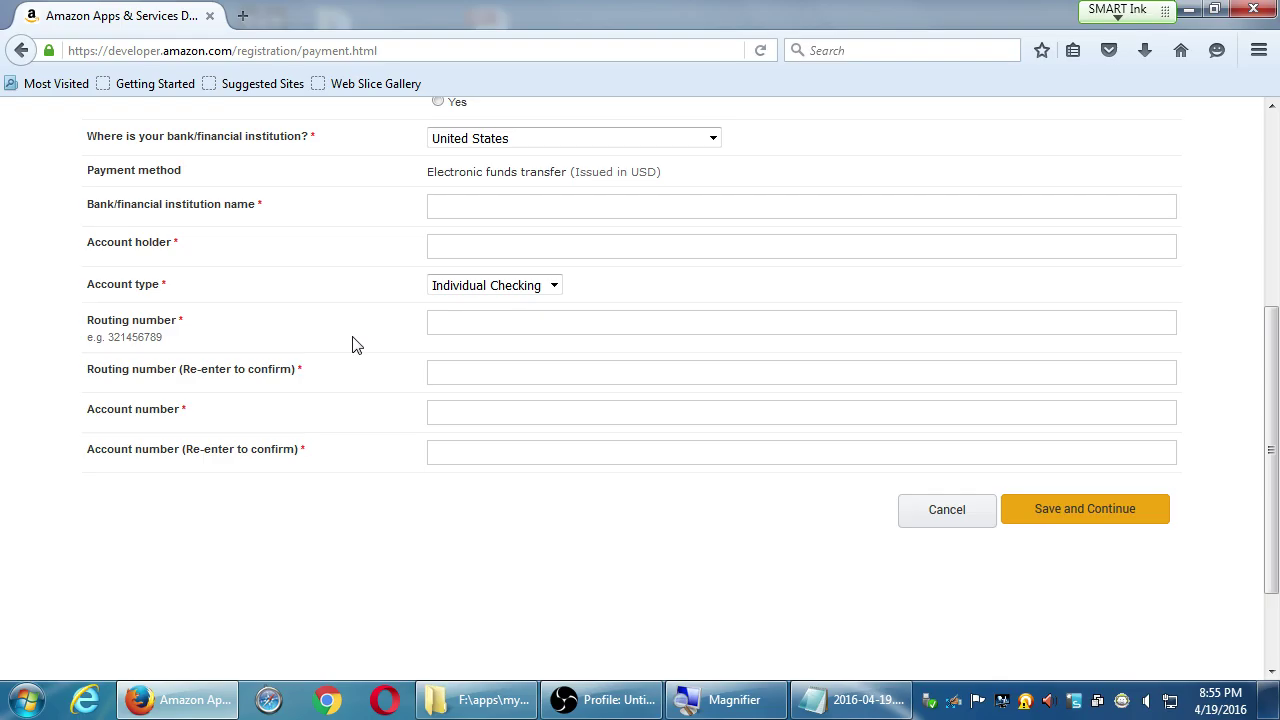
{"action": "scroll", "coordinate": [352, 345], "scroll_direction": "up", "scroll_amount": 3}
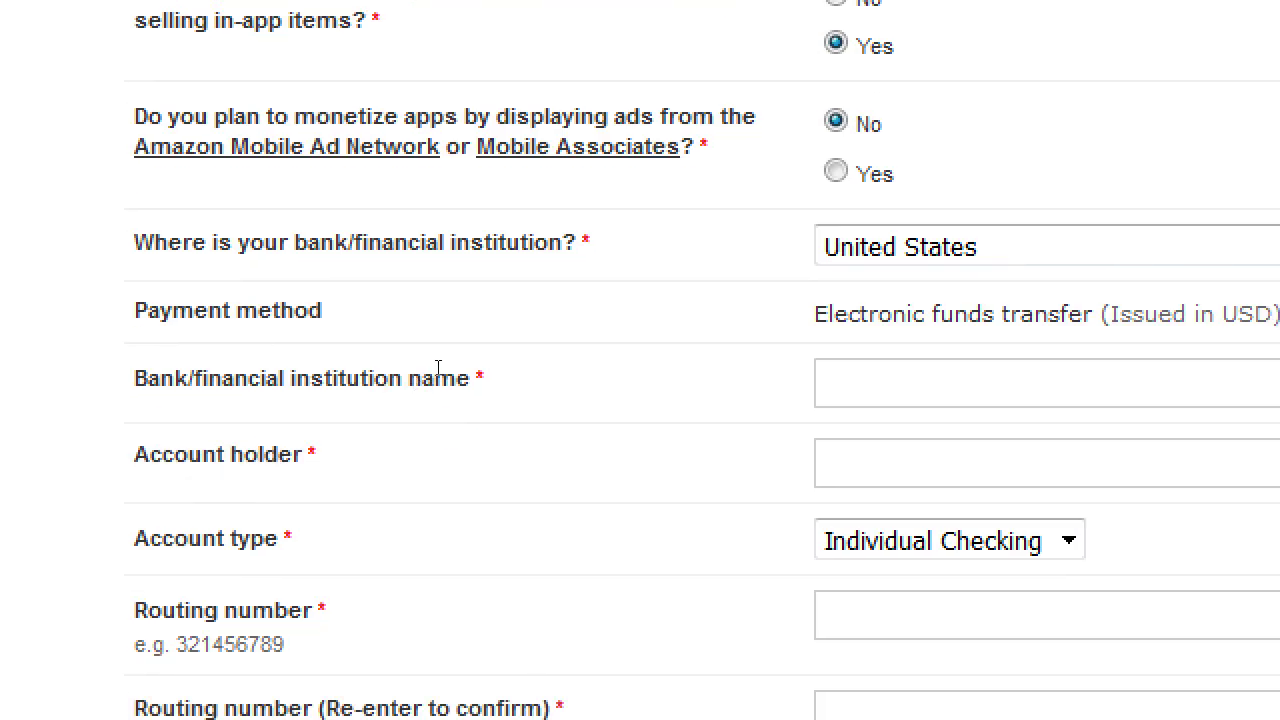
{"action": "left_click_drag", "start_coordinate": [434, 371], "coordinate": [514, 363]}
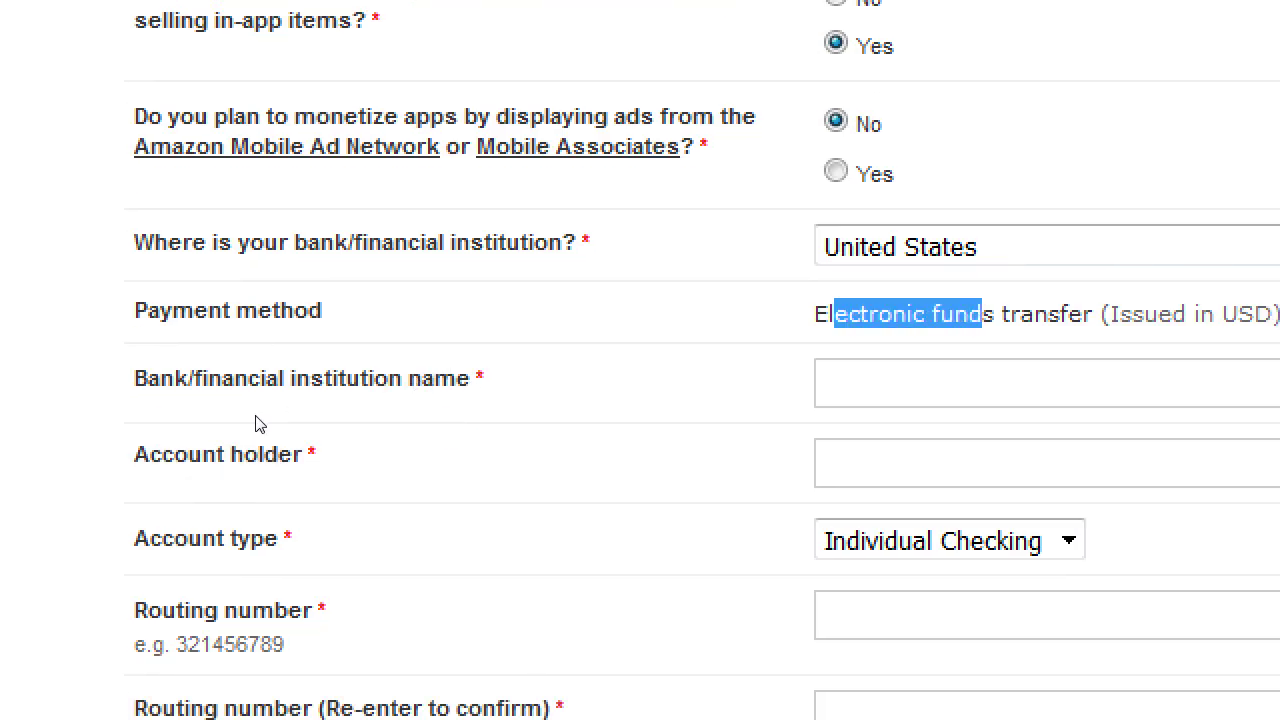
{"action": "left_click", "coordinate": [457, 449]}
{"action": "scroll", "coordinate": [429, 500], "scroll_direction": "down", "scroll_amount": 2}
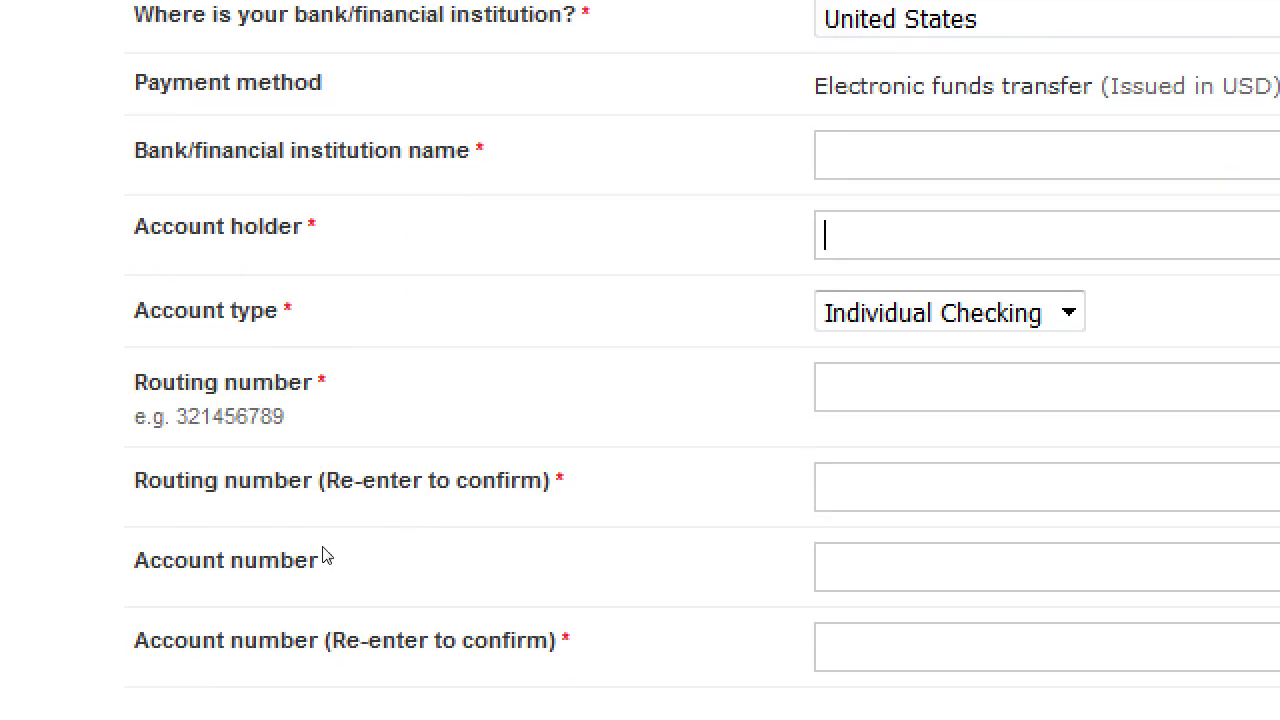
{"action": "mouse_move", "coordinate": [240, 378]}
{"action": "left_mouse_down"}
{"action": "mouse_move", "coordinate": [190, 420]}
{"action": "mouse_move", "coordinate": [476, 444]}
{"action": "left_mouse_up"}
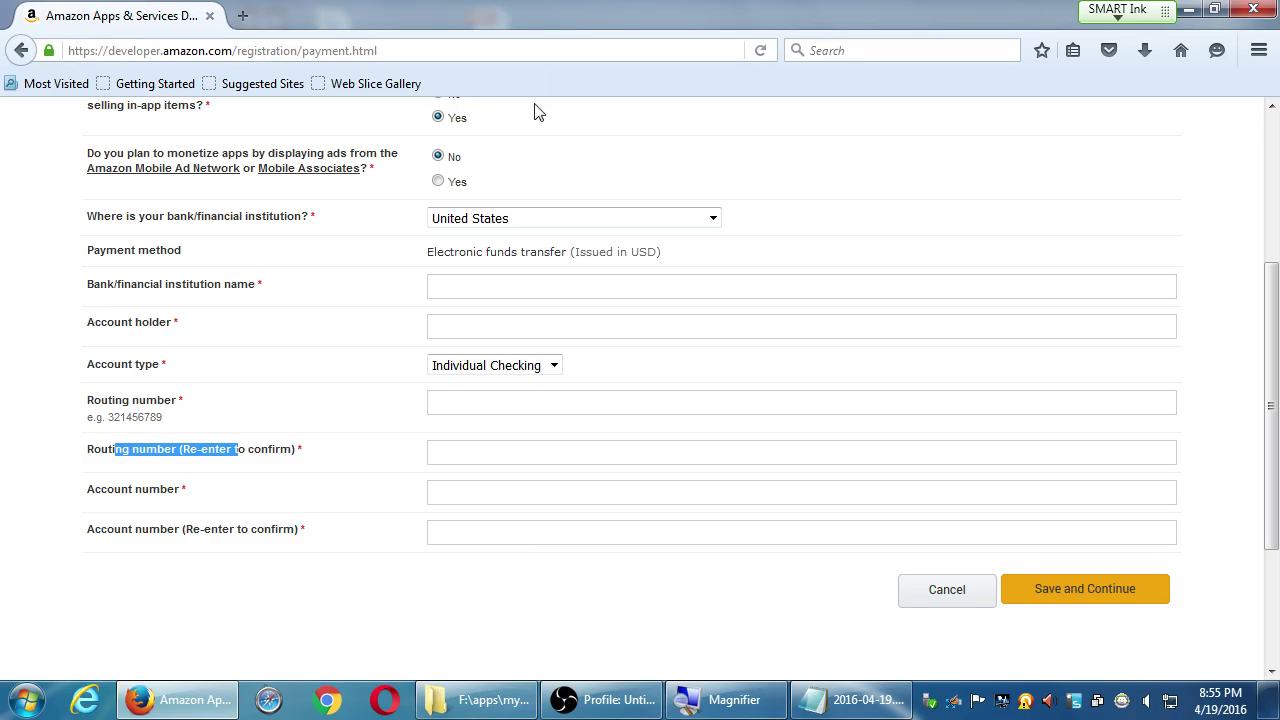
{"action": "scroll", "coordinate": [462, 134], "scroll_direction": "up", "scroll_amount": 4}
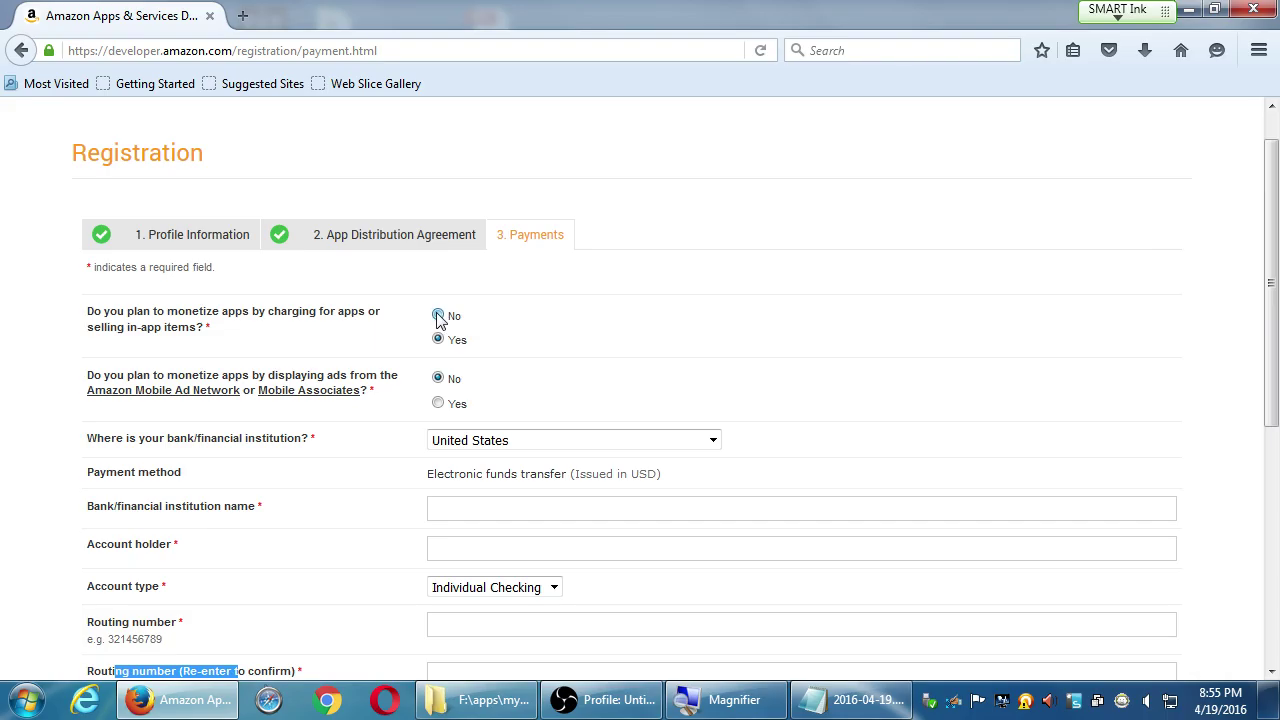
{"action": "left_click", "coordinate": [437, 316]}
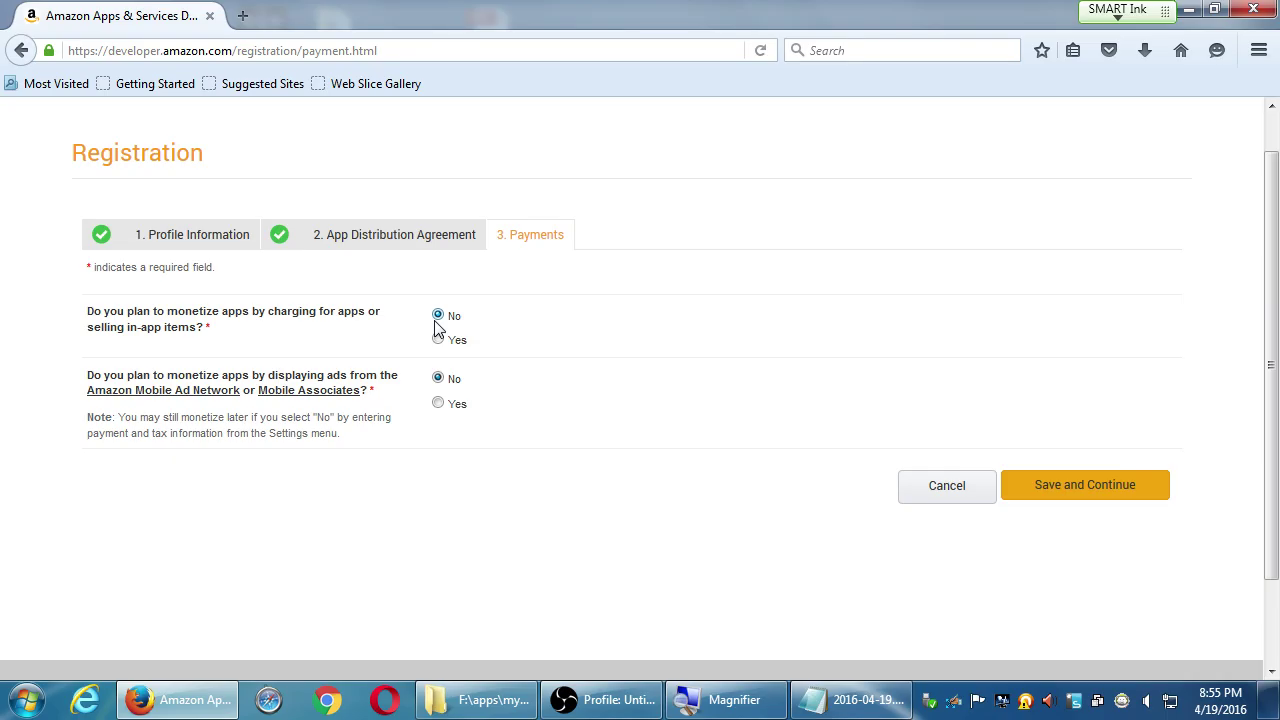
- Zoom in on the Payments step with both monetization answers at No
{"action": "key", "text": "super+plus"}
- Toggle the ads monetization answer between Yes and No several times
{"action": "left_click", "coordinate": [438, 403]}
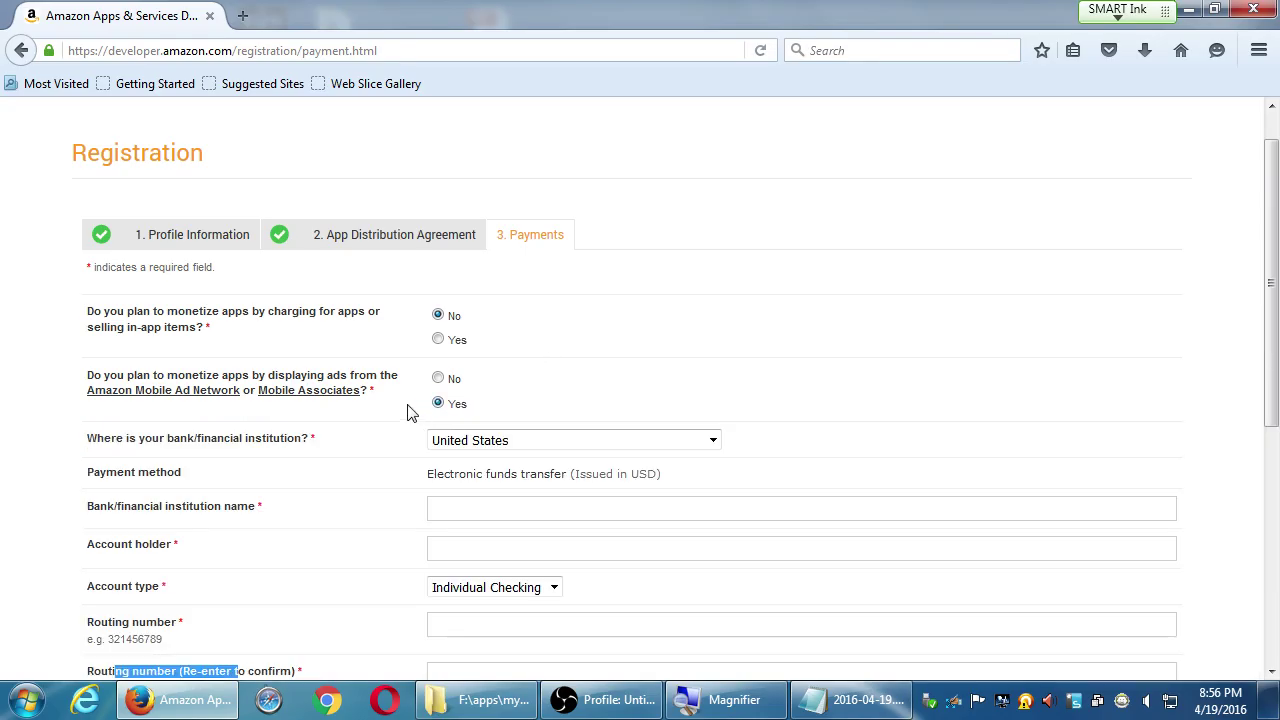
{"action": "left_click", "coordinate": [438, 378]}
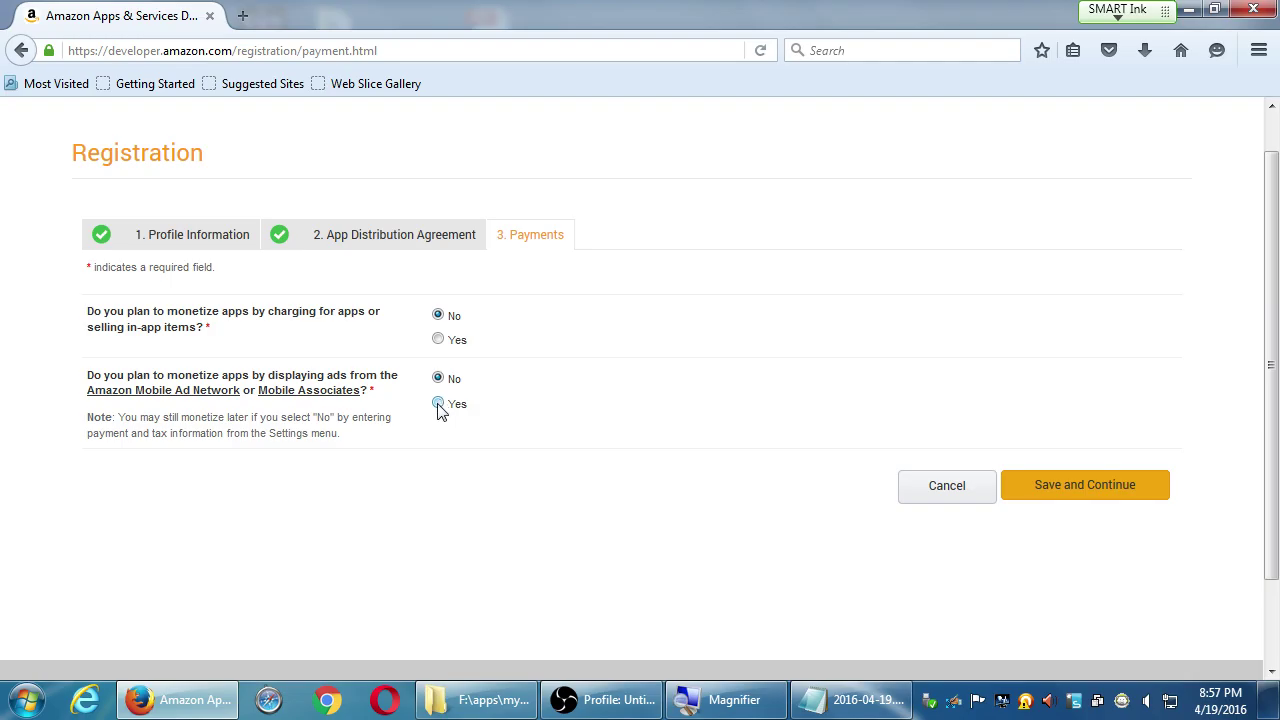
{"action": "left_click", "coordinate": [438, 404]}
{"action": "scroll", "coordinate": [375, 480], "scroll_direction": "down", "scroll_amount": 2}
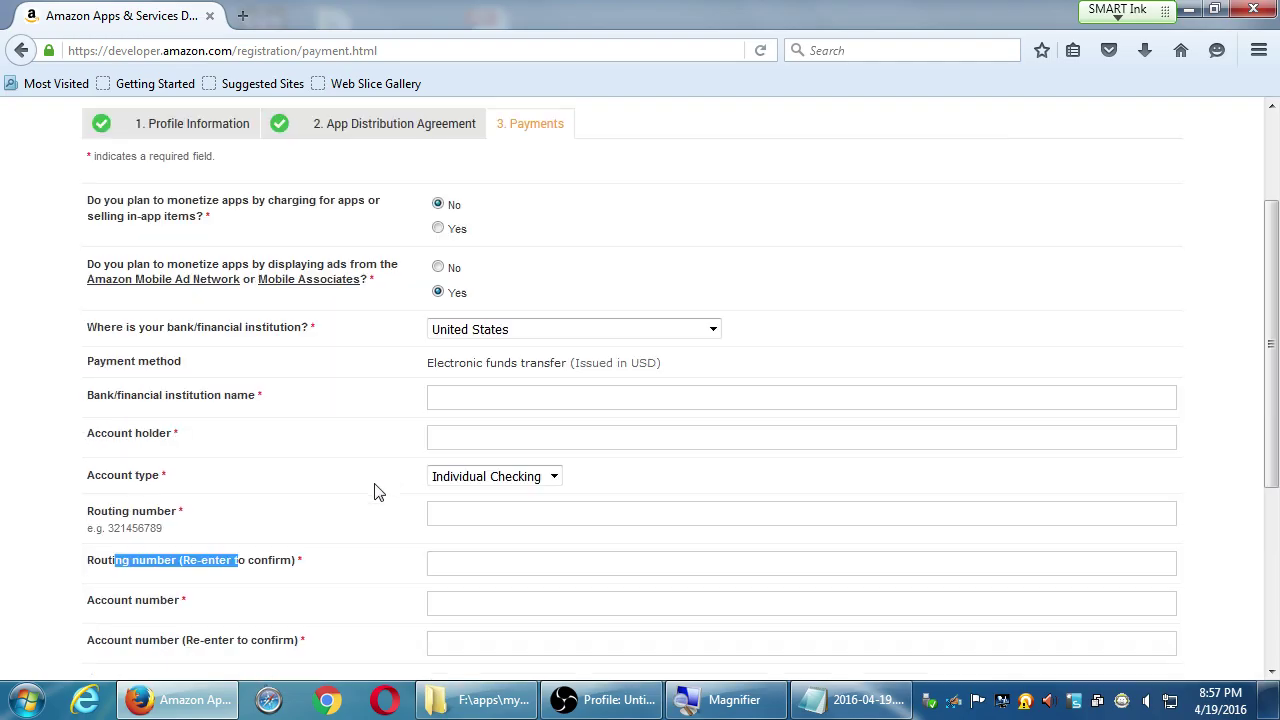
{"action": "scroll", "coordinate": [385, 495], "scroll_direction": "down", "scroll_amount": 2}
{"action": "left_click", "coordinate": [303, 552]}
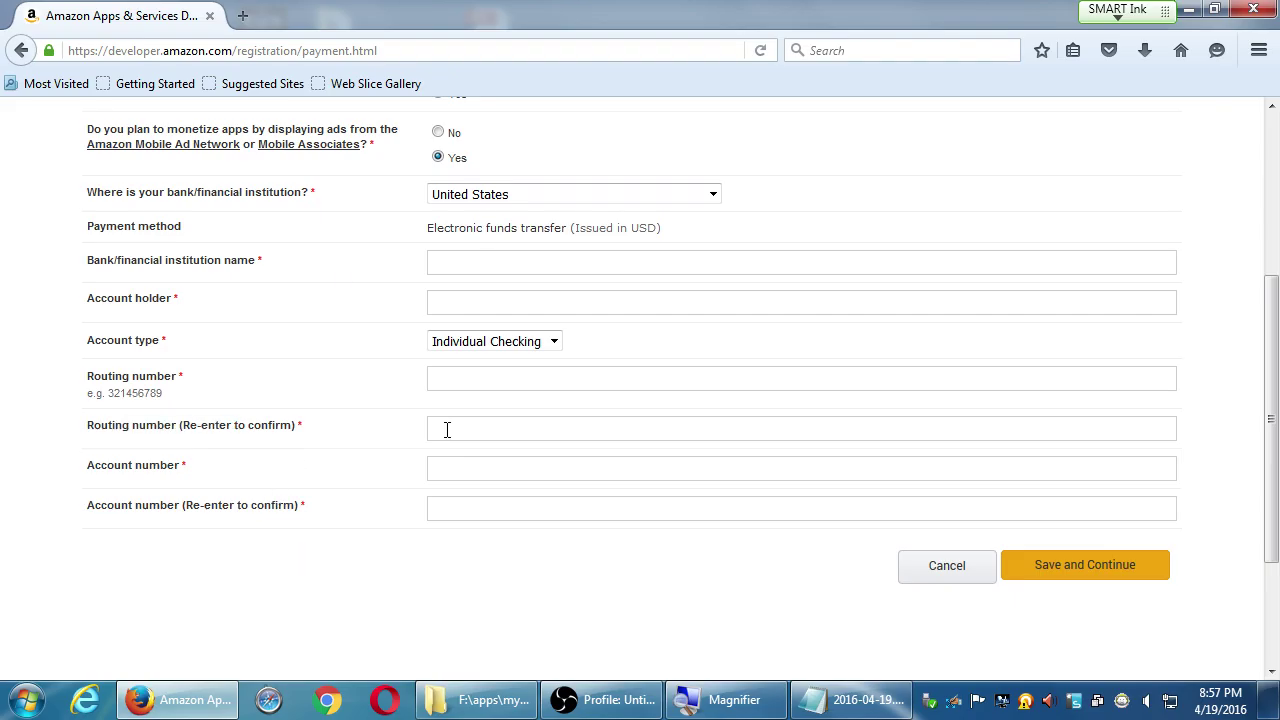
{"action": "scroll", "coordinate": [449, 427], "scroll_direction": "up", "scroll_amount": 3}
{"action": "left_click", "coordinate": [438, 326]}
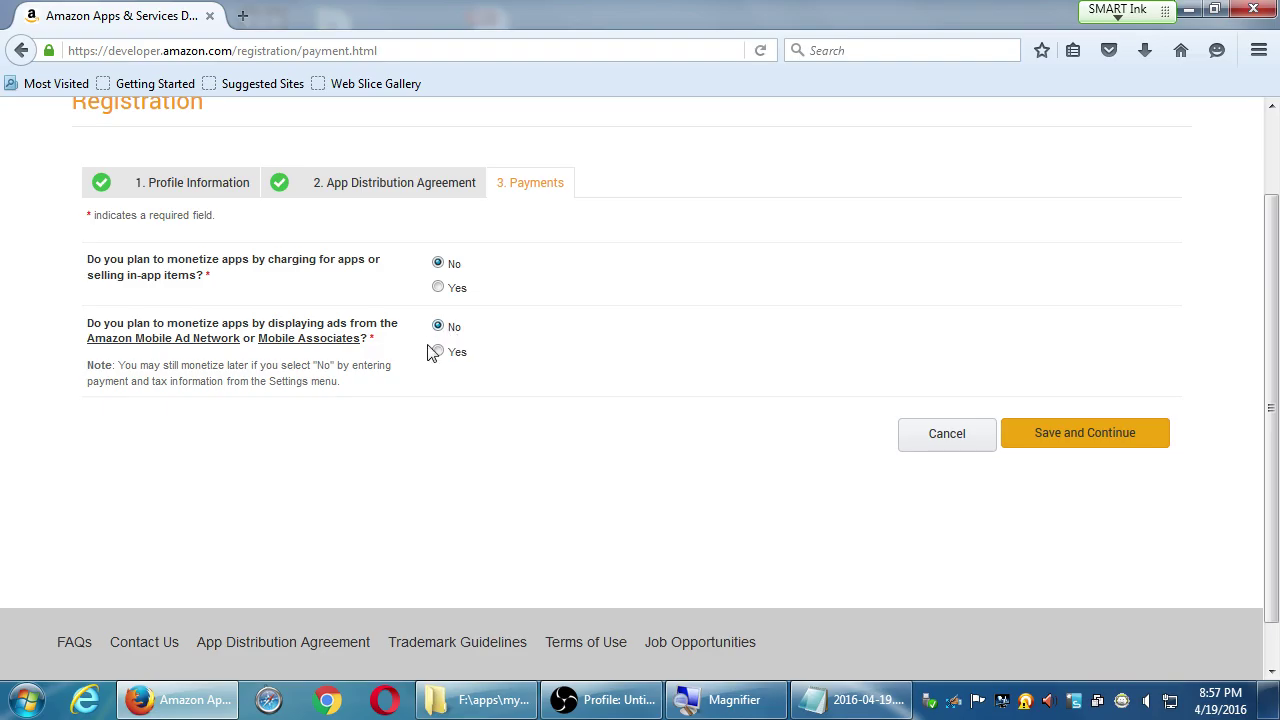
{"action": "left_click", "coordinate": [438, 350]}
- Set the ads answer to No, save payments, and briefly magnify the console header
{"action": "left_click", "coordinate": [438, 326]}
{"action": "left_click", "coordinate": [1072, 444]}
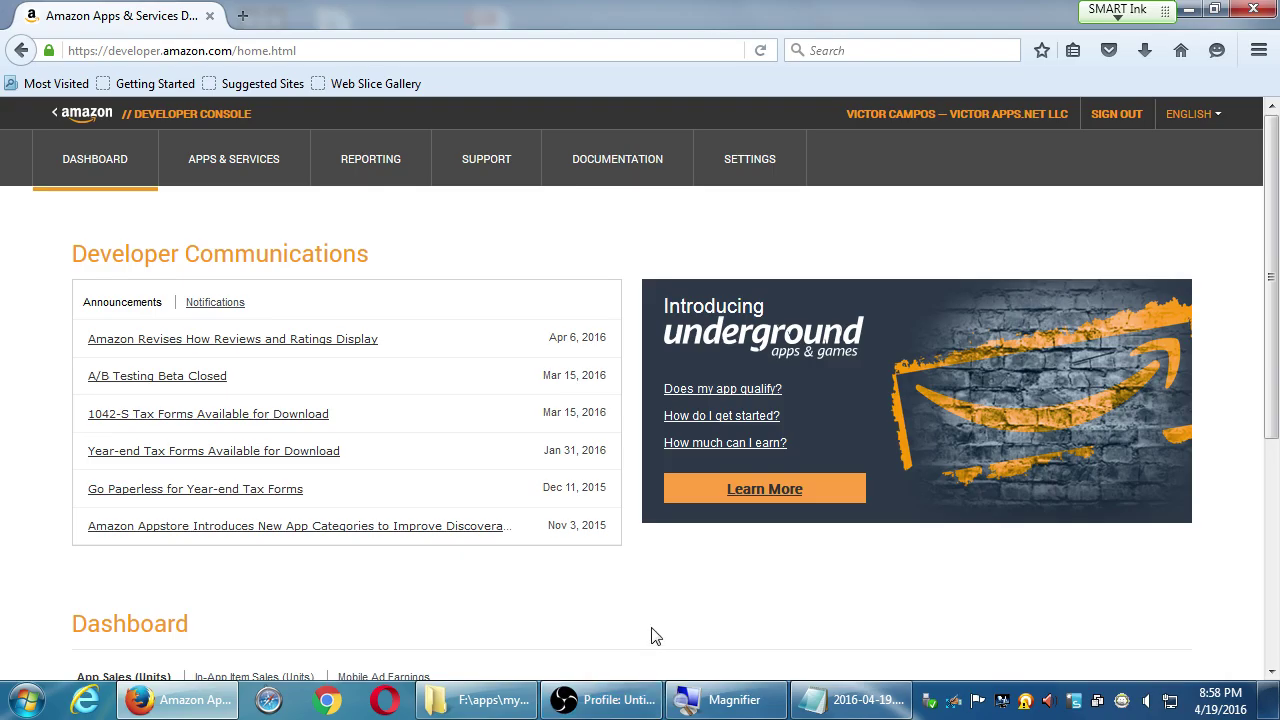
{"action": "key", "text": "super+plus"}
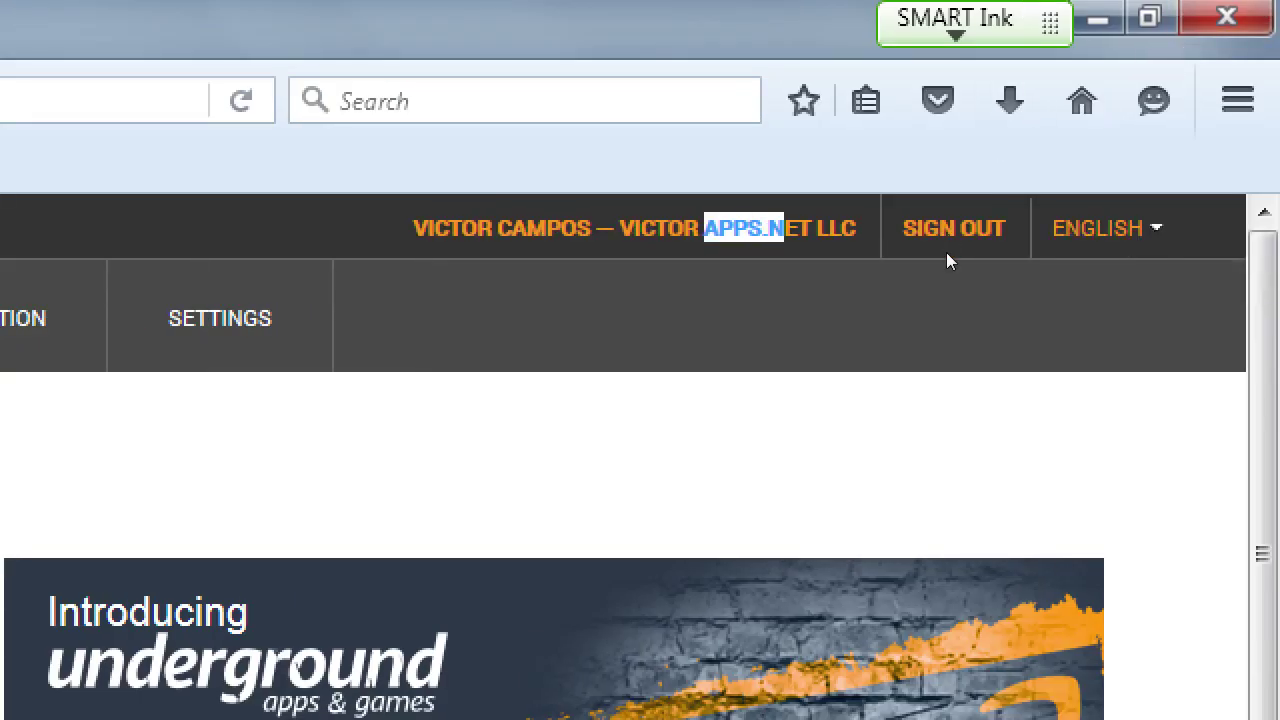
{"action": "key", "text": "super+minus"}
{"action": "scroll", "coordinate": [930, 235], "scroll_direction": "down", "scroll_amount": 5}
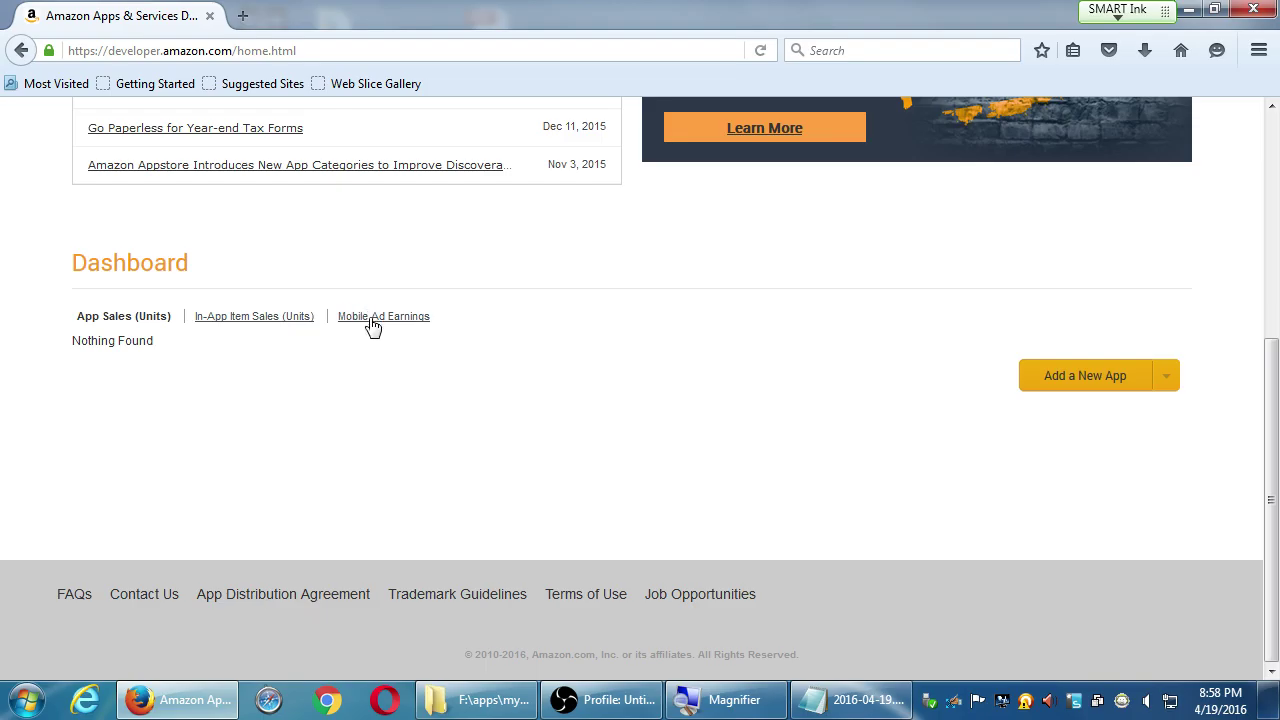
{"action": "scroll", "coordinate": [428, 494], "scroll_direction": "up", "scroll_amount": 3}
{"action": "scroll", "coordinate": [418, 520], "scroll_direction": "up", "scroll_amount": 2}
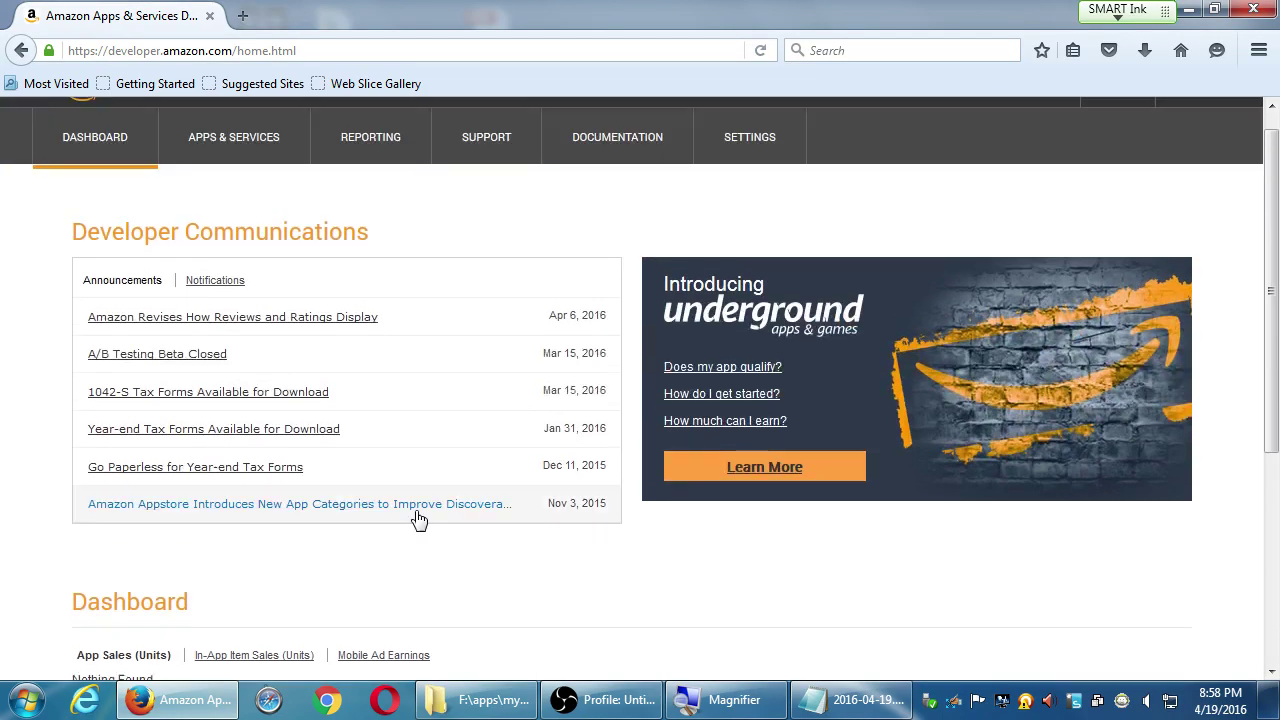
{"action": "scroll", "coordinate": [418, 520], "scroll_direction": "up", "scroll_amount": 1}
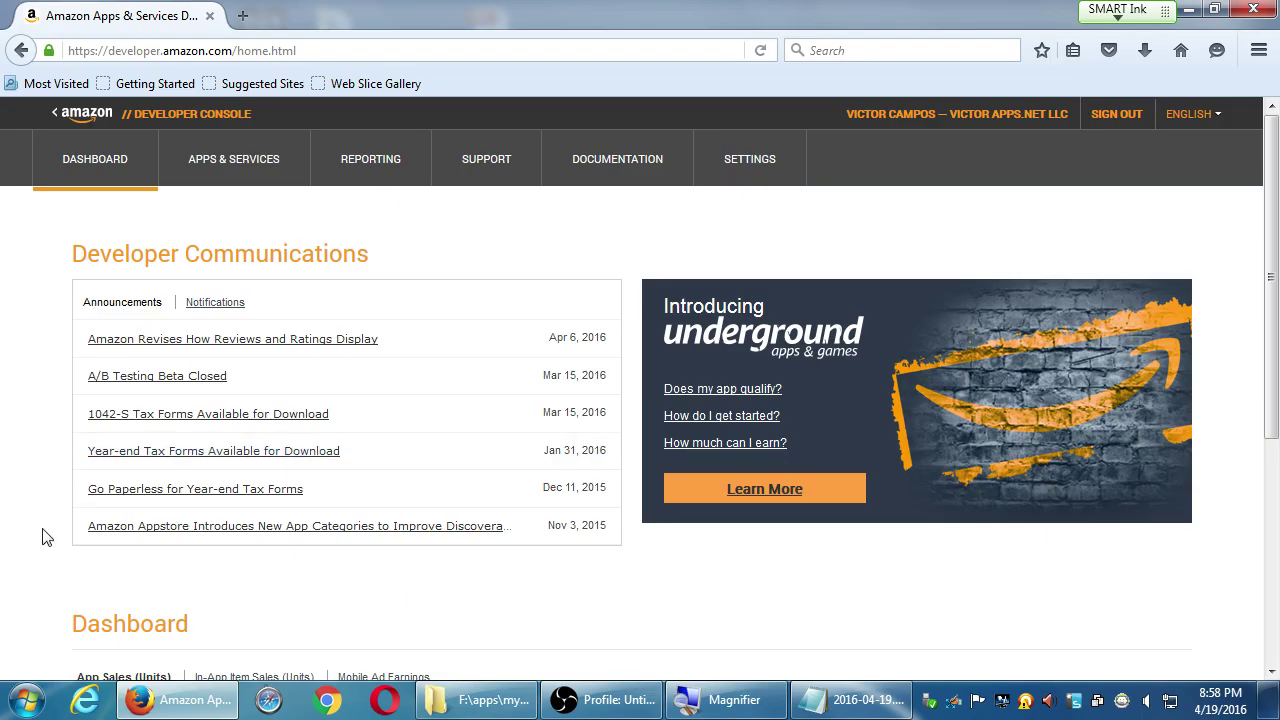
{"action": "key", "text": "super+plus"}
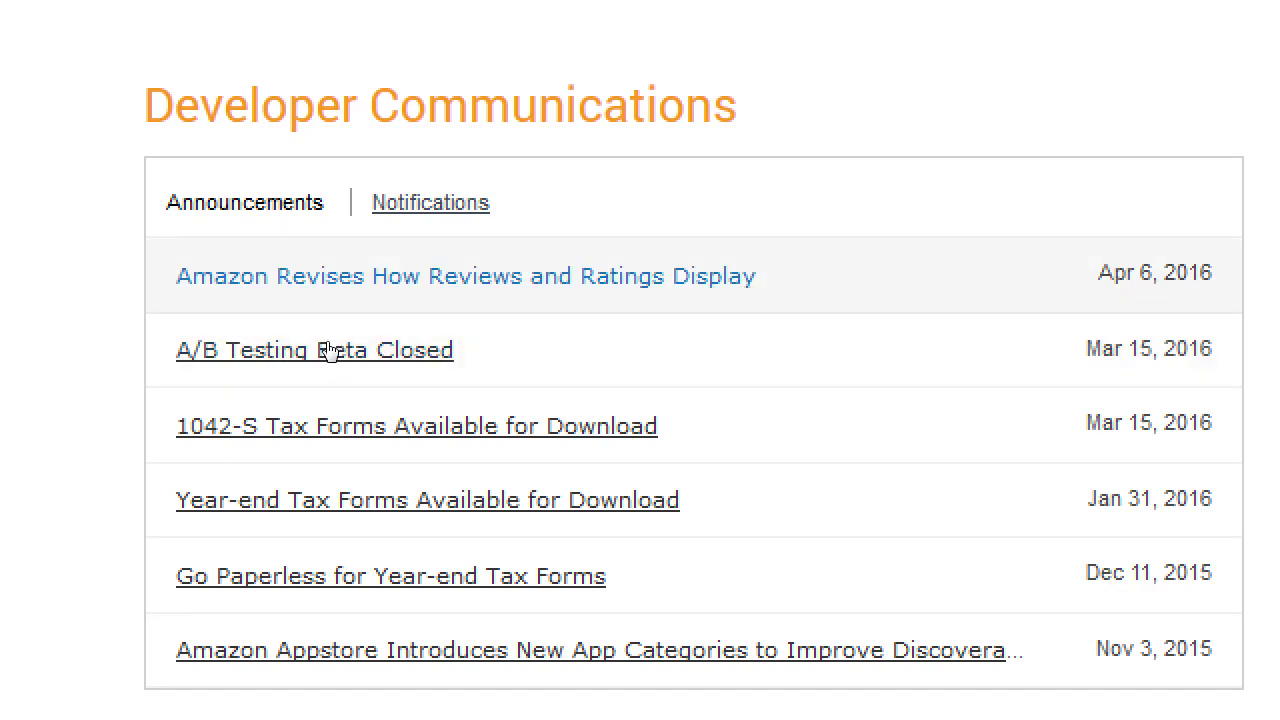
{"action": "key", "text": "super+minus"}
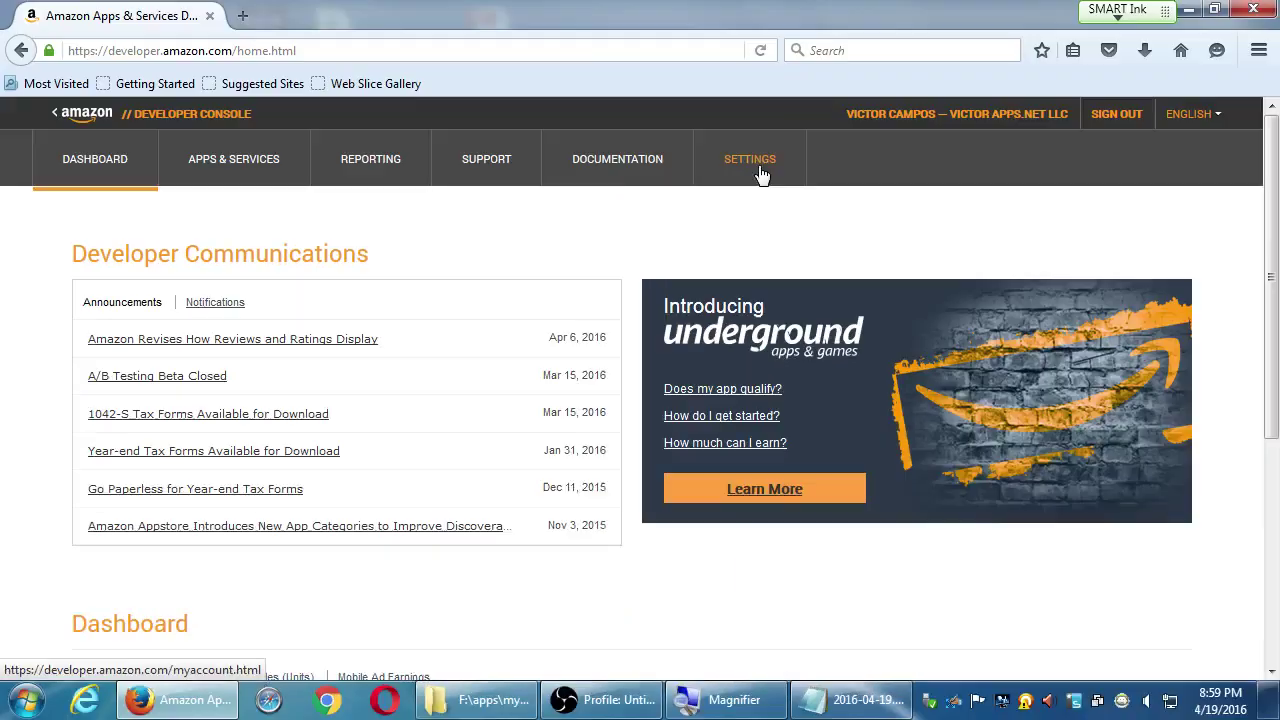
- Browse the developer documentation and Cloud Drive docs, then return to console home
{"action": "left_click", "coordinate": [634, 160]}
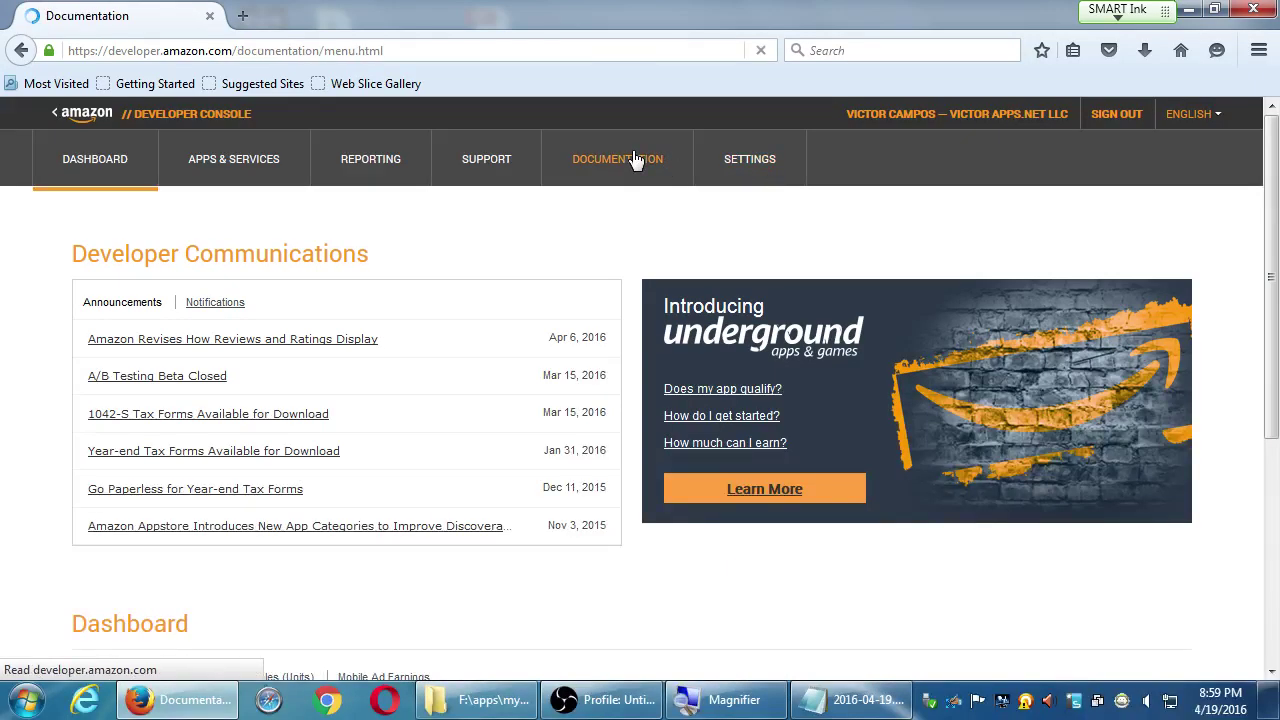
{"action": "scroll", "coordinate": [563, 397], "scroll_direction": "down", "scroll_amount": 1}
{"action": "scroll", "coordinate": [550, 396], "scroll_direction": "down", "scroll_amount": 3}
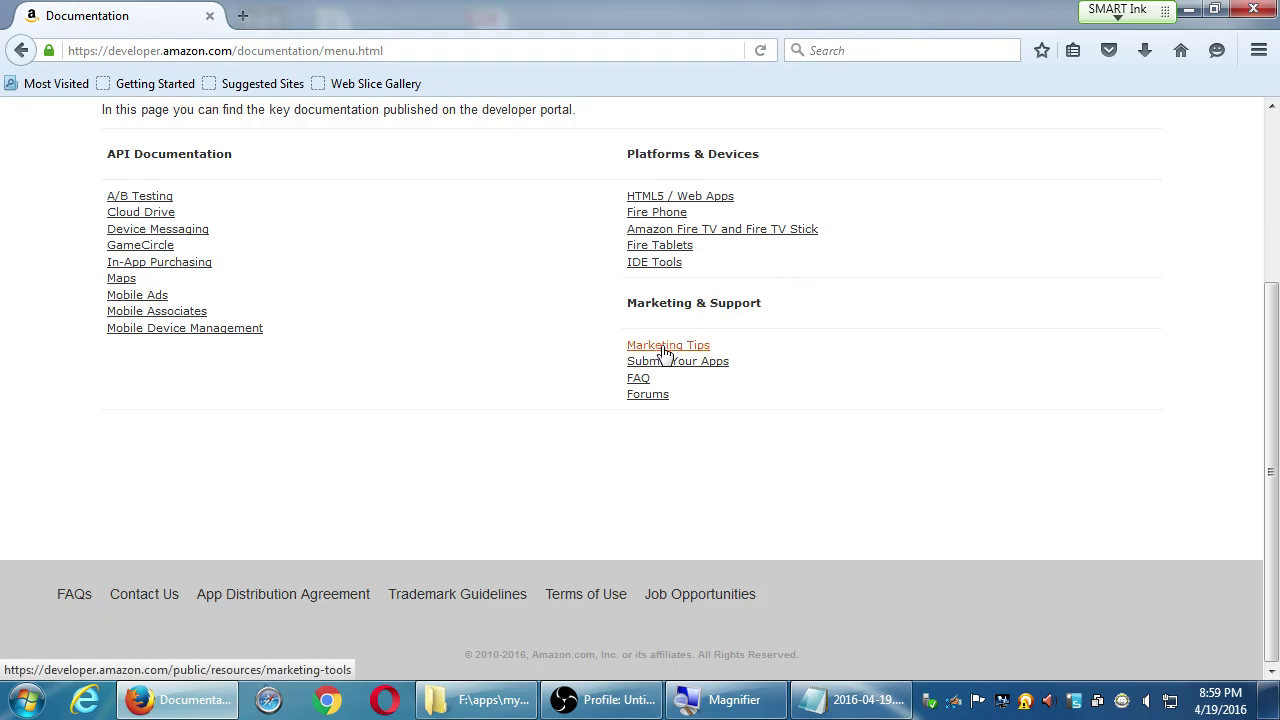
{"action": "left_click", "coordinate": [133, 219]}
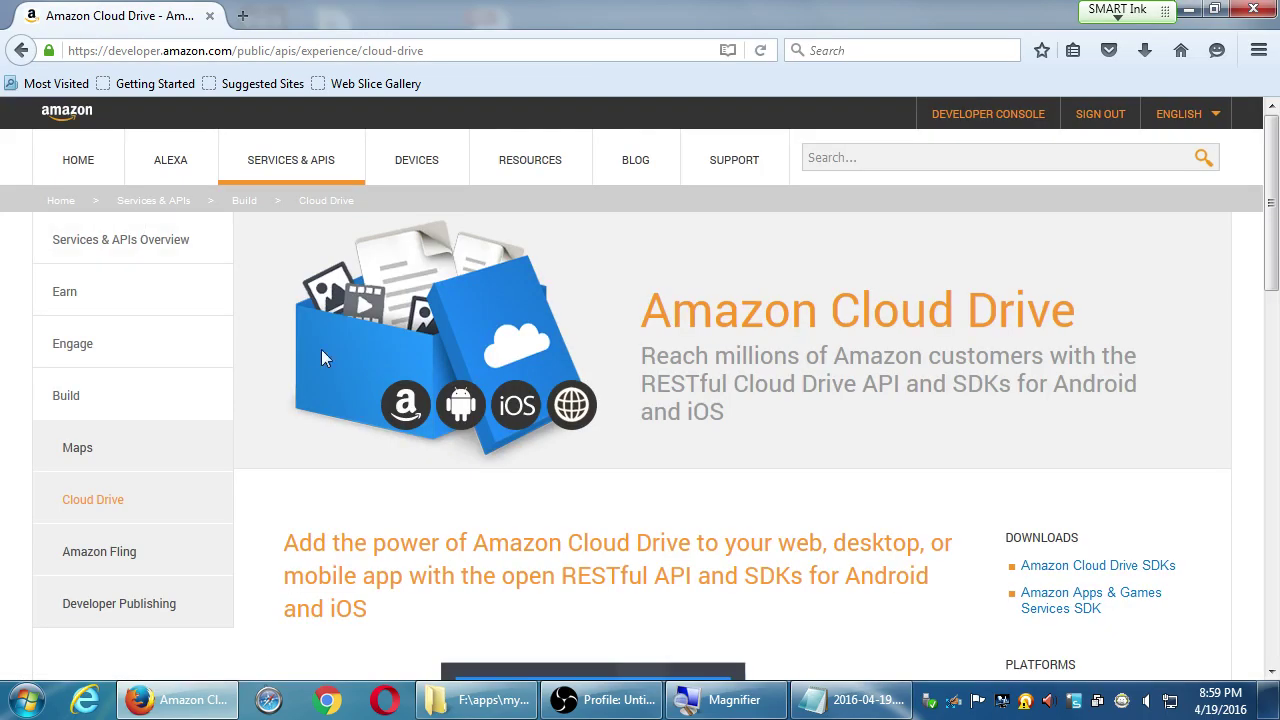
{"action": "scroll", "coordinate": [826, 366], "scroll_direction": "down", "scroll_amount": 3}
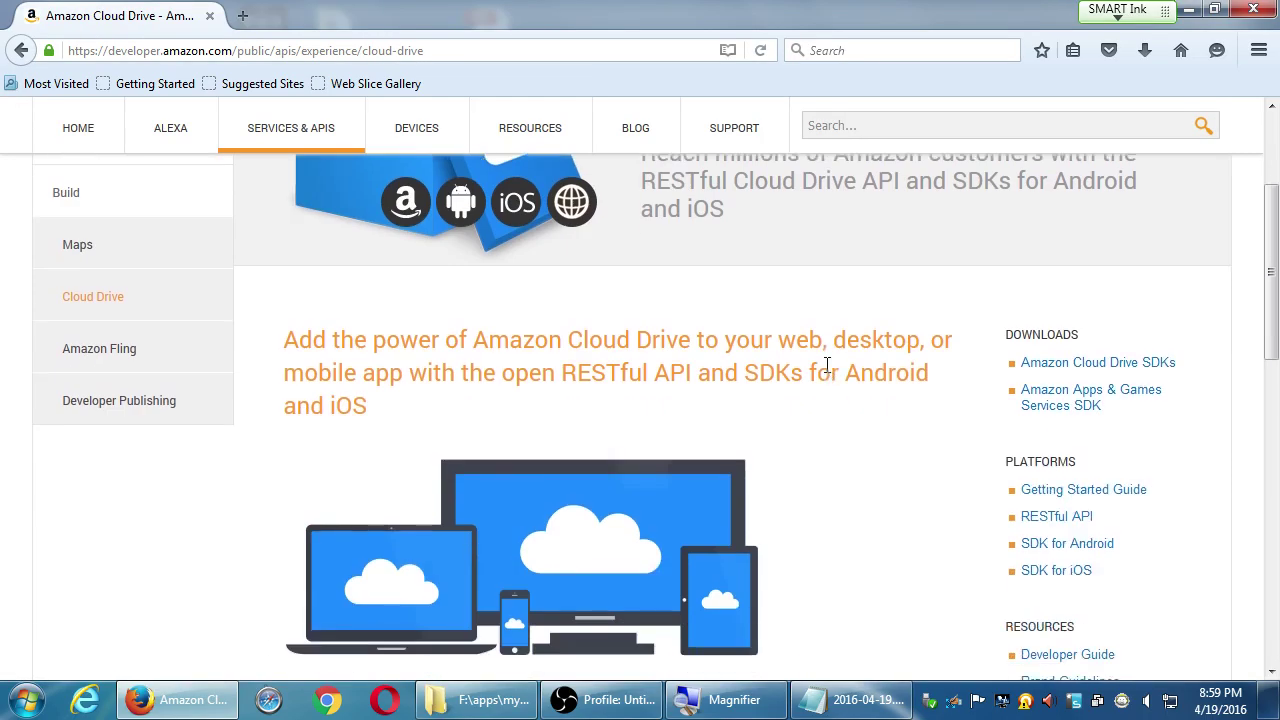
{"action": "scroll", "coordinate": [826, 366], "scroll_direction": "down", "scroll_amount": 3}
{"action": "scroll", "coordinate": [826, 366], "scroll_direction": "down", "scroll_amount": 5}
{"action": "scroll", "coordinate": [826, 366], "scroll_direction": "down", "scroll_amount": 2}
{"action": "key", "text": "Home"}
{"action": "key", "text": "alt+Left"}
{"action": "key", "text": "alt+Left"}
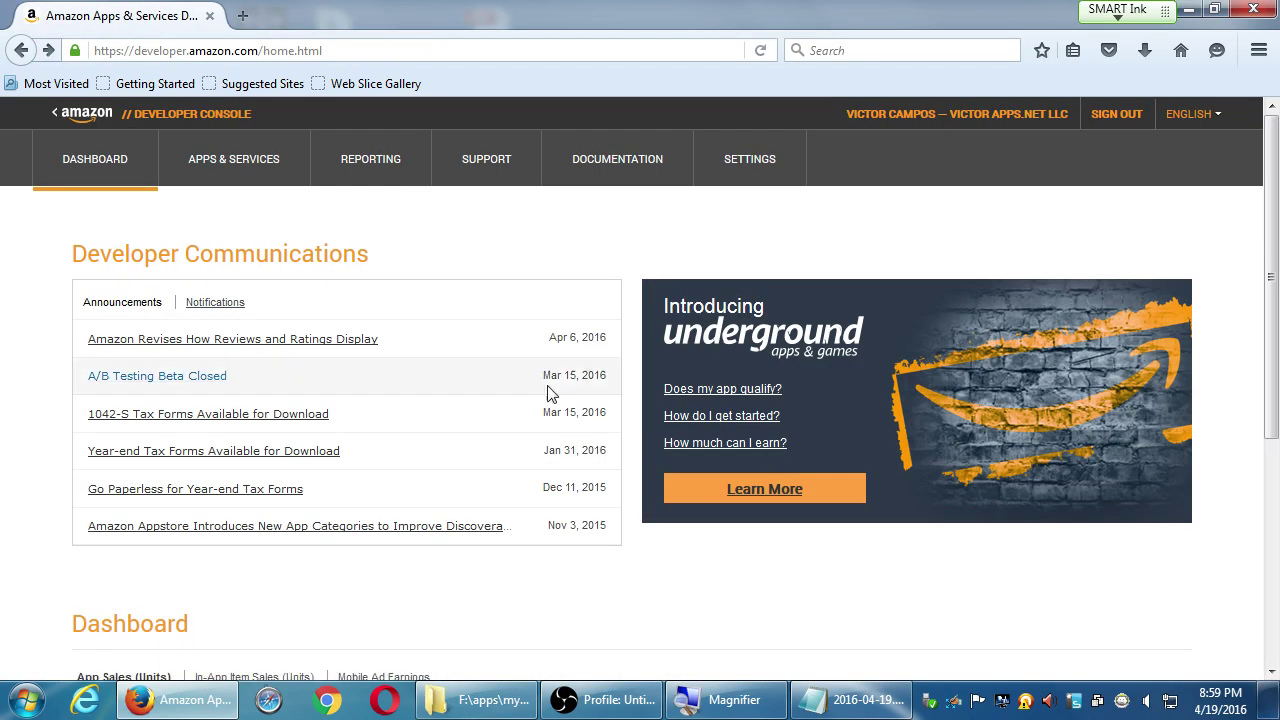
- Browse the support FAQ, return to console home, and open Sales Reports
{"action": "left_click", "coordinate": [481, 168]}
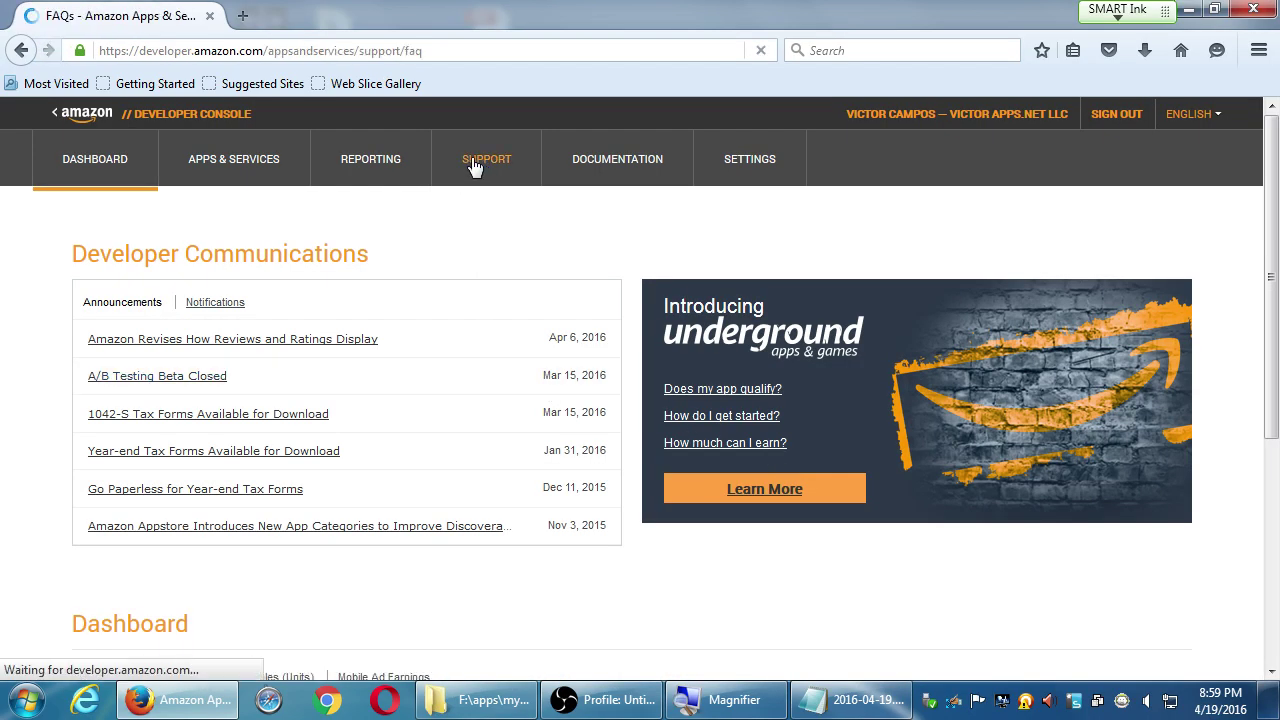
{"action": "scroll", "coordinate": [445, 290], "scroll_direction": "down", "scroll_amount": 5}
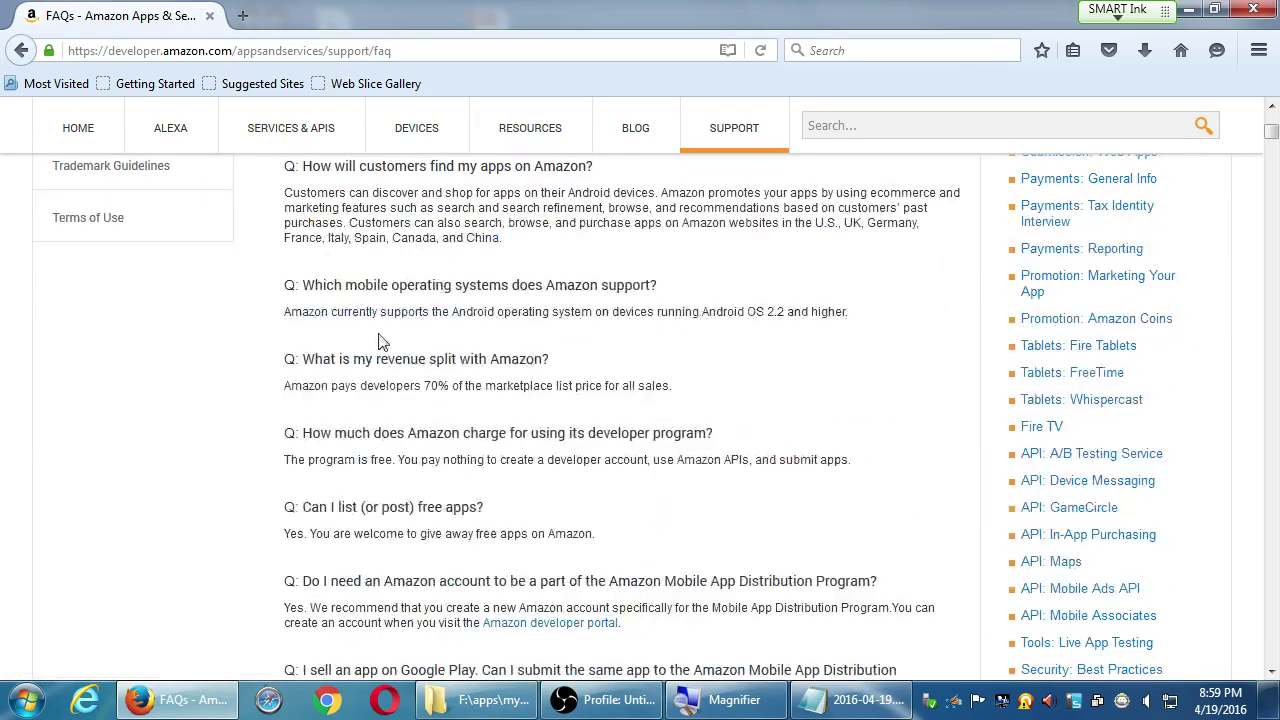
{"action": "scroll", "coordinate": [380, 343], "scroll_direction": "down", "scroll_amount": 5}
{"action": "key", "text": "Home"}
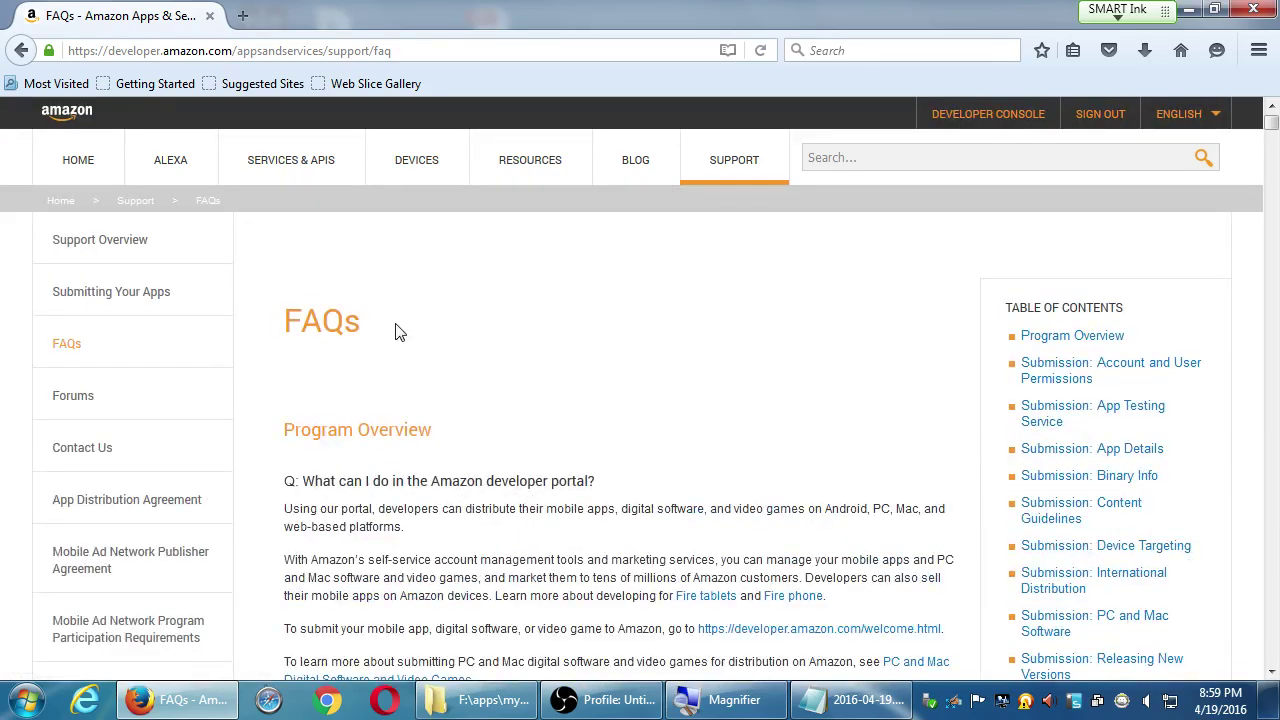
{"action": "key", "text": "alt+Left"}
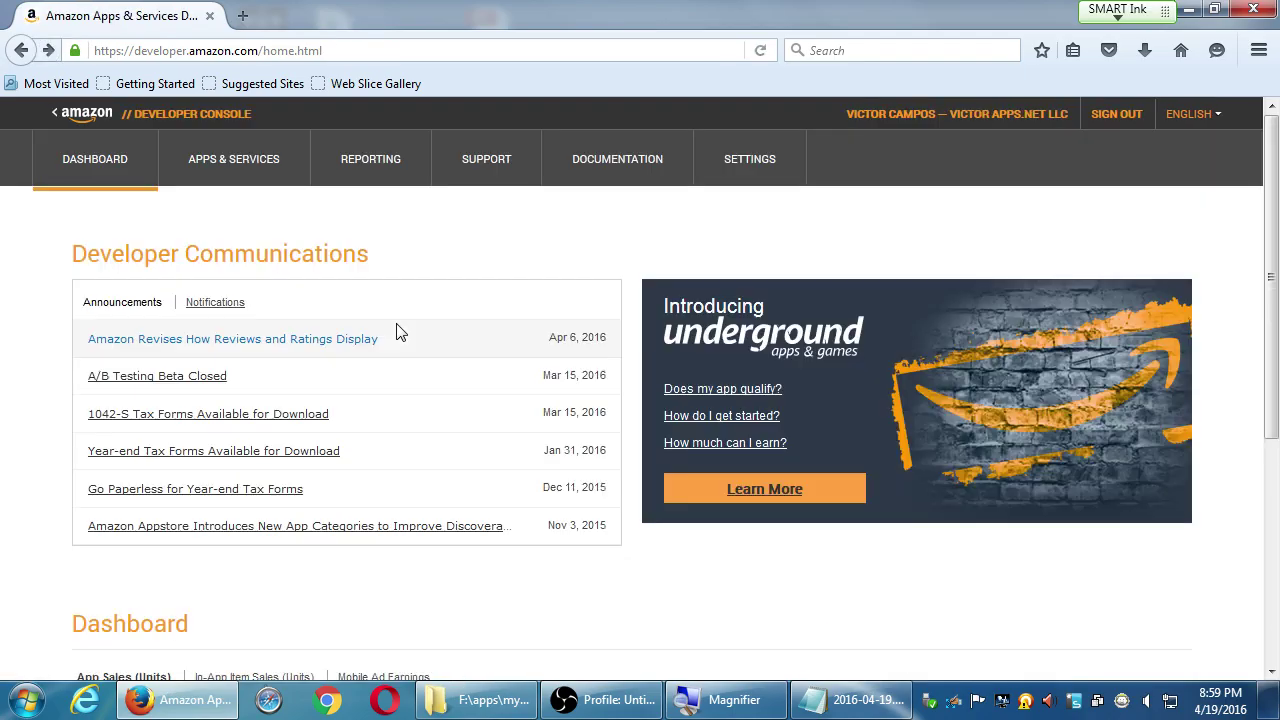
{"action": "left_click", "coordinate": [354, 180]}
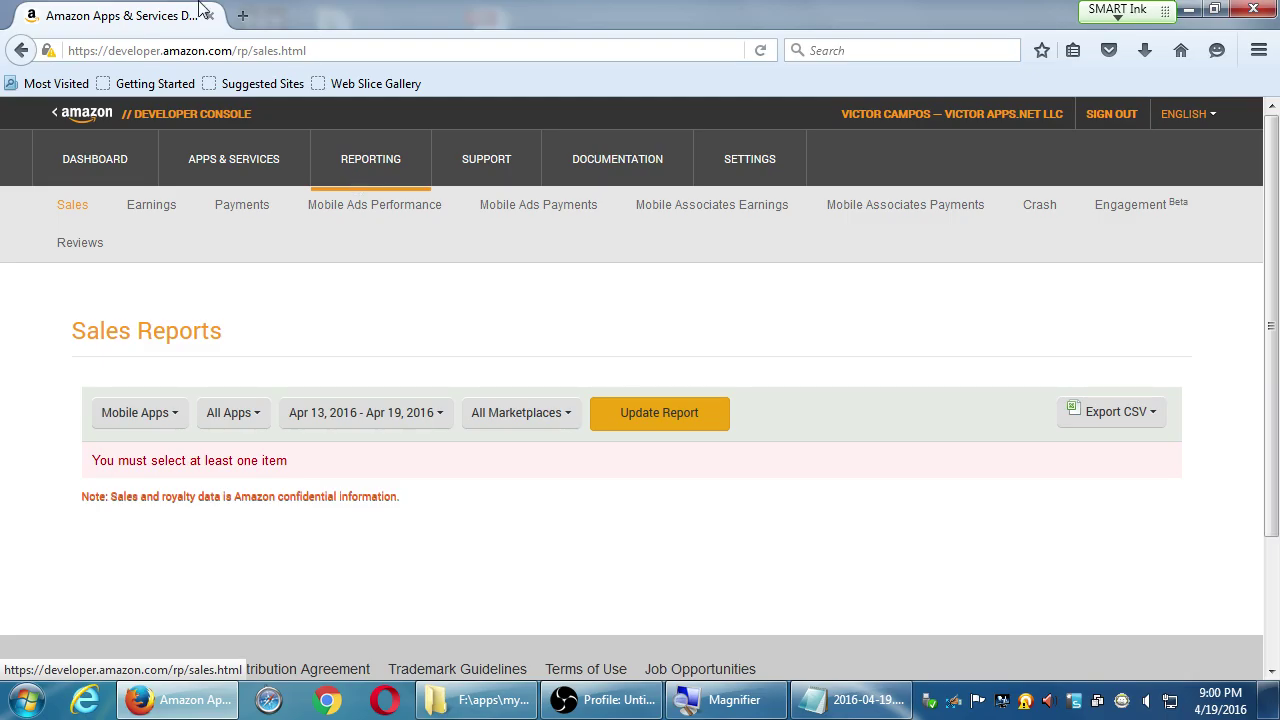
- From My Apps, add a new app with Android as the platform to reach the blank submission form
{"action": "left_click", "coordinate": [234, 178]}
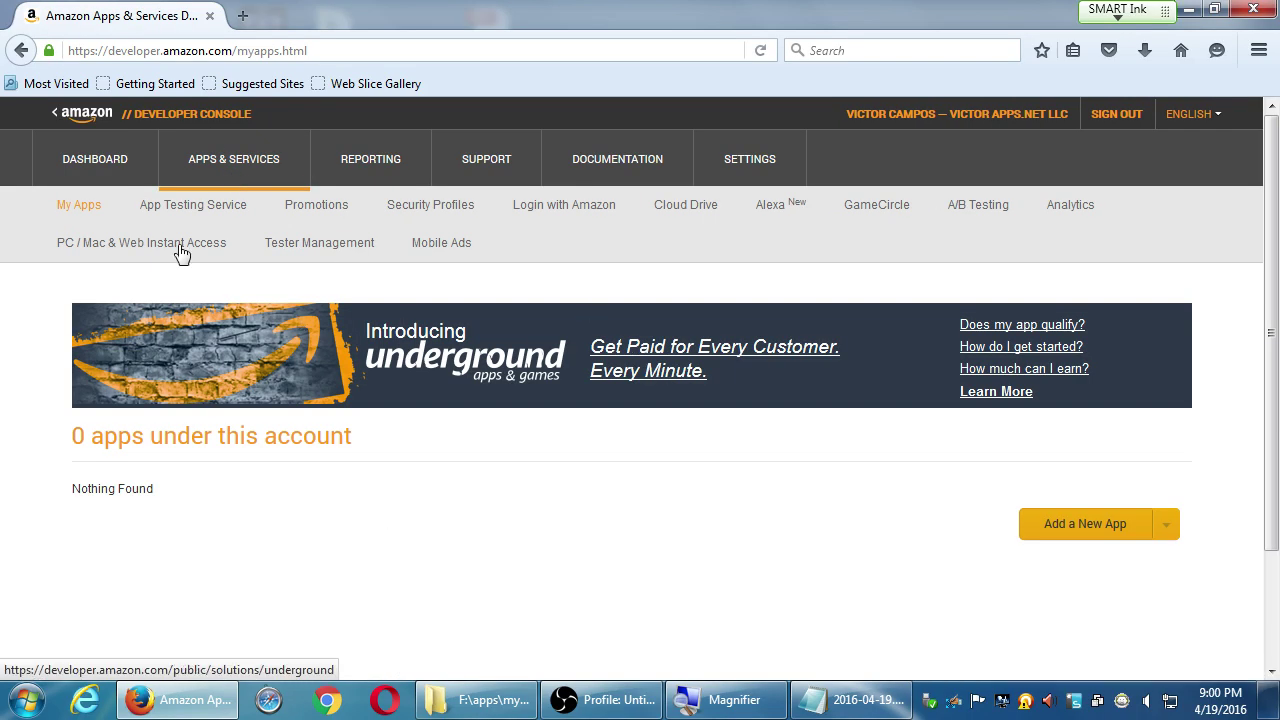
{"action": "left_click", "coordinate": [104, 176]}
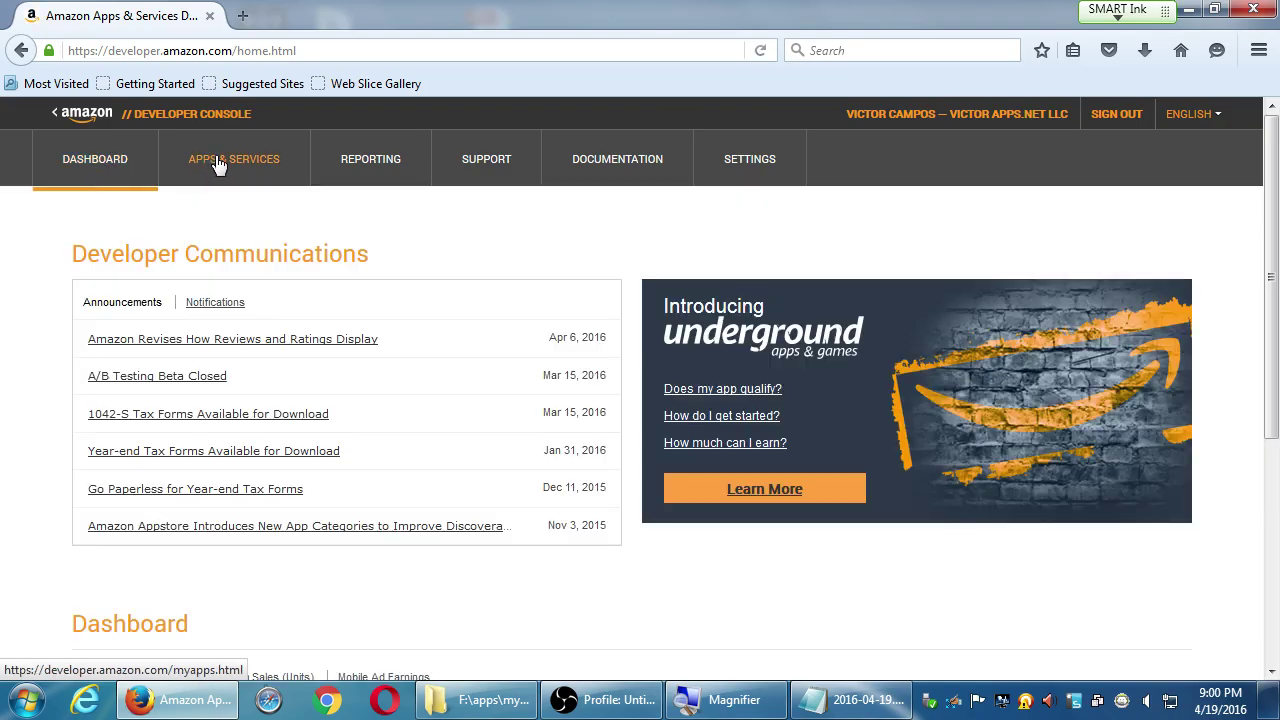
{"action": "left_click", "coordinate": [218, 165]}
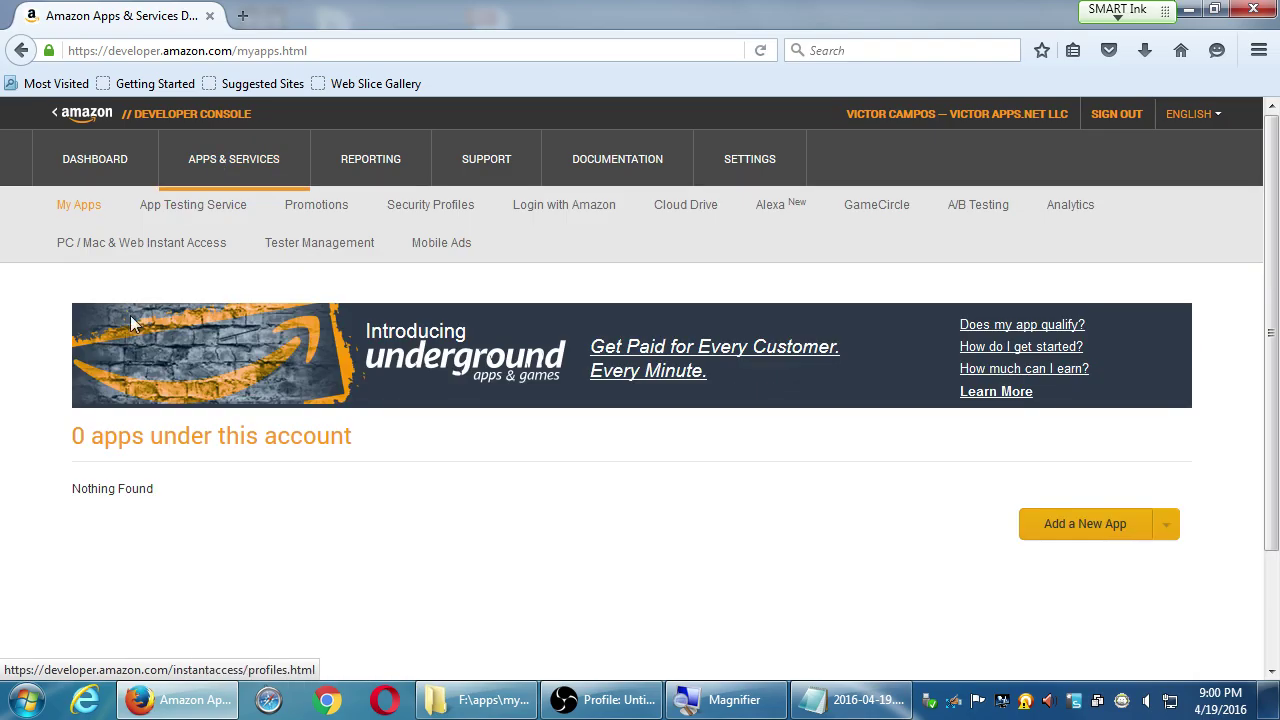
{"action": "left_click_drag", "start_coordinate": [64, 436], "coordinate": [365, 452]}
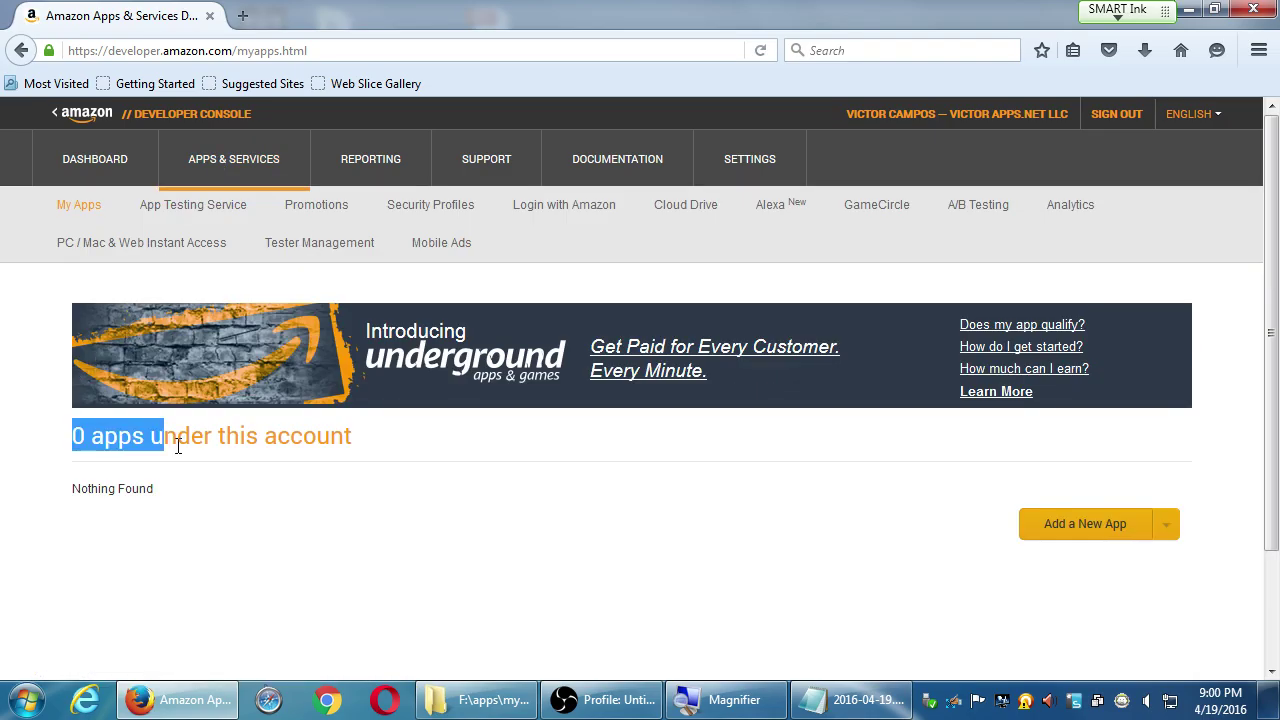
{"action": "left_click", "coordinate": [365, 452]}
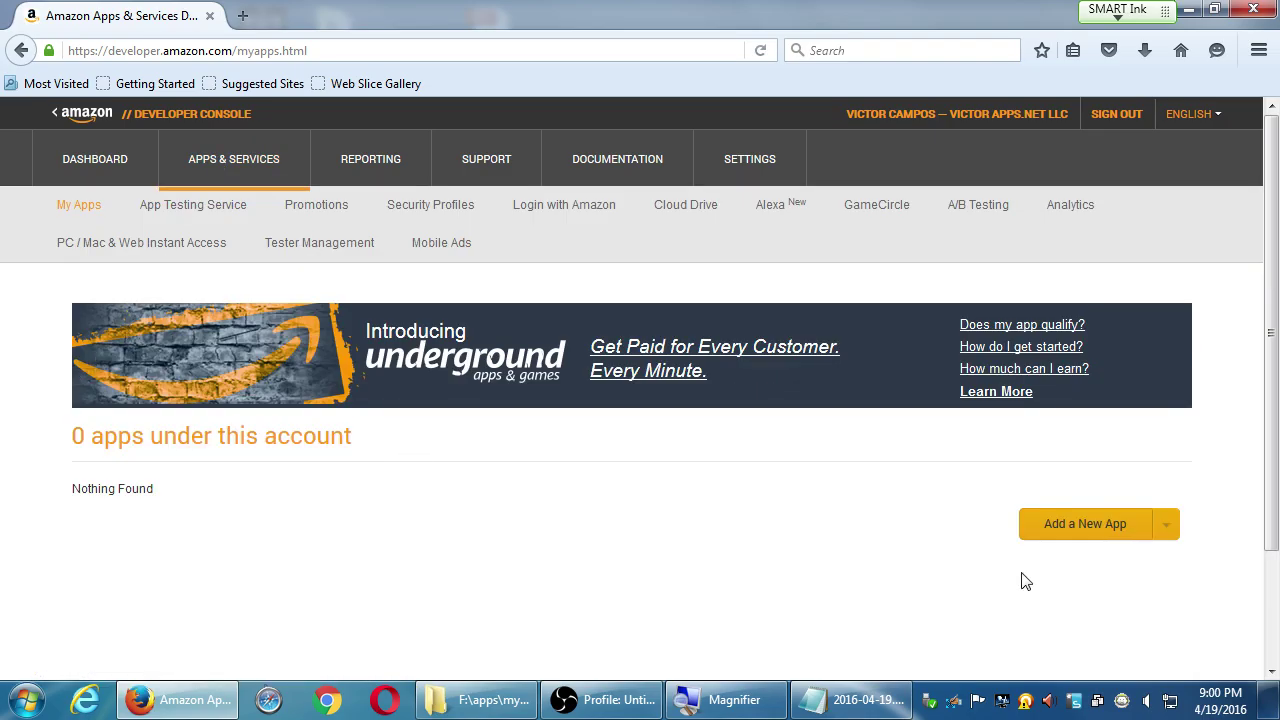
{"action": "left_click", "coordinate": [1083, 536]}
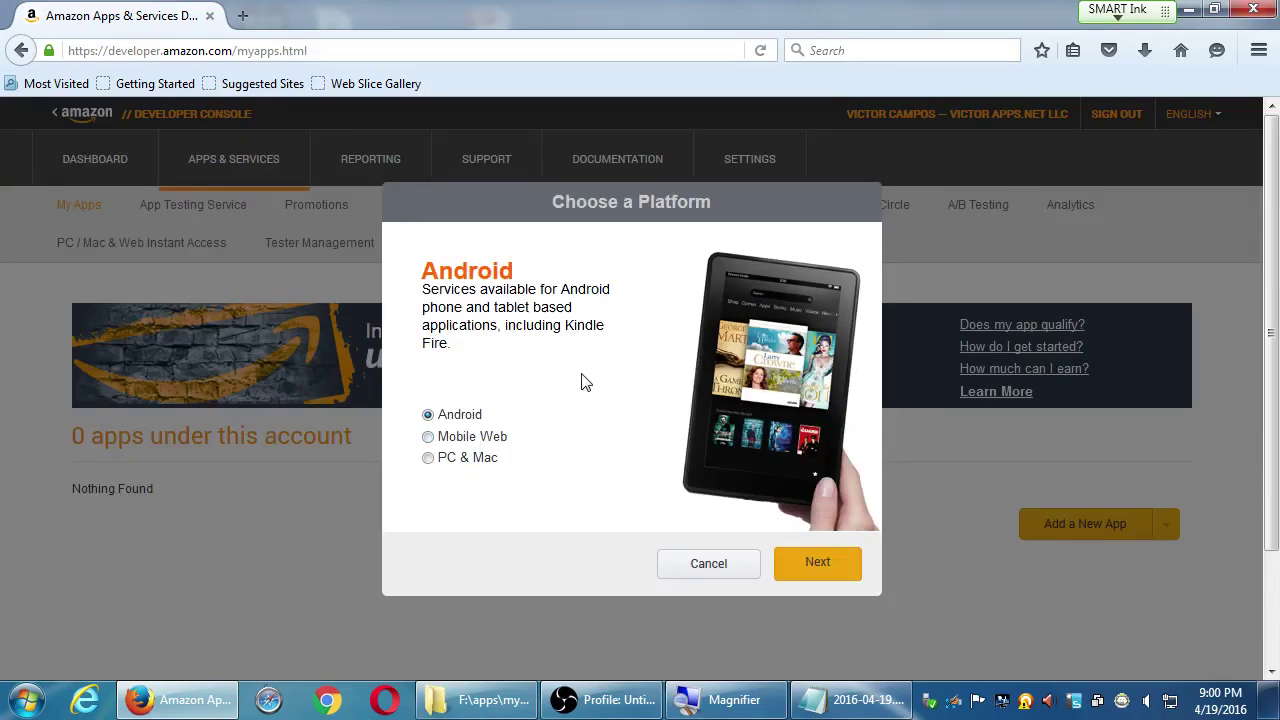
{"action": "left_click", "coordinate": [833, 580]}
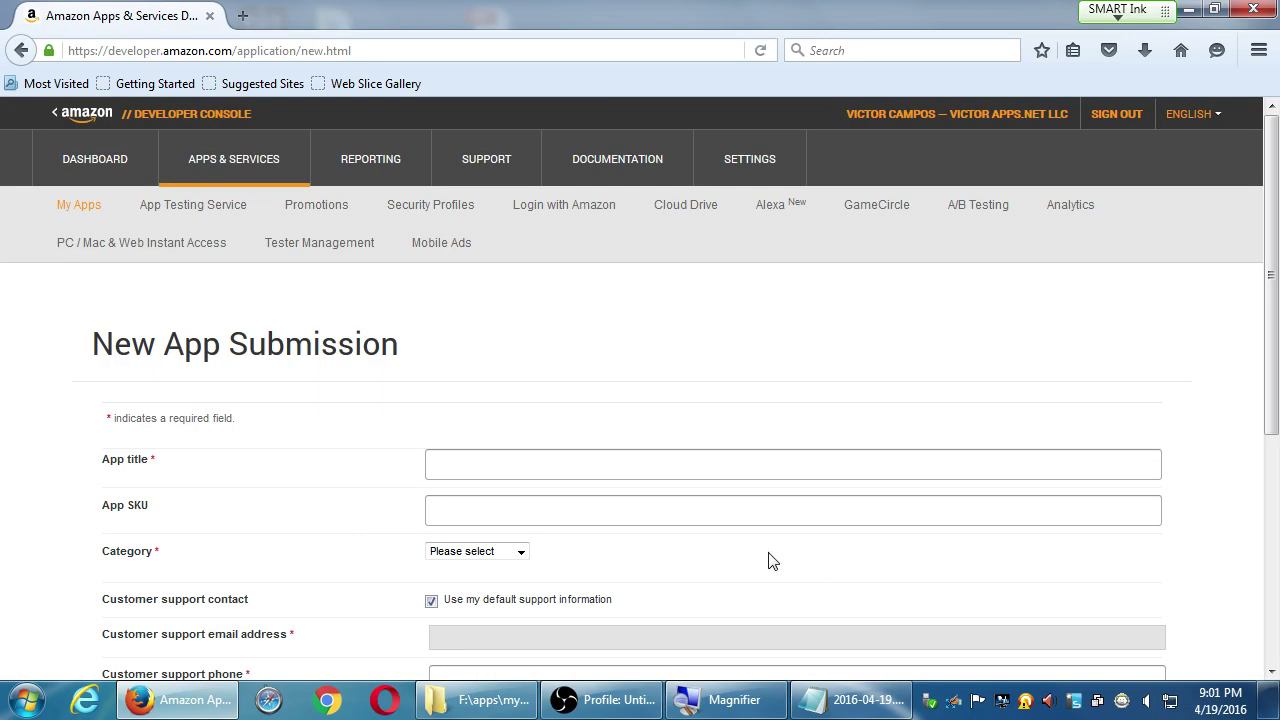
{"action": "scroll", "coordinate": [362, 520], "scroll_direction": "down", "scroll_amount": 5}
{"action": "scroll", "coordinate": [358, 520], "scroll_direction": "up", "scroll_amount": 5}
{"action": "scroll", "coordinate": [325, 486], "scroll_direction": "down", "scroll_amount": 1}
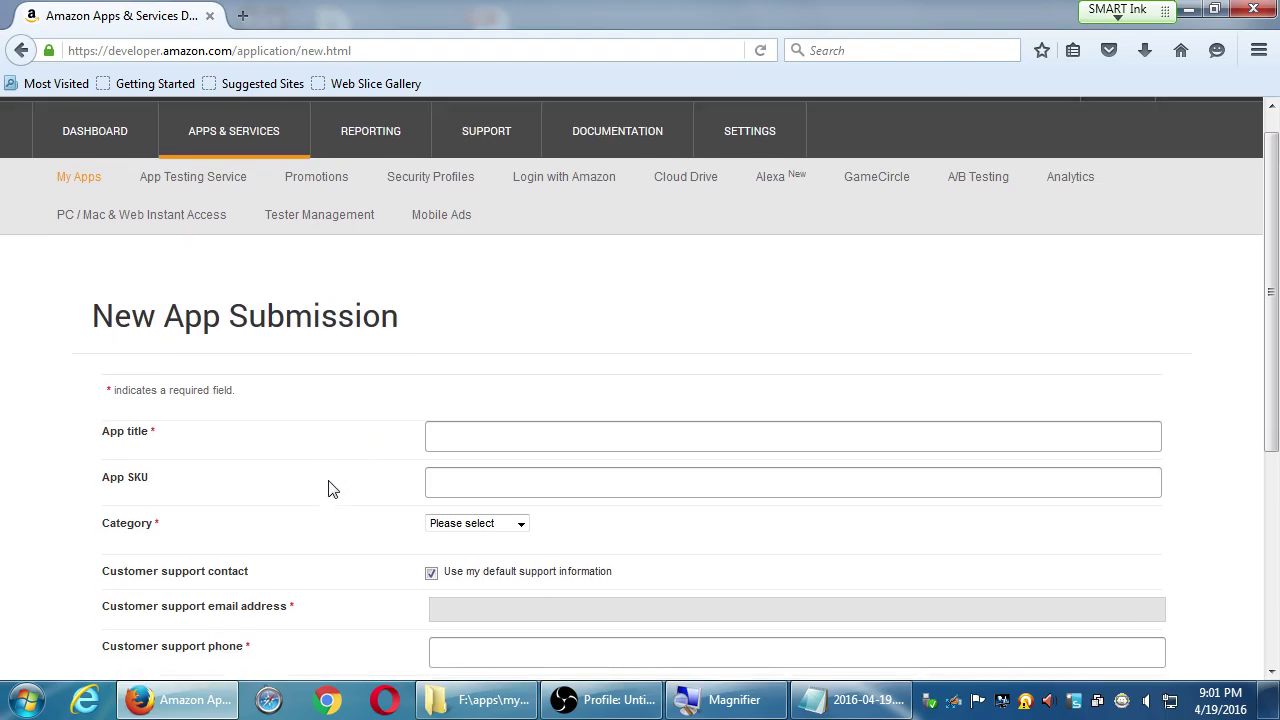
- Enter 'Smith mySDCE' as the app title and leave the SKU blank
{"action": "left_click", "coordinate": [477, 440]}
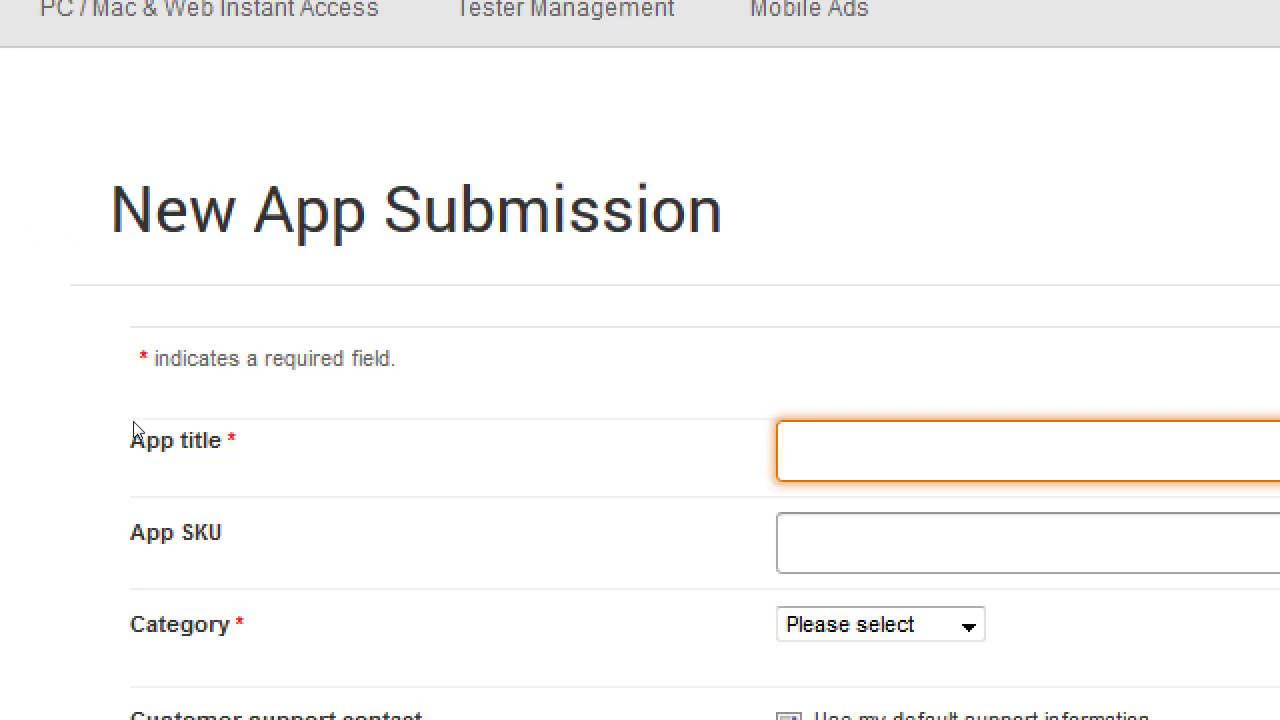
{"action": "type", "text": "mySDCE"}
{"action": "key", "text": "Home"}
{"action": "type", "text": "Campos"}
{"action": "key", "text": "Left"}
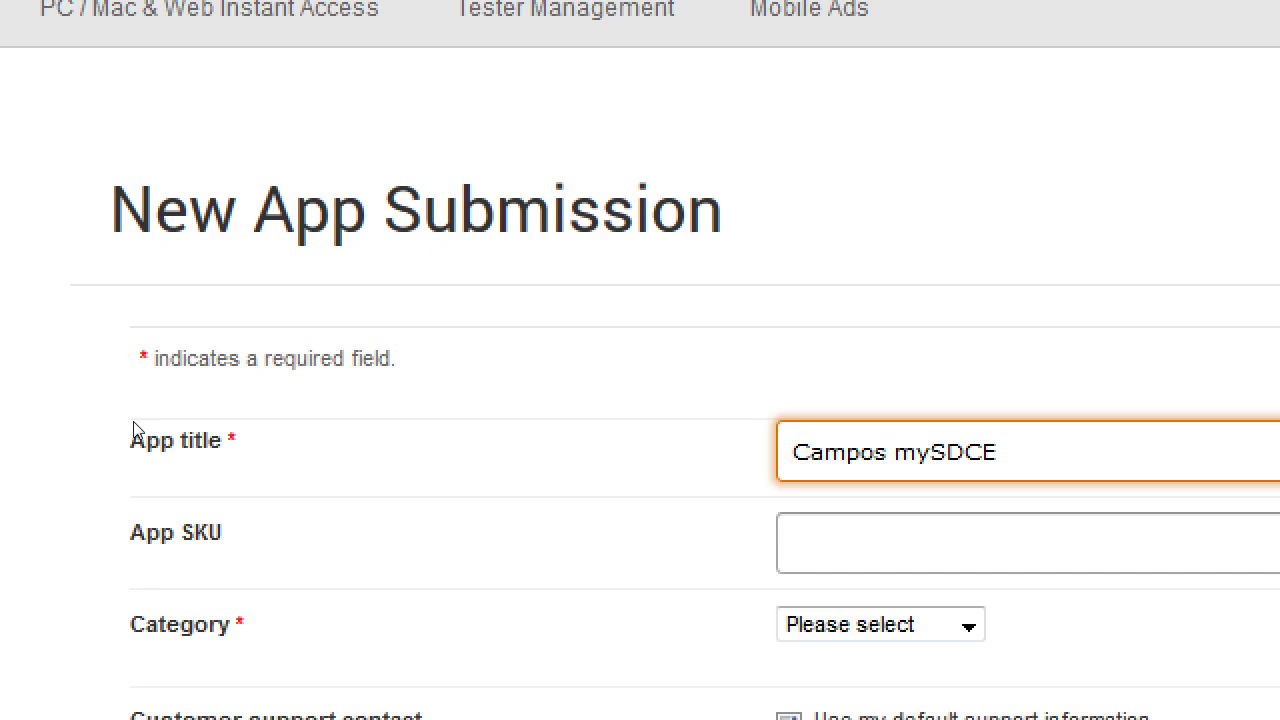
{"action": "key", "text": "shift+Home"}
{"action": "type", "text": "Smith"}
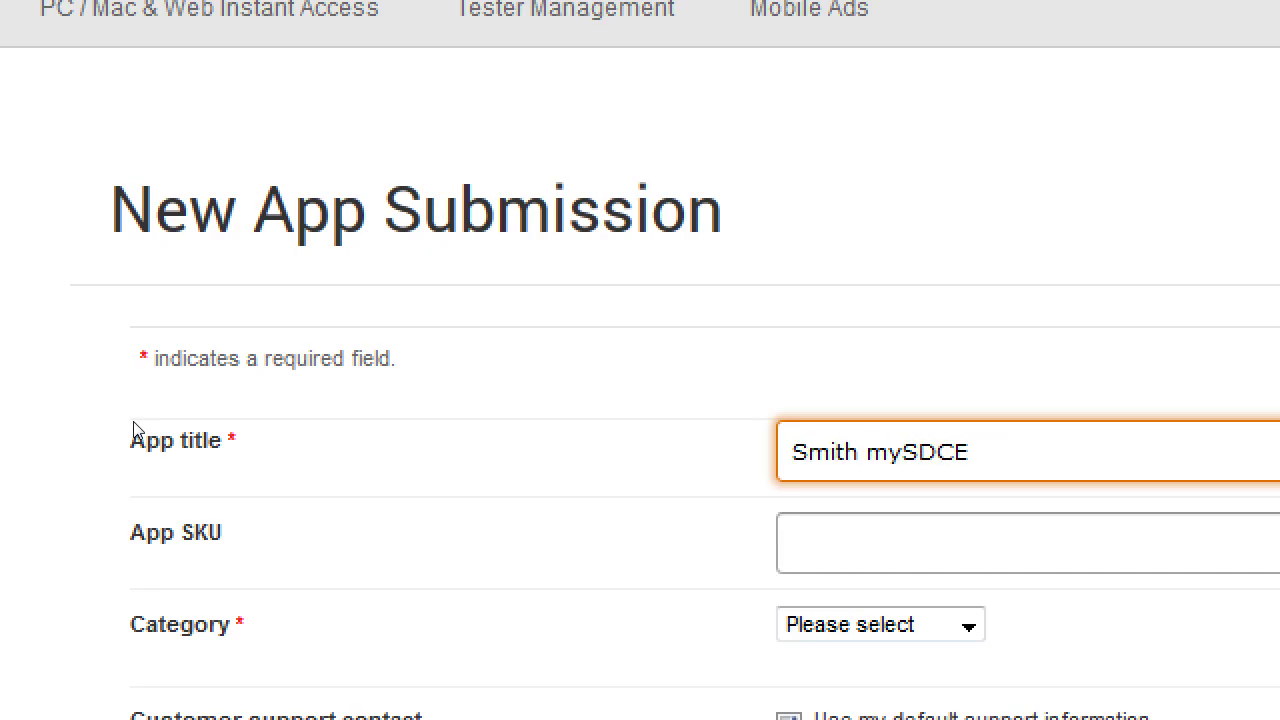
{"action": "scroll", "coordinate": [135, 300], "scroll_direction": "up", "scroll_amount": 1}
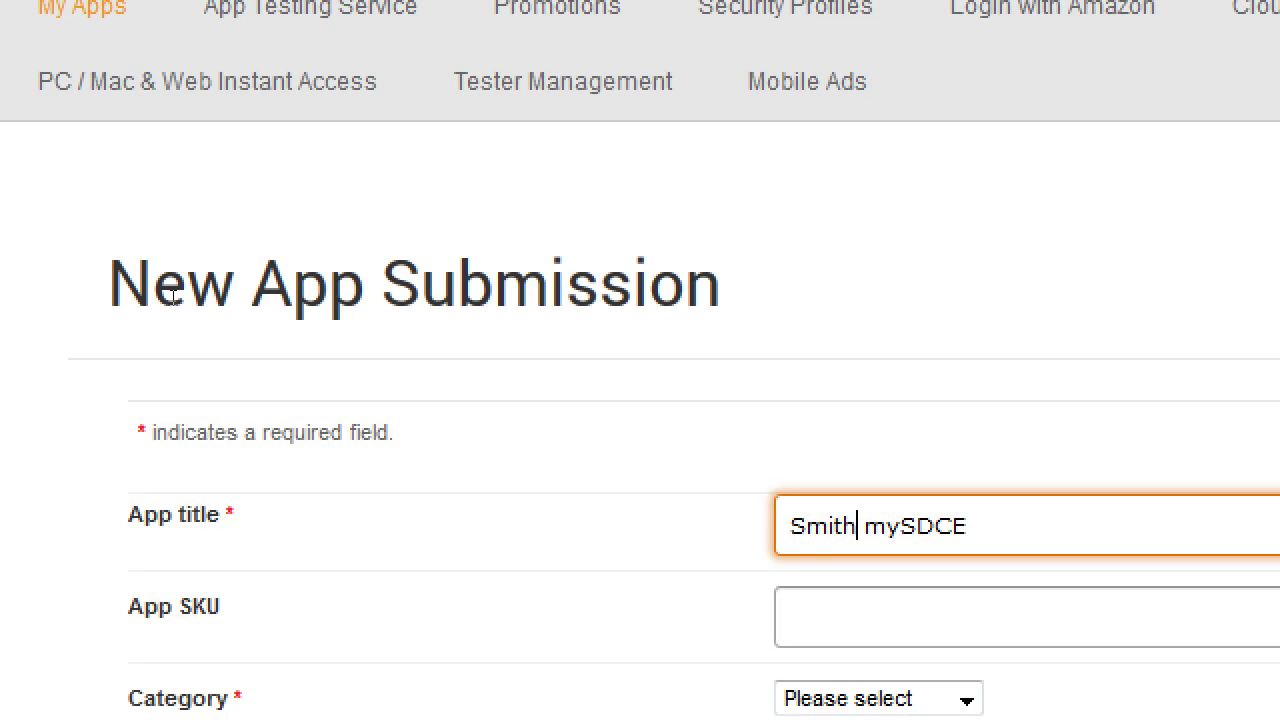
{"action": "scroll", "coordinate": [172, 450], "scroll_direction": "down", "scroll_amount": 2}
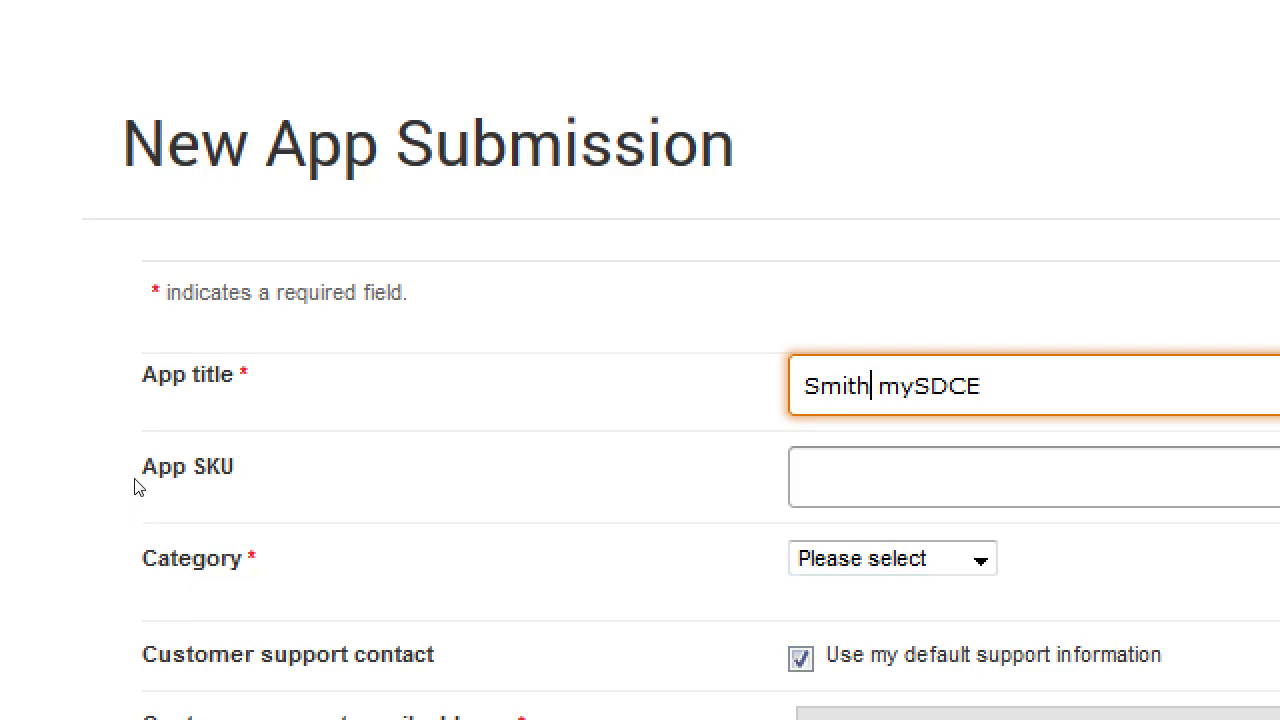
{"action": "left_click", "coordinate": [140, 485]}
{"action": "left_click_drag", "start_coordinate": [143, 482], "coordinate": [149, 480]}
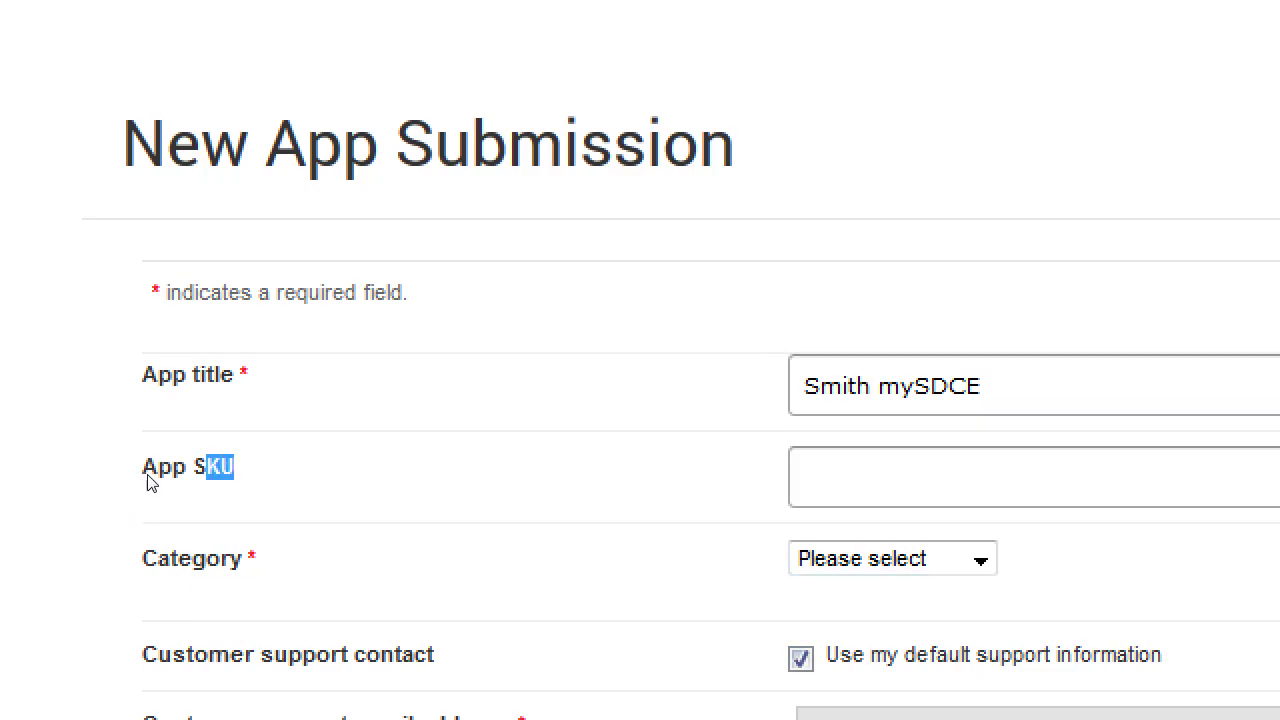
{"action": "left_click", "coordinate": [152, 480]}
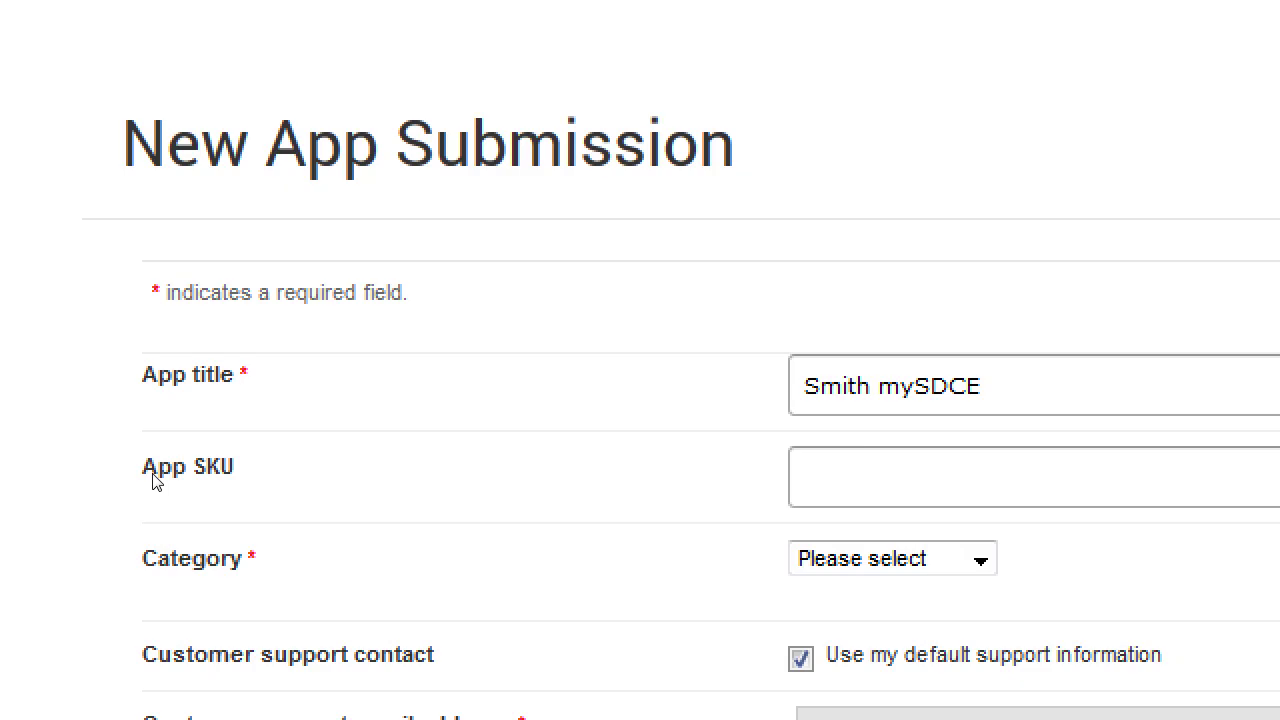
{"action": "left_click", "coordinate": [478, 486]}
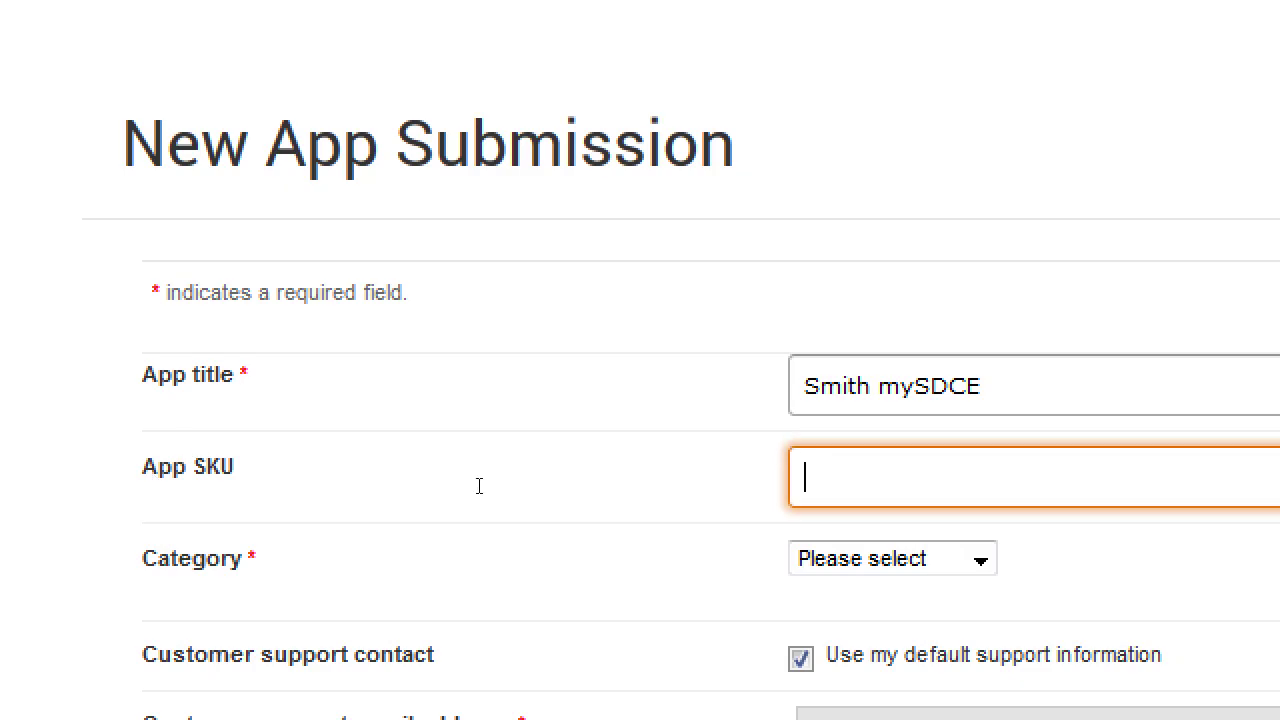
{"action": "type", "text": "sd01"}
{"action": "key", "text": "BackSpace"}
{"action": "key", "text": "BackSpace"}
{"action": "key", "text": "BackSpace"}
{"action": "key", "text": "BackSpace"}
{"action": "left_click", "coordinate": [437, 313]}
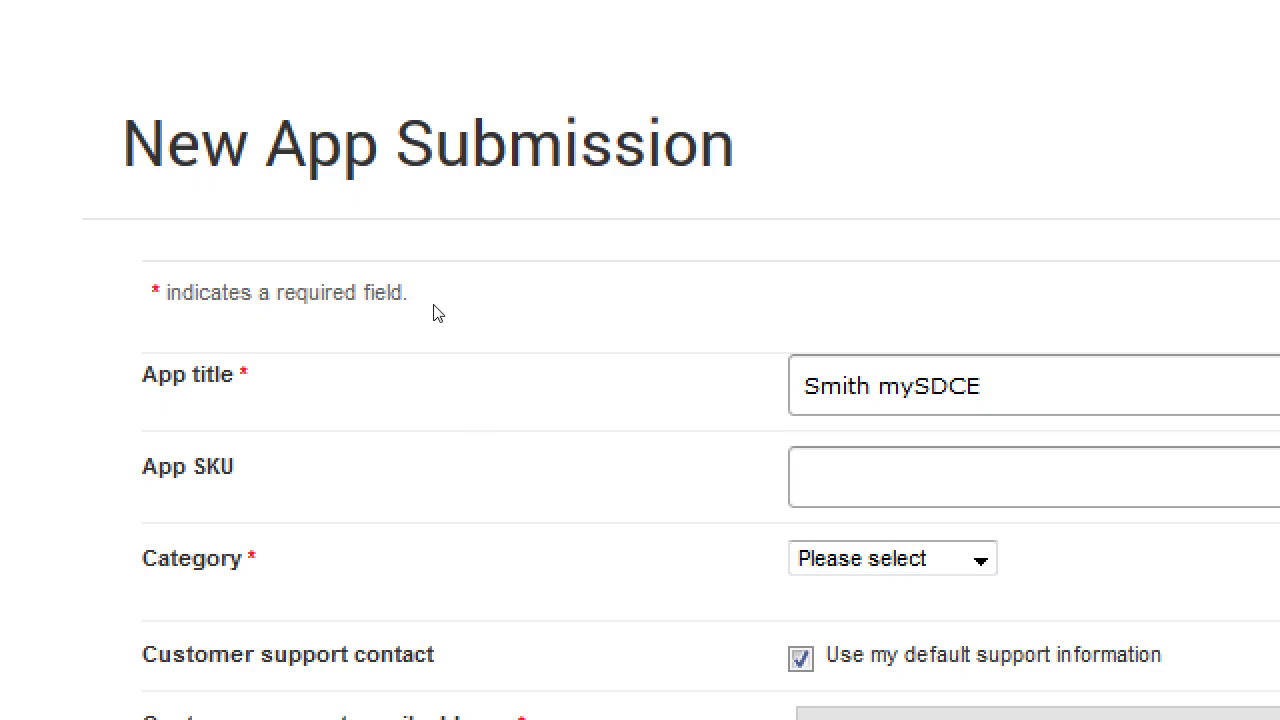
- Browse the Category dropdown and highlight Education
{"action": "key", "text": "alt+Down"}
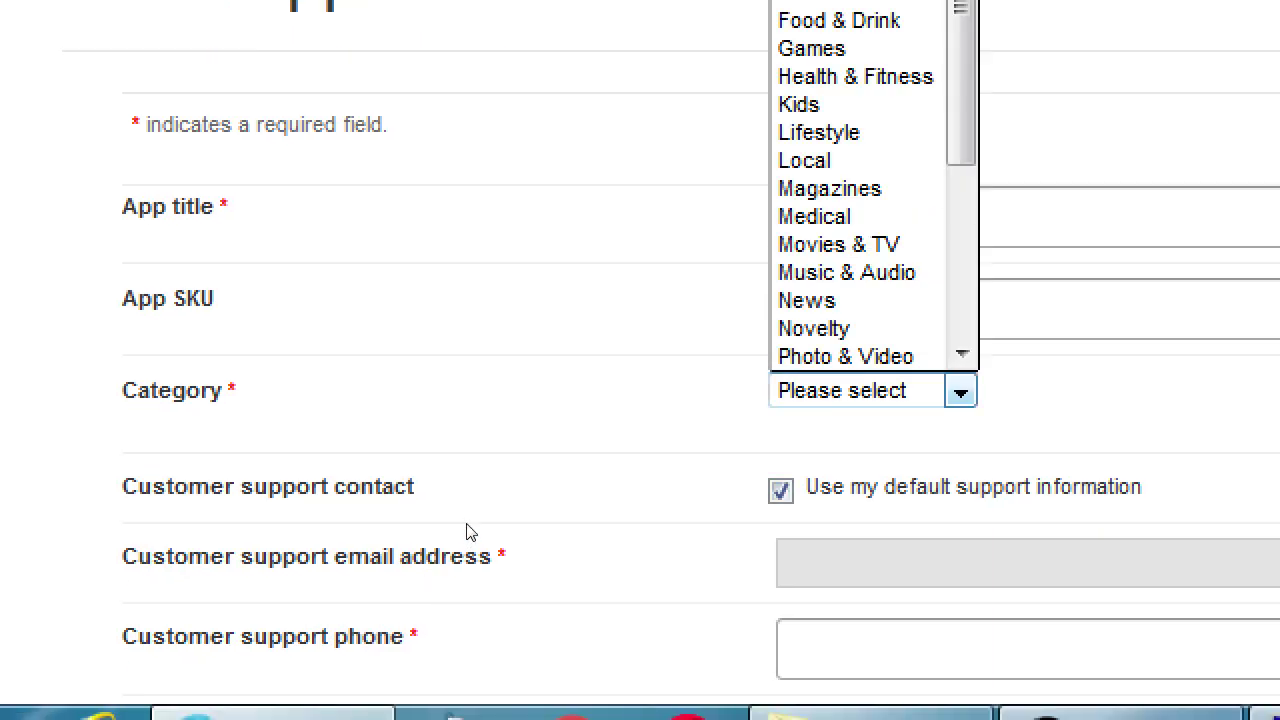
{"action": "key", "text": "Up"}
{"action": "key", "text": "Up"}
{"action": "key", "text": "Up"}
{"action": "key", "text": "Up"}
{"action": "key", "text": "Up"}
{"action": "key", "text": "Up"}
{"action": "key", "text": "Down"}
{"action": "key", "text": "Down"}
{"action": "key", "text": "Down"}
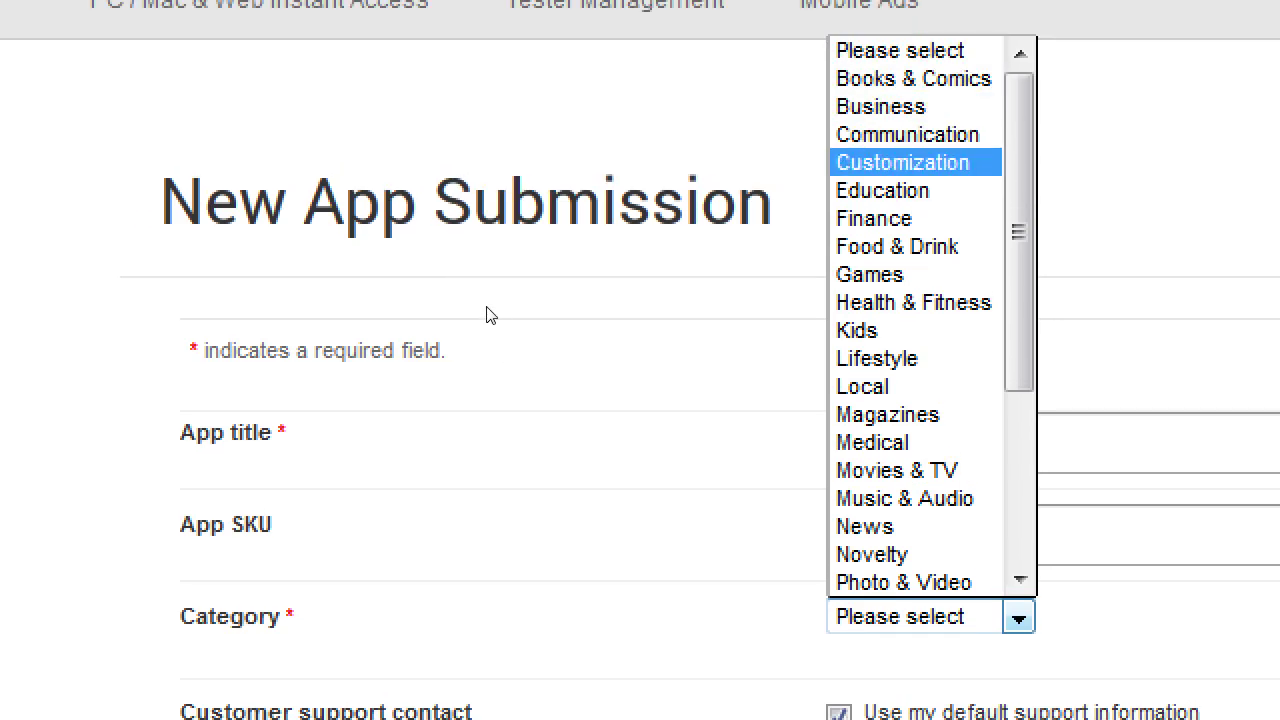
{"action": "key", "text": "Down"}
{"action": "key", "text": "Down"}
{"action": "key", "text": "Up"}
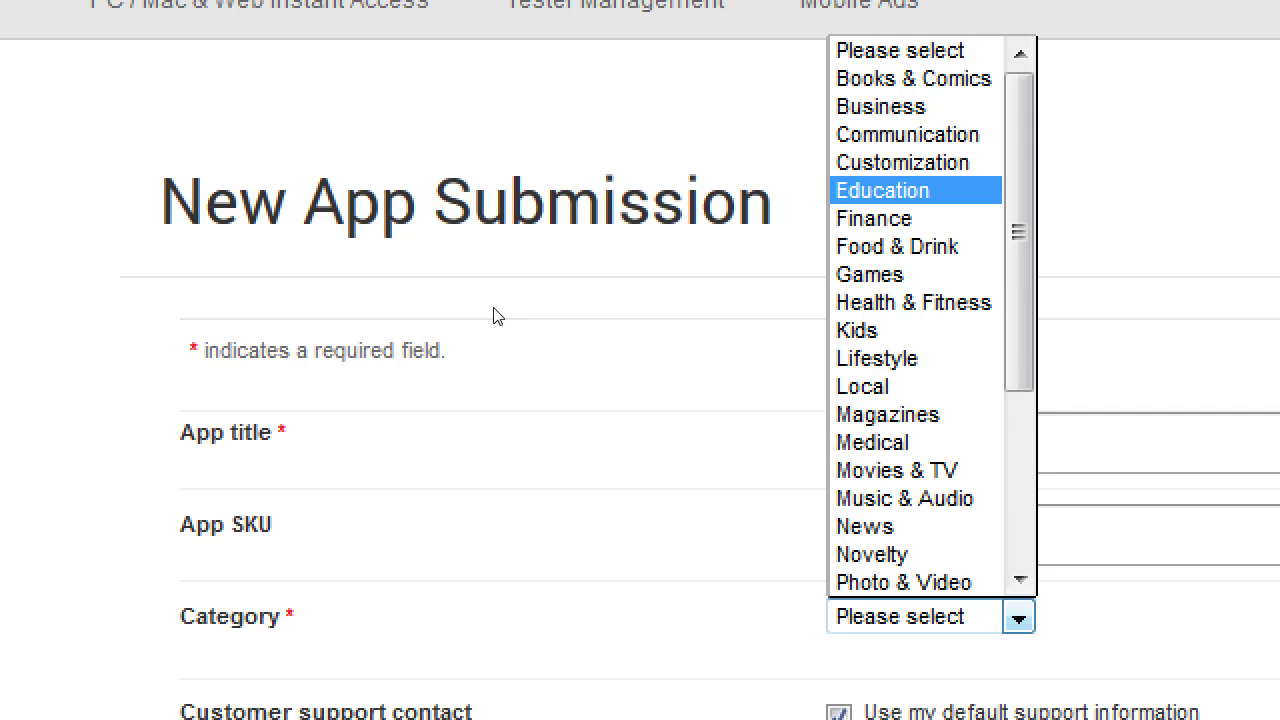
{"action": "key", "text": "Down"}
{"action": "key", "text": "Down"}
{"action": "key", "text": "Down"}
{"action": "scroll", "coordinate": [530, 465], "scroll_direction": "down", "scroll_amount": 3}
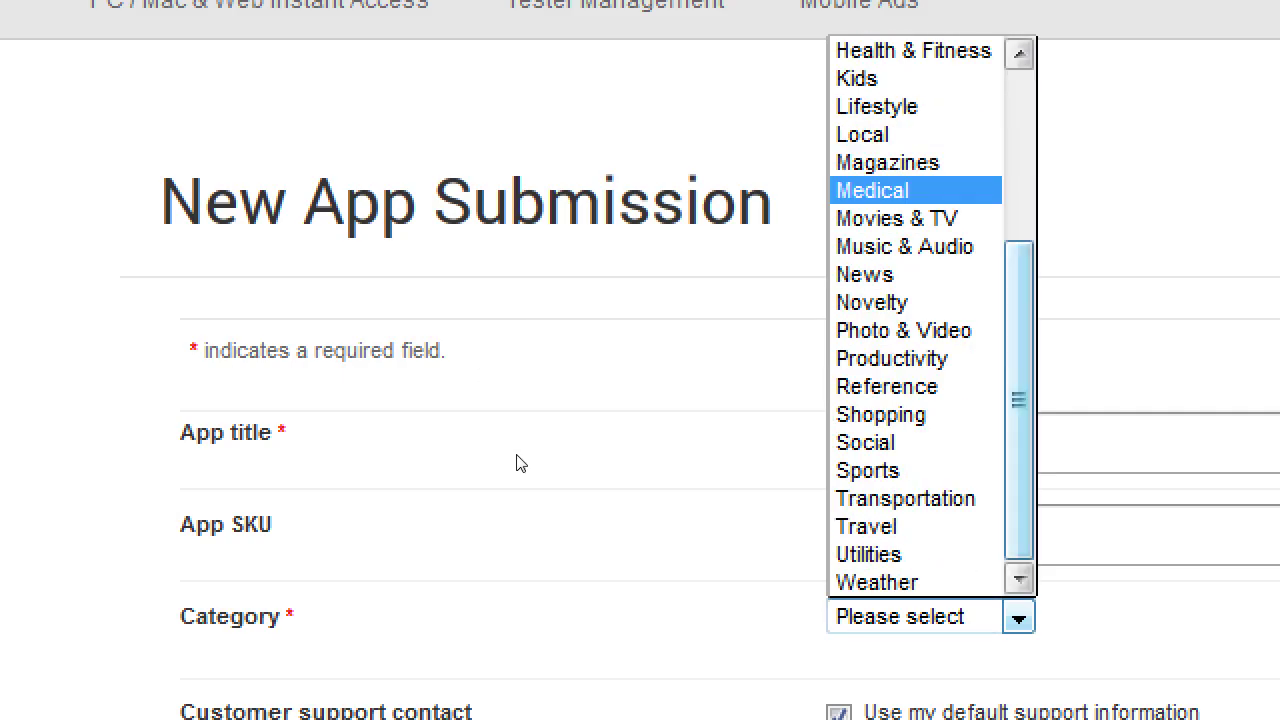
{"action": "key", "text": "Down"}
{"action": "key", "text": "Down"}
{"action": "key", "text": "Down"}
{"action": "key", "text": "Down"}
{"action": "key", "text": "Up"}
{"action": "key", "text": "Up"}
{"action": "key", "text": "Up"}
{"action": "key", "text": "Up"}
{"action": "key", "text": "Up"}
{"action": "key", "text": "Up"}
{"action": "key", "text": "Up"}
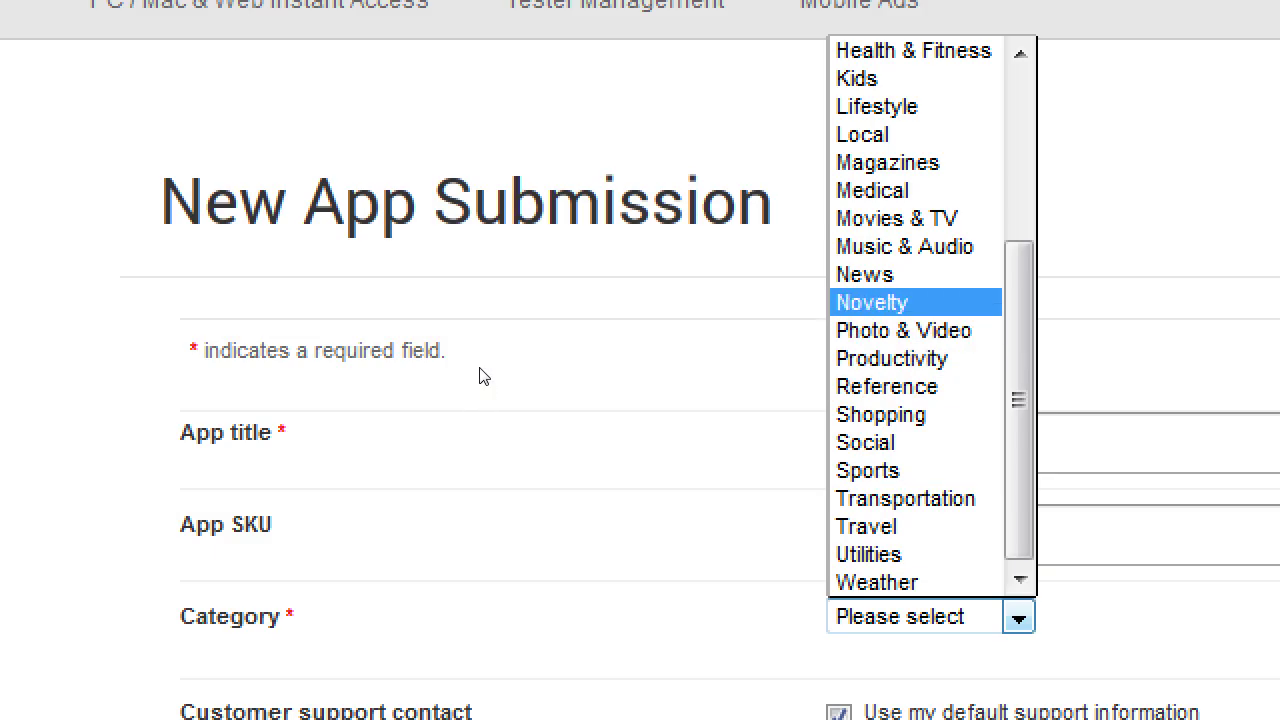
{"action": "key", "text": "Page_Up"}
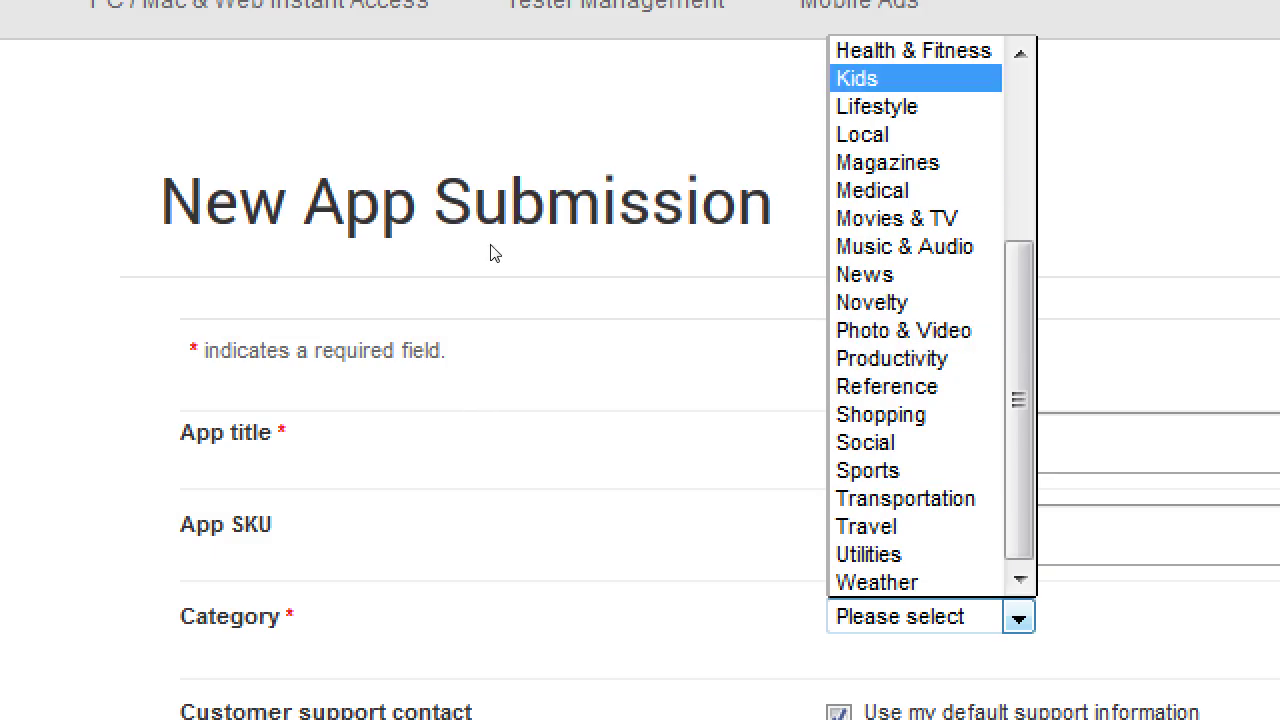
{"action": "key", "text": "Down"}
{"action": "key", "text": "Down"}
{"action": "key", "text": "Down"}
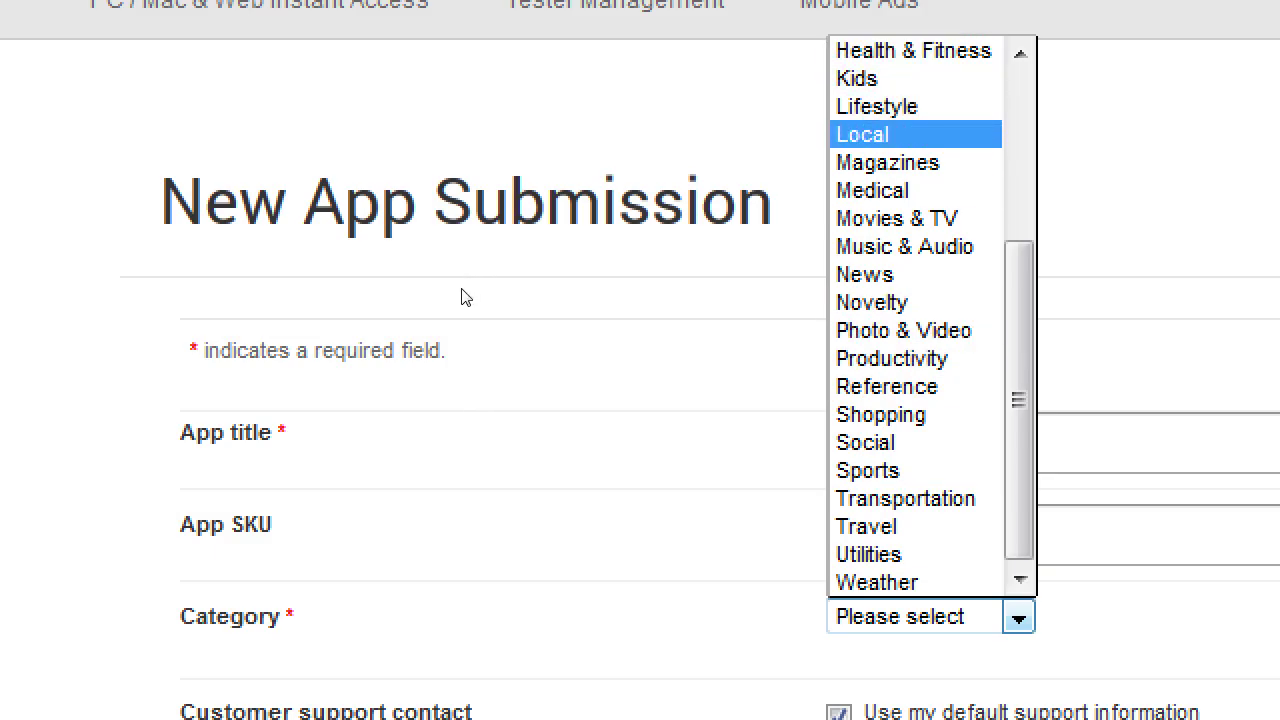
{"action": "type", "text": "so"}
{"action": "key", "text": "Up"}
{"action": "key", "text": "Up"}
{"action": "key", "text": "Up"}
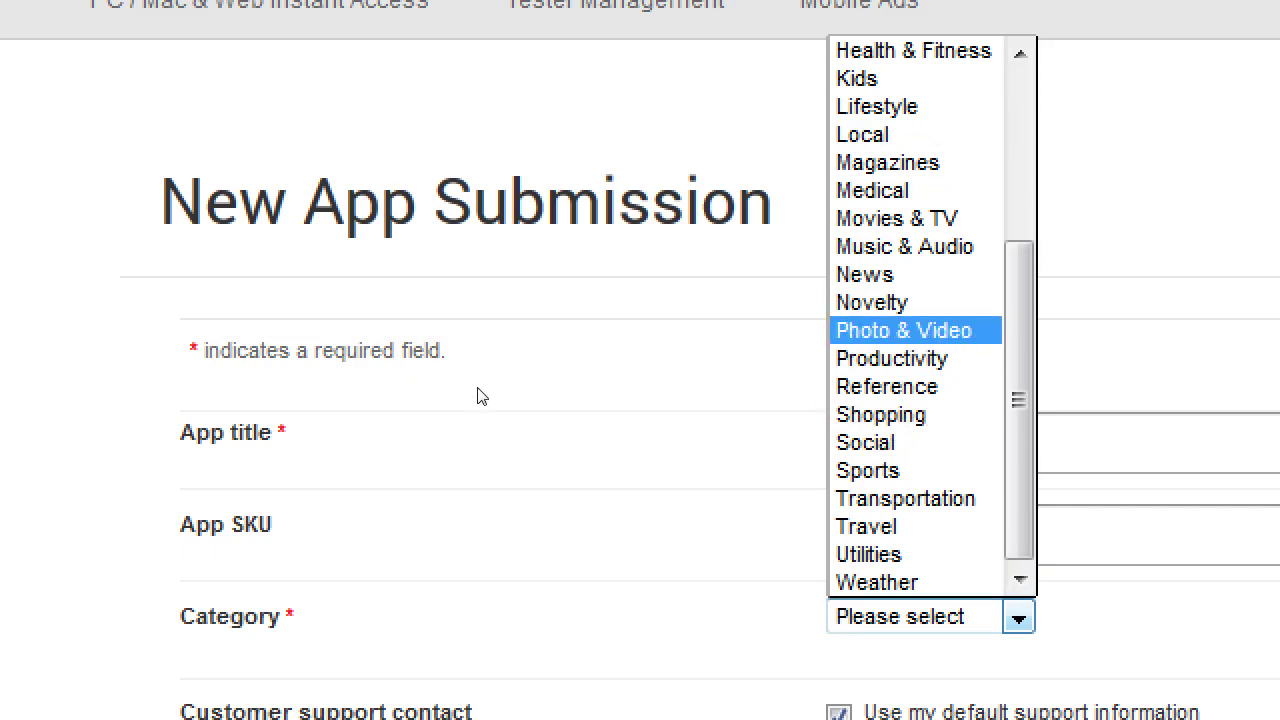
{"action": "key", "text": "Up"}
{"action": "scroll", "coordinate": [525, 335], "scroll_direction": "up", "scroll_amount": 3}
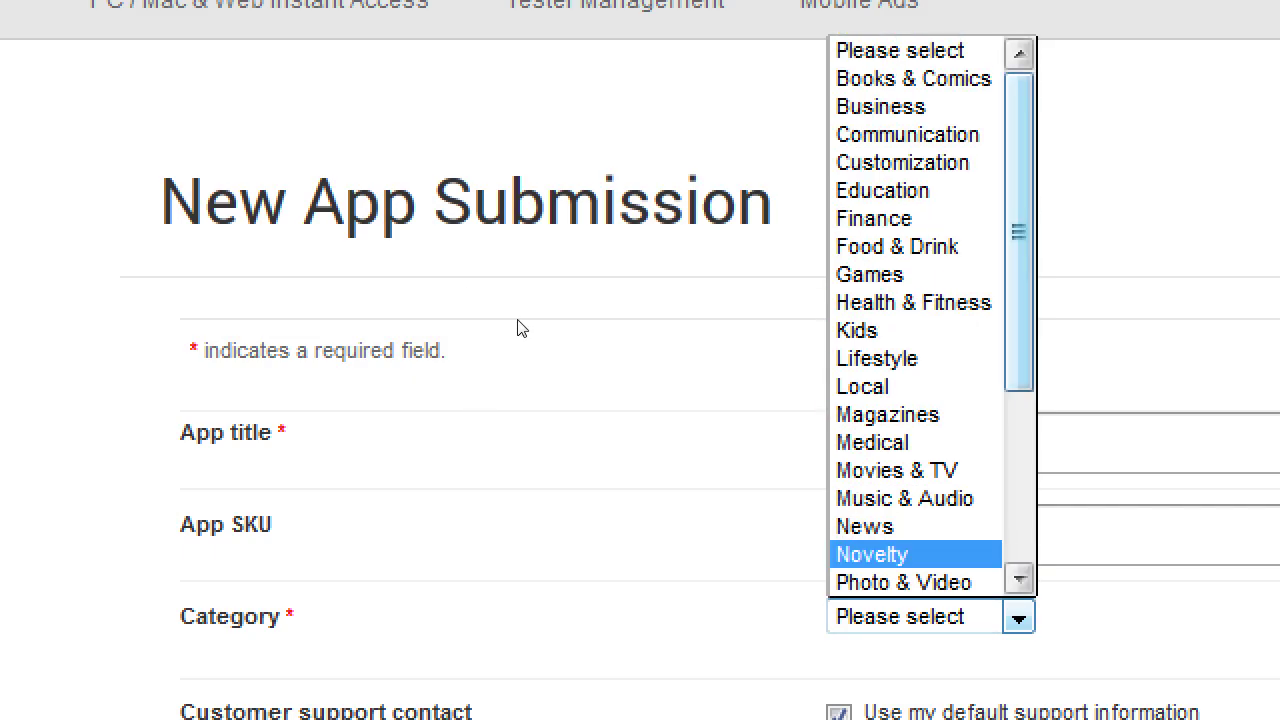
{"action": "type", "text": "buk"}
{"action": "key", "text": "Up"}
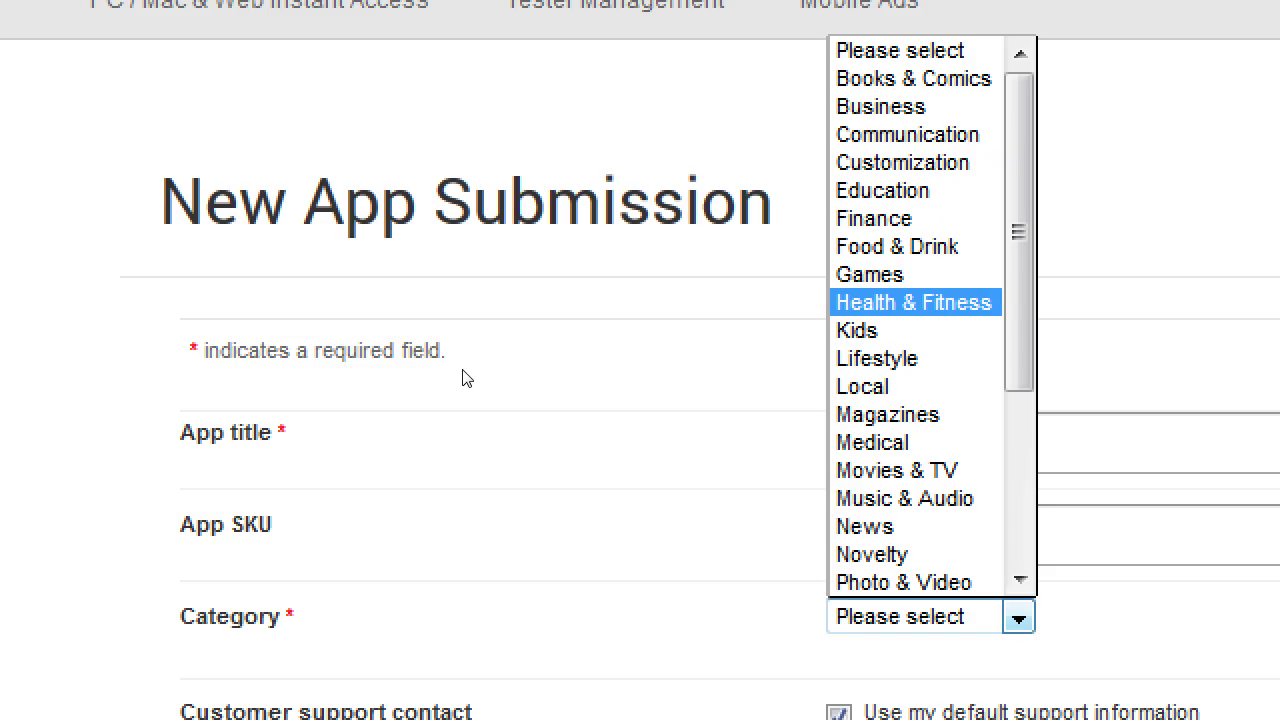
{"action": "key", "text": "Up"}
{"action": "key", "text": "Up"}
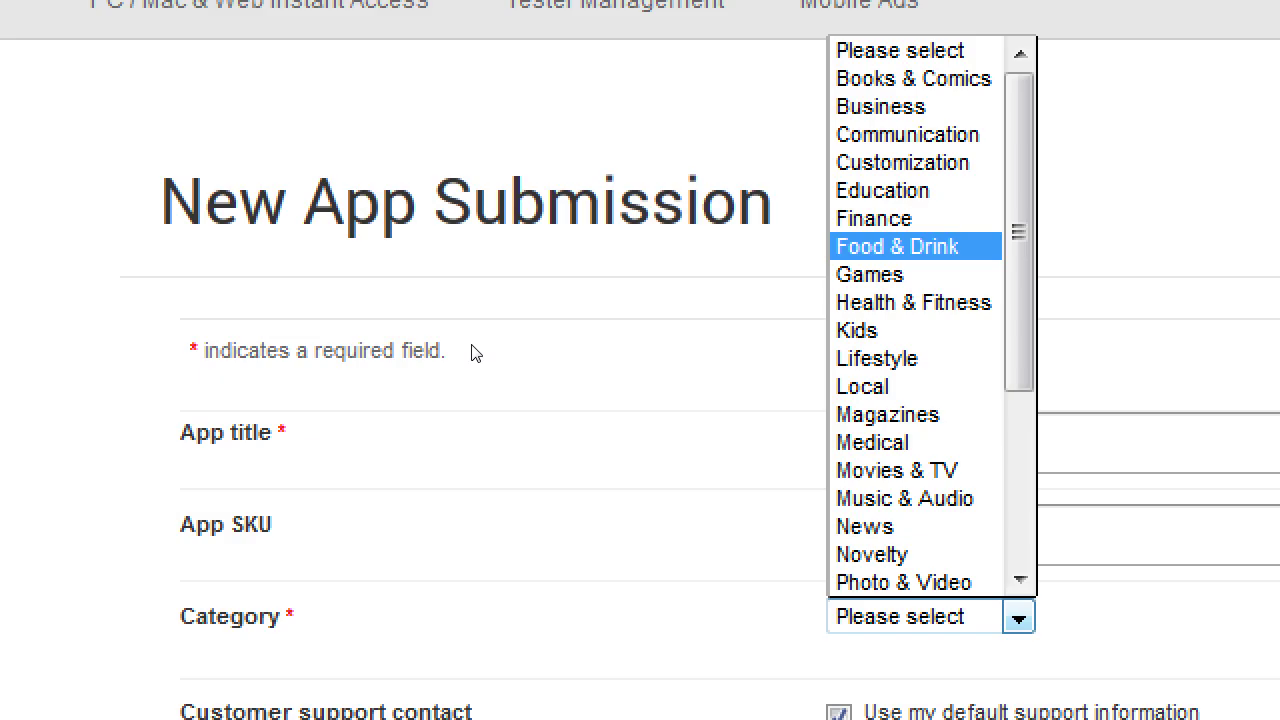
{"action": "key", "text": "Up"}
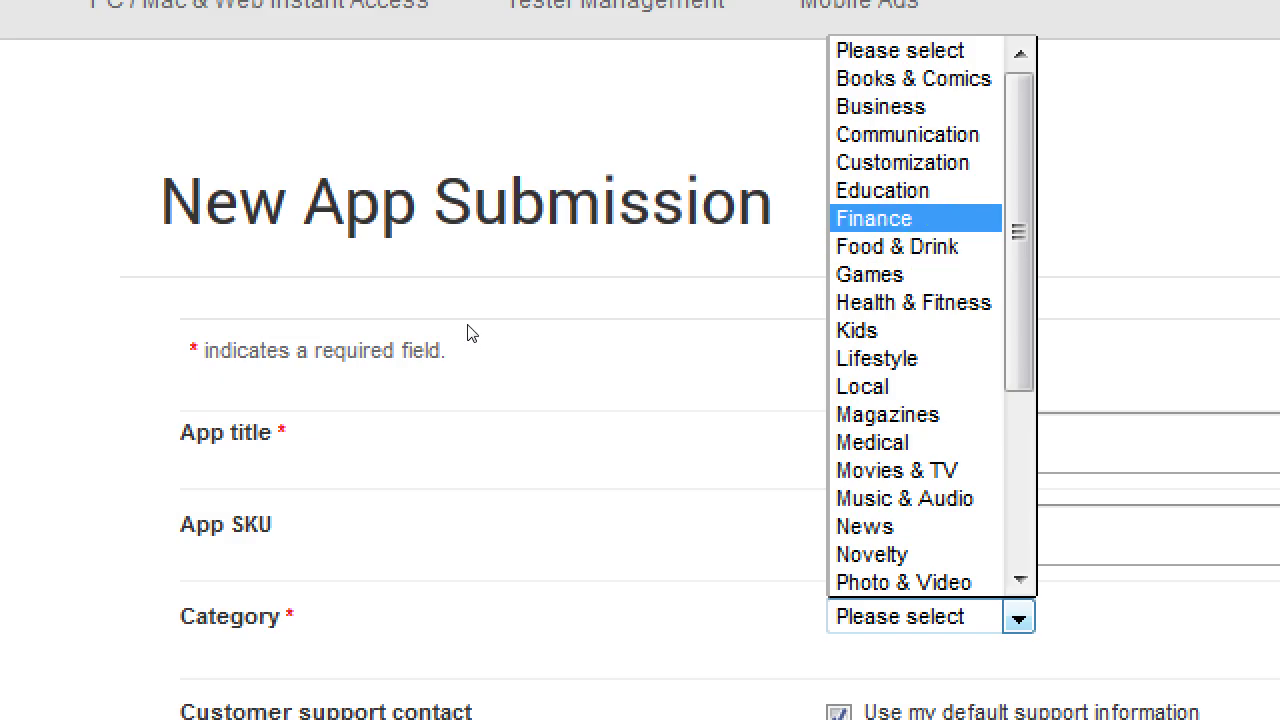
{"action": "key", "text": "Up"}
- Confirm Education, leave all Learning Subjects unchecked, and review the form down to Save
{"action": "key", "text": "Return"}
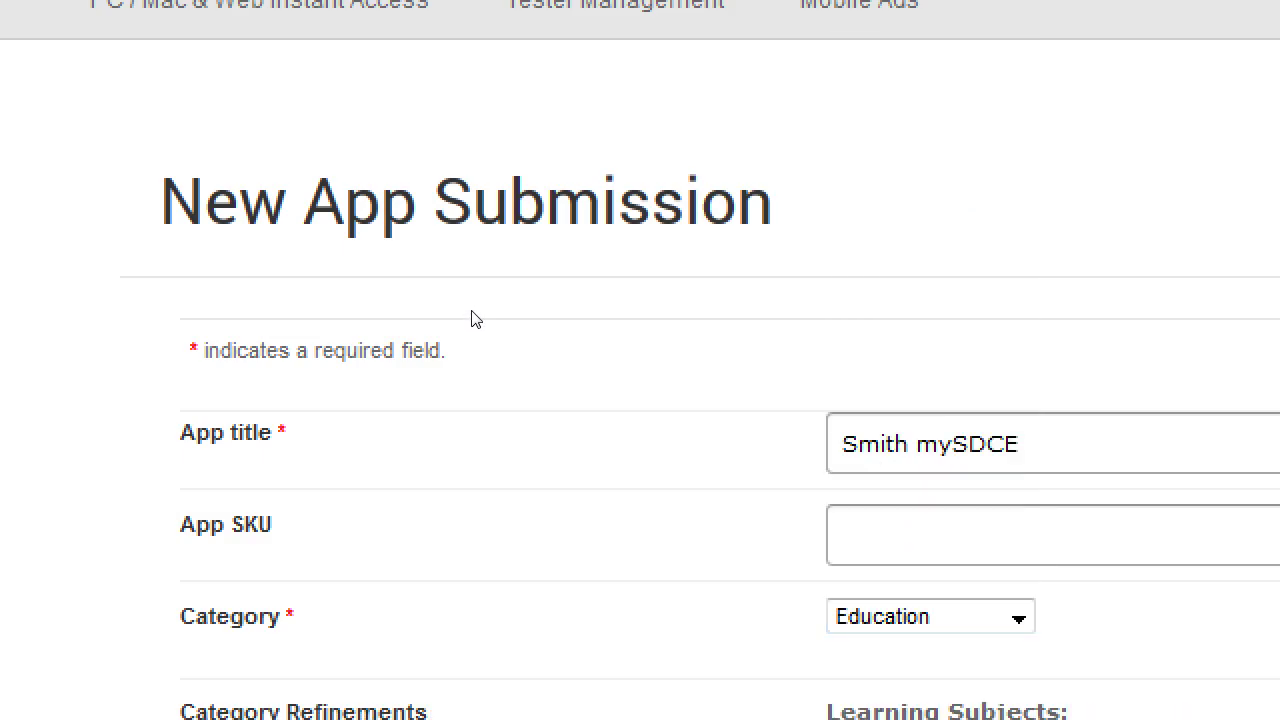
{"action": "scroll", "coordinate": [421, 549], "scroll_direction": "down", "scroll_amount": 2}
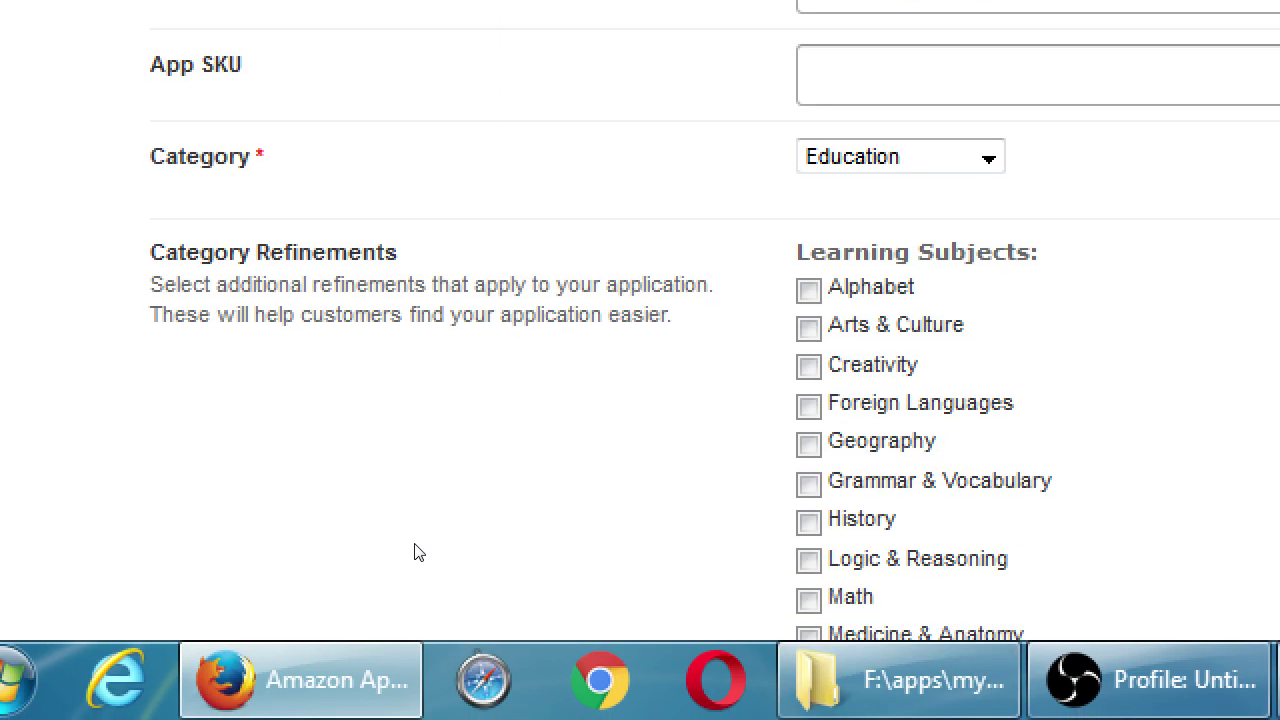
{"action": "left_click_drag", "start_coordinate": [120, 491], "coordinate": [200, 501]}
{"action": "left_click", "coordinate": [208, 501]}
{"action": "scroll", "coordinate": [283, 503], "scroll_direction": "down", "scroll_amount": 2}
{"action": "scroll", "coordinate": [480, 560], "scroll_direction": "down", "scroll_amount": 2}
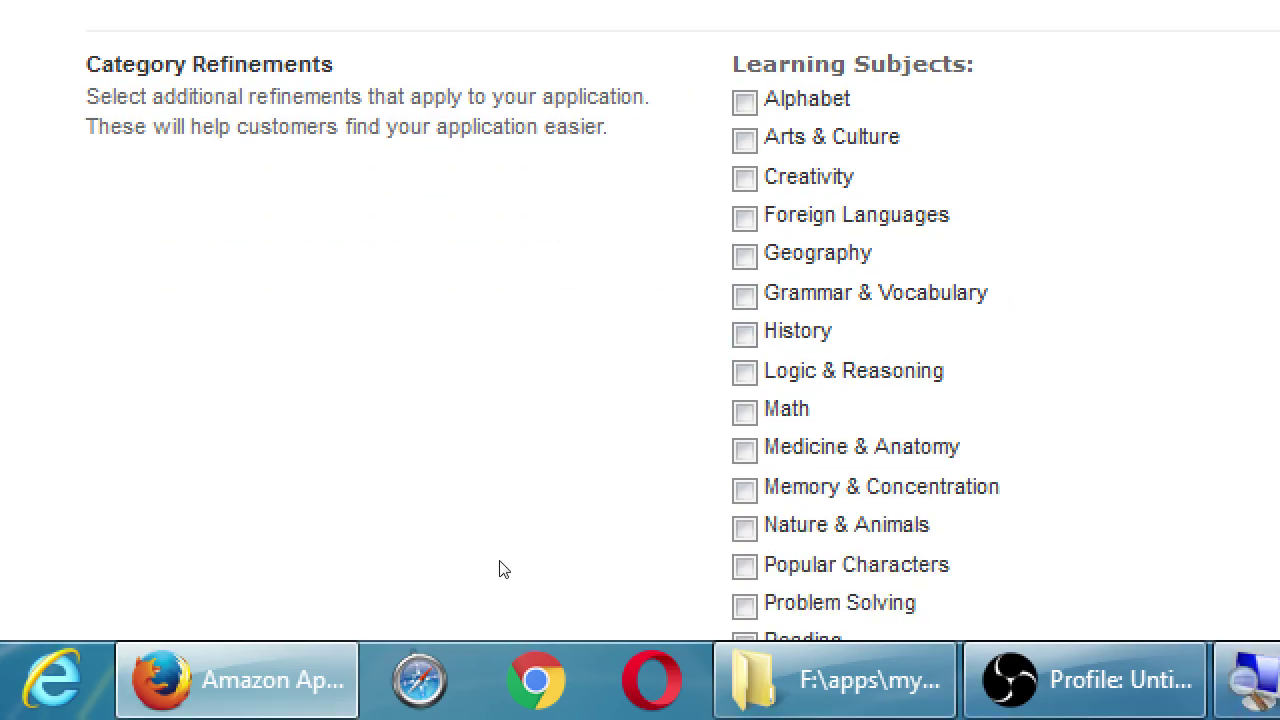
{"action": "scroll", "coordinate": [563, 559], "scroll_direction": "down", "scroll_amount": 1}
{"action": "scroll", "coordinate": [565, 559], "scroll_direction": "down", "scroll_amount": 2}
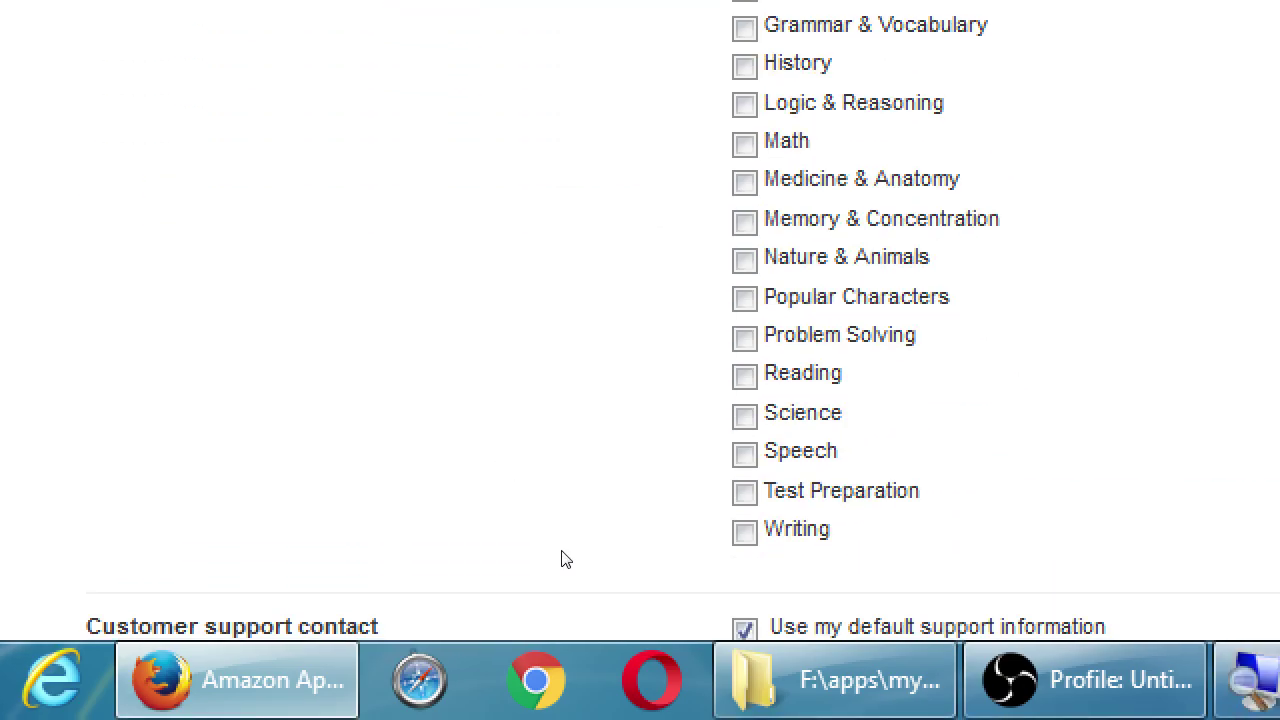
{"action": "scroll", "coordinate": [563, 559], "scroll_direction": "up", "scroll_amount": 1}
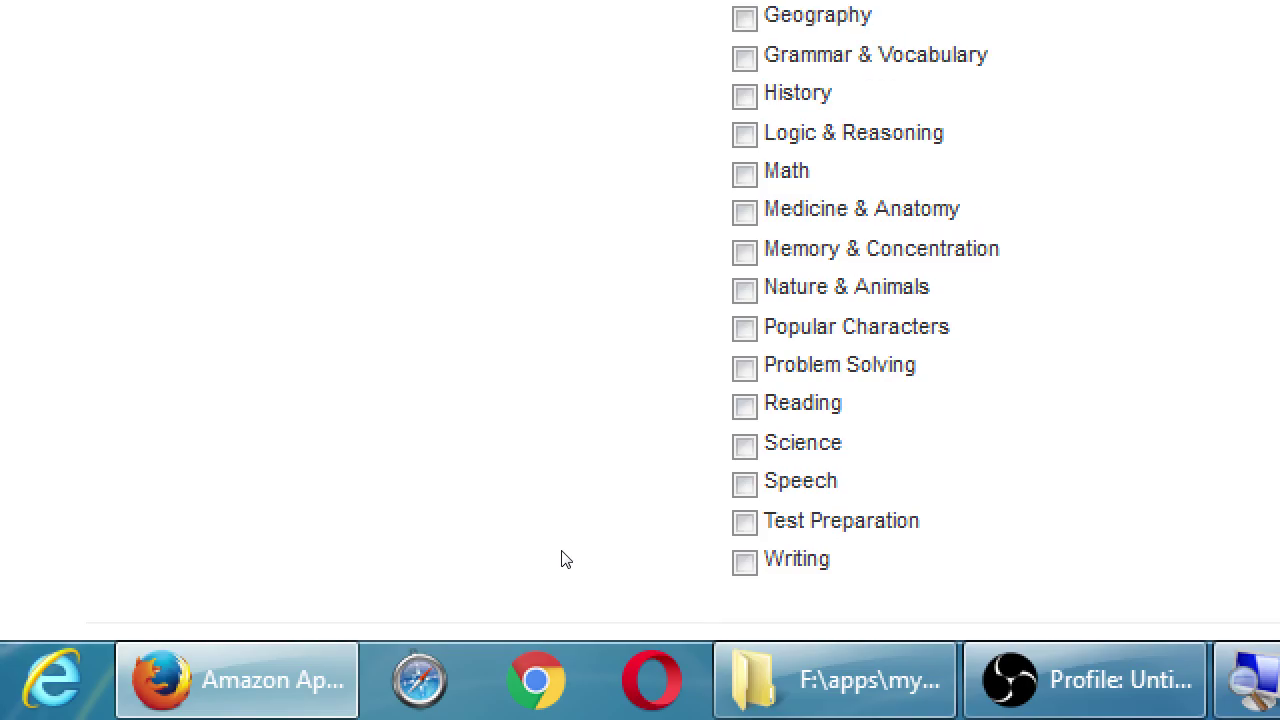
{"action": "scroll", "coordinate": [563, 559], "scroll_direction": "up", "scroll_amount": 1}
{"action": "scroll", "coordinate": [563, 559], "scroll_direction": "up", "scroll_amount": 1}
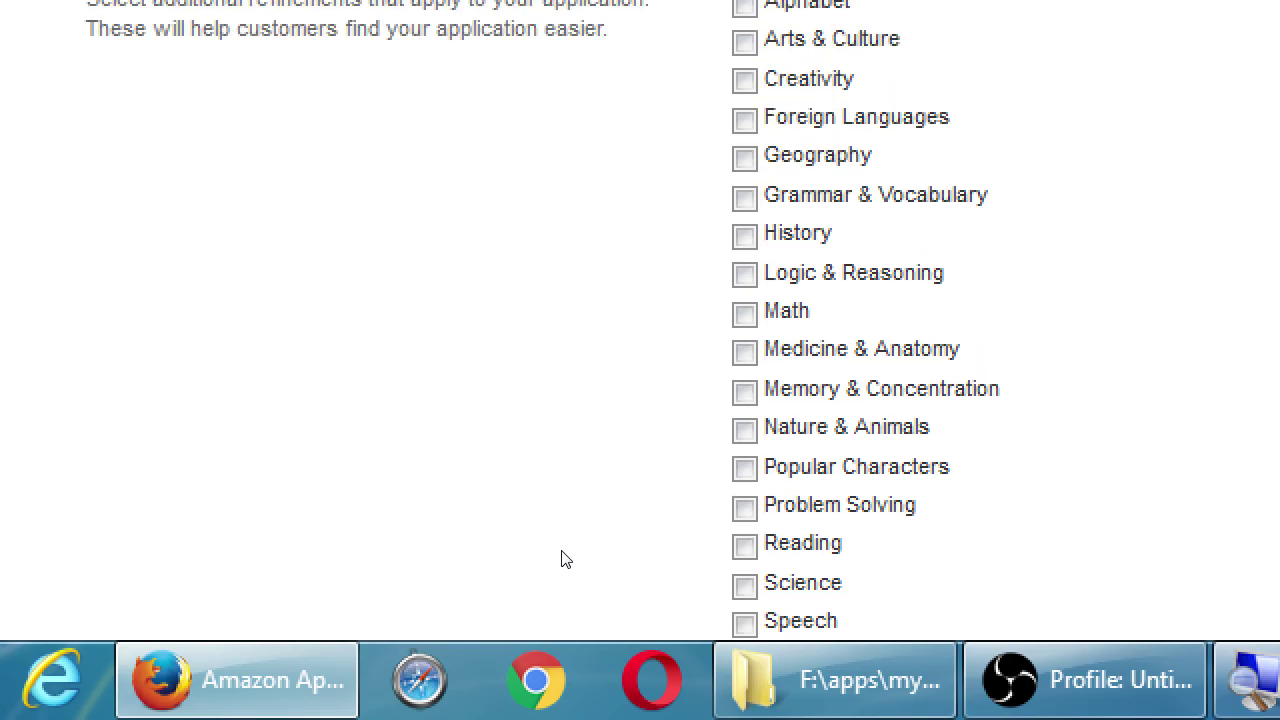
{"action": "scroll", "coordinate": [563, 559], "scroll_direction": "up", "scroll_amount": 1}
{"action": "scroll", "coordinate": [563, 559], "scroll_direction": "up", "scroll_amount": 1}
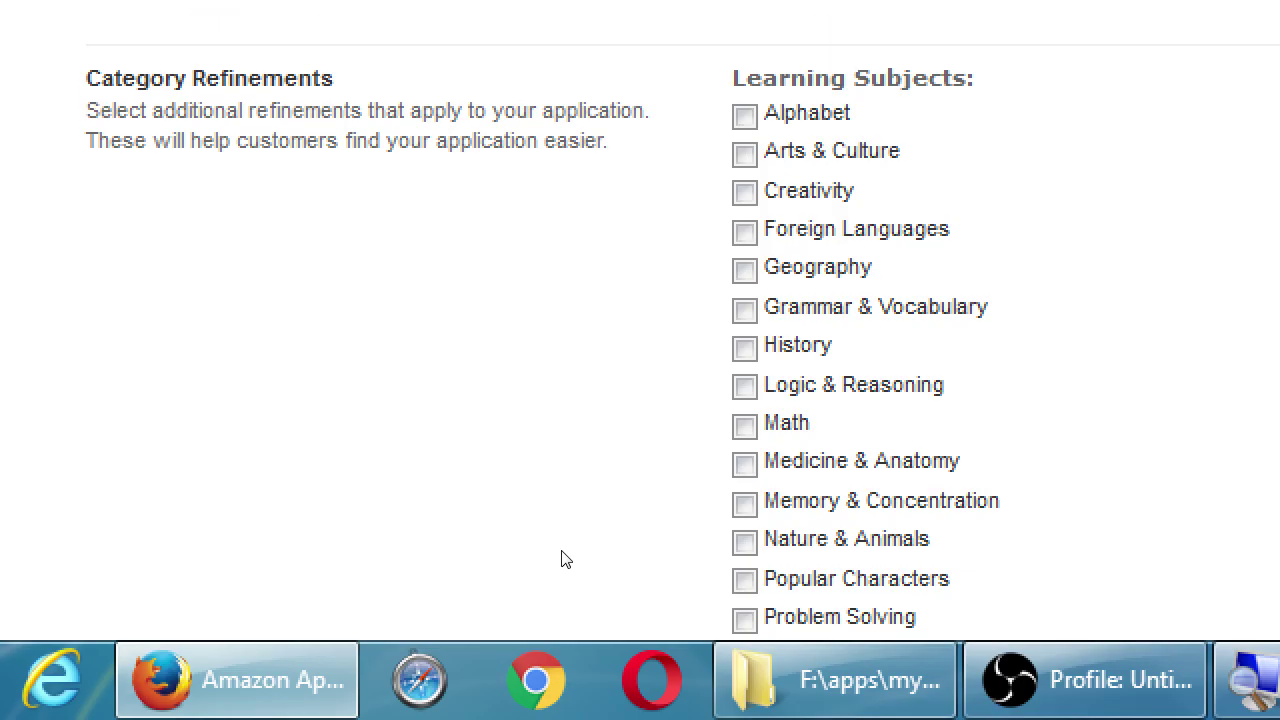
{"action": "scroll", "coordinate": [563, 559], "scroll_direction": "down", "scroll_amount": 3}
{"action": "scroll", "coordinate": [563, 559], "scroll_direction": "down", "scroll_amount": 2}
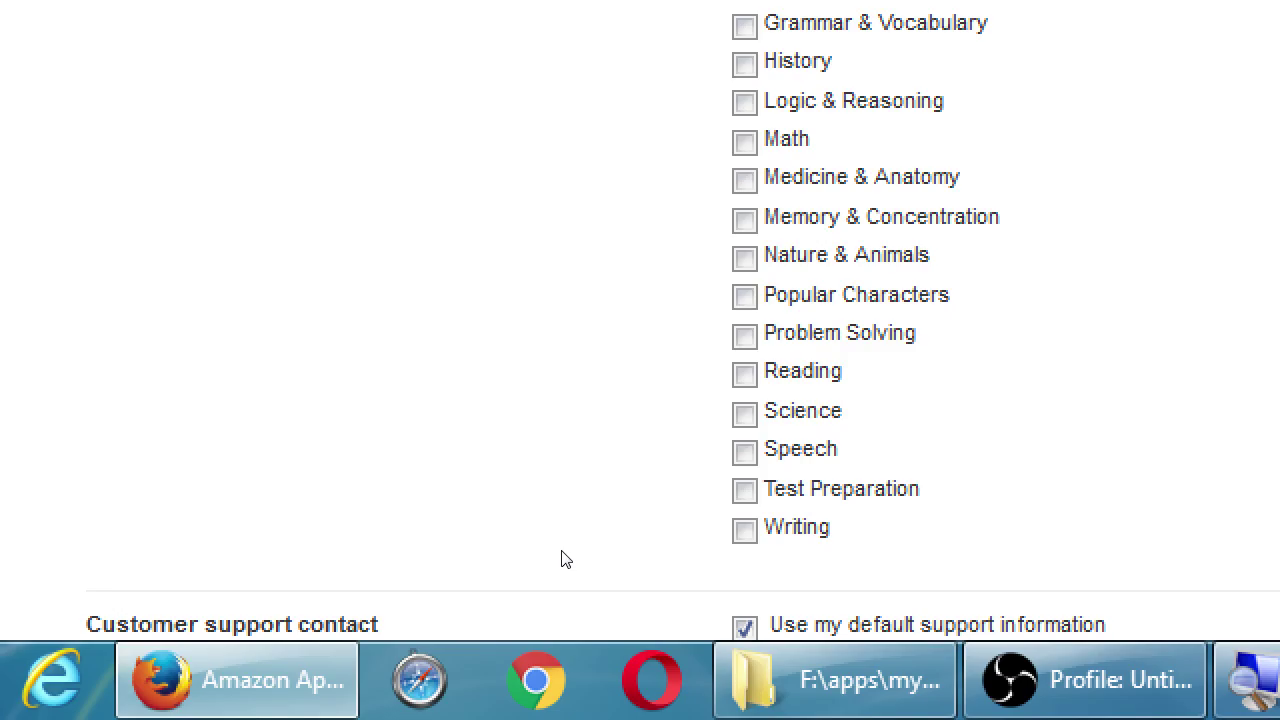
{"action": "key", "text": "super+minus"}
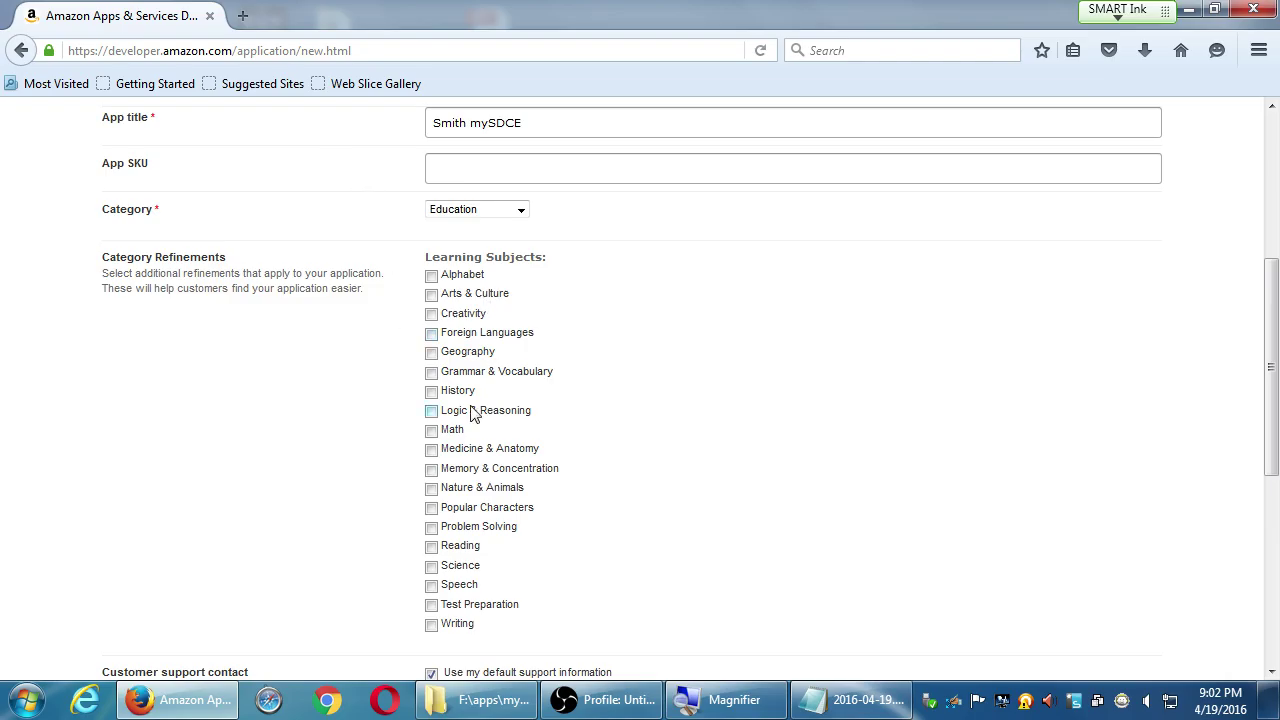
{"action": "scroll", "coordinate": [146, 434], "scroll_direction": "down", "scroll_amount": 2}
{"action": "scroll", "coordinate": [146, 434], "scroll_direction": "down", "scroll_amount": 2}
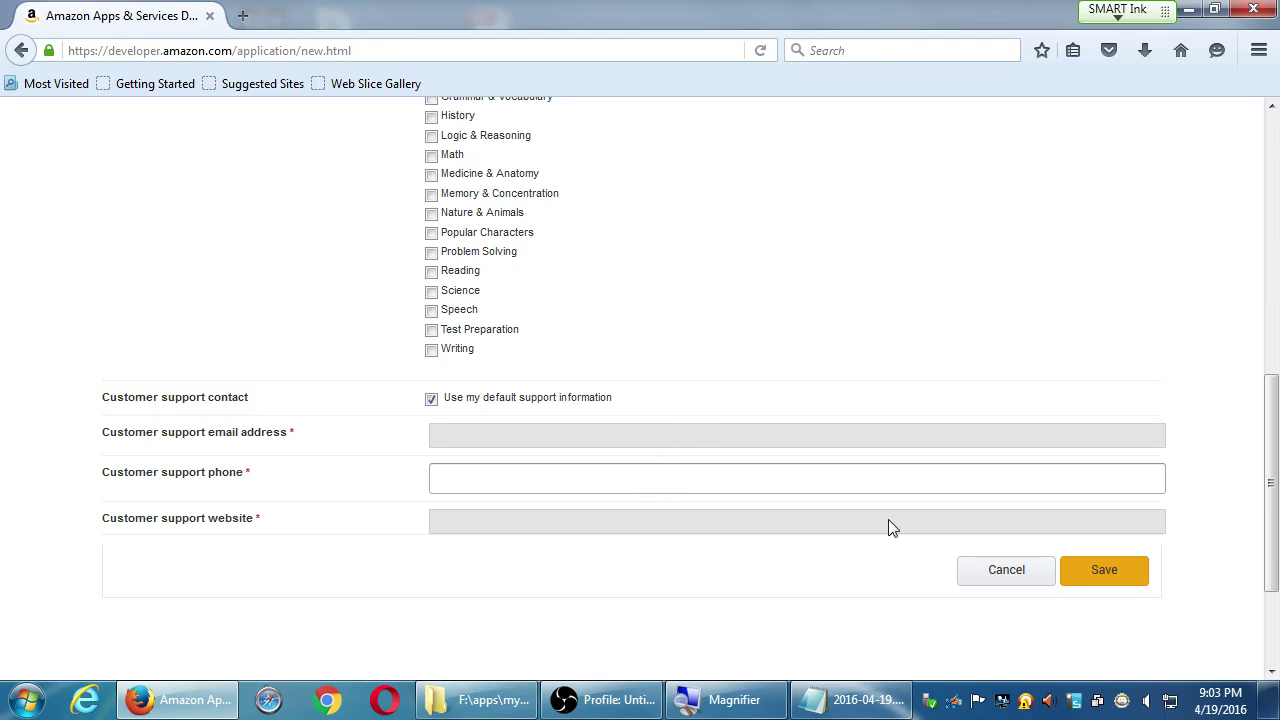
- Save the new Smith mySDCE app submission
{"action": "left_click", "coordinate": [1095, 570]}
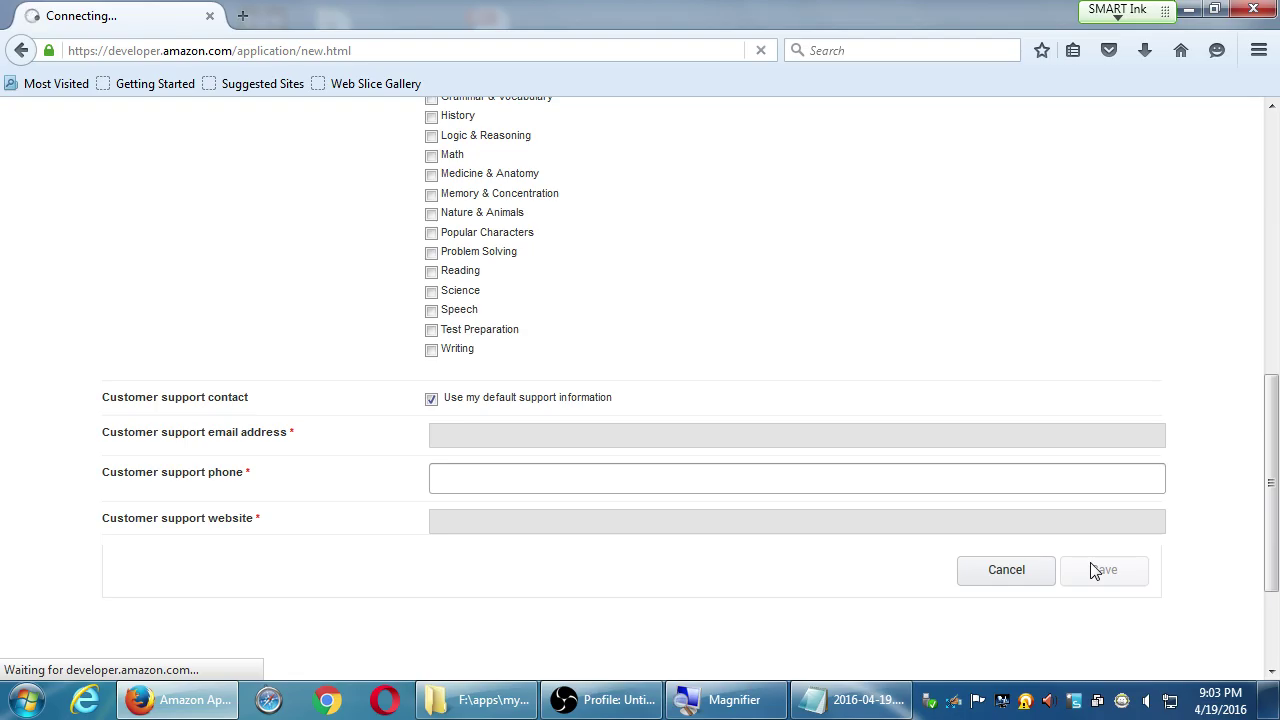
{"action": "scroll", "coordinate": [1080, 540], "scroll_direction": "up", "scroll_amount": 15}
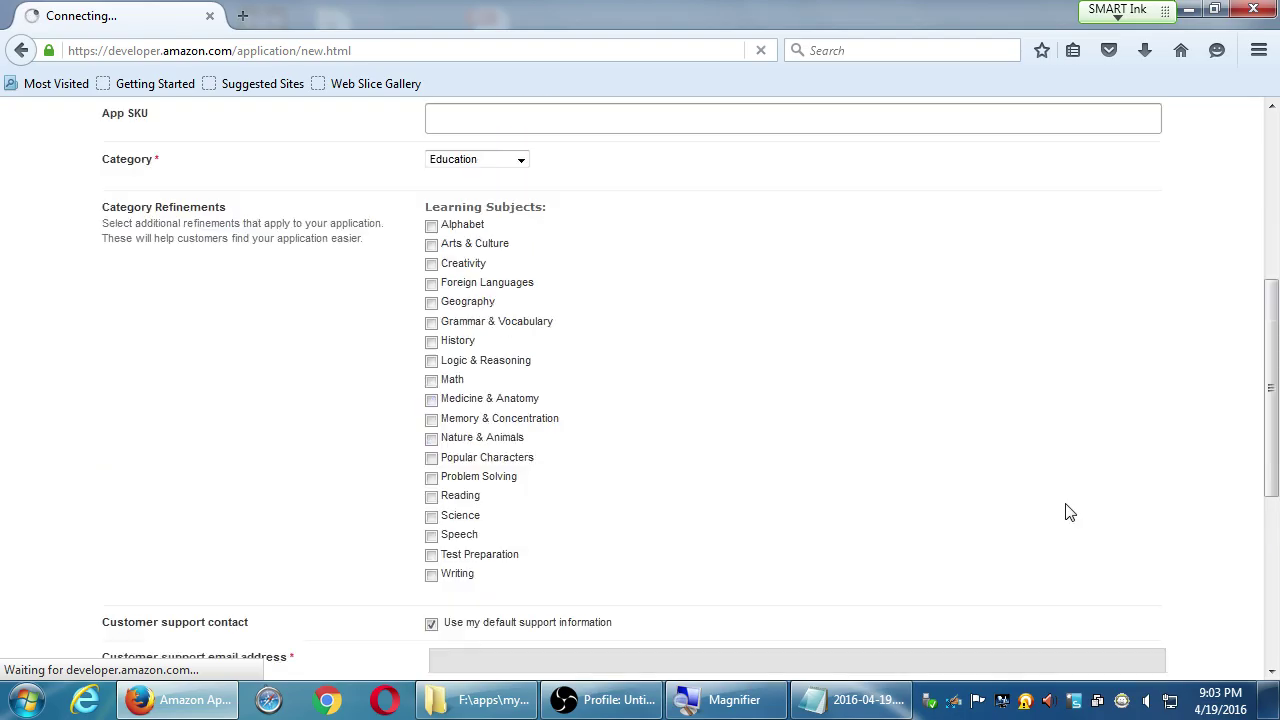
{"action": "scroll", "coordinate": [1064, 506], "scroll_direction": "up", "scroll_amount": 3}
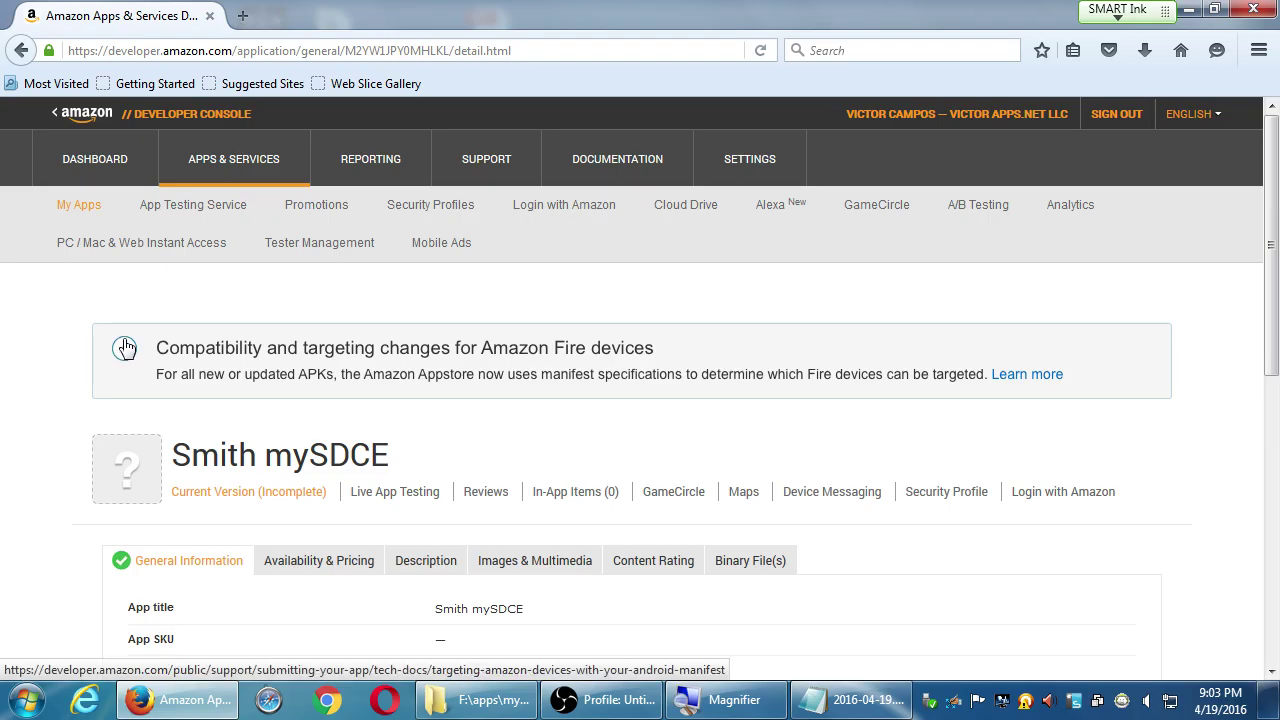
{"action": "scroll", "coordinate": [97, 385], "scroll_direction": "down", "scroll_amount": 3}
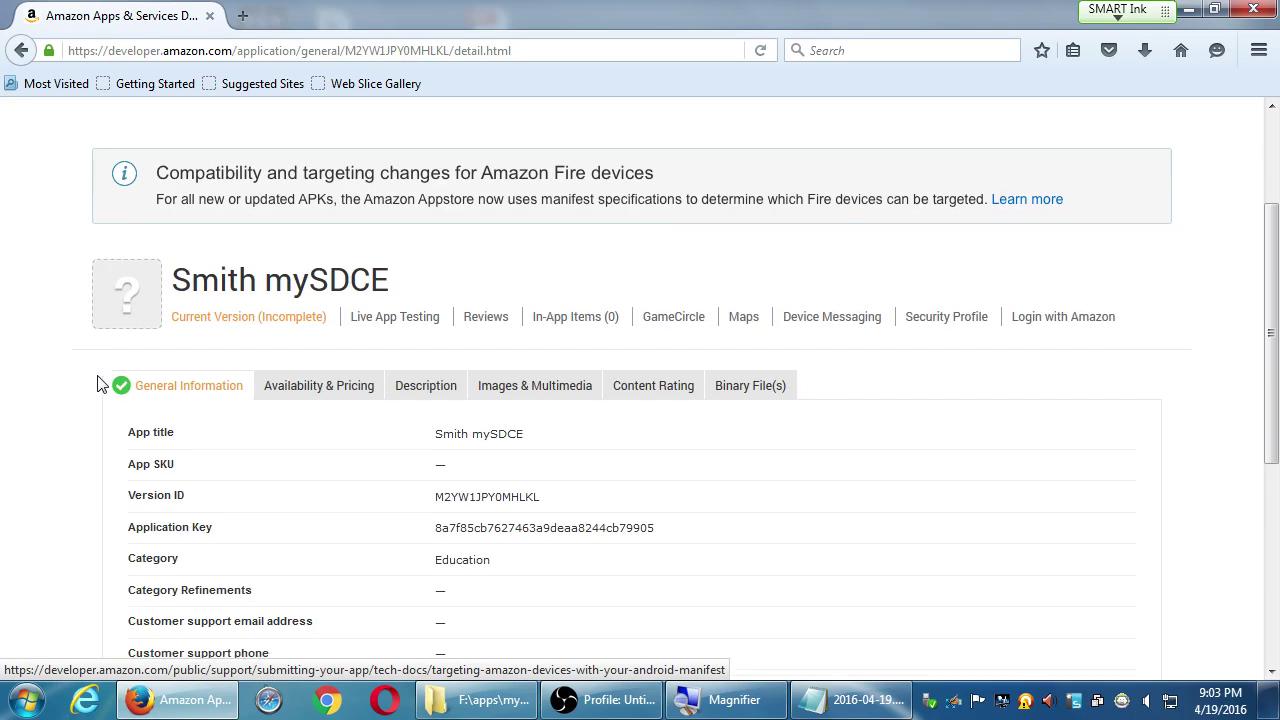
{"action": "left_click_drag", "start_coordinate": [230, 285], "coordinate": [350, 283]}
{"action": "left_click", "coordinate": [476, 264]}
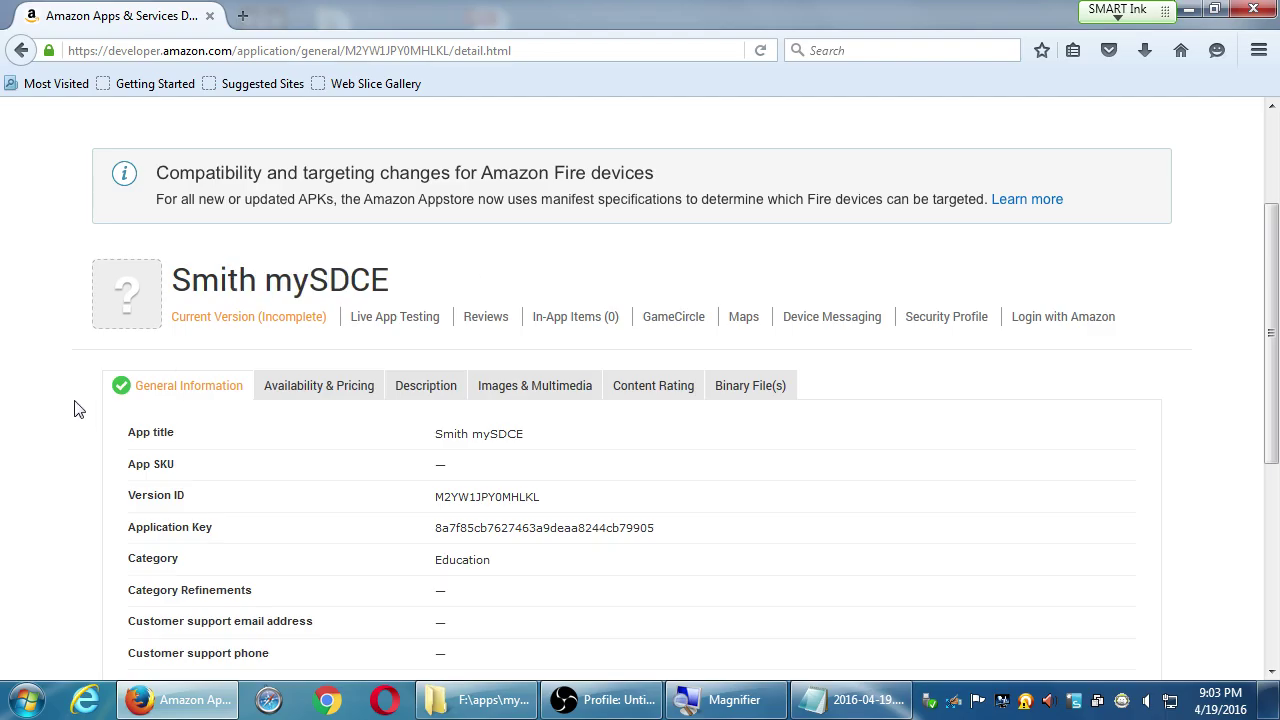
{"action": "scroll", "coordinate": [78, 407], "scroll_direction": "down", "scroll_amount": 1}
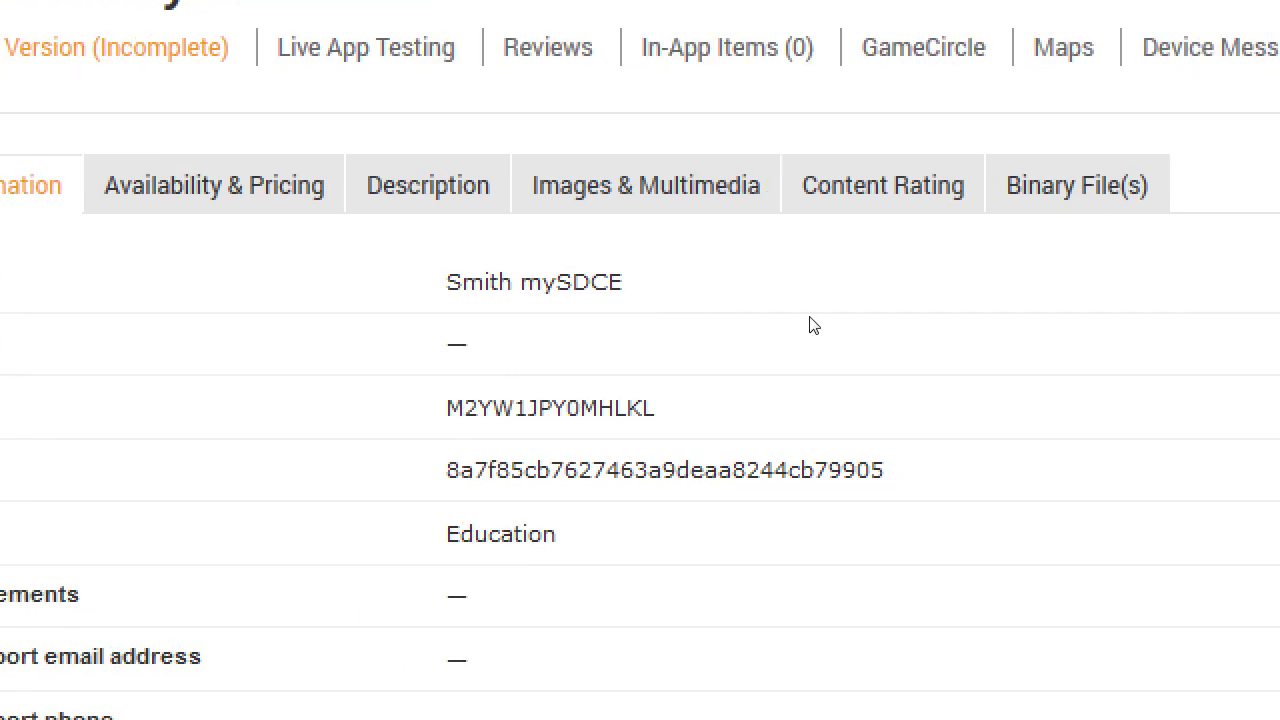
{"action": "scroll", "coordinate": [820, 335], "scroll_direction": "down", "scroll_amount": 5}
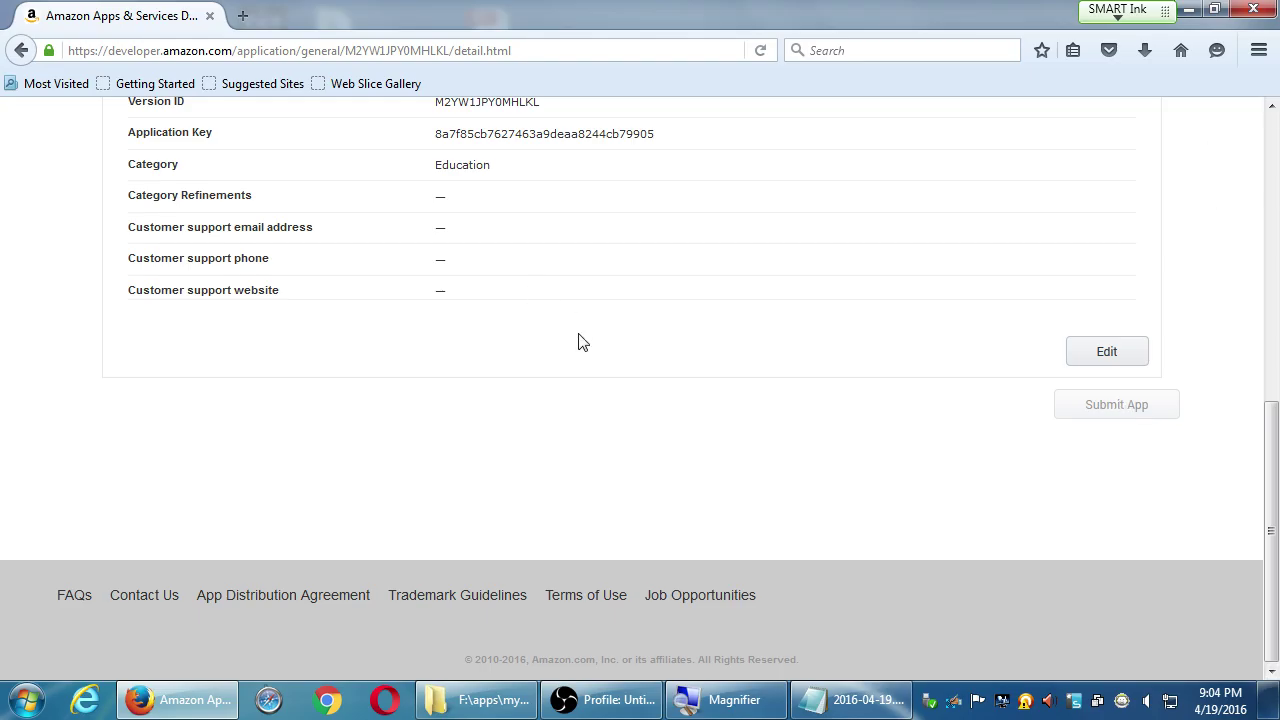
{"action": "scroll", "coordinate": [578, 341], "scroll_direction": "up", "scroll_amount": 5}
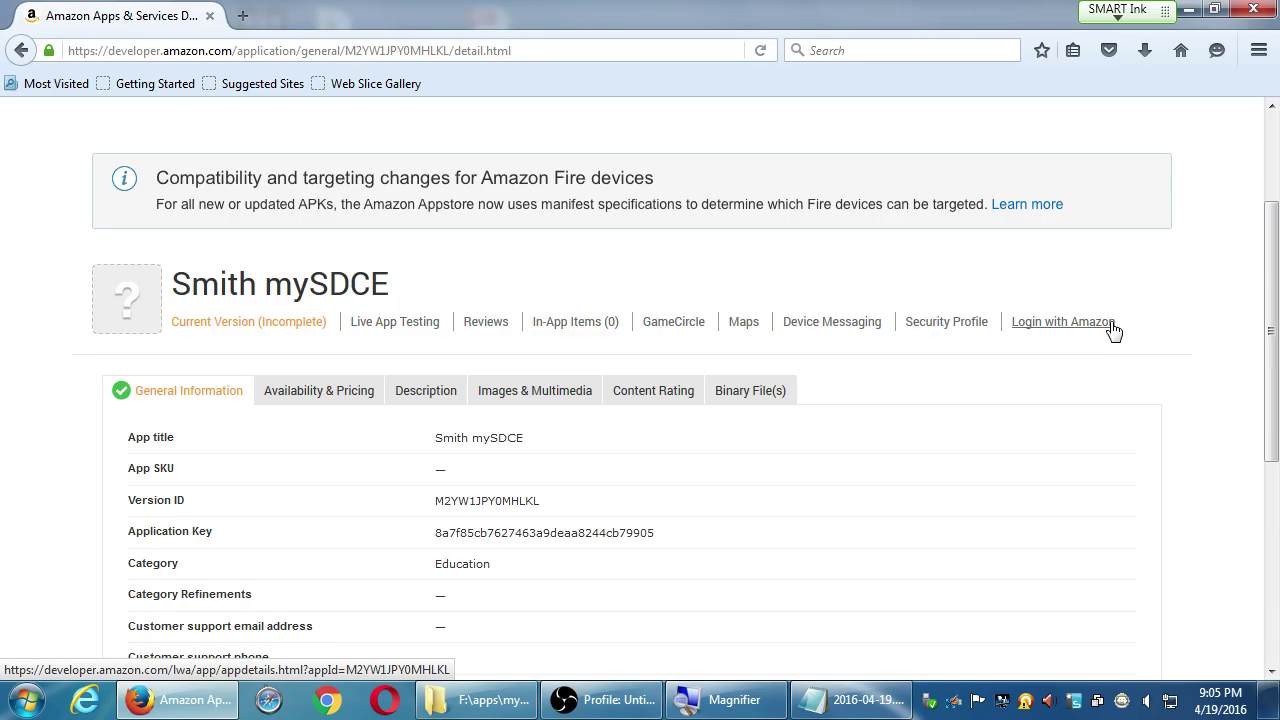
- Zoom in to review the General Information details, highlighting the app title
{"action": "key", "text": "super+plus"}
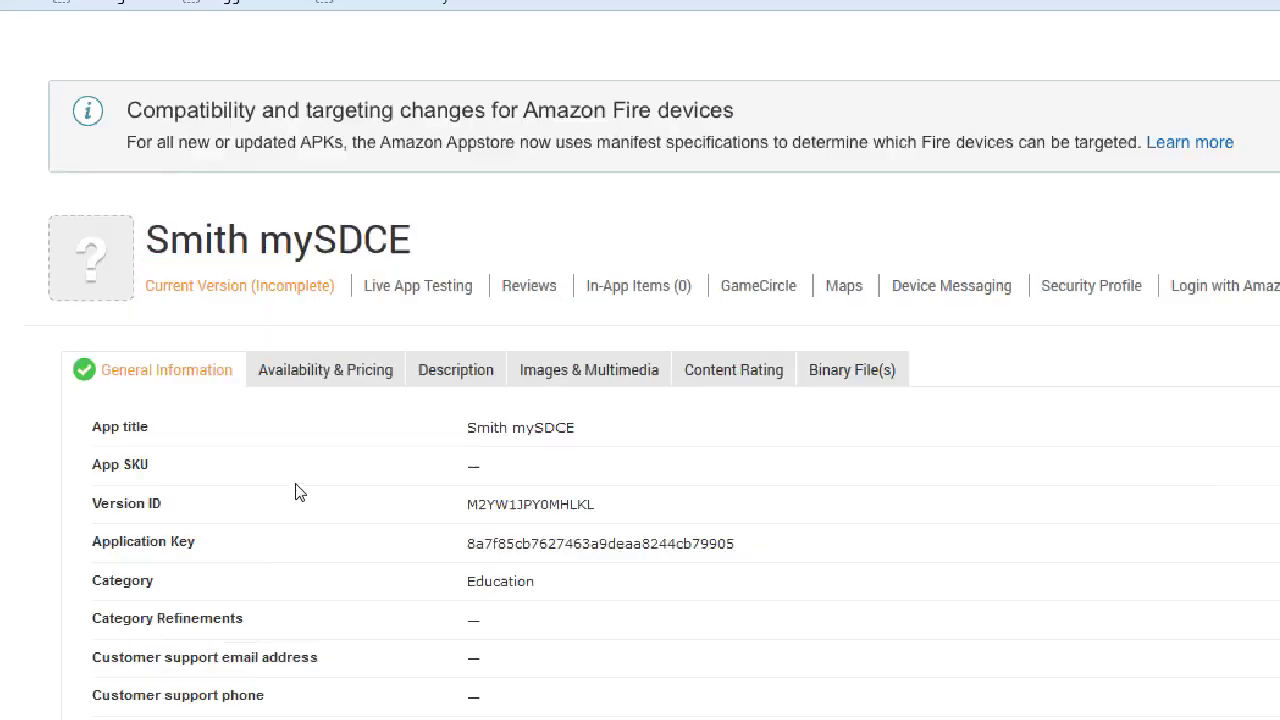
{"action": "key", "text": "super+plus"}
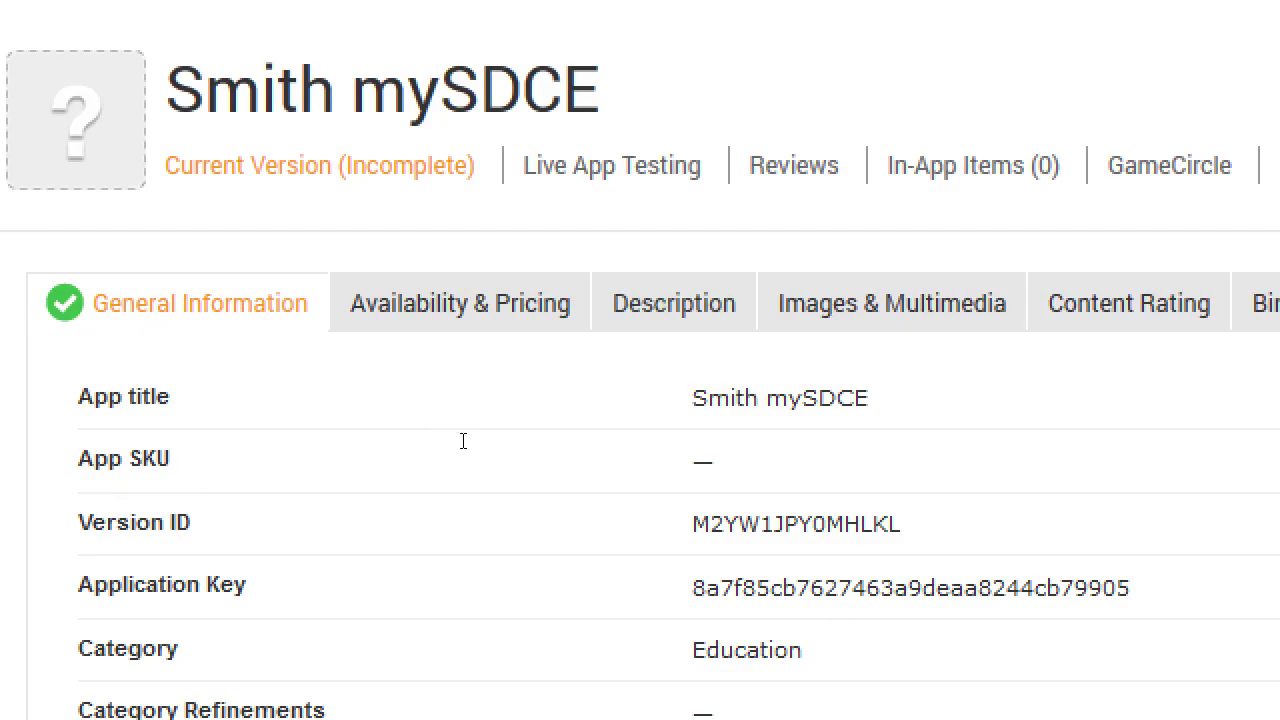
{"action": "left_click_drag", "start_coordinate": [444, 441], "coordinate": [492, 435]}
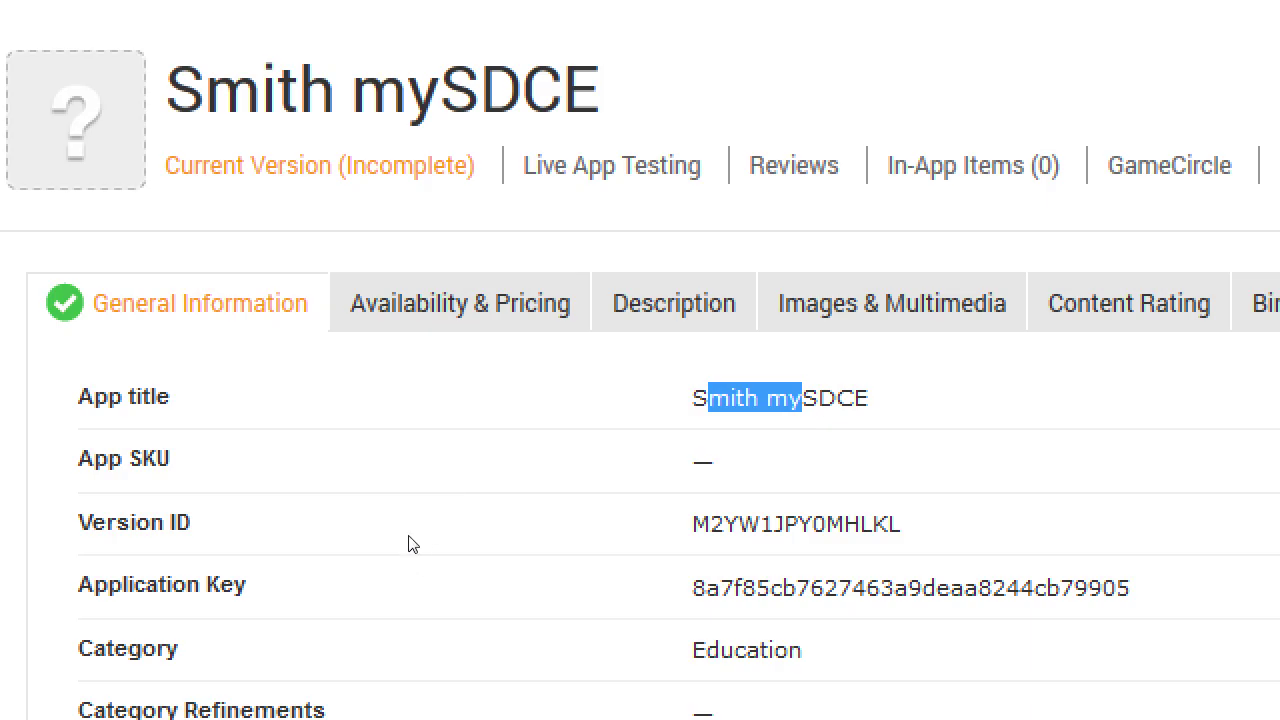
{"action": "key", "text": "super+minus"}
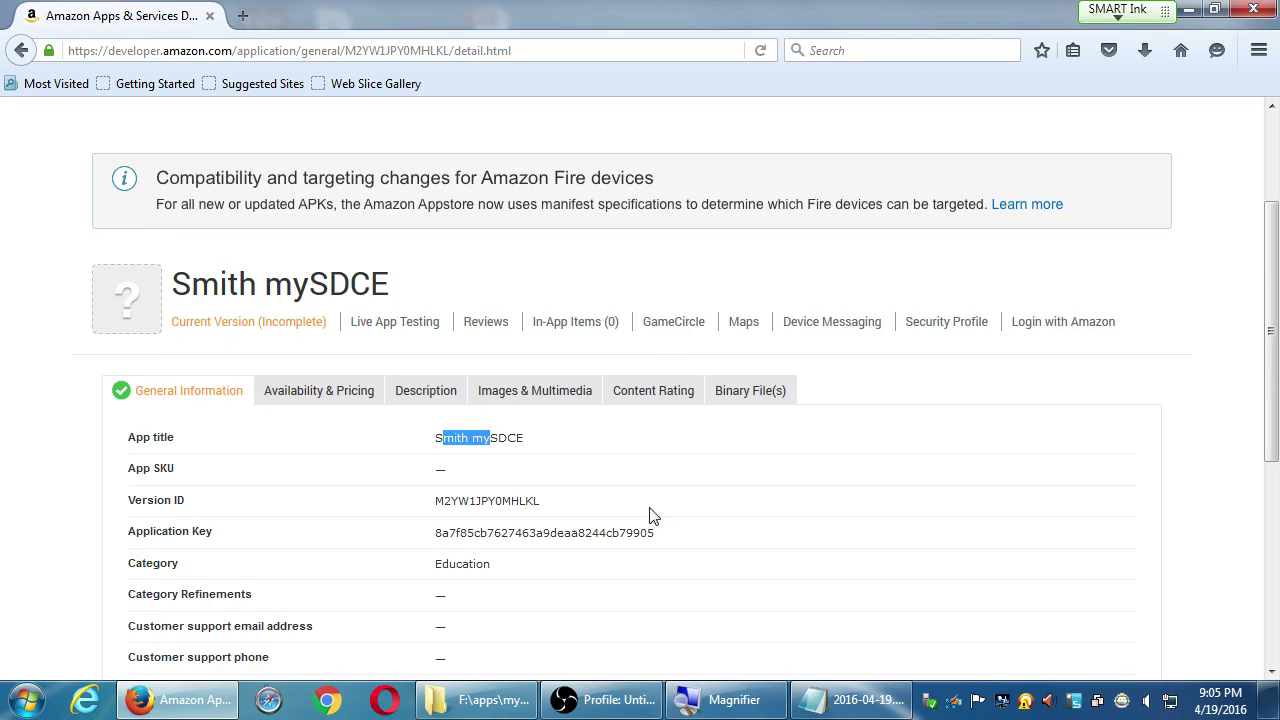
{"action": "left_click", "coordinate": [649, 515]}
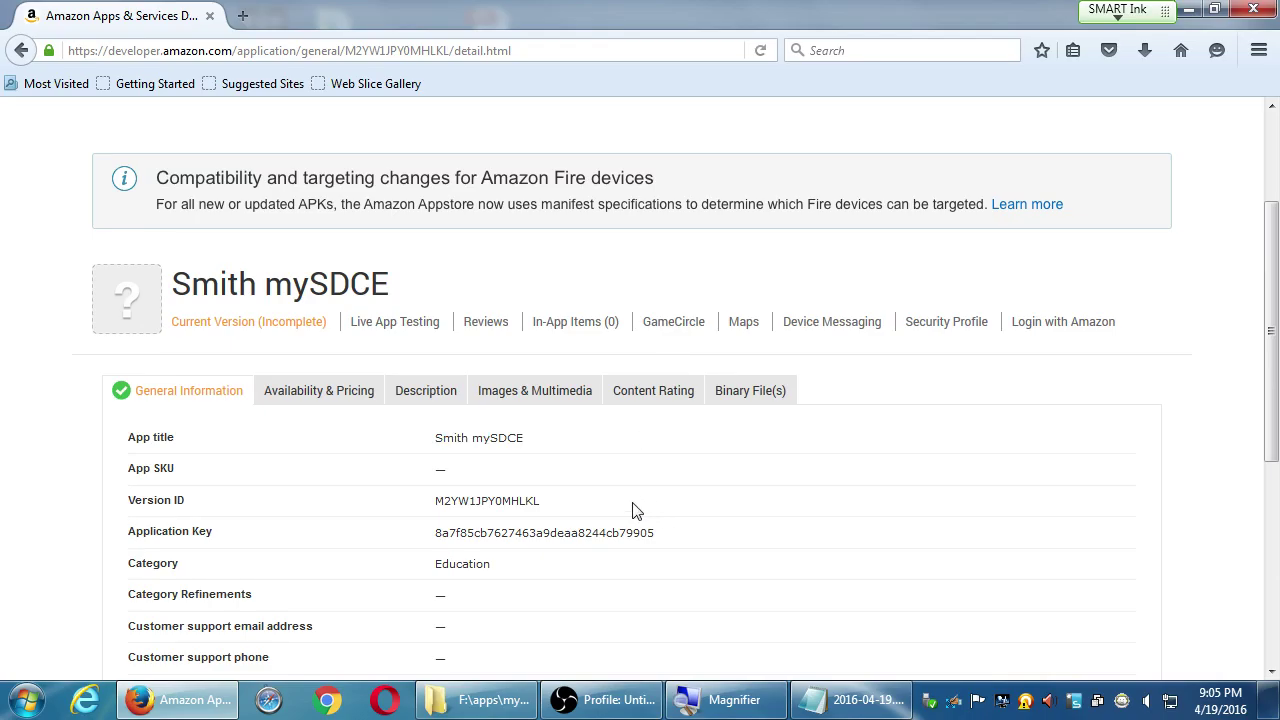
- Go to Availability & Pricing and view the standard-or-Underground app question
{"action": "left_click", "coordinate": [302, 404]}
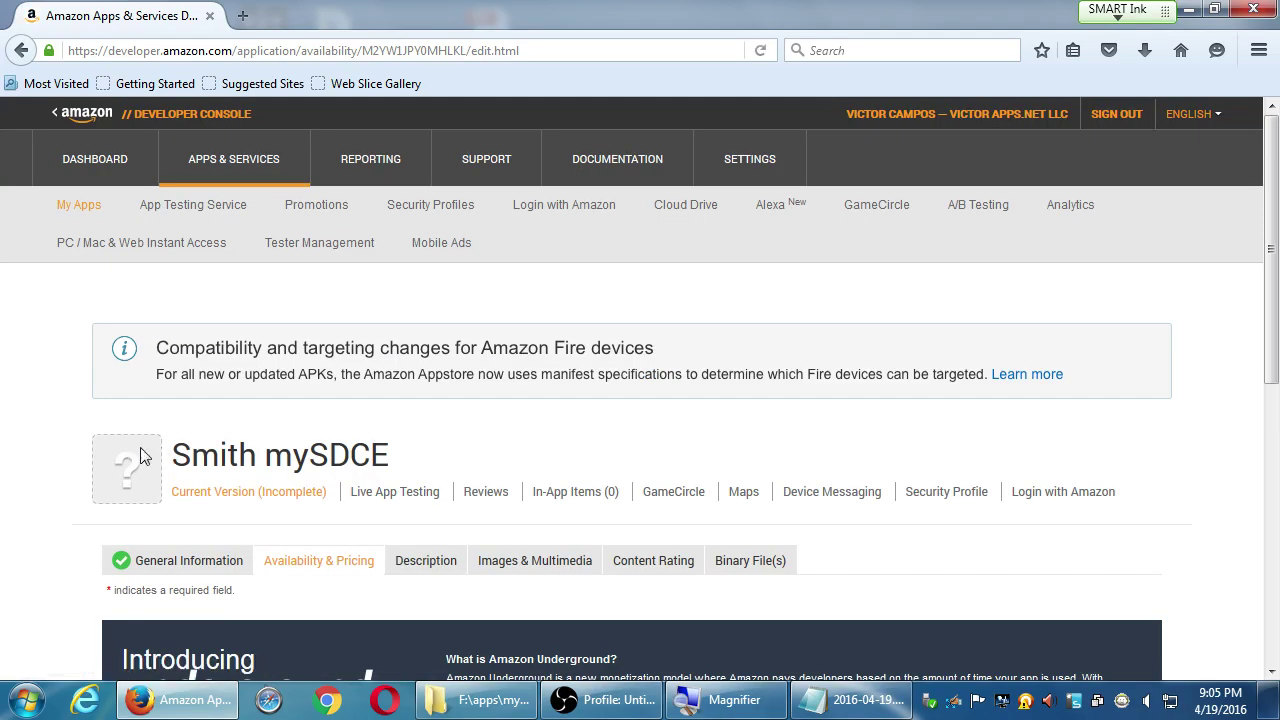
{"action": "scroll", "coordinate": [110, 458], "scroll_direction": "down", "scroll_amount": 4}
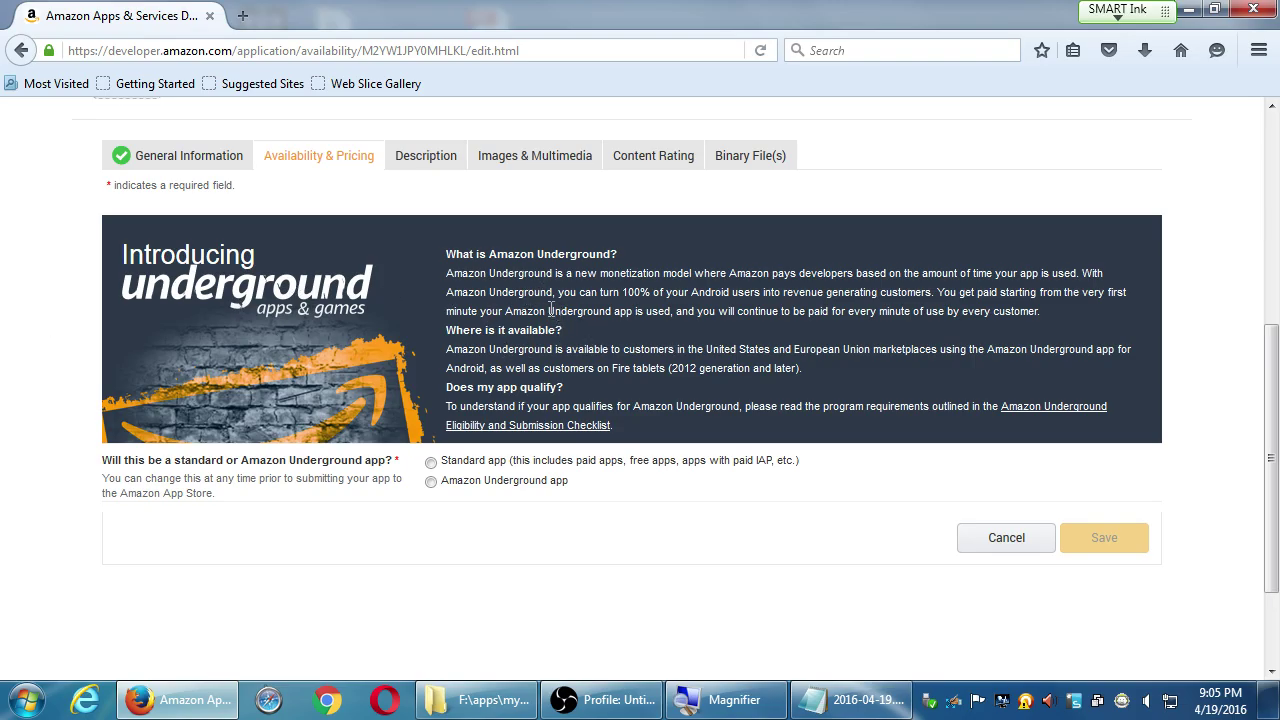
{"action": "left_click_drag", "start_coordinate": [550, 310], "coordinate": [806, 365]}
{"action": "left_click", "coordinate": [807, 337]}
- Choose Standard app after previewing Underground, keeping all countries, free, and unreleased
{"action": "key", "text": "super+plus"}
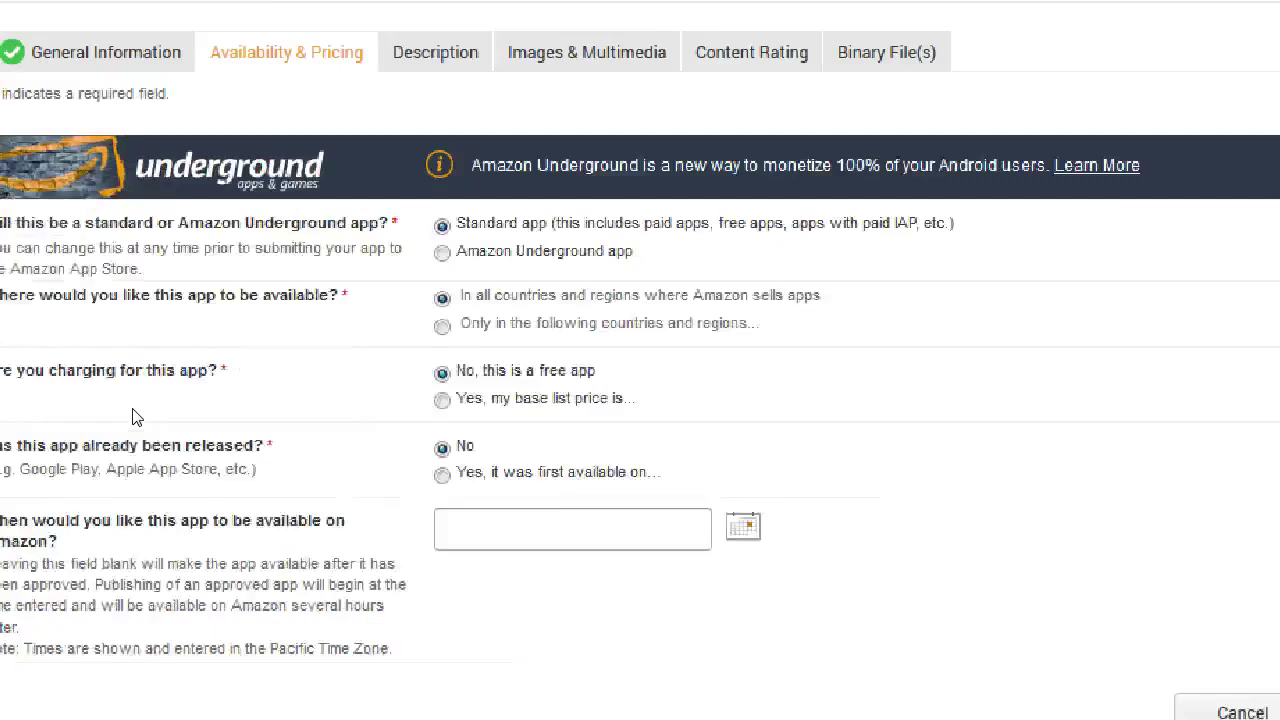
{"action": "scroll", "coordinate": [407, 388], "scroll_direction": "up", "scroll_amount": 5}
{"action": "scroll", "coordinate": [477, 505], "scroll_direction": "down", "scroll_amount": 1}
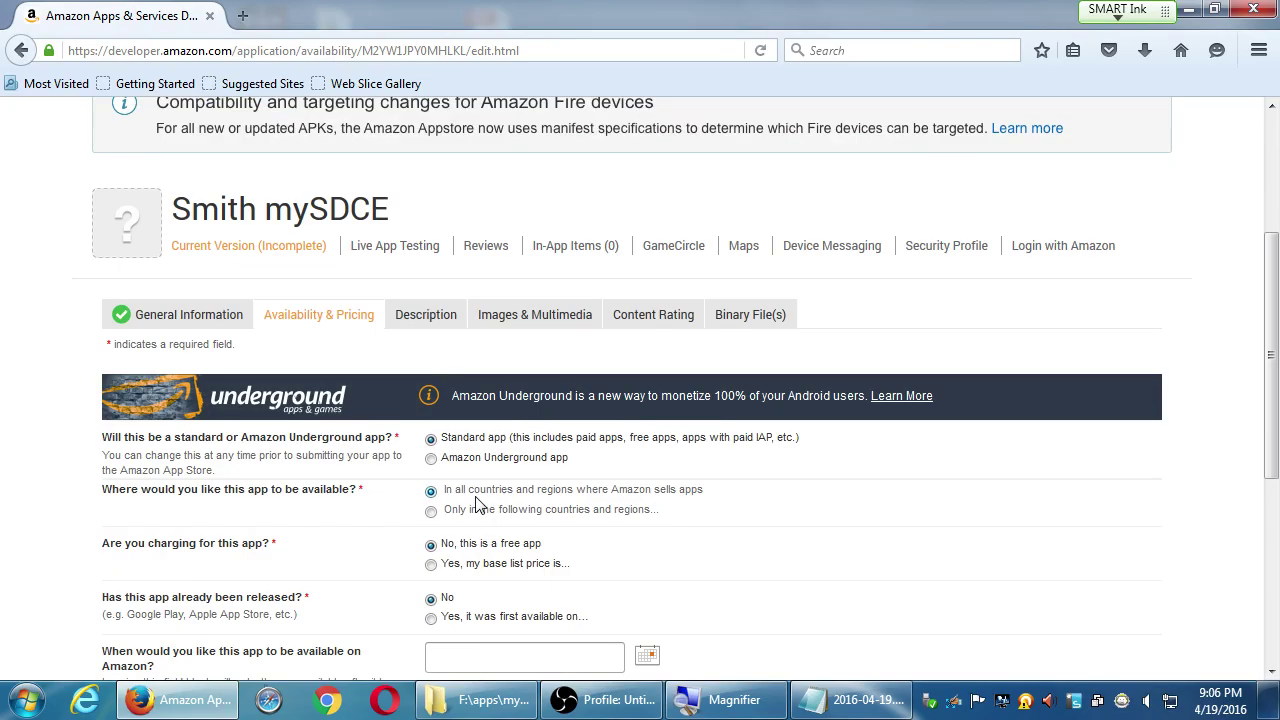
{"action": "left_click", "coordinate": [431, 459]}
{"action": "scroll", "coordinate": [423, 486], "scroll_direction": "down", "scroll_amount": 1}
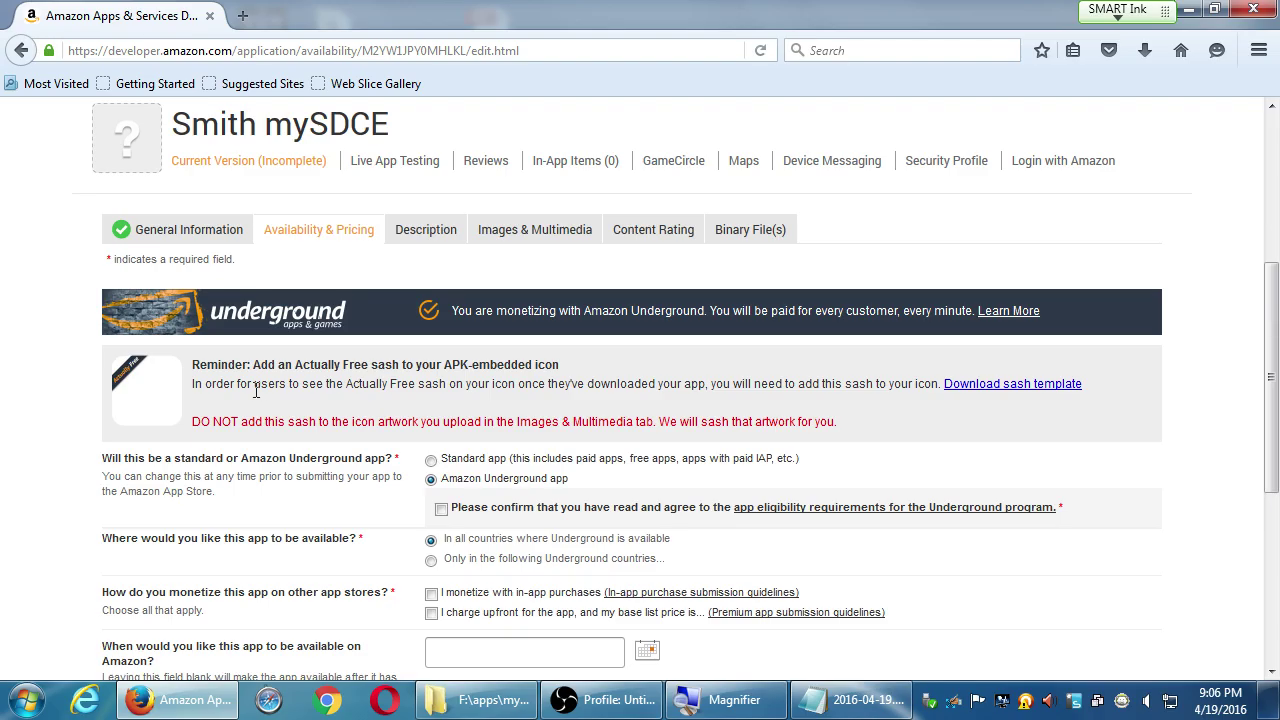
{"action": "left_click", "coordinate": [431, 461]}
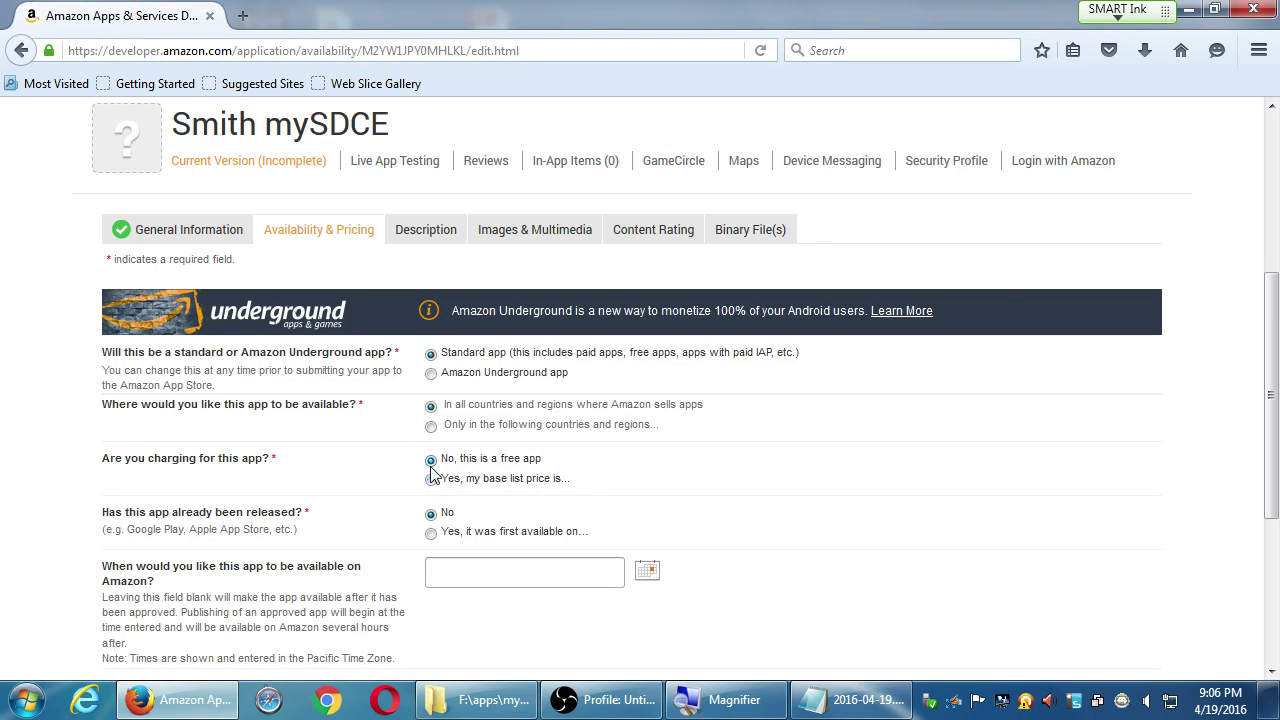
{"action": "scroll", "coordinate": [400, 503], "scroll_direction": "up", "scroll_amount": 2}
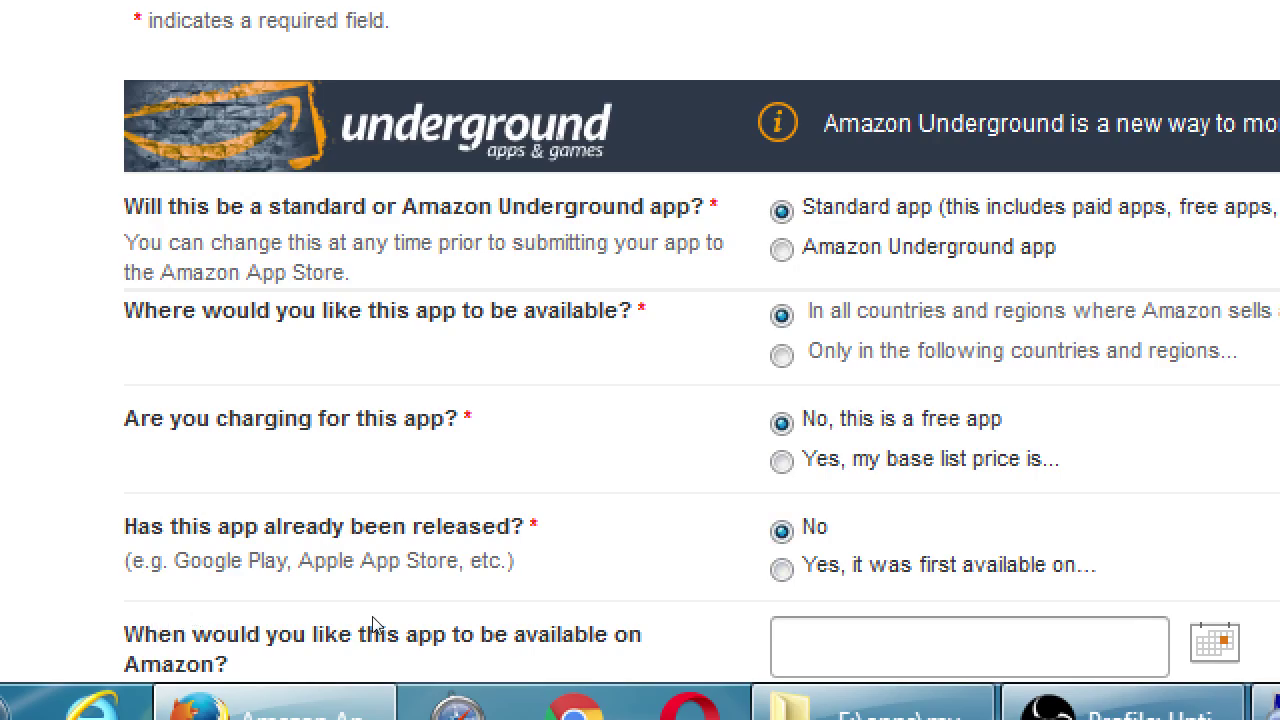
{"action": "scroll", "coordinate": [370, 625], "scroll_direction": "down", "scroll_amount": 4}
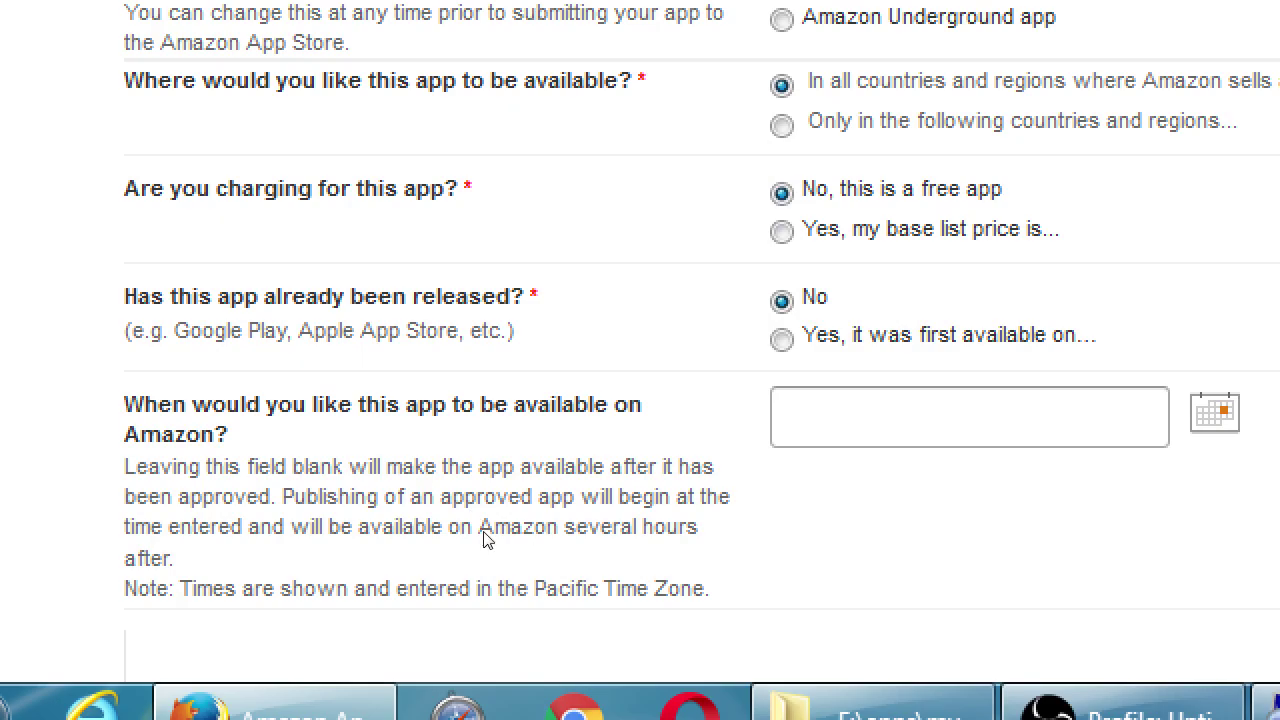
{"action": "scroll", "coordinate": [385, 607], "scroll_direction": "down", "scroll_amount": 1}
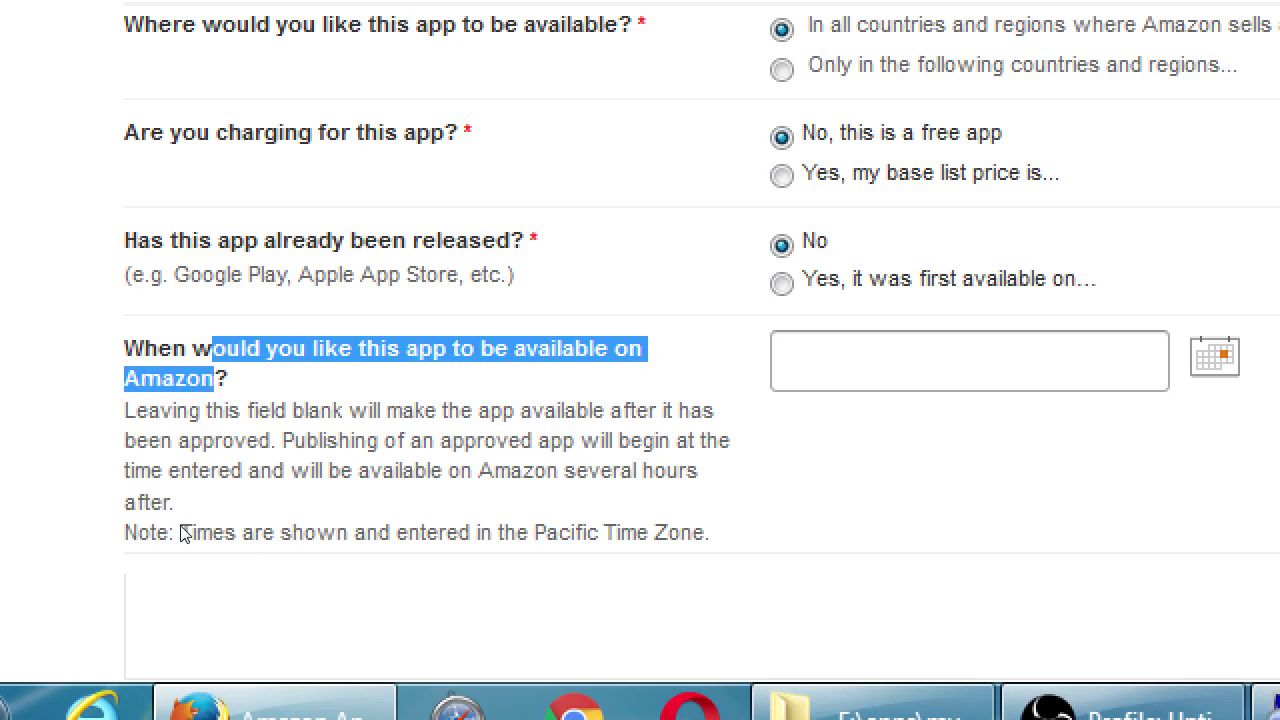
{"action": "key", "text": "Tab"}
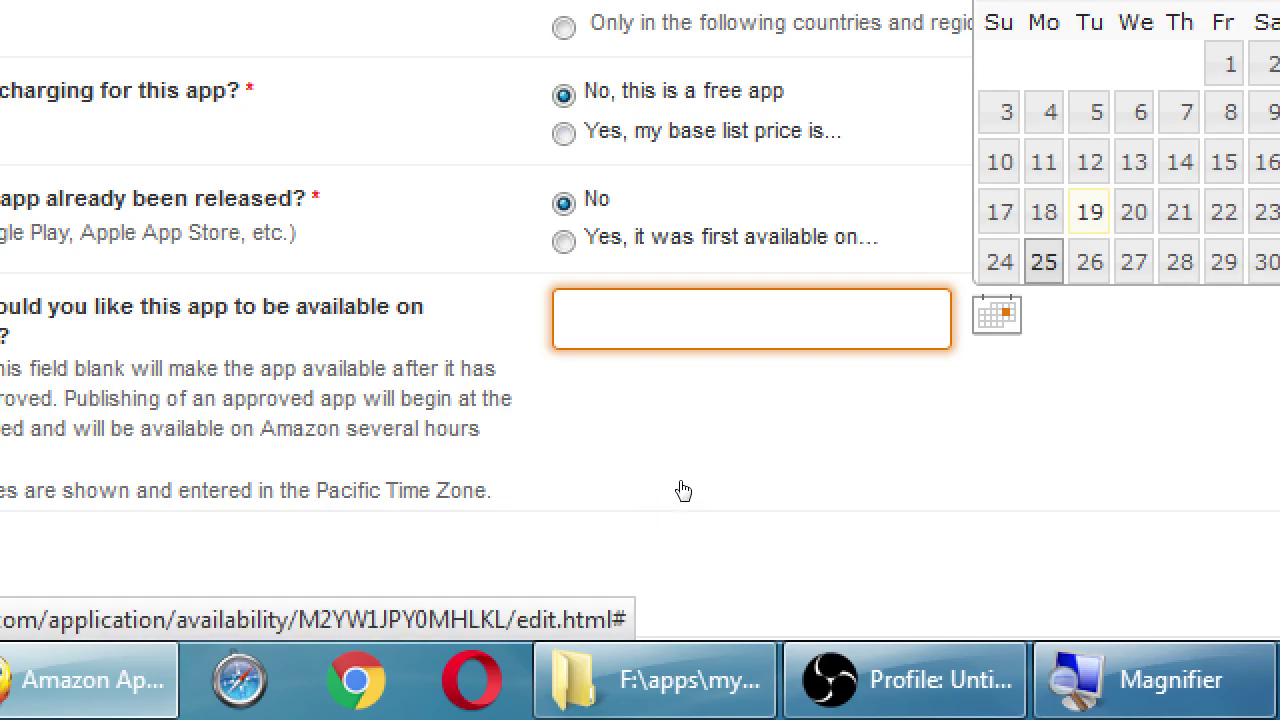
{"action": "left_click", "coordinate": [713, 583]}
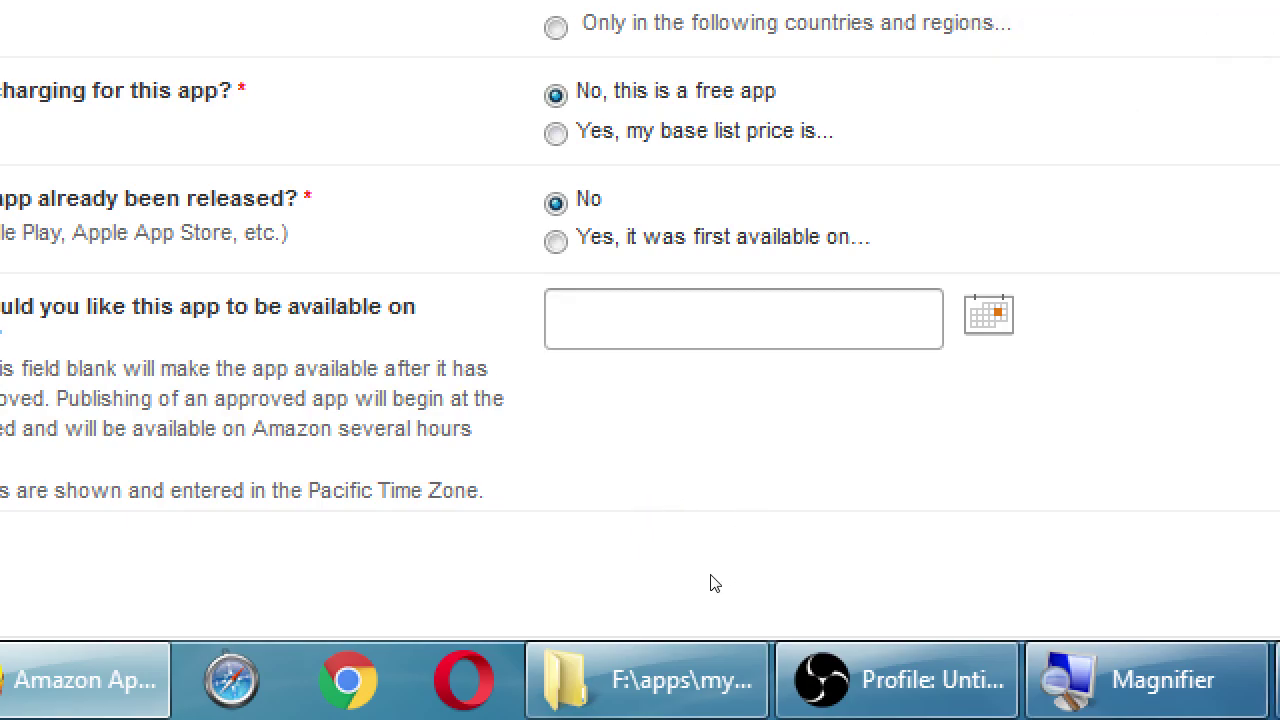
{"action": "key", "text": "super+minus"}
{"action": "scroll", "coordinate": [743, 570], "scroll_direction": "up", "scroll_amount": 3}
{"action": "scroll", "coordinate": [743, 575], "scroll_direction": "down", "scroll_amount": 5}
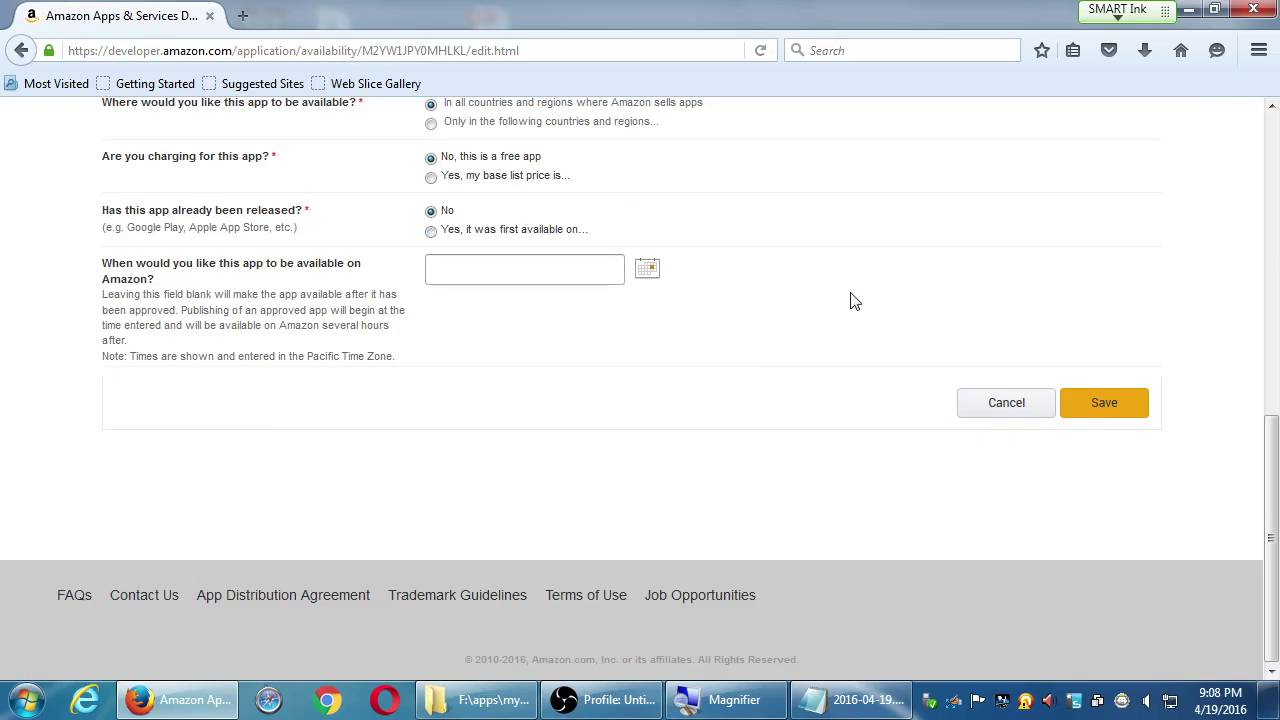
{"action": "left_click", "coordinate": [1080, 410]}
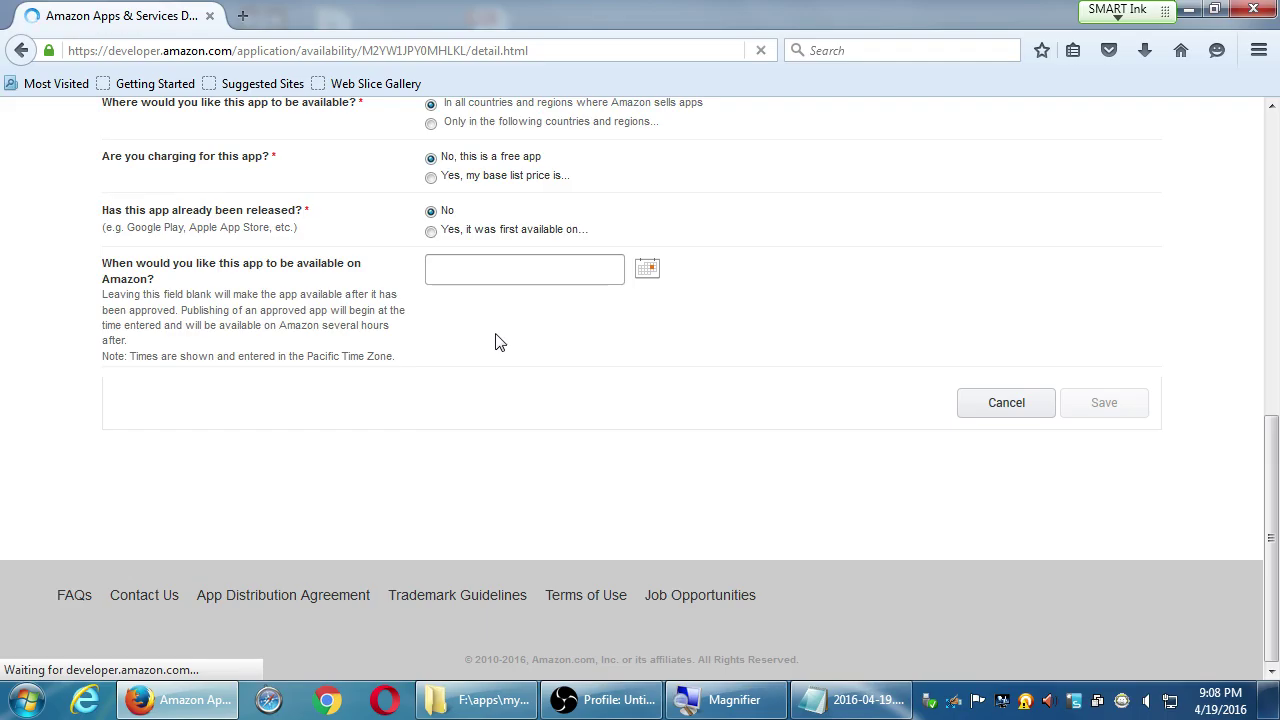
{"action": "scroll", "coordinate": [308, 553], "scroll_direction": "down", "scroll_amount": 2}
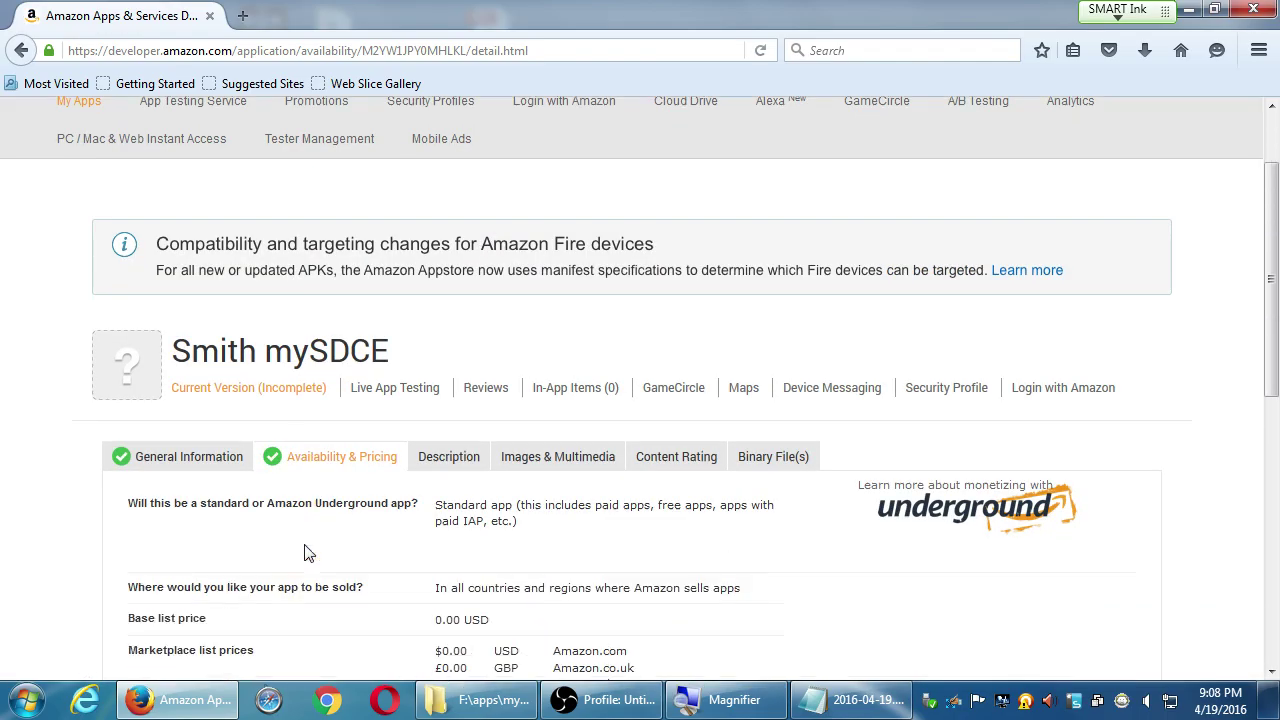
{"action": "scroll", "coordinate": [308, 553], "scroll_direction": "down", "scroll_amount": 2}
{"action": "scroll", "coordinate": [310, 545], "scroll_direction": "down", "scroll_amount": 2}
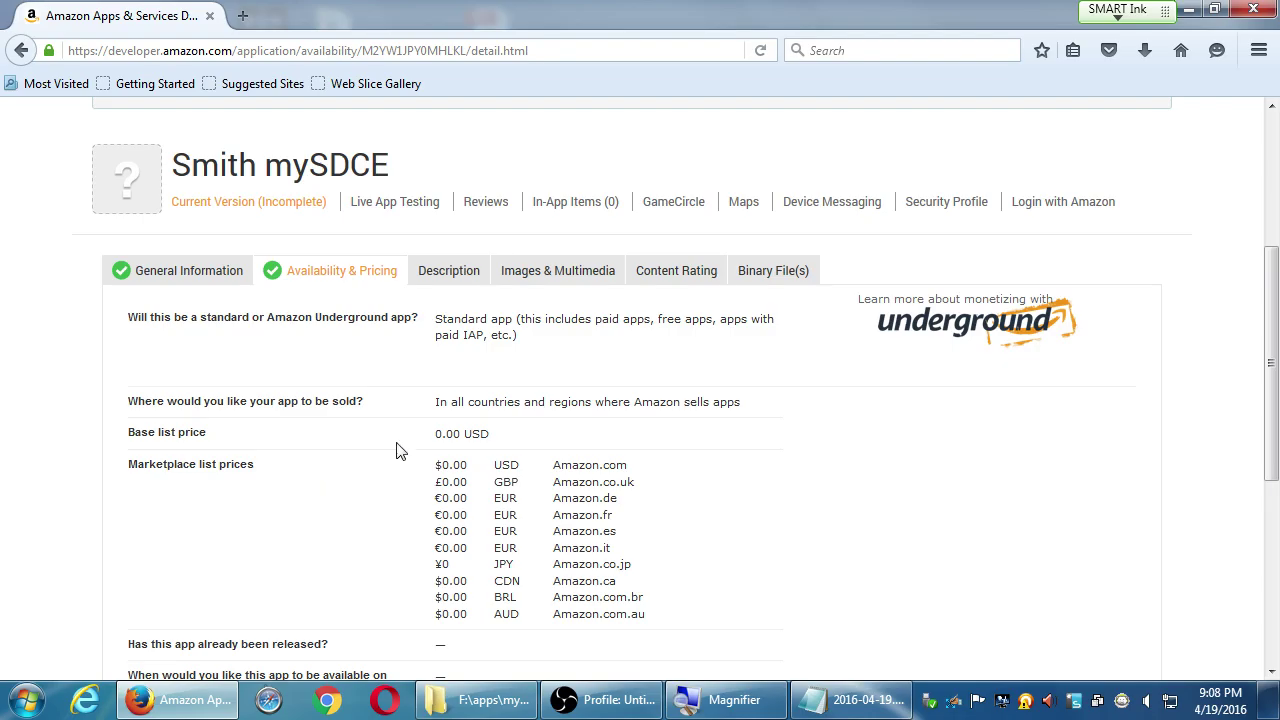
{"action": "scroll", "coordinate": [520, 500], "scroll_direction": "down", "scroll_amount": 2}
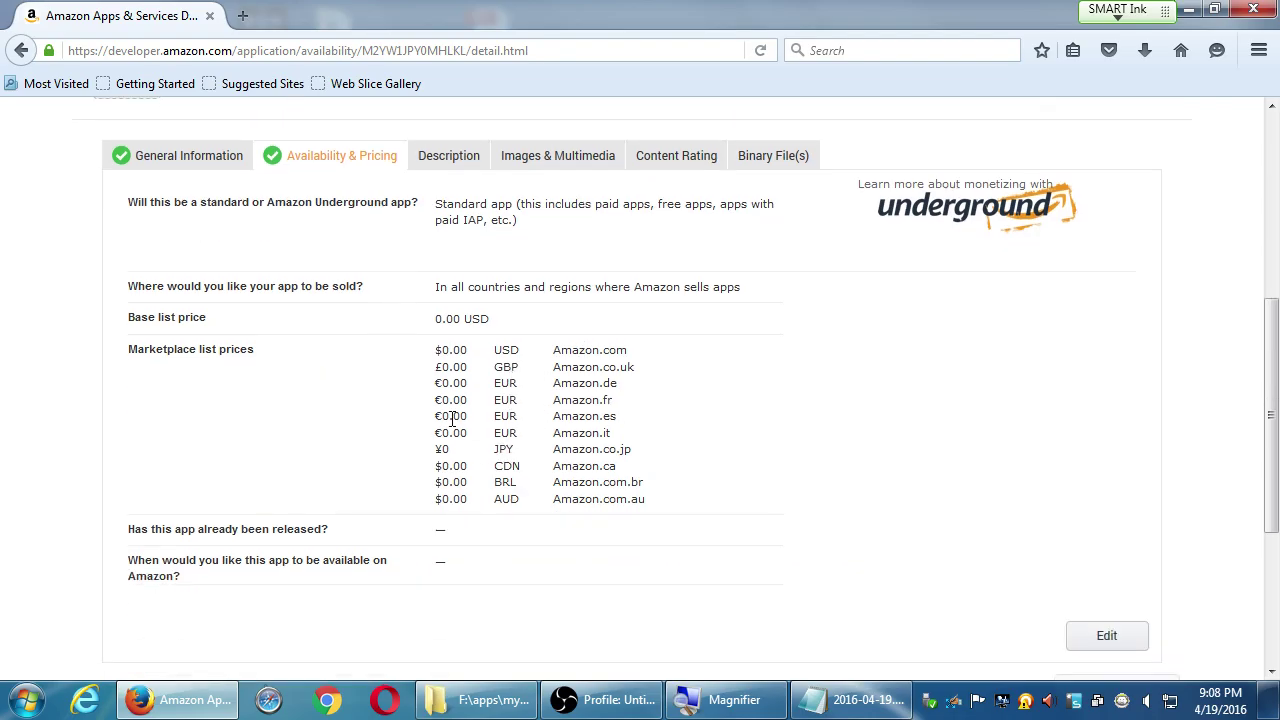
{"action": "left_click_drag", "start_coordinate": [459, 368], "coordinate": [616, 450]}
{"action": "left_click", "coordinate": [670, 449]}
{"action": "left_click", "coordinate": [437, 170]}
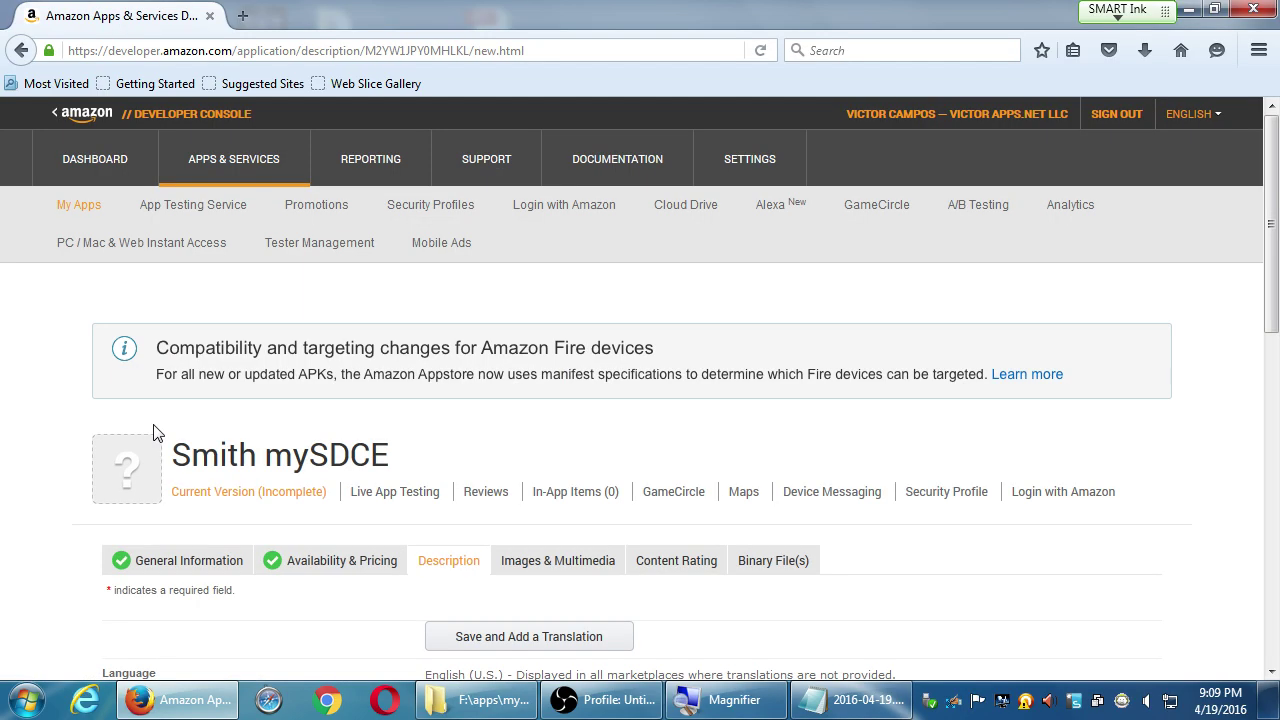
{"action": "scroll", "coordinate": [143, 434], "scroll_direction": "down", "scroll_amount": 2}
{"action": "scroll", "coordinate": [100, 409], "scroll_direction": "down", "scroll_amount": 3}
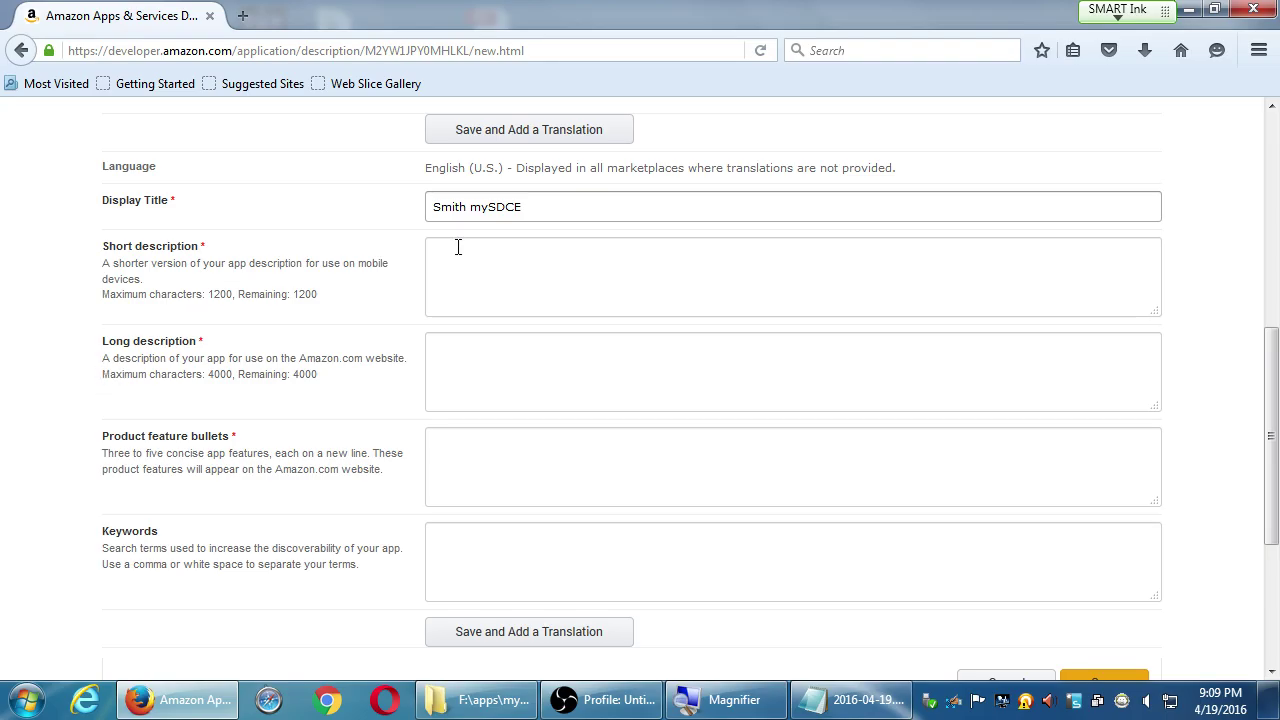
{"action": "left_click_drag", "start_coordinate": [540, 206], "coordinate": [394, 200]}
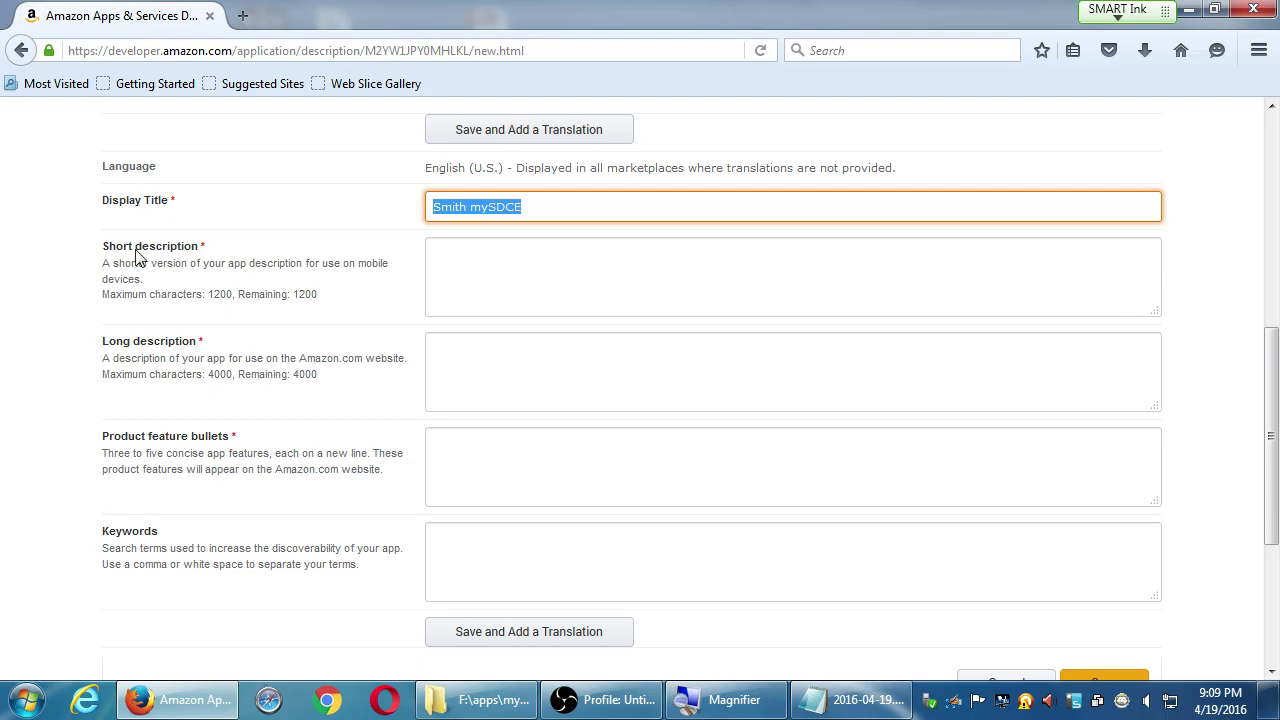
{"action": "double_click", "coordinate": [219, 296]}
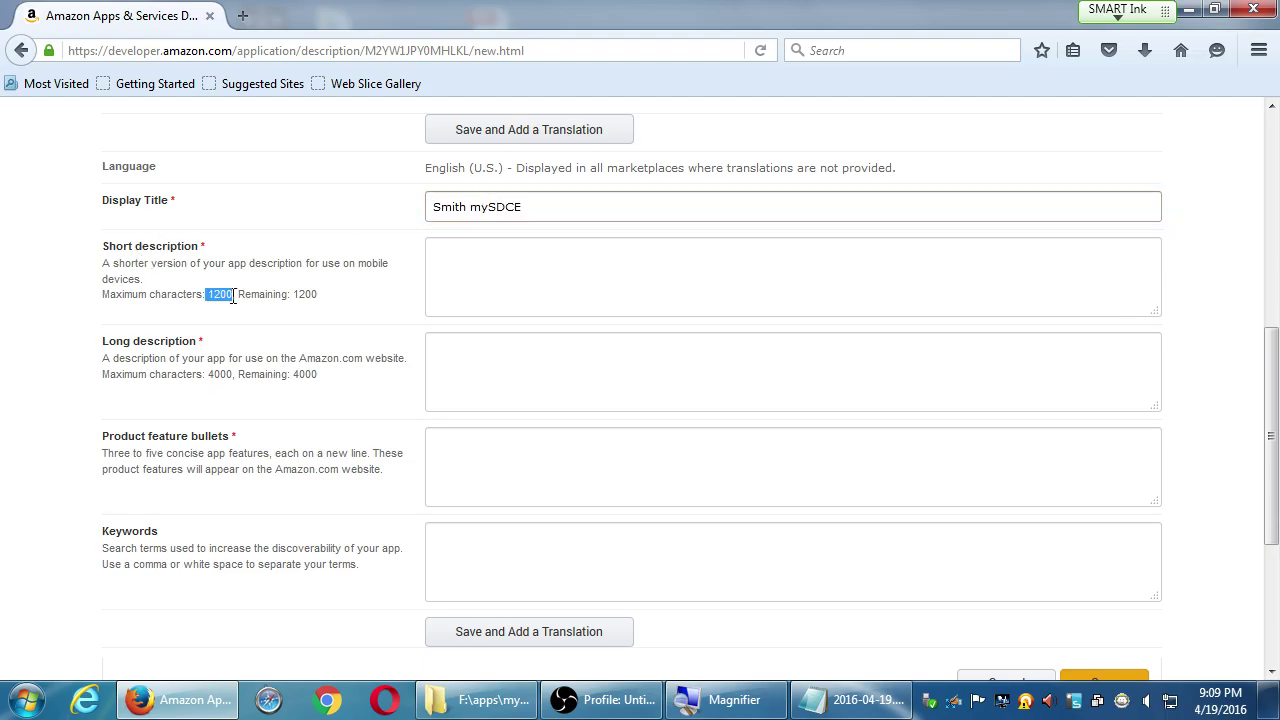
{"action": "left_click", "coordinate": [212, 375]}
{"action": "left_click_drag", "start_coordinate": [212, 375], "coordinate": [216, 376]}
{"action": "left_click_drag", "start_coordinate": [180, 453], "coordinate": [102, 453]}
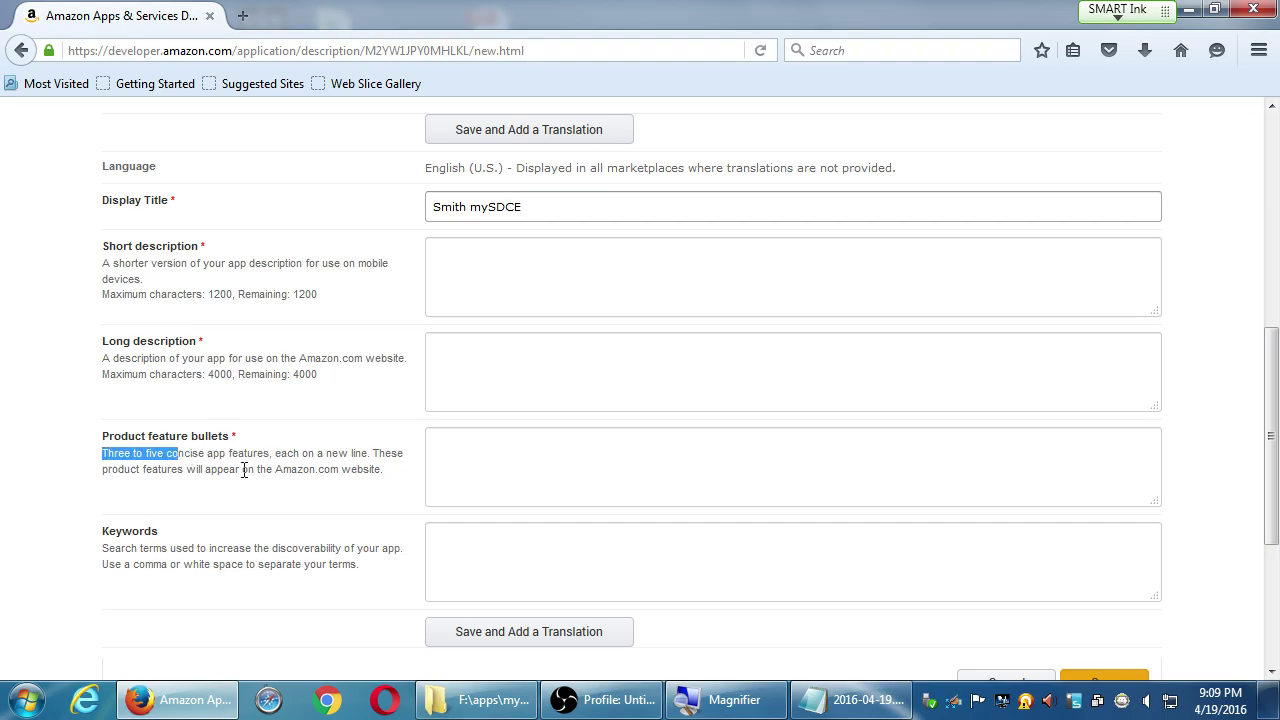
{"action": "left_click", "coordinate": [243, 556]}
- Enter short description 'Keep up to date with the latest classes offered at San Diego Continuing Education.'
{"action": "left_click", "coordinate": [510, 279]}
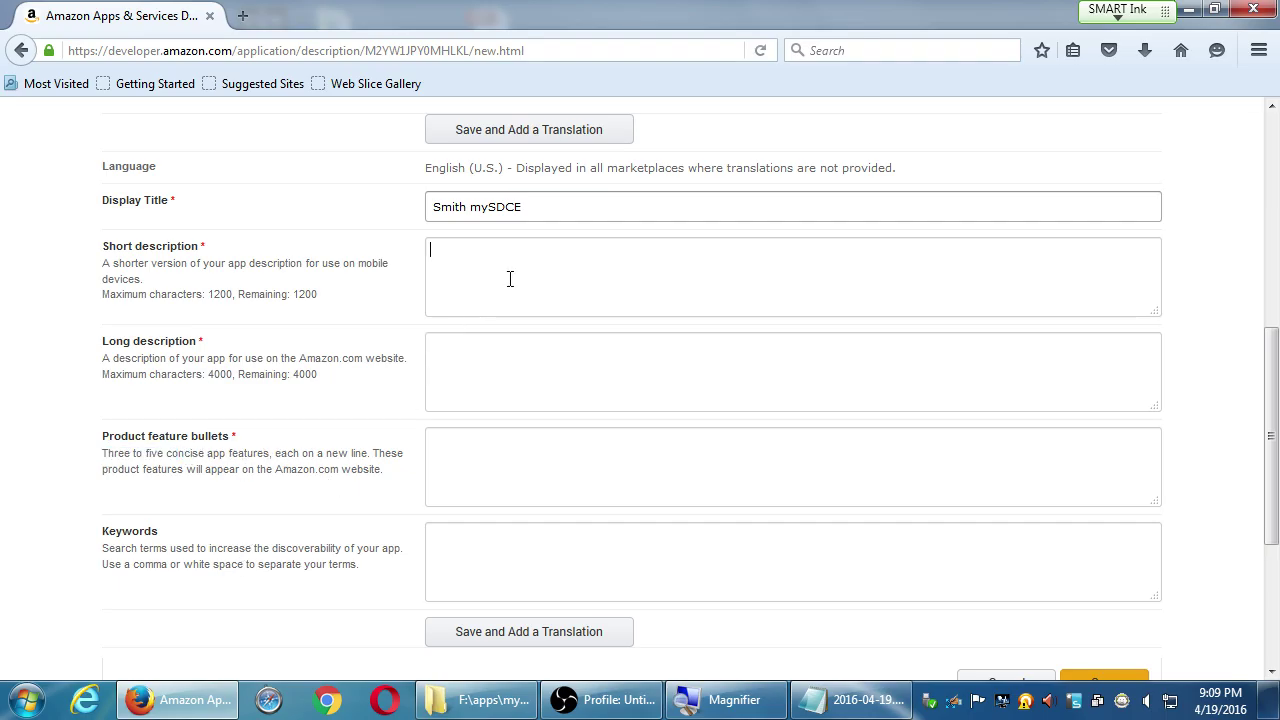
{"action": "key", "text": "super"}
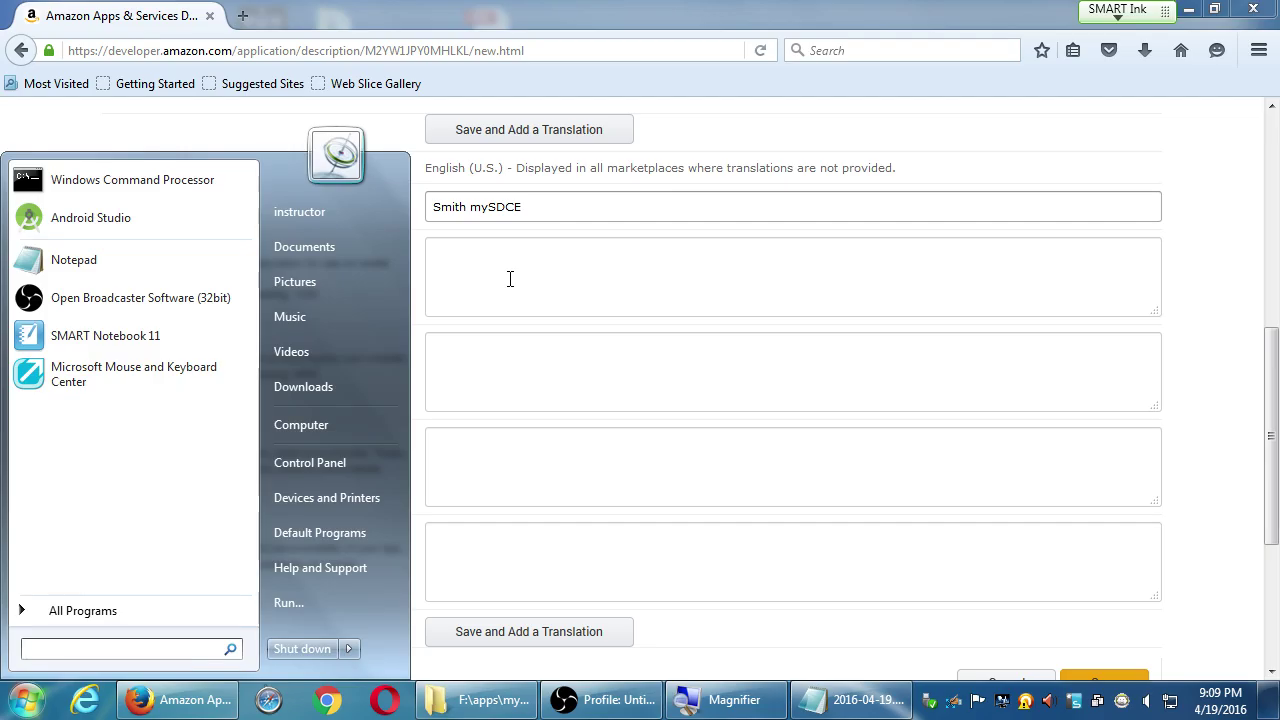
{"action": "key", "text": "Escape"}
{"action": "type", "text": "Kee"}
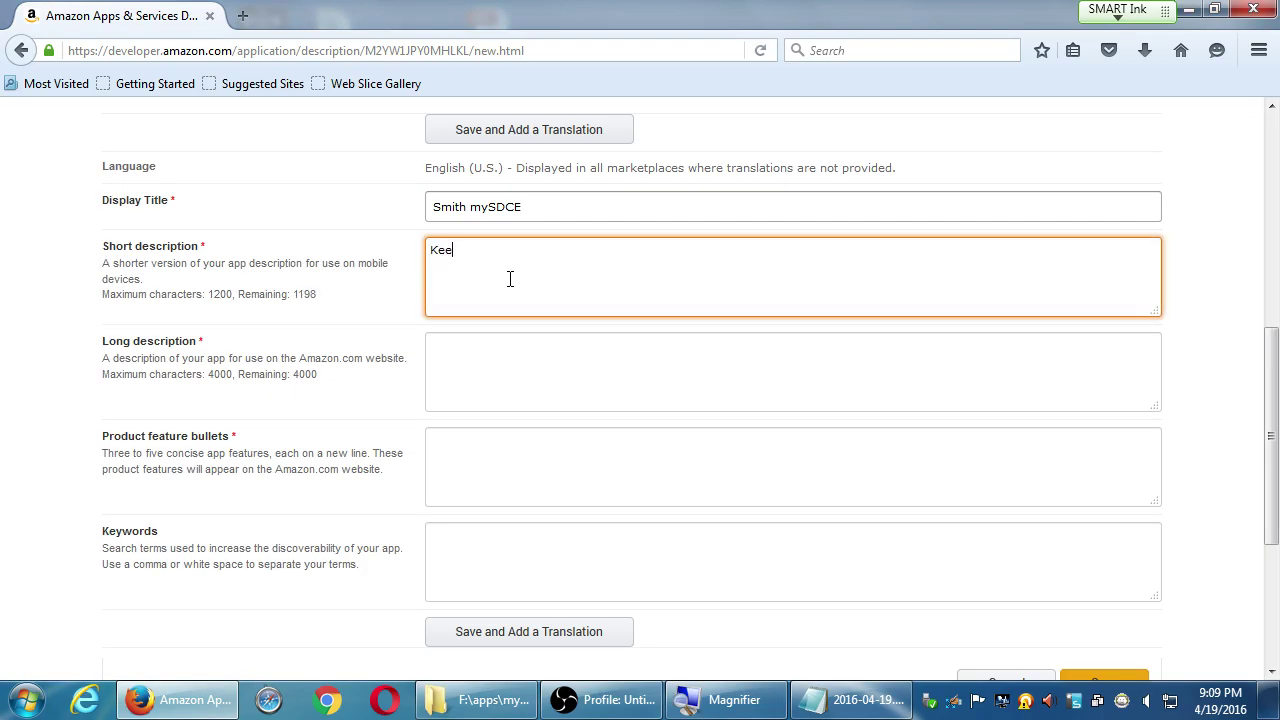
{"action": "type", "text": "p up to to"}
{"action": "key", "text": "BackSpace"}
{"action": "key", "text": "BackSpace"}
{"action": "type", "text": "date with the latest classes offered at San Diegto C"}
{"action": "key", "text": "BackSpace"}
{"action": "key", "text": "BackSpace"}
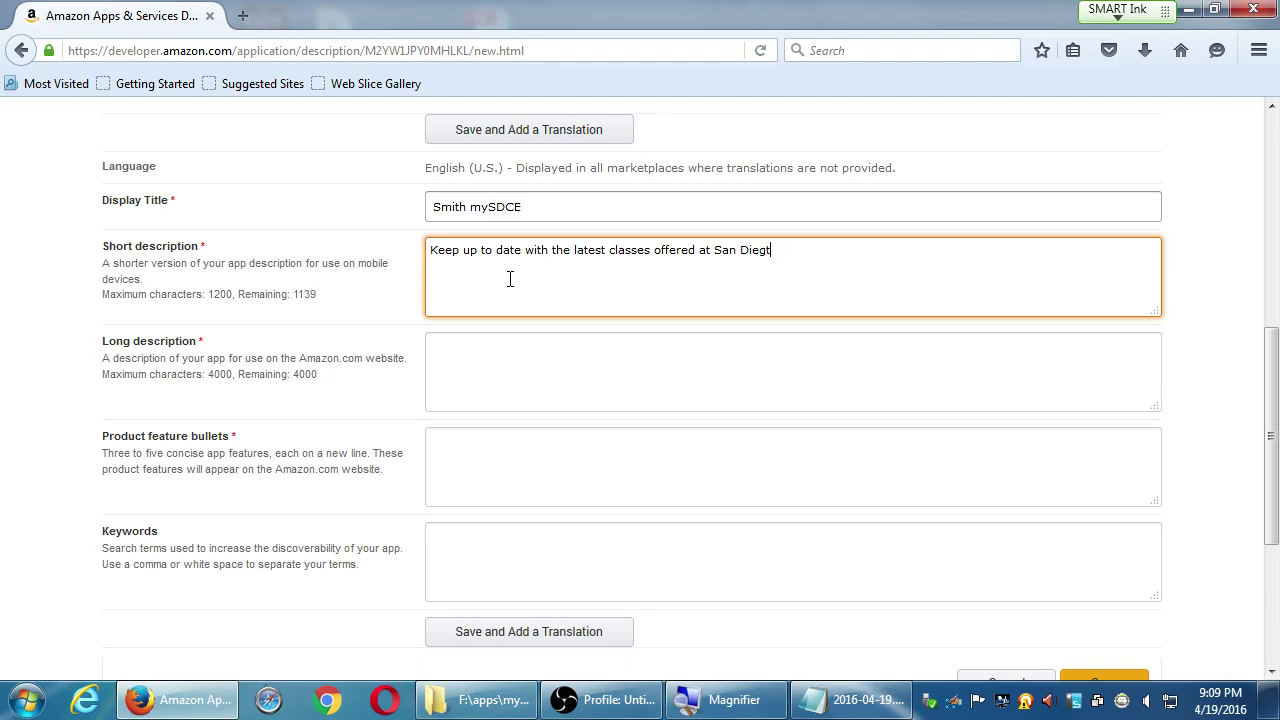
{"action": "key", "text": "BackSpace"}
{"action": "key", "text": "BackSpace"}
{"action": "type", "text": "o Contin"}
{"action": "type", "text": "uing Educati"}
{"action": "type", "text": "on."}
{"action": "key", "text": "Tab"}
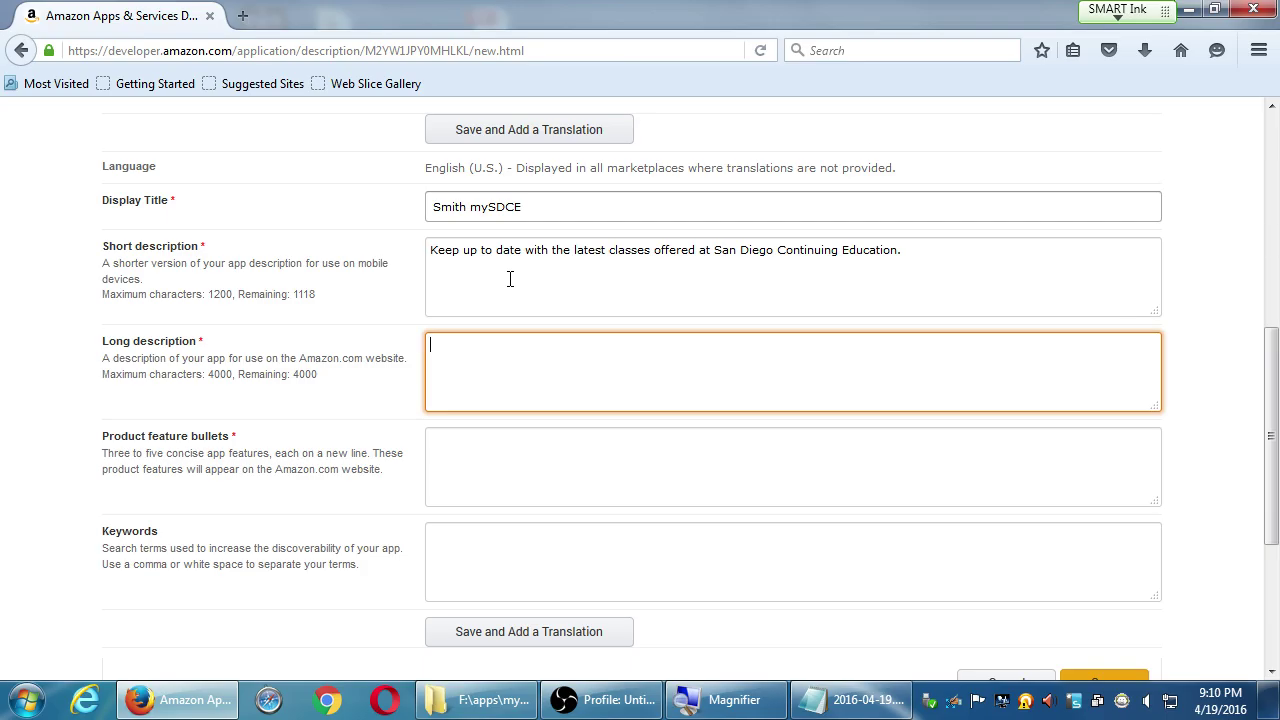
{"action": "type", "text": "Our app helps you find "}
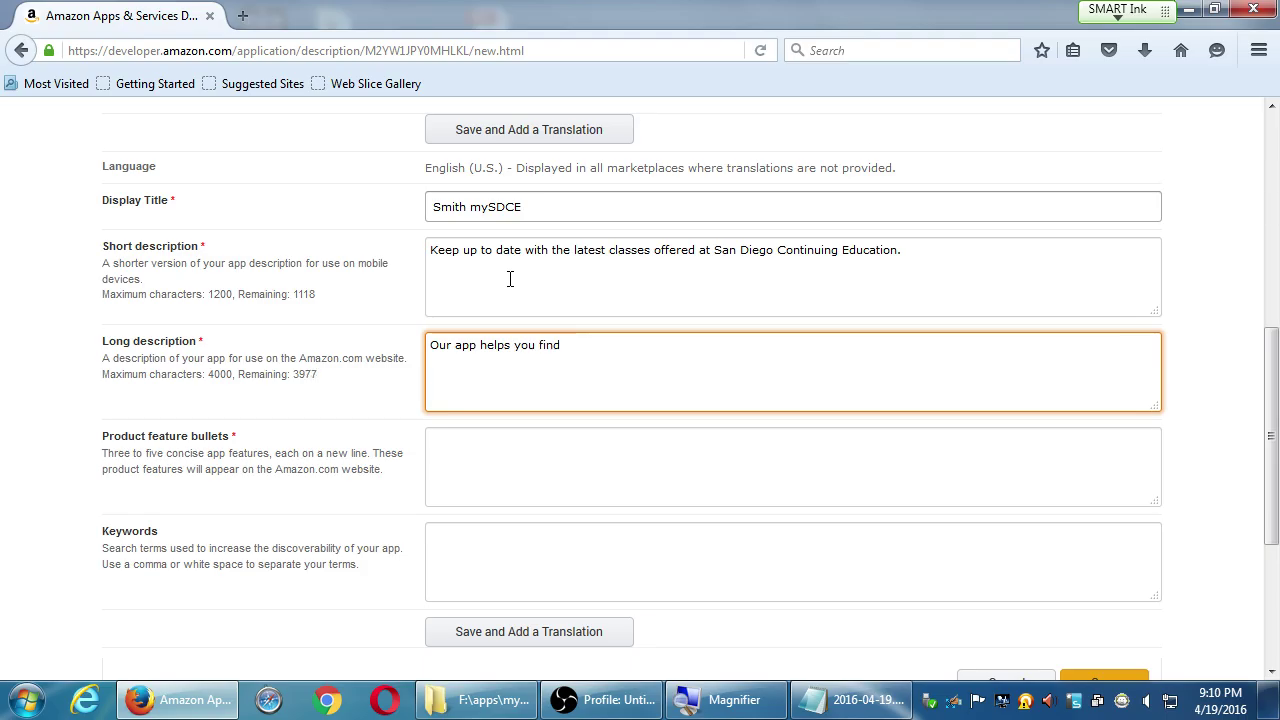
{"action": "type", "text": "your way to cam"}
{"action": "type", "text": "pus, sav"}
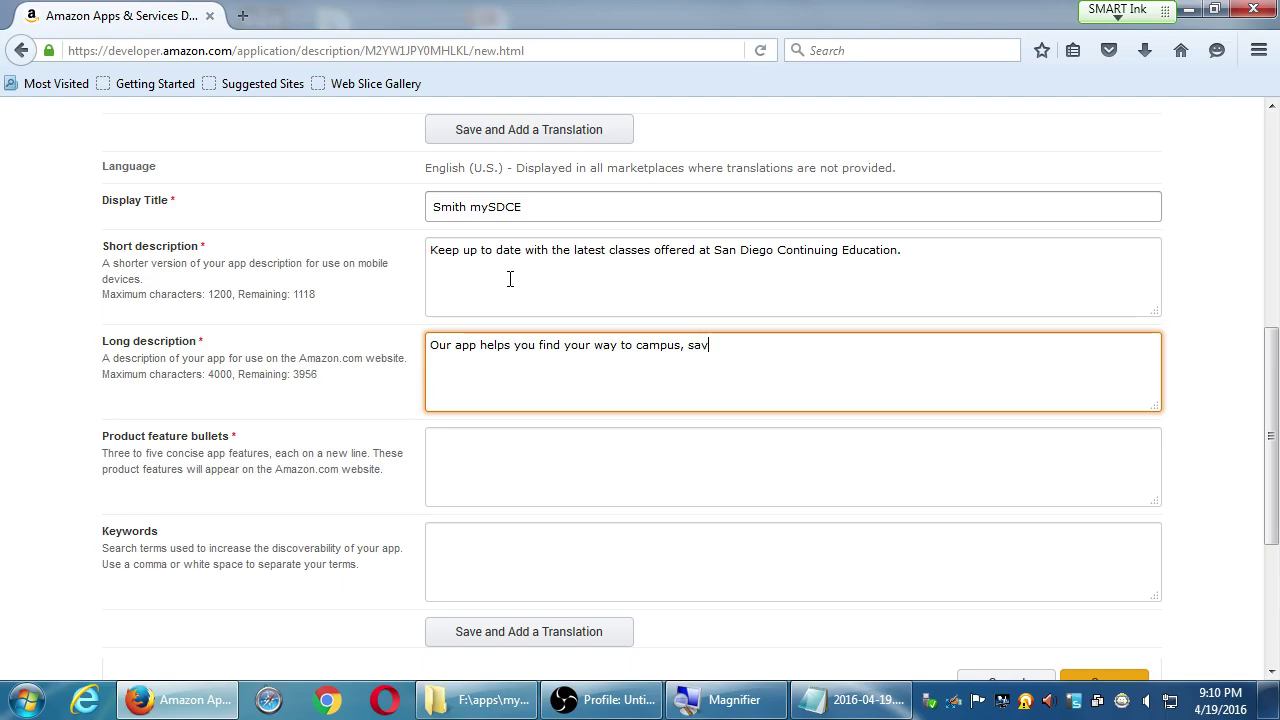
{"action": "type", "text": "e your uniqu"}
{"action": "type", "text": "e educationa"}
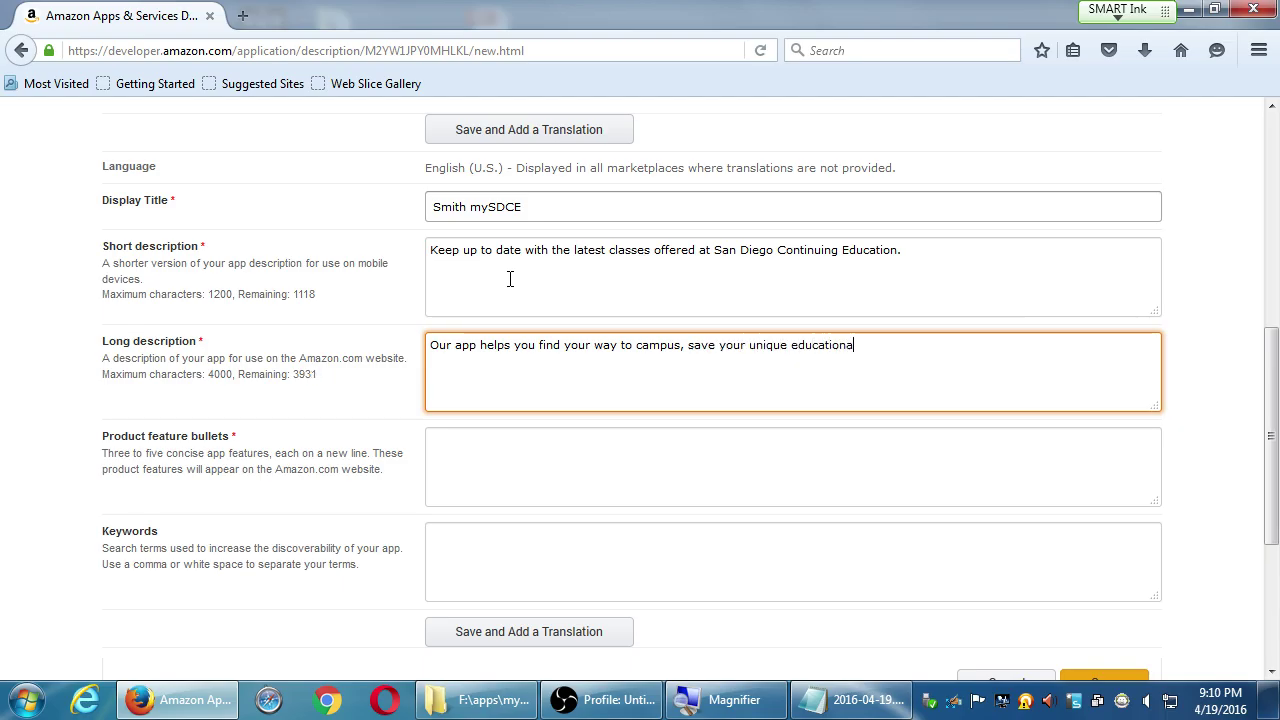
{"action": "type", "text": "l plan."}
- Enter the first two feature bullets, correcting typos in 'Interactive' and 'navigation'
{"action": "key", "text": "super+plus"}
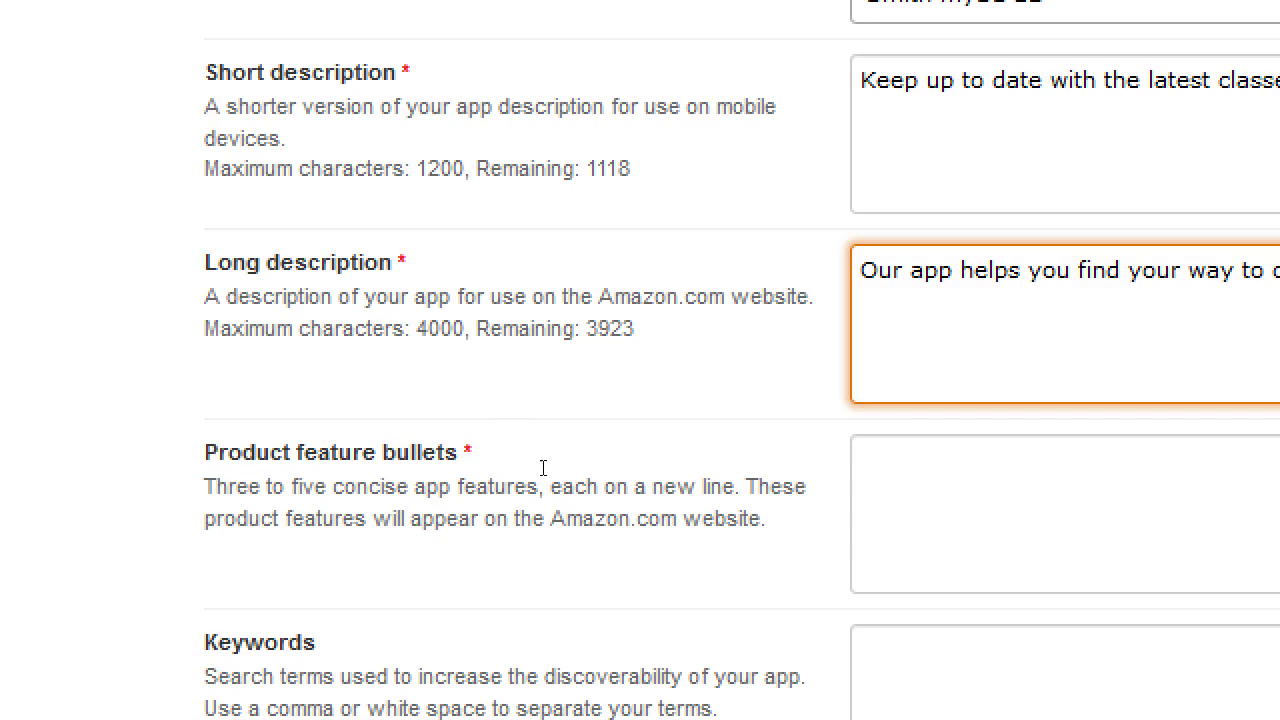
{"action": "left_click", "coordinate": [900, 495]}
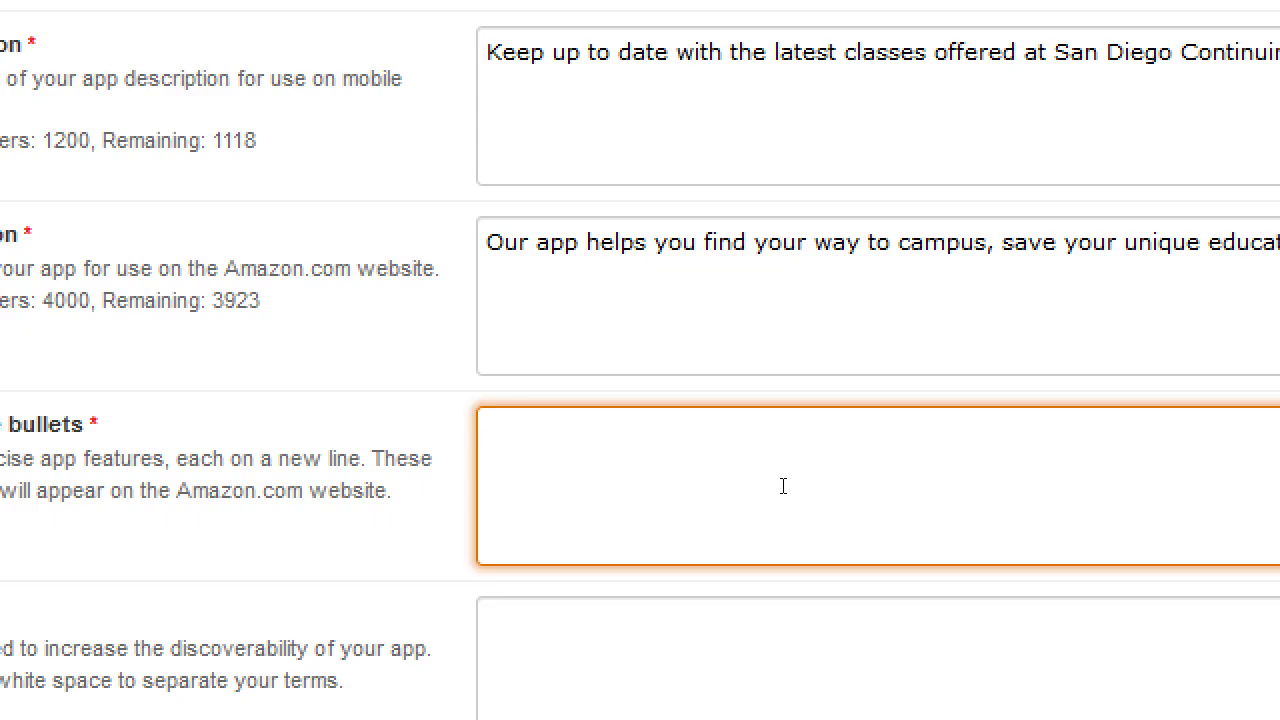
{"action": "type", "text": "Full "}
{"action": "type", "text": "cus"}
{"action": "type", "text": "tomizatio"}
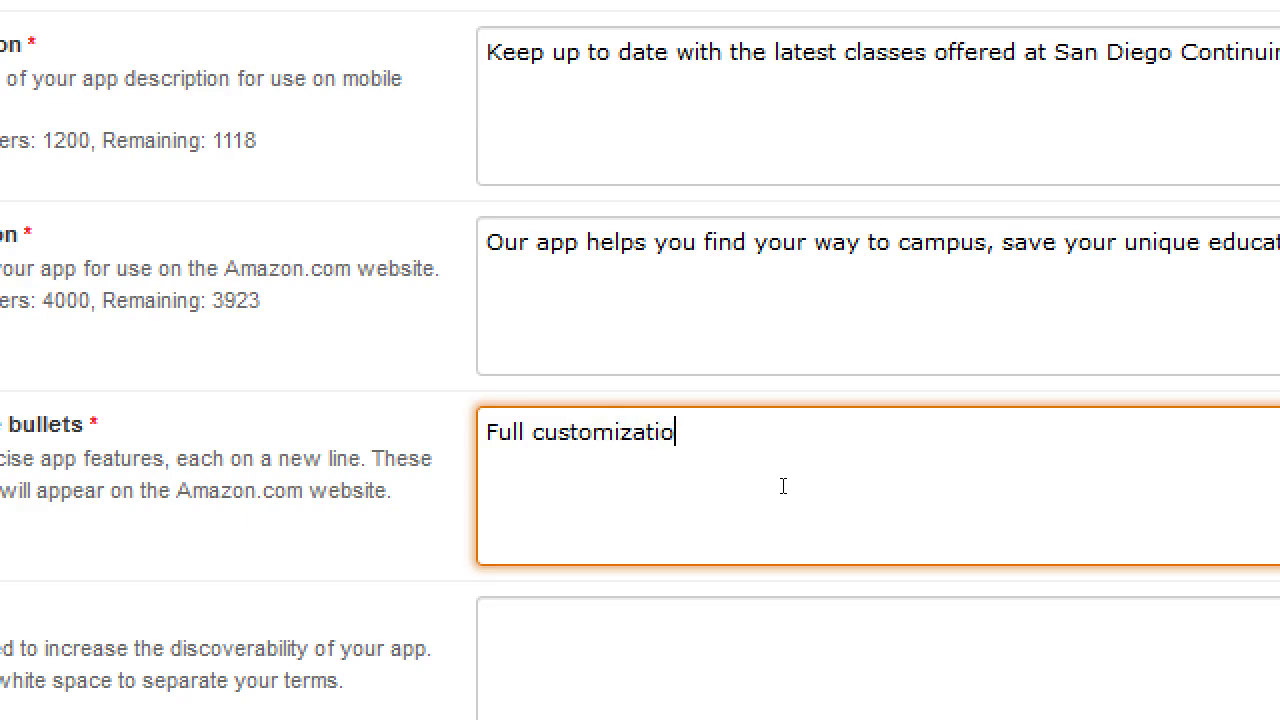
{"action": "type", "text": "n"}
{"action": "key", "text": "Return"}
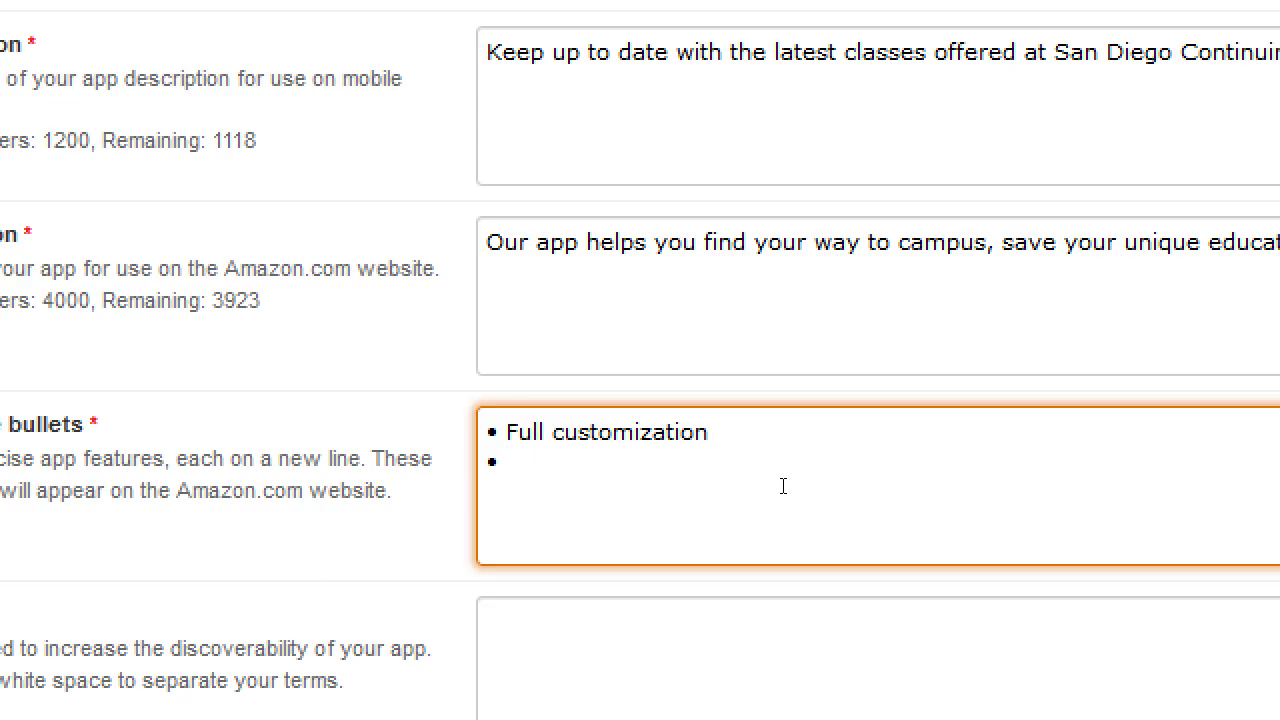
{"action": "type", "text": "Interqacv"}
{"action": "key", "text": "BackSpace"}
{"action": "key", "text": "BackSpace"}
{"action": "key", "text": "BackSpace"}
{"action": "key", "text": "BackSpace"}
{"action": "type", "text": "active "}
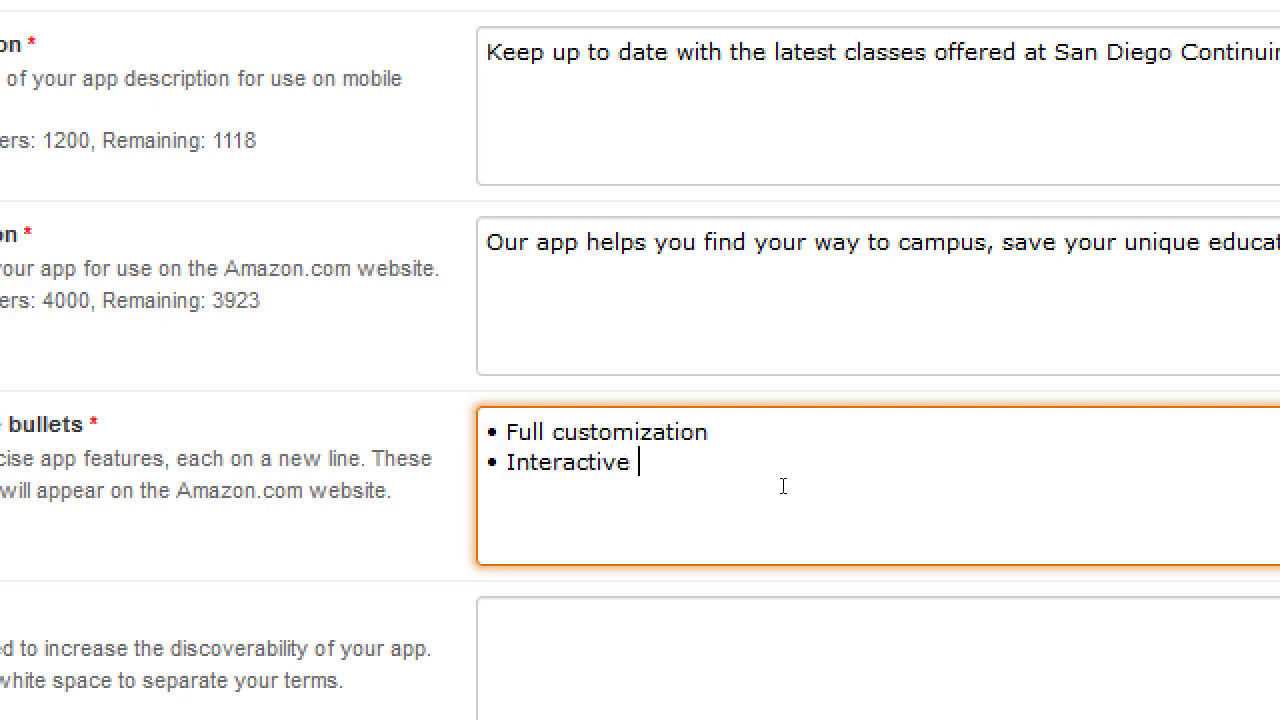
{"action": "type", "text": "nagiv"}
{"action": "key", "text": "BackSpace"}
{"action": "key", "text": "BackSpace"}
{"action": "key", "text": "BackSpace"}
{"action": "type", "text": "v"}
{"action": "type", "text": "i"}
{"action": "type", "text": "gation"}
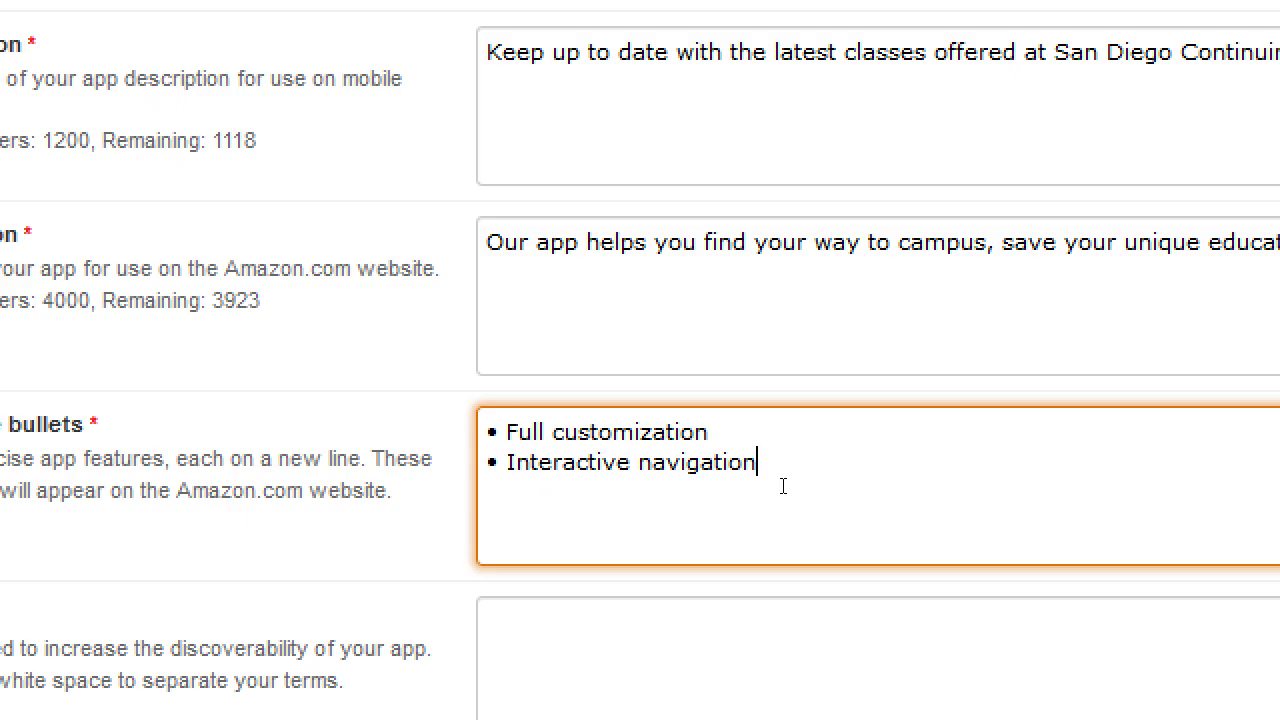
- Add bullets 'Quick class reference' and 'Save a customized class schedule'
{"action": "key", "text": "Return"}
{"action": "type", "text": "•"}
{"action": "type", "text": "Quick c"}
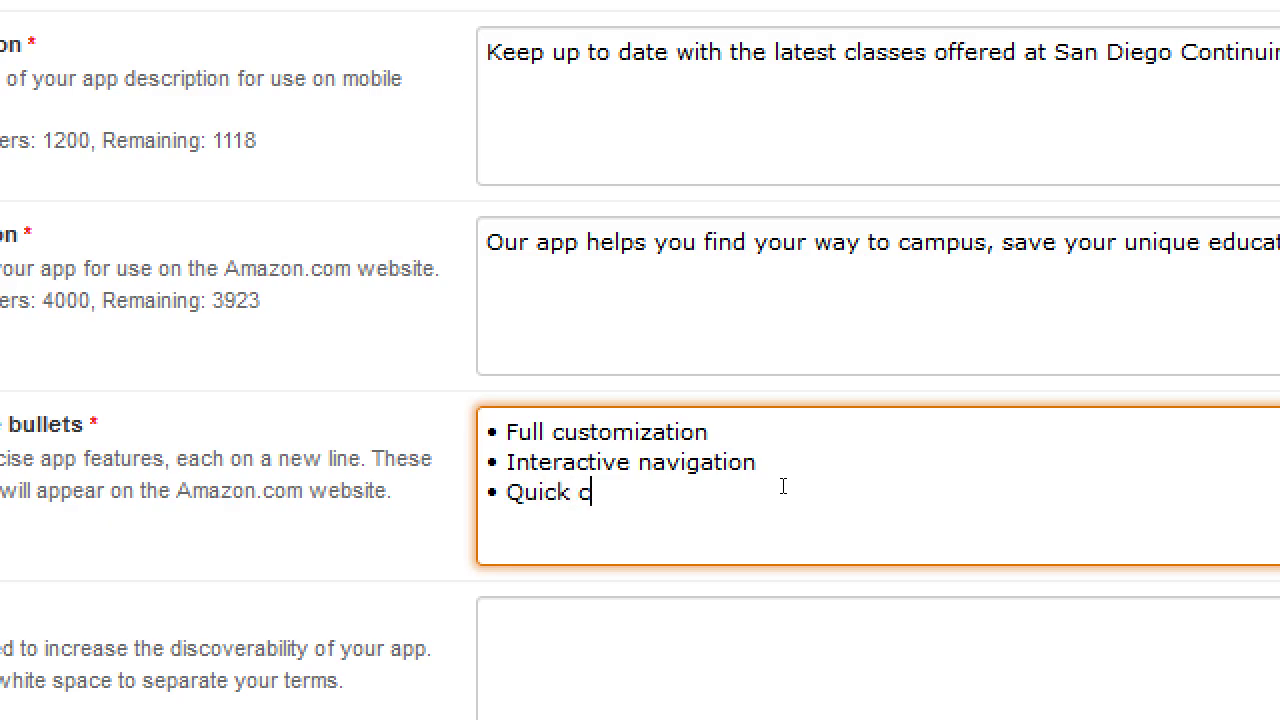
{"action": "type", "text": "lass ref"}
{"action": "type", "text": "erence"}
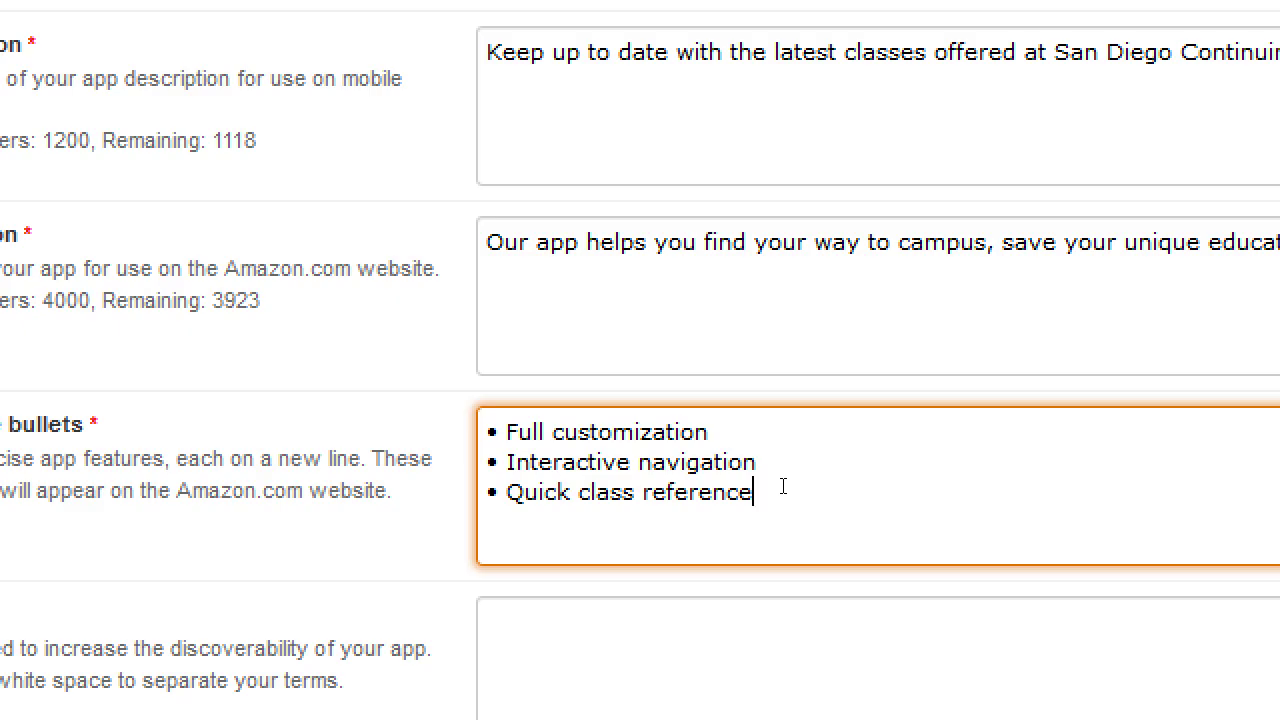
{"action": "key", "text": "Return"}
{"action": "type", "text": "• "}
{"action": "type", "text": "Customized a"}
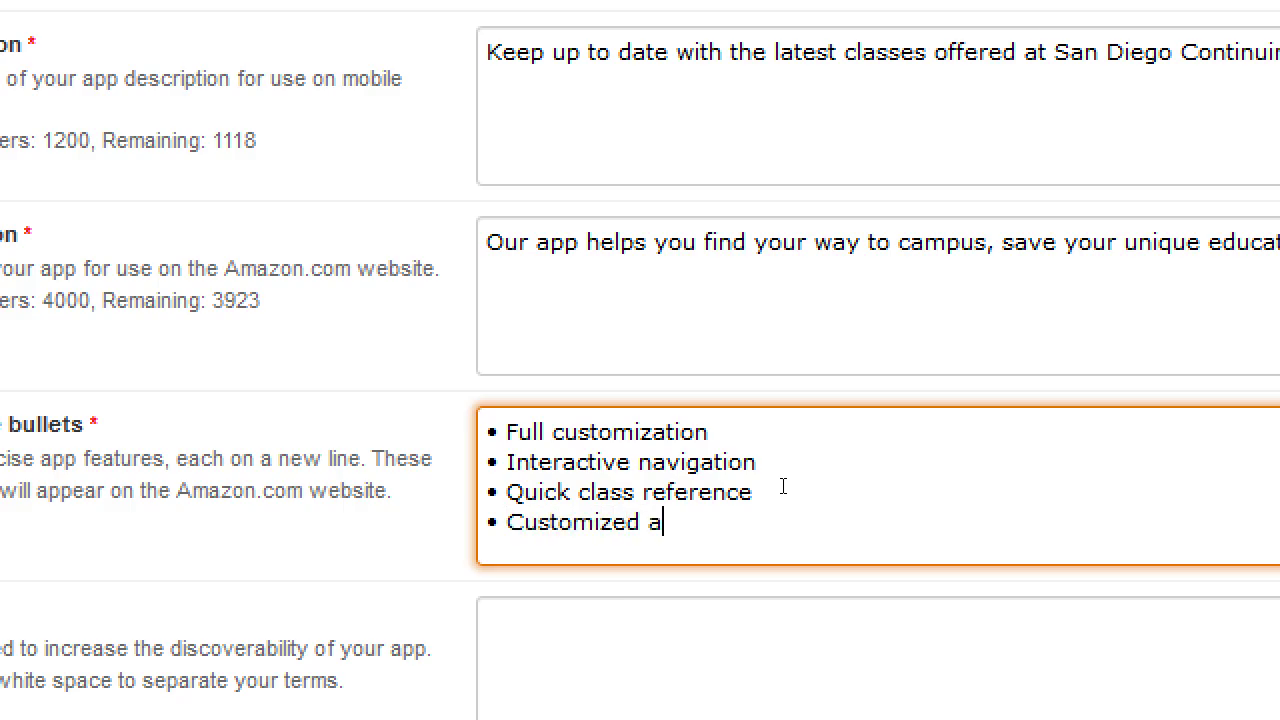
{"action": "key", "text": "BackSpace"}
{"action": "type", "text": "clas"}
{"action": "type", "text": "s schedu"}
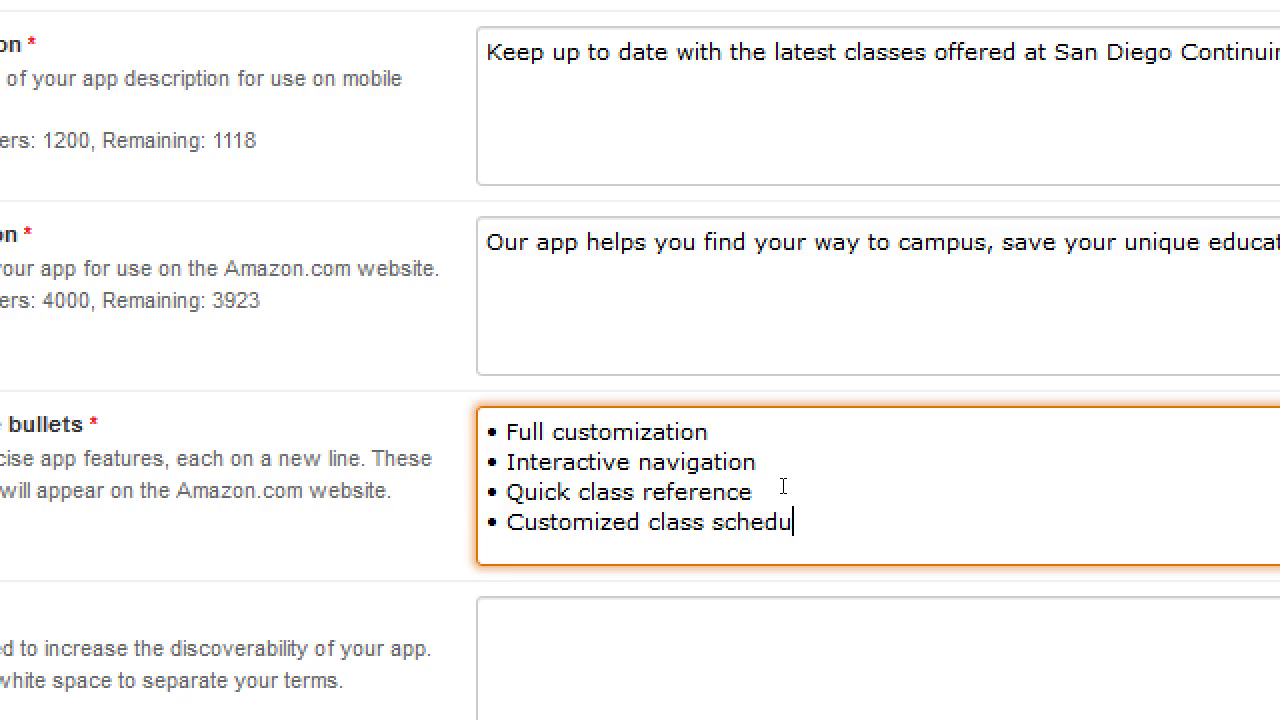
{"action": "type", "text": "le"}
{"action": "key", "text": "ctrl+Left"}
{"action": "key", "text": "ctrl+Left"}
{"action": "type", "text": "S"}
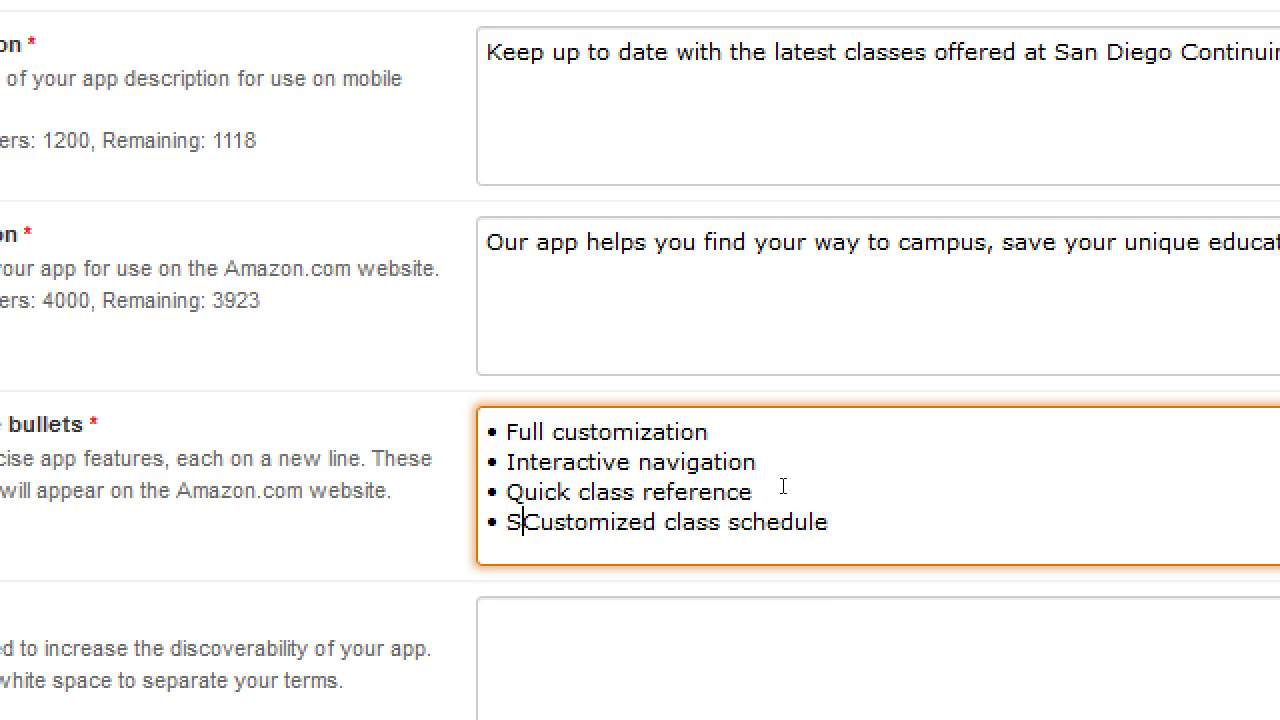
{"action": "type", "text": "ave a"}
{"action": "key", "text": "Delete"}
{"action": "type", "text": "c"}
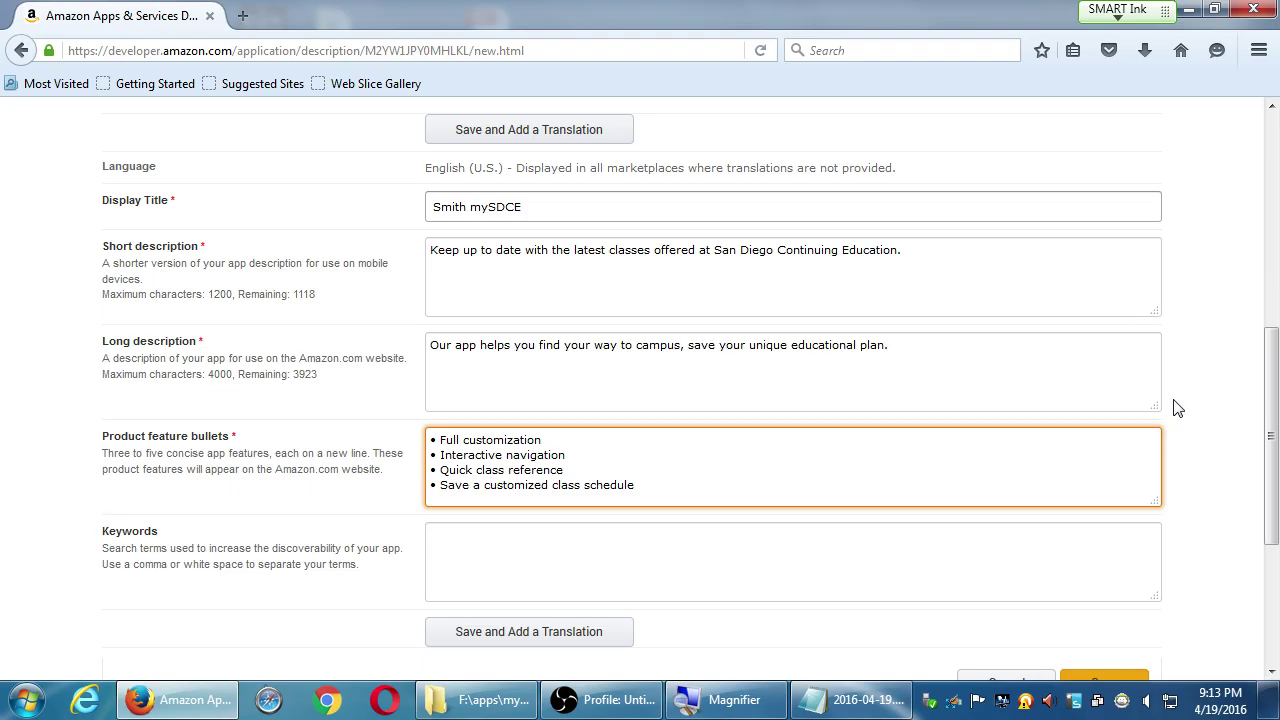
{"action": "scroll", "coordinate": [1243, 470], "scroll_direction": "down", "scroll_amount": 2}
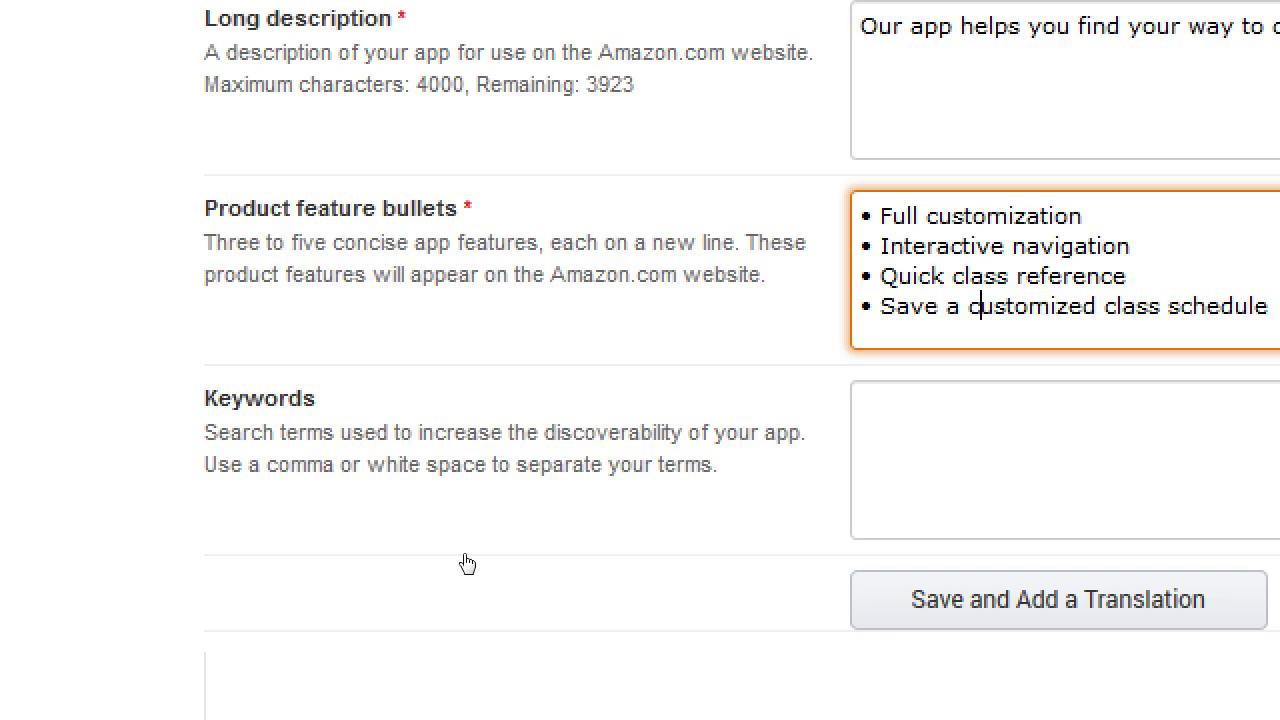
- Enter keywords education, 'san diego', 'higher ed', computer, art, classes, courses, fixing typos
{"action": "key", "text": "Tab"}
{"action": "type", "text": "euc"}
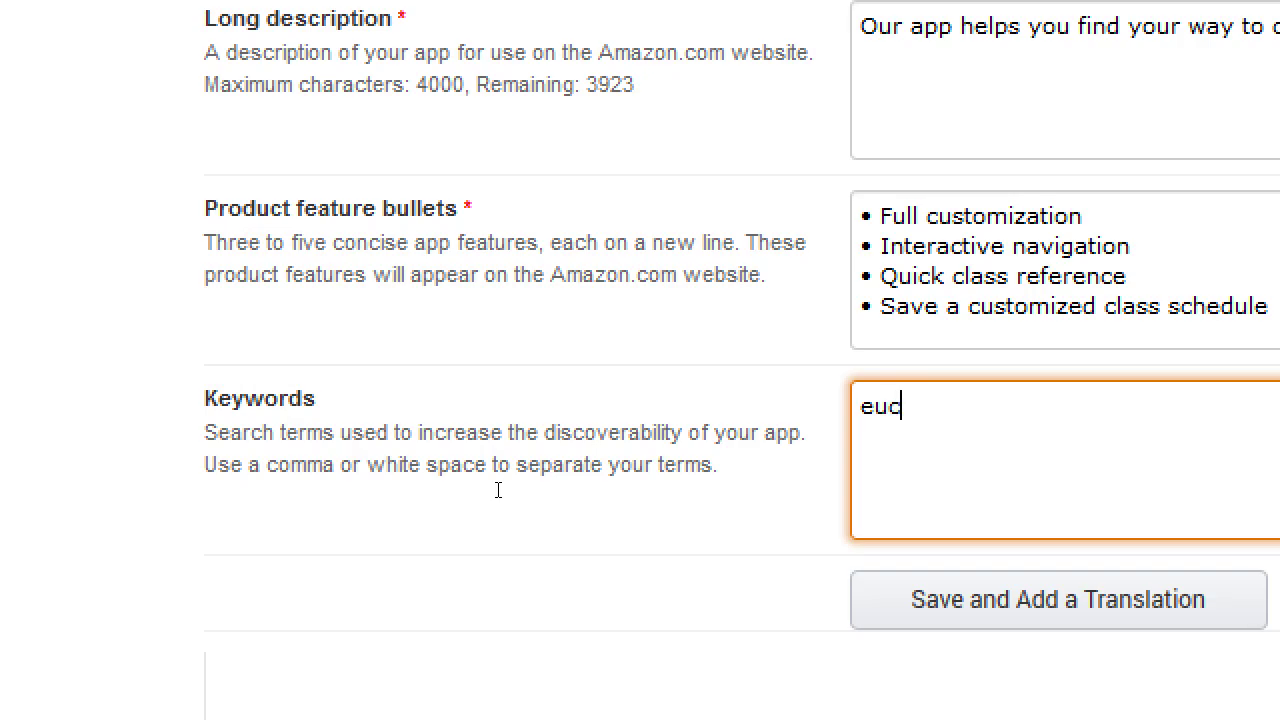
{"action": "type", "text": "a"}
{"action": "key", "text": "BackSpace"}
{"action": "key", "text": "BackSpace"}
{"action": "key", "text": "BackSpace"}
{"action": "type", "text": "ducation"}
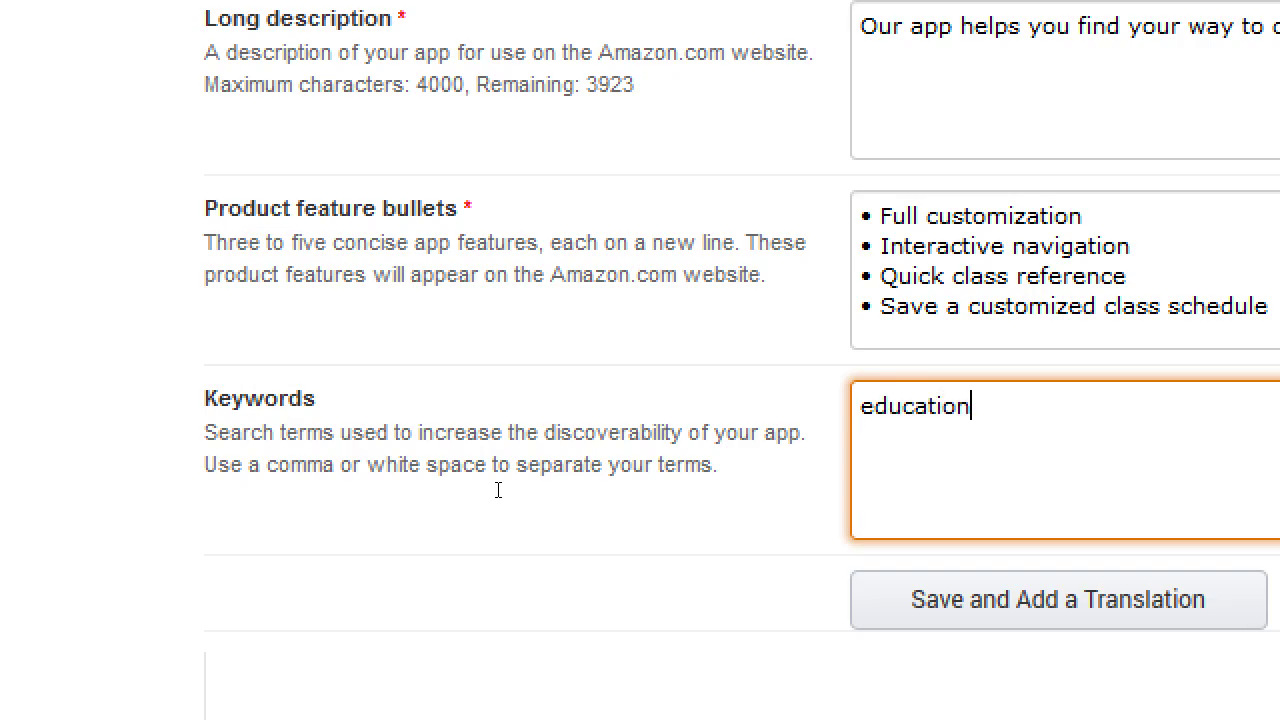
{"action": "type", "text": ", m"}
{"action": "key", "text": "BackSpace"}
{"action": "type", "text": "'san diego',"}
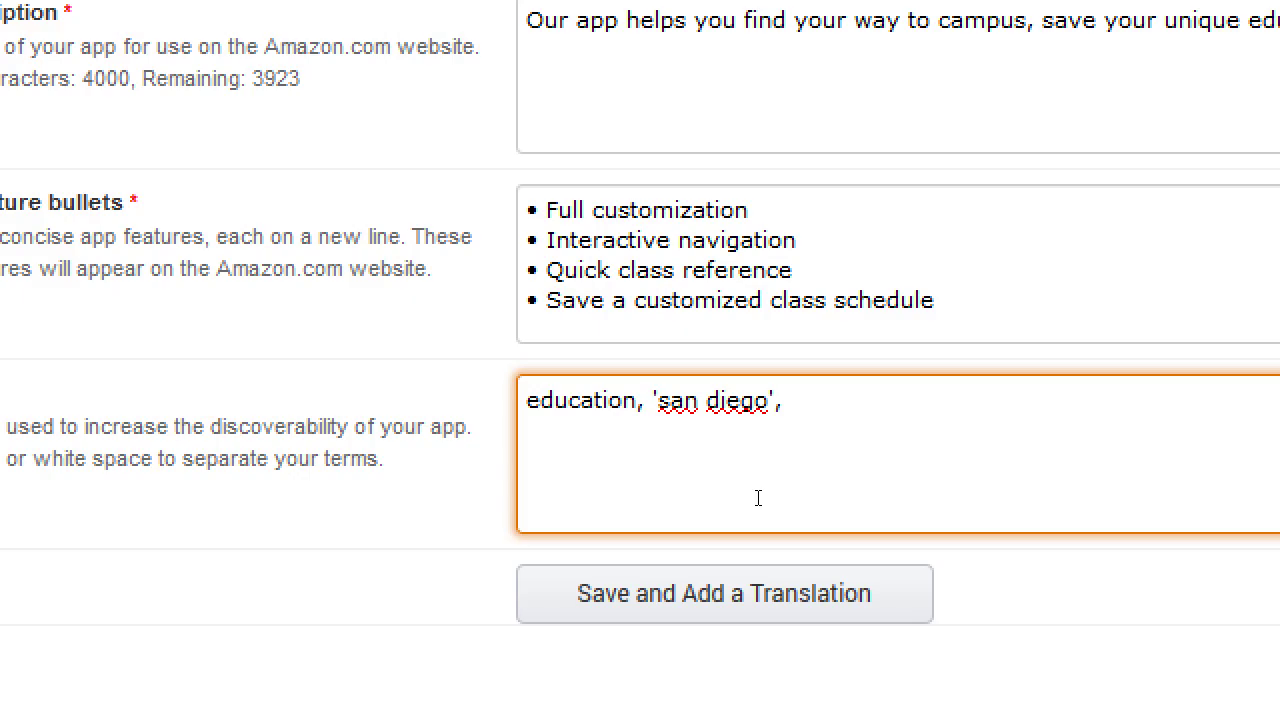
{"action": "type", "text": "'higher ed', "}
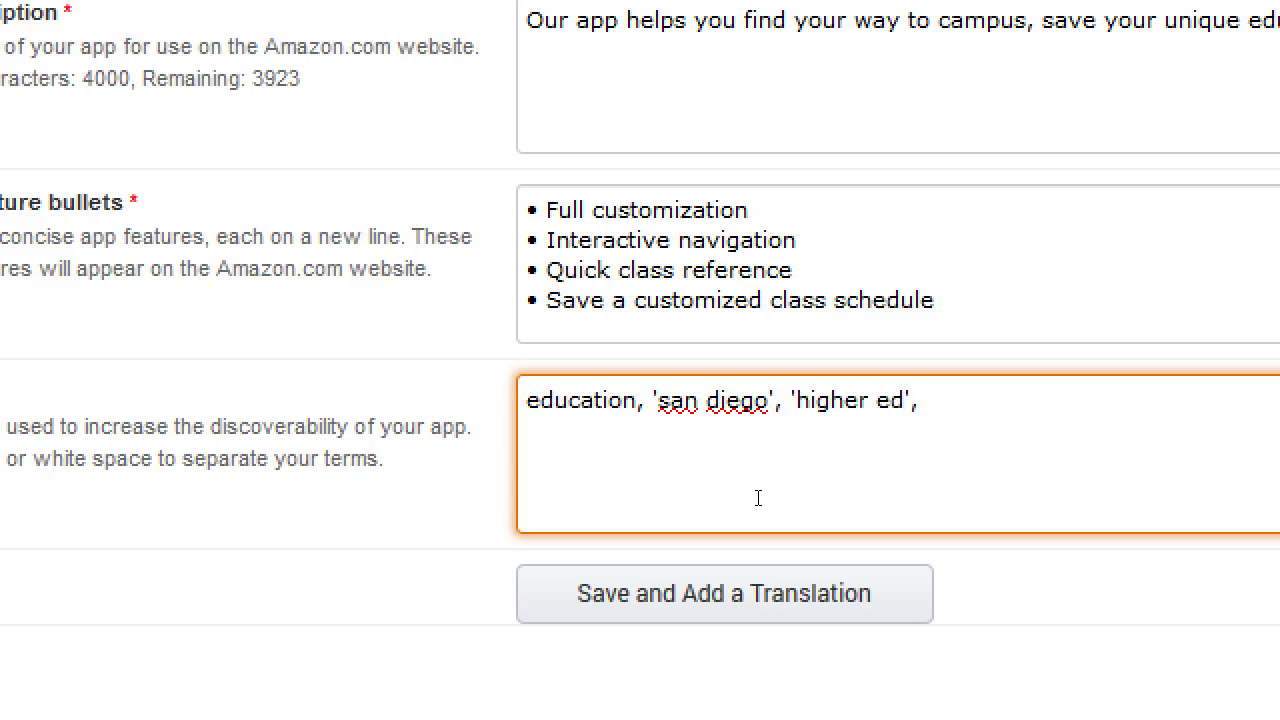
{"action": "type", "text": "computer"}
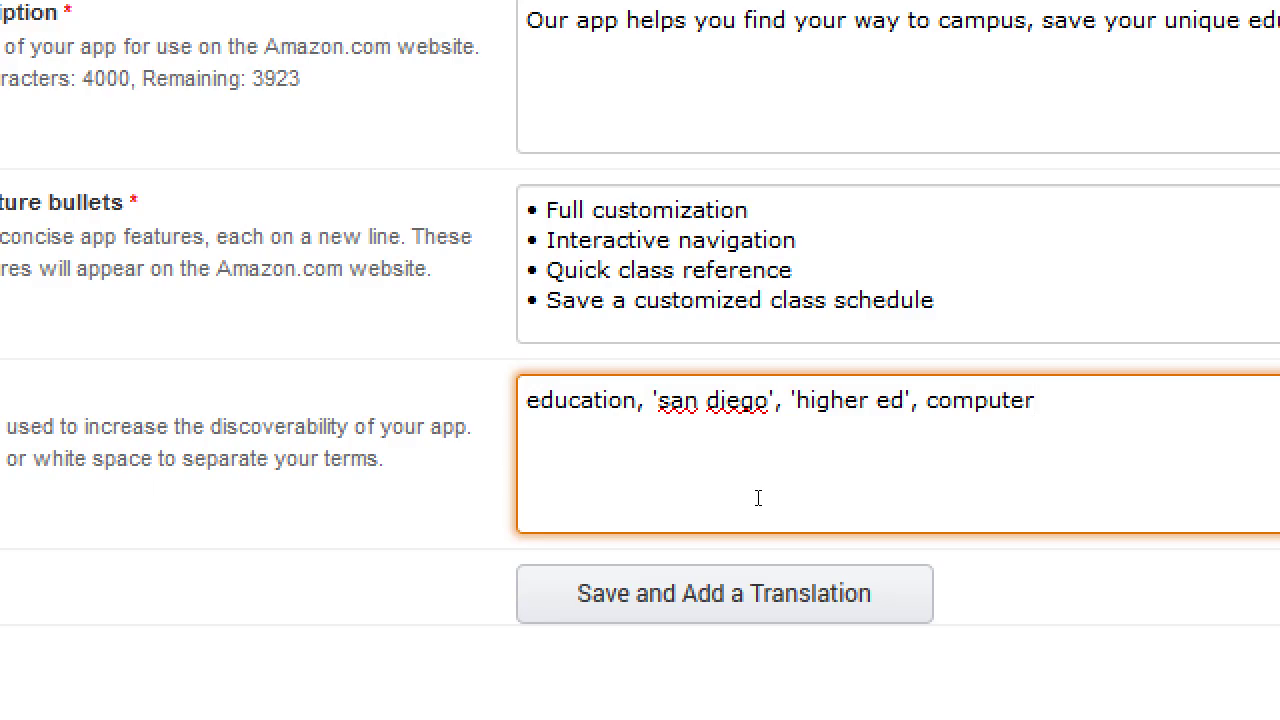
{"action": "type", "text": ", art, classes, coures"}
{"action": "key", "text": "BackSpace"}
{"action": "key", "text": "BackSpace"}
{"action": "type", "text": "ses"}
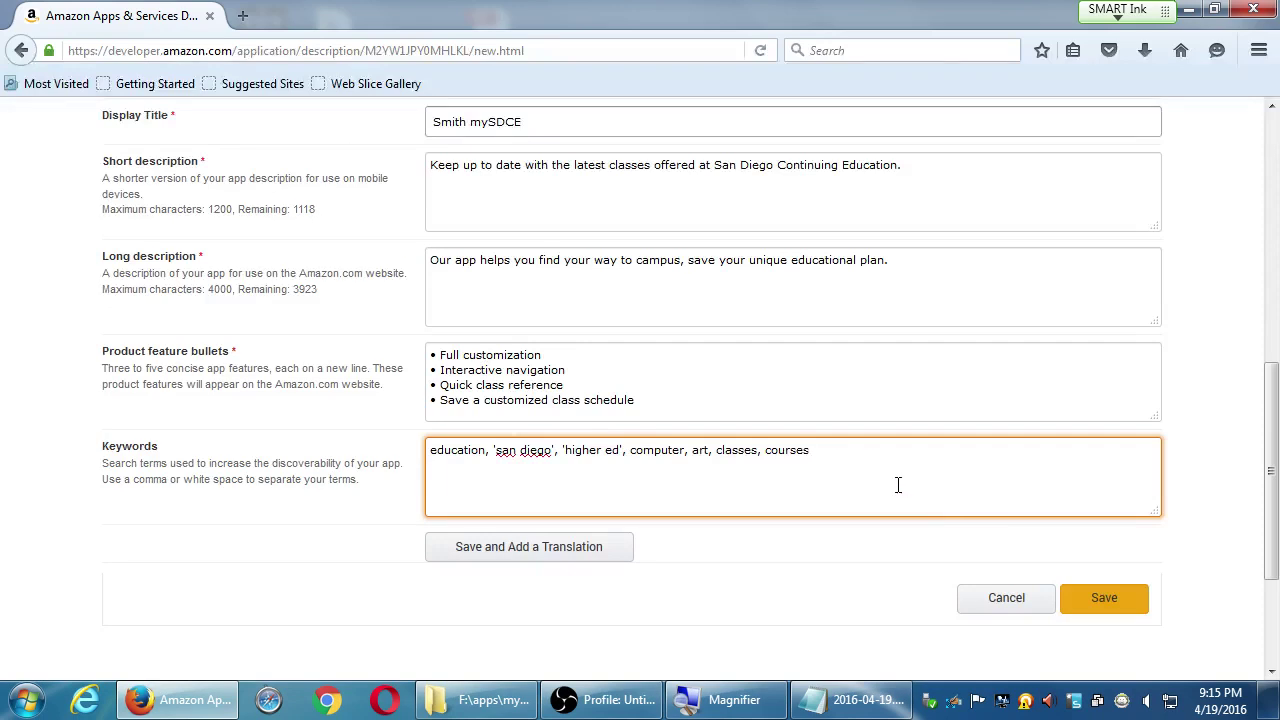
{"action": "scroll", "coordinate": [896, 486], "scroll_direction": "down", "scroll_amount": 3}
{"action": "scroll", "coordinate": [897, 486], "scroll_direction": "up", "scroll_amount": 5}
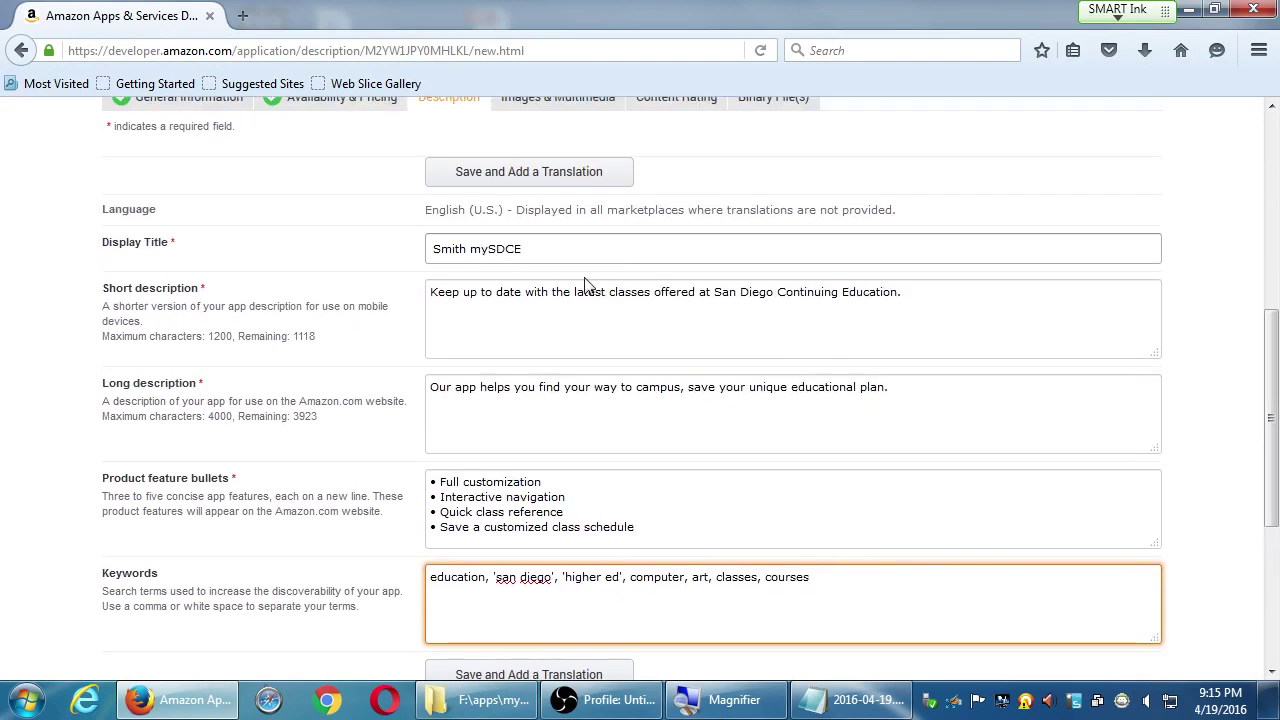
{"action": "scroll", "coordinate": [517, 328], "scroll_direction": "up", "scroll_amount": 1}
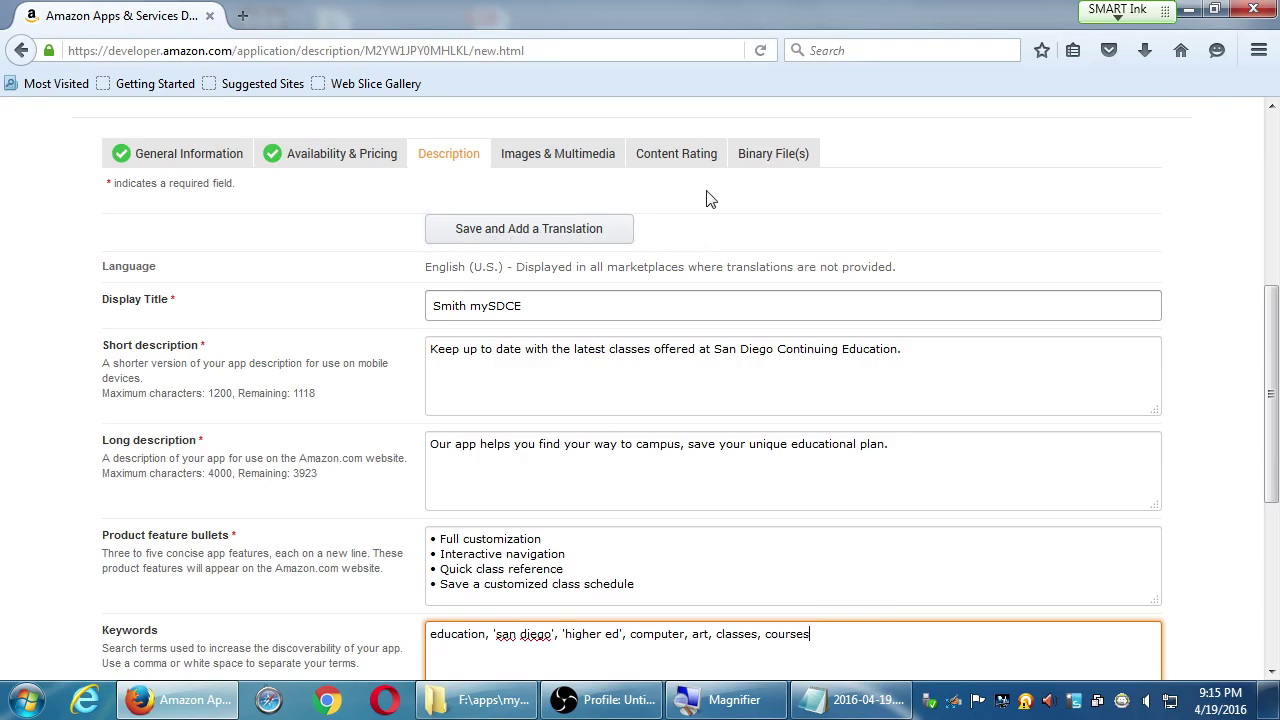
{"action": "scroll", "coordinate": [771, 416], "scroll_direction": "down", "scroll_amount": 7}
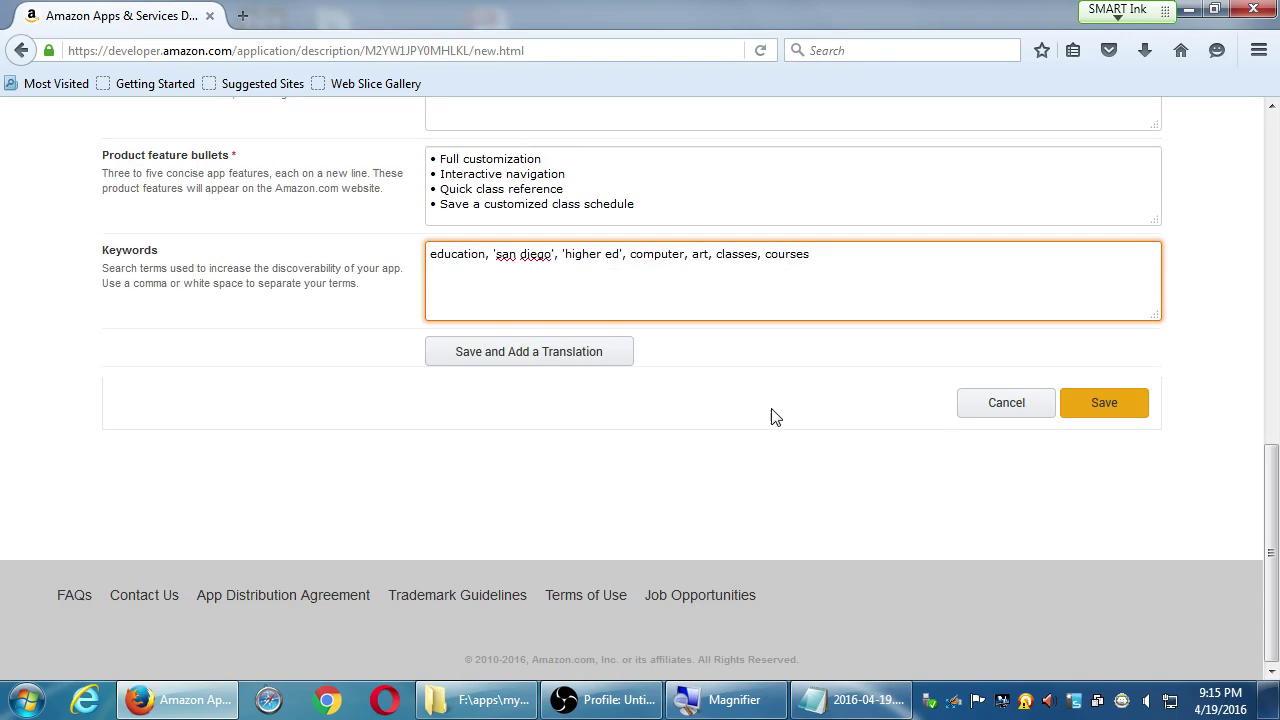
- Save the Description section, then reopen it with Edit
{"action": "left_click", "coordinate": [1124, 403]}
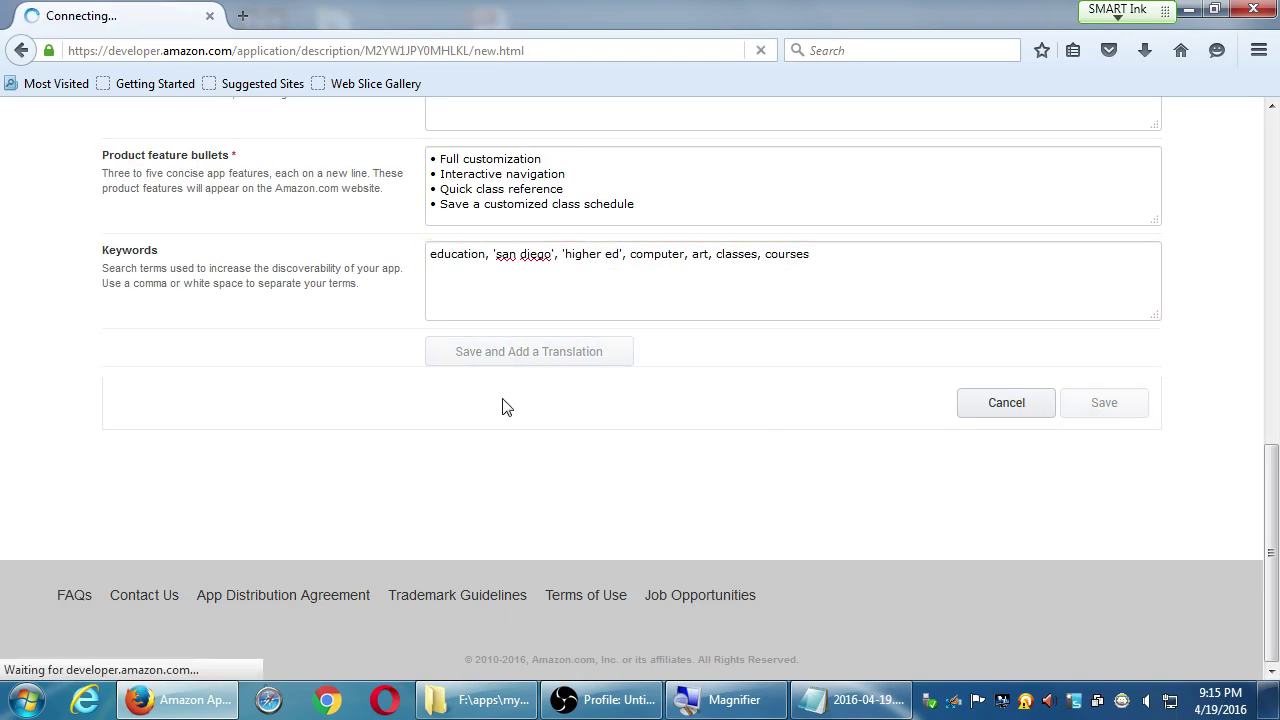
{"action": "scroll", "coordinate": [565, 555], "scroll_direction": "down", "scroll_amount": 5}
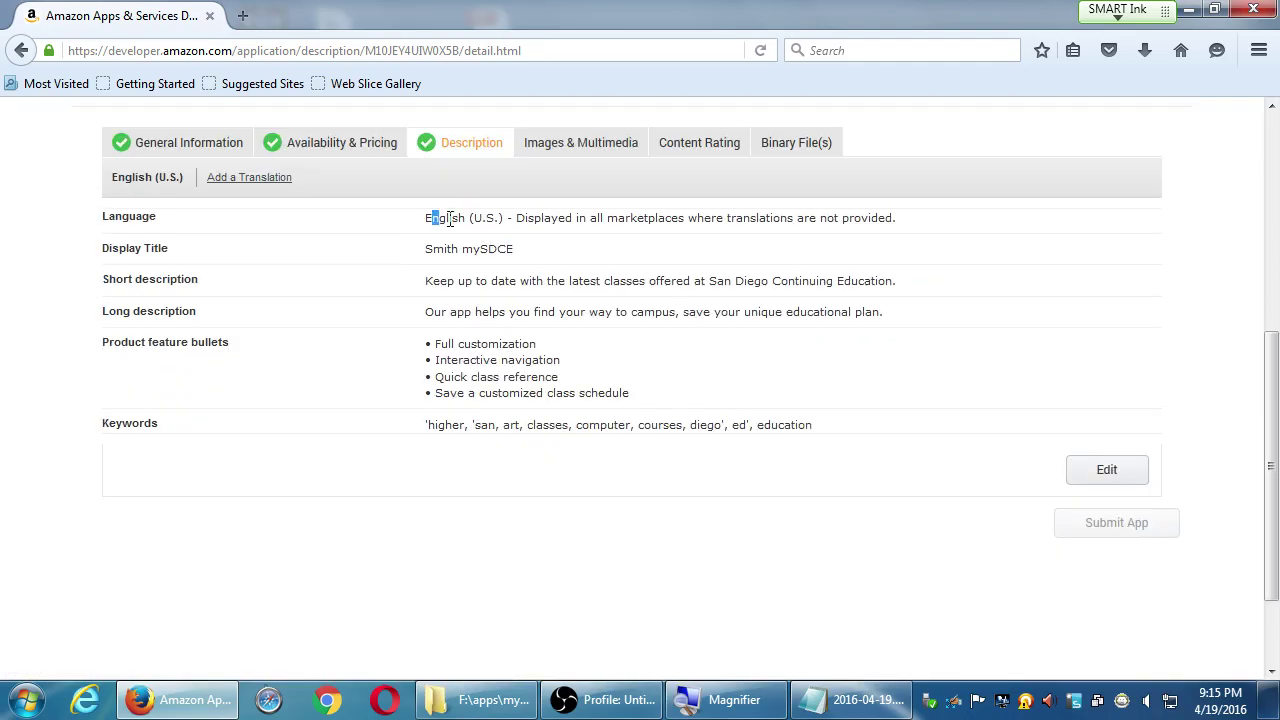
{"action": "left_click_drag", "start_coordinate": [432, 217], "coordinate": [515, 216]}
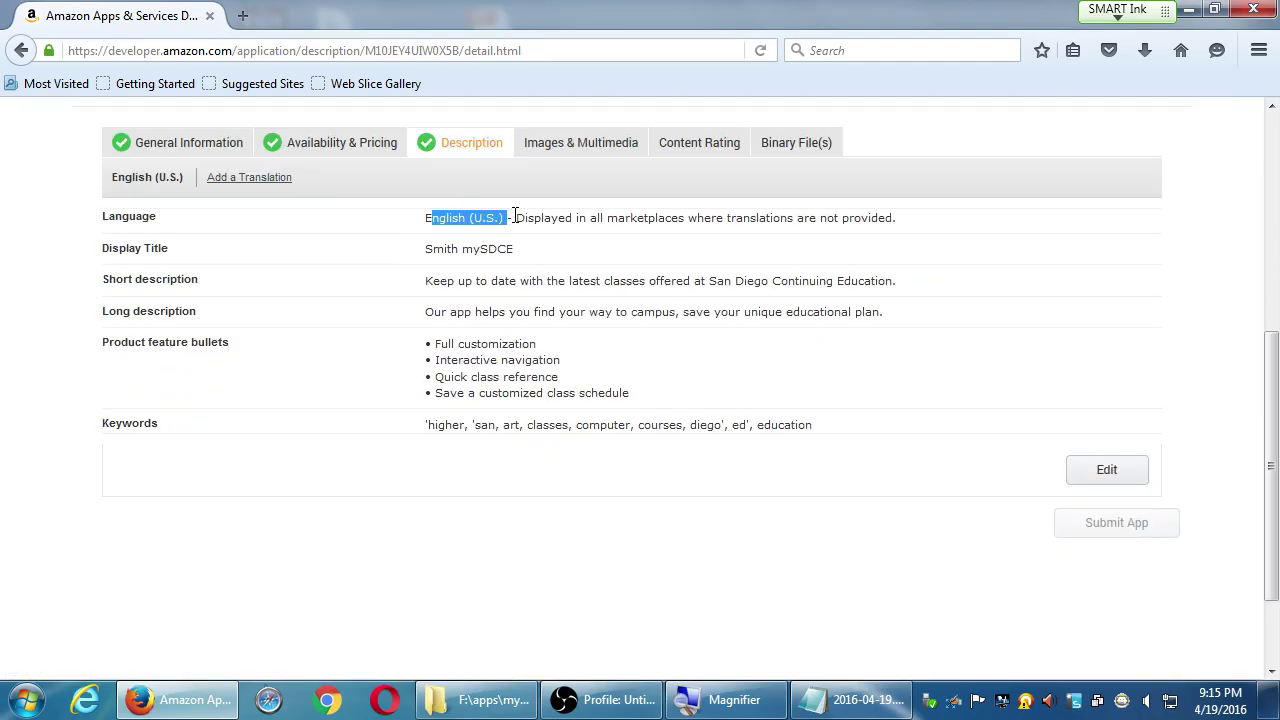
{"action": "left_click", "coordinate": [1120, 474]}
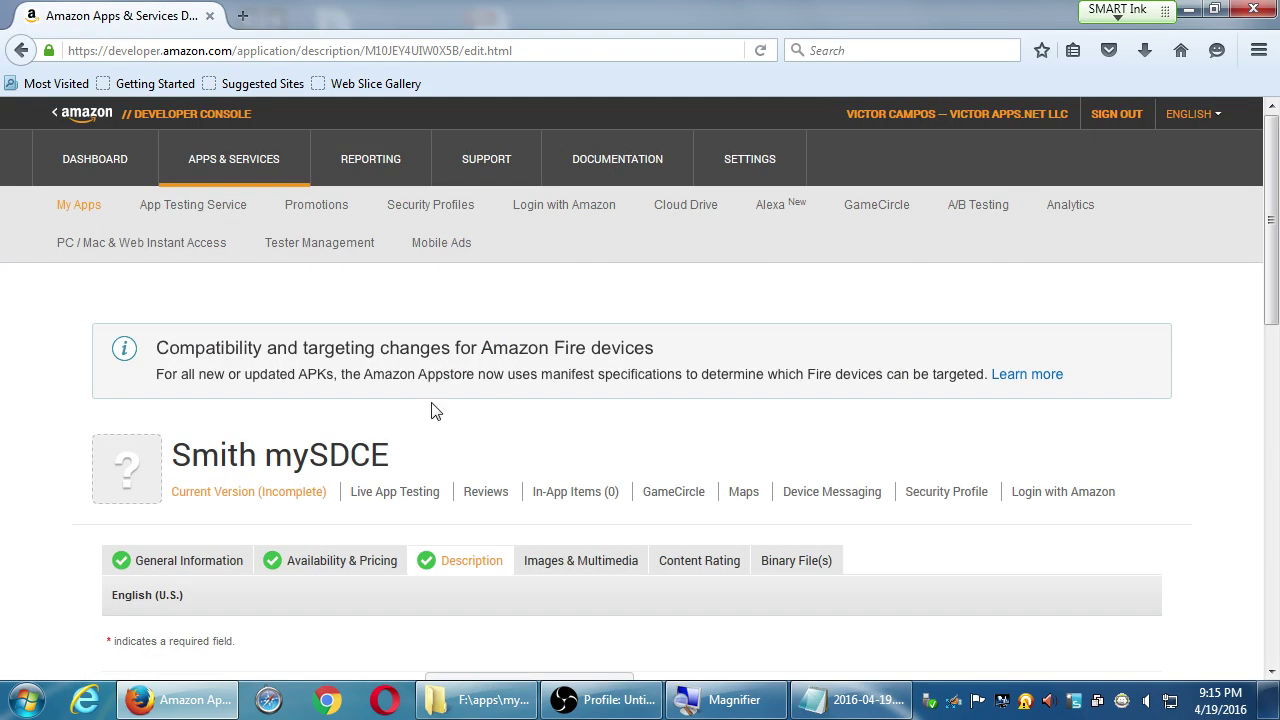
{"action": "scroll", "coordinate": [470, 380], "scroll_direction": "down", "scroll_amount": 4}
{"action": "scroll", "coordinate": [509, 314], "scroll_direction": "down", "scroll_amount": 2}
{"action": "scroll", "coordinate": [516, 362], "scroll_direction": "up", "scroll_amount": 2}
- Delete the stray apostrophes so keywords read higher, san, art, classes, computer, courses, diego, ed, education
{"action": "left_click", "coordinate": [520, 370]}
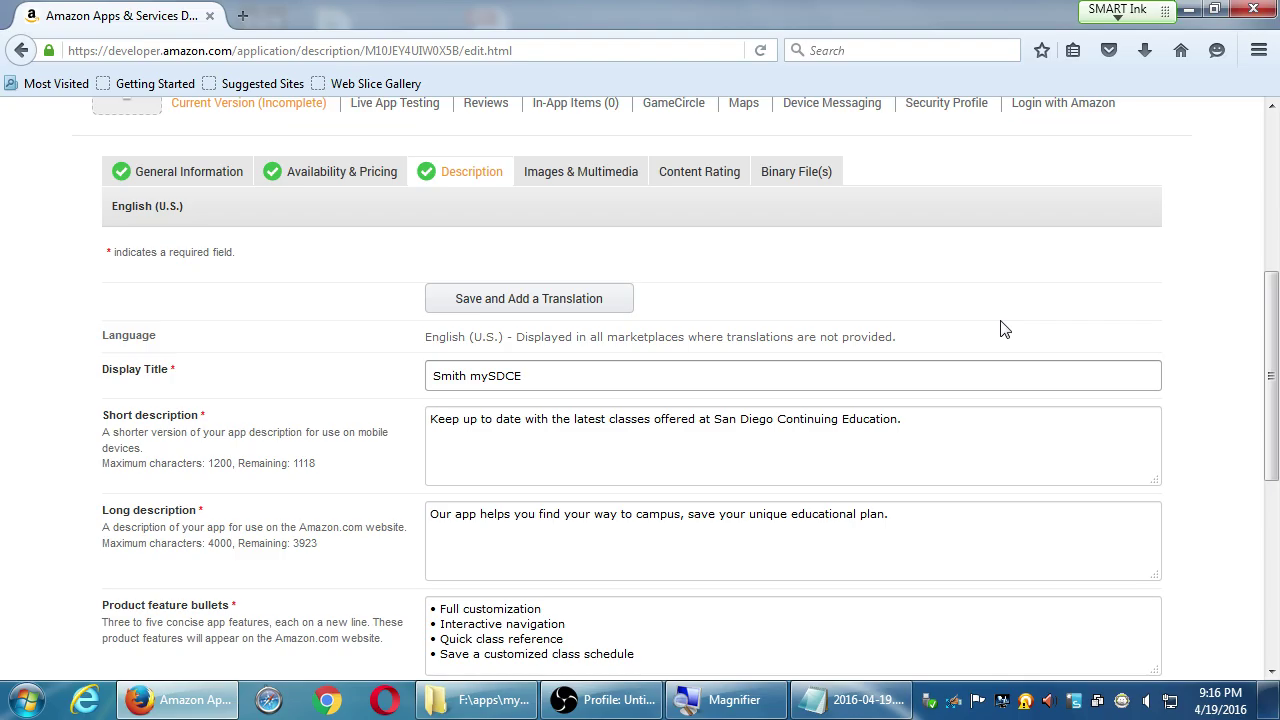
{"action": "scroll", "coordinate": [950, 420], "scroll_direction": "down", "scroll_amount": 5}
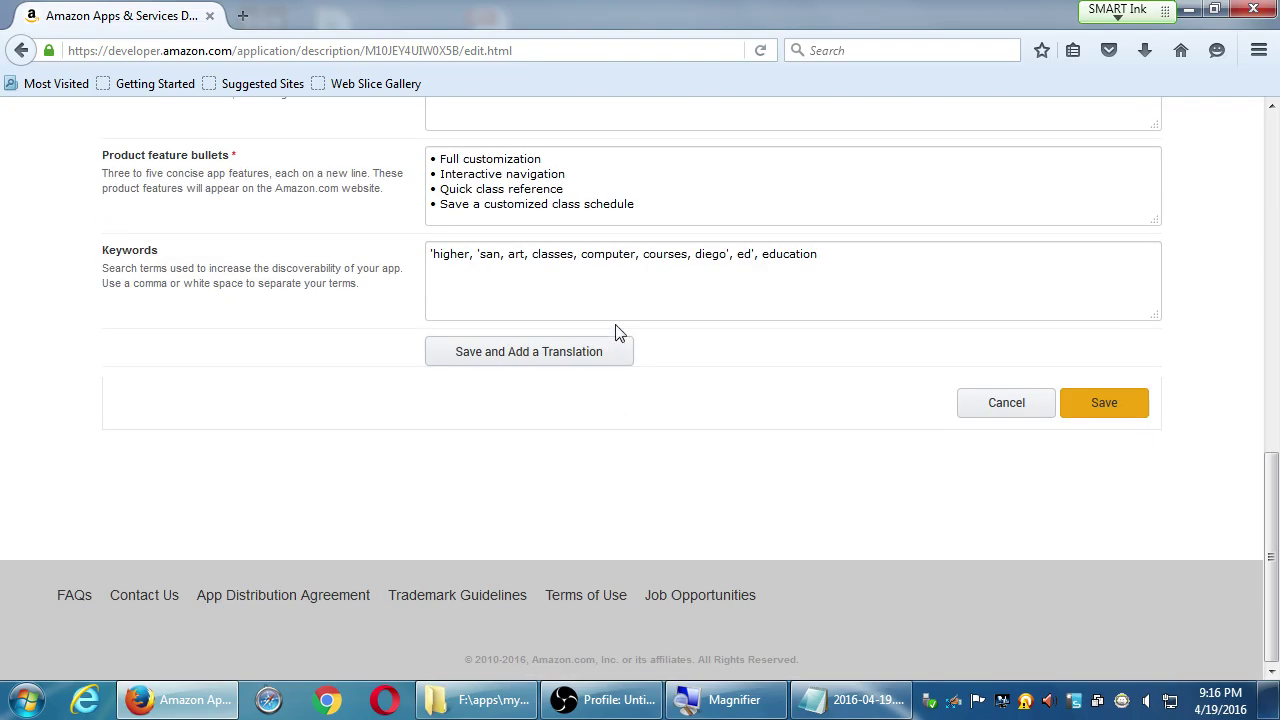
{"action": "key", "text": "super+plus"}
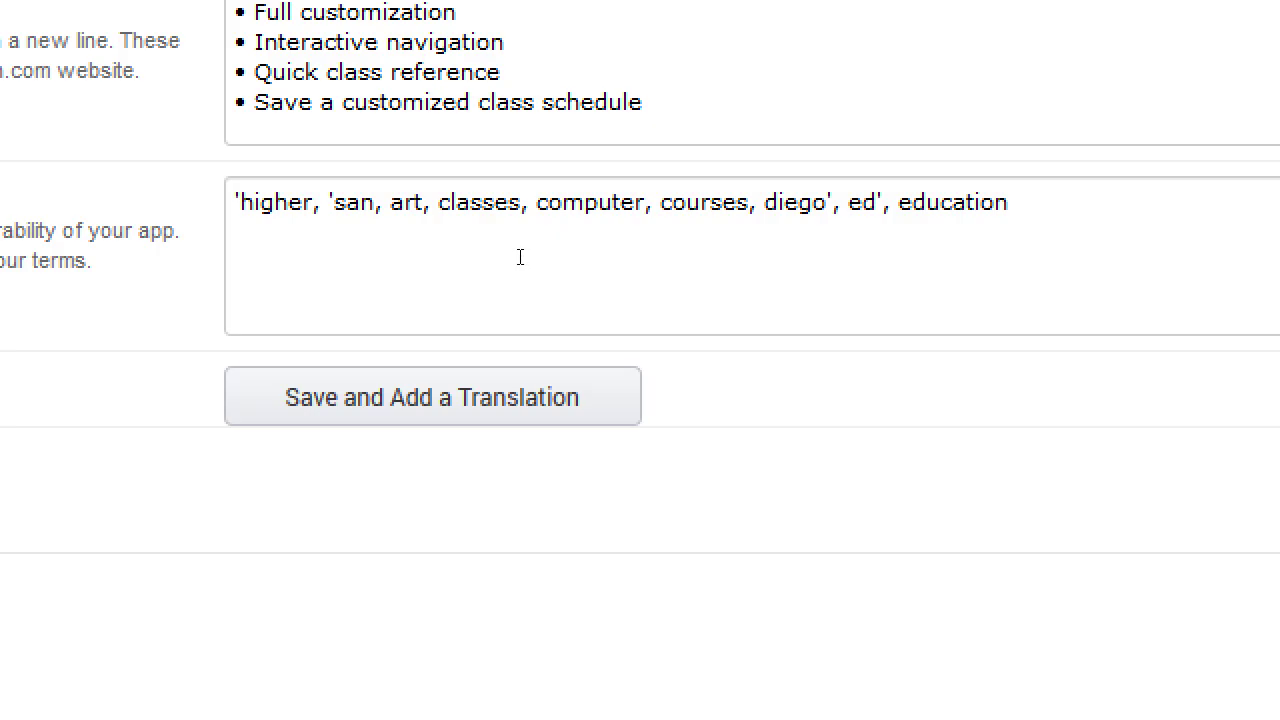
{"action": "left_click", "coordinate": [474, 257]}
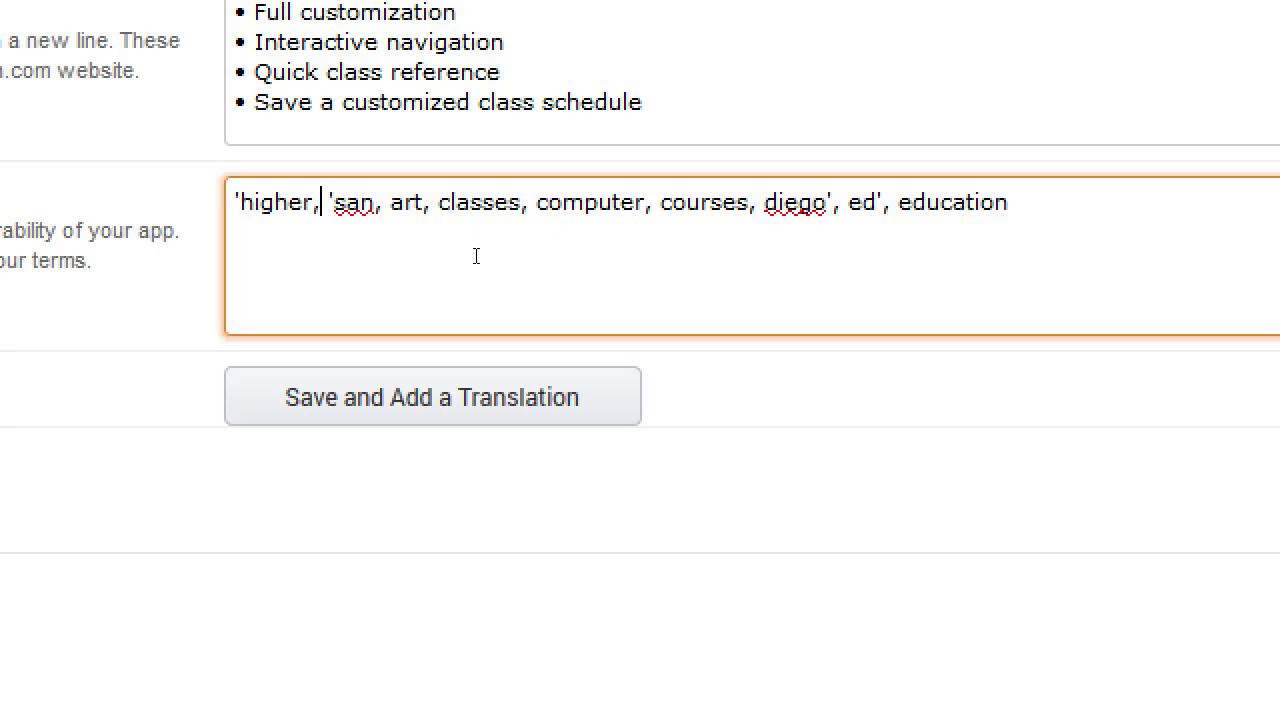
{"action": "key", "text": "Right"}
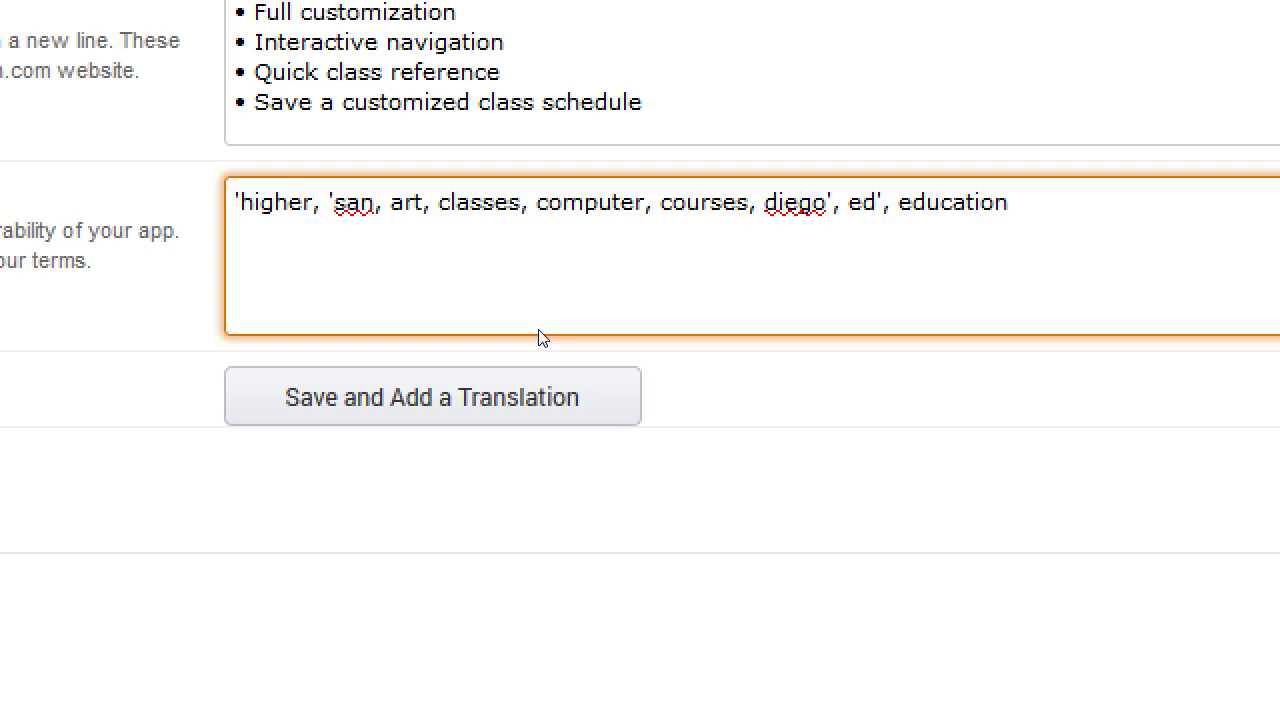
{"action": "key", "text": "Delete"}
{"action": "key", "text": "Home"}
{"action": "key", "text": "Delete"}
{"action": "key", "text": "Right"}
{"action": "key", "text": "Right"}
{"action": "key", "text": "Right"}
{"action": "key", "text": "Right"}
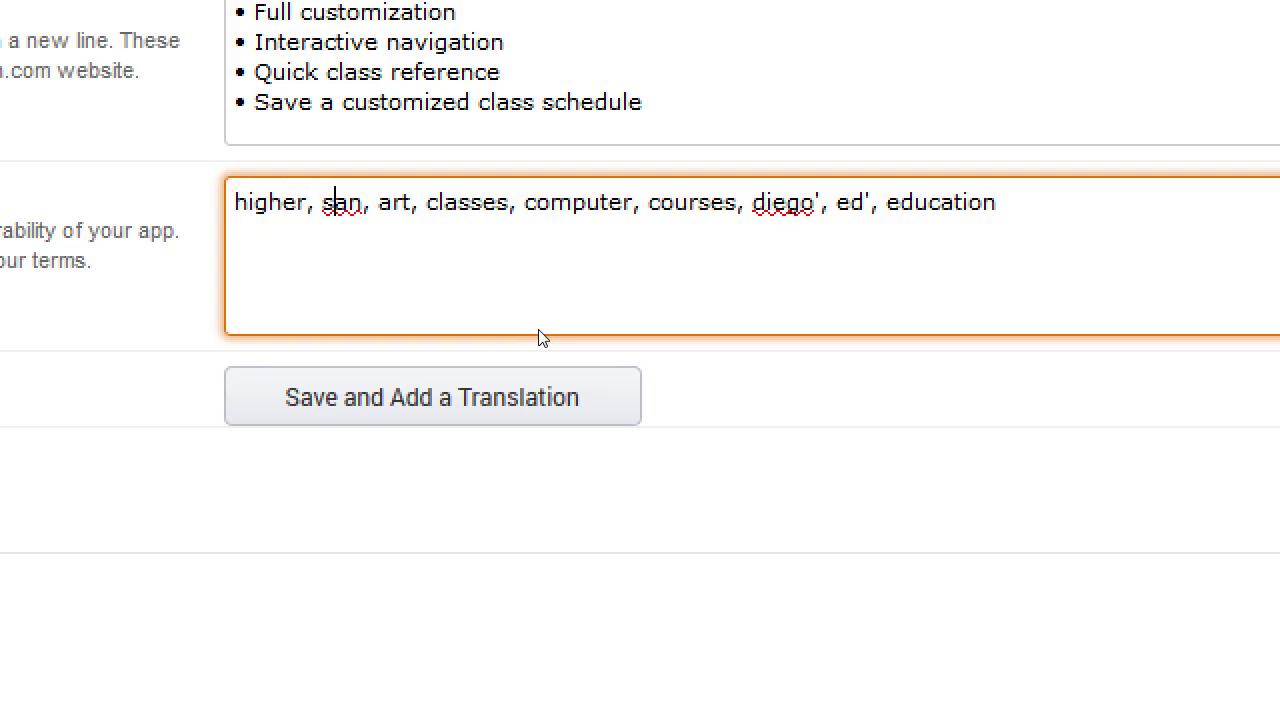
{"action": "key", "text": "Right"}
{"action": "key", "text": "Right"}
{"action": "key", "text": "Right"}
{"action": "key", "text": "Right"}
{"action": "key", "text": "Right"}
{"action": "key", "text": "Right"}
{"action": "key", "text": "Right"}
{"action": "key", "text": "Right"}
{"action": "key", "text": "Right"}
{"action": "key", "text": "Right"}
{"action": "key", "text": "Right"}
{"action": "key", "text": "Delete"}
{"action": "key", "text": "Right"}
{"action": "key", "text": "Right"}
{"action": "key", "text": "Right"}
{"action": "key", "text": "Delete"}
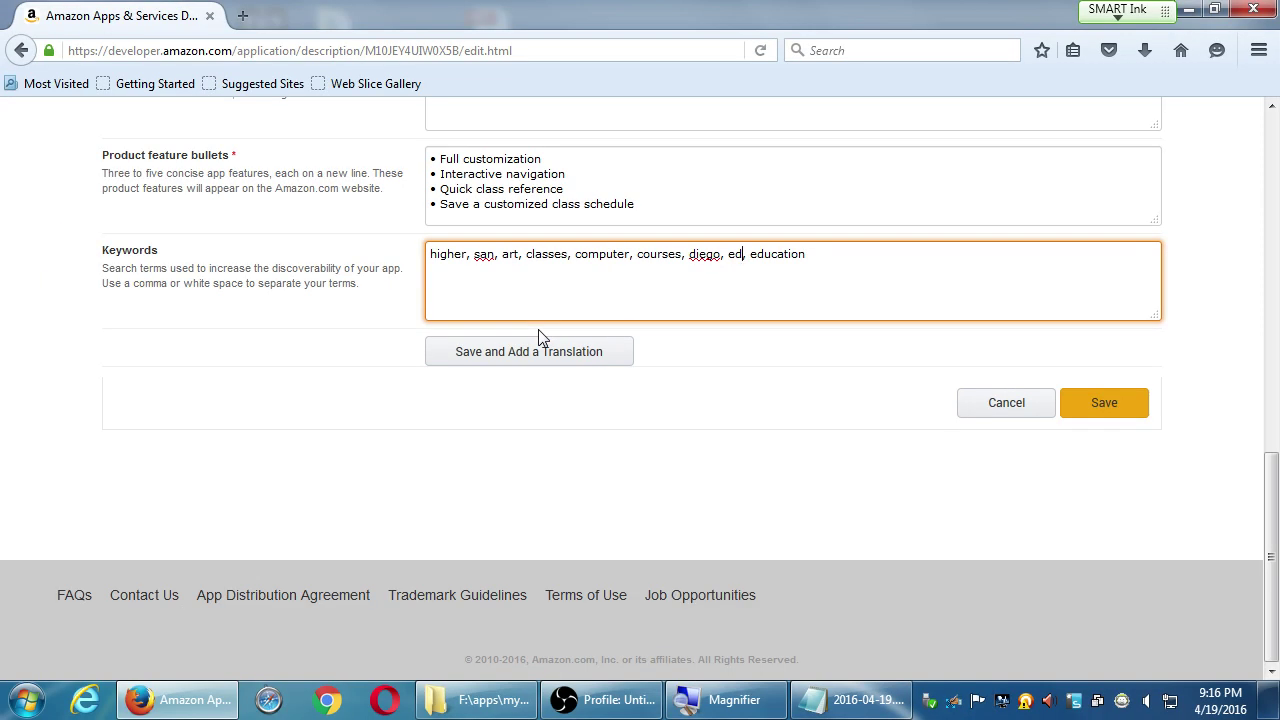
- Save the description, view the empty Images & Multimedia upload slots, and go to Content Rating
{"action": "left_click", "coordinate": [1094, 414]}
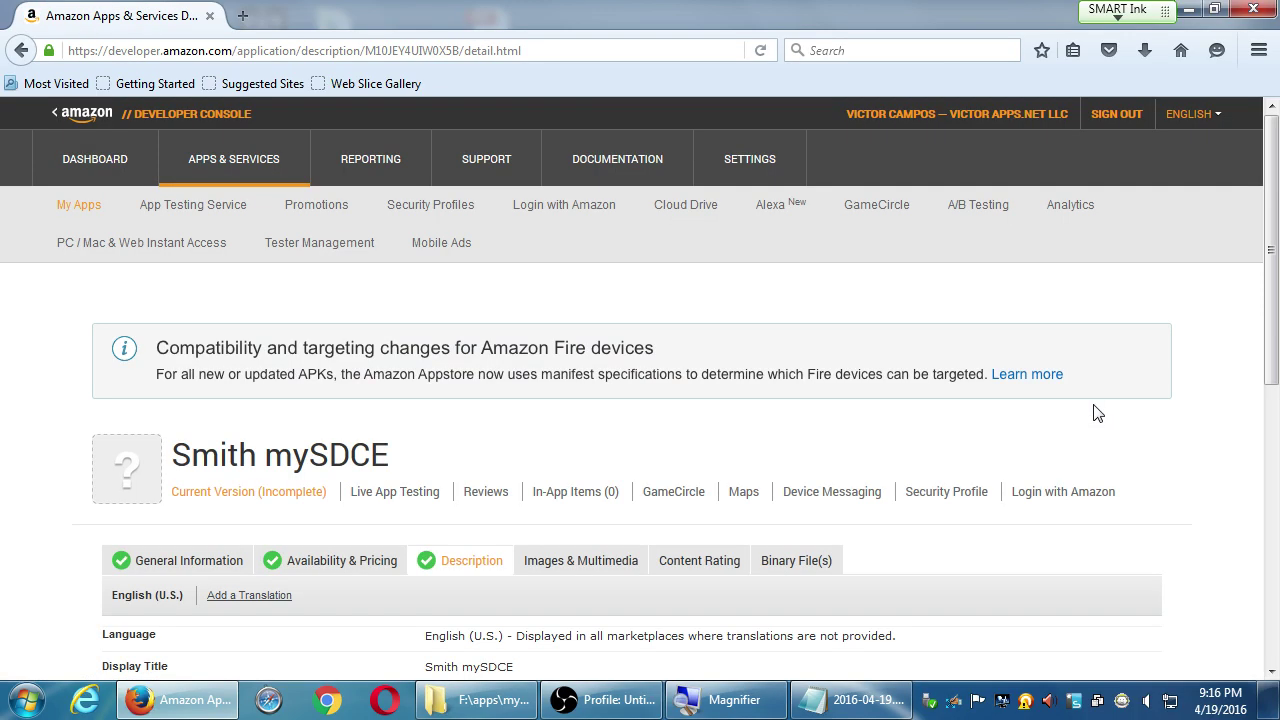
{"action": "scroll", "coordinate": [703, 418], "scroll_direction": "down", "scroll_amount": 3}
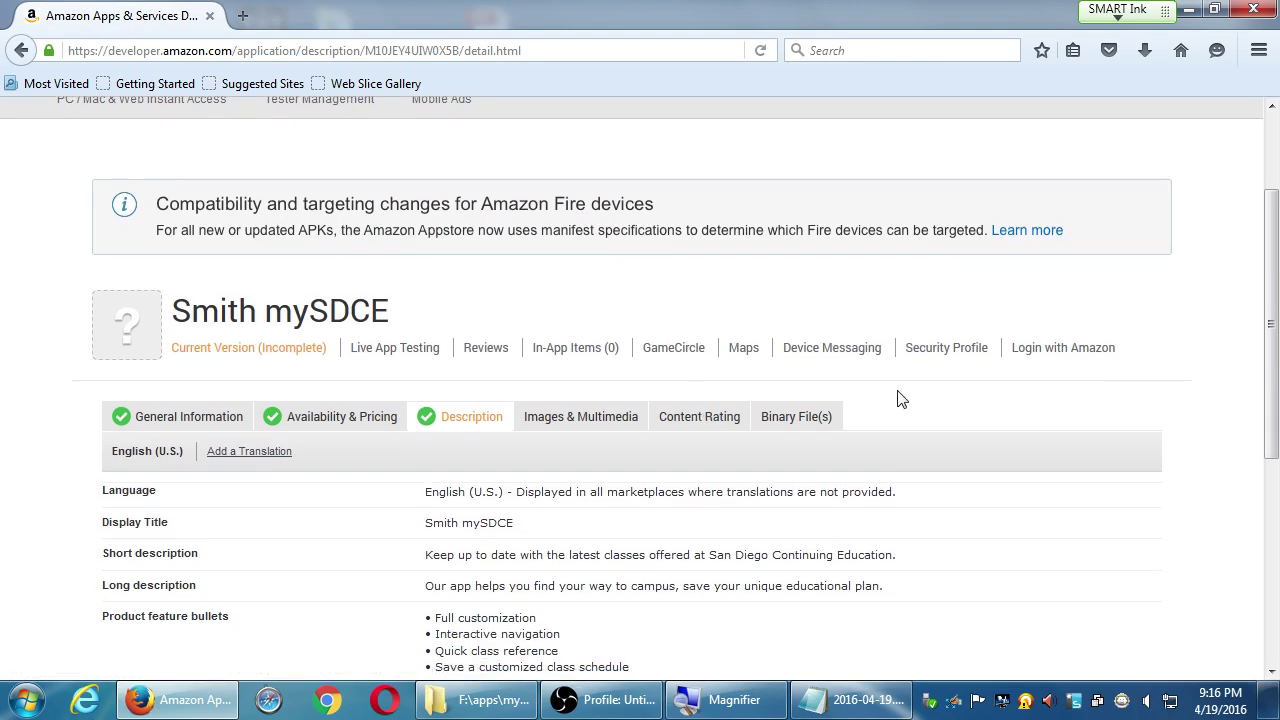
{"action": "left_click", "coordinate": [545, 425]}
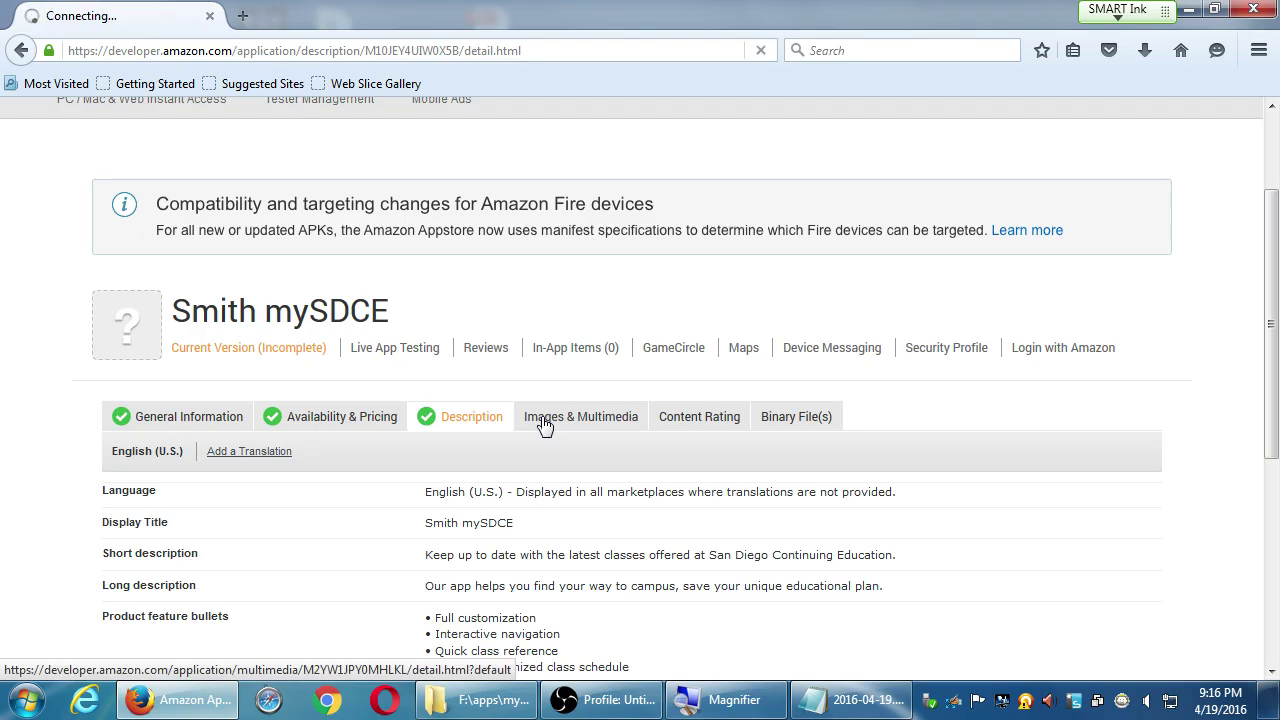
{"action": "scroll", "coordinate": [560, 412], "scroll_direction": "down", "scroll_amount": 6}
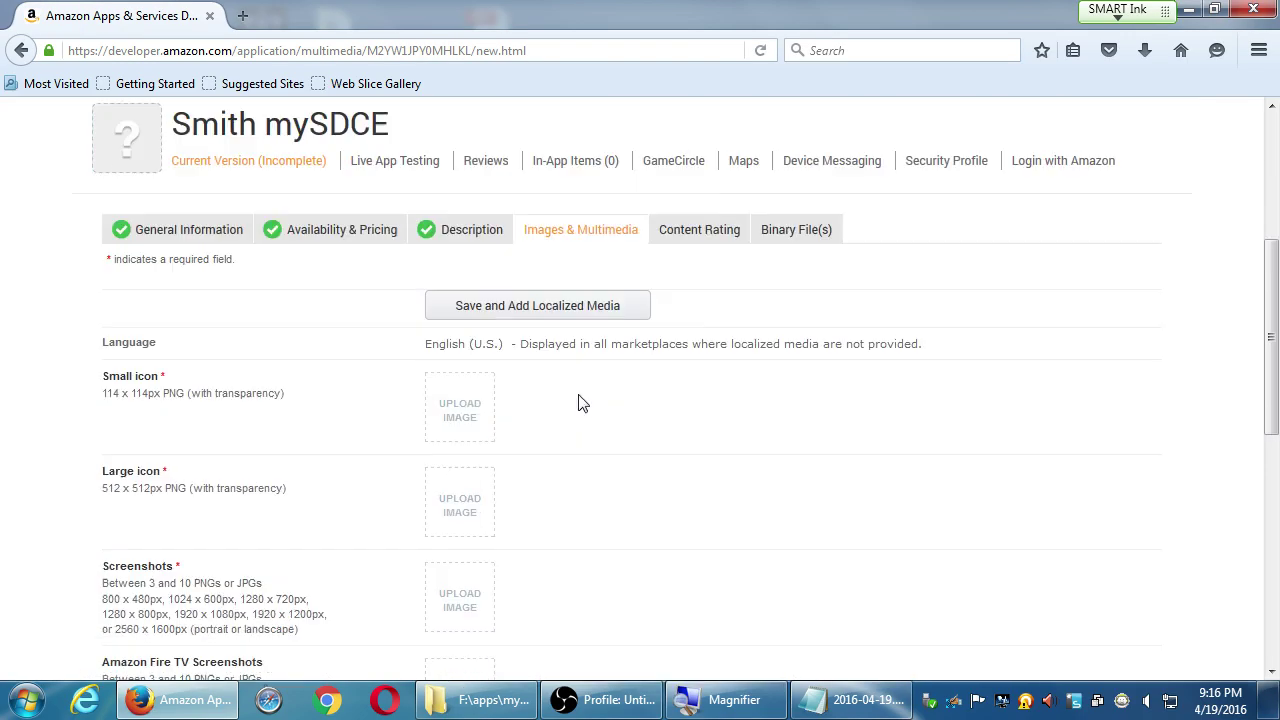
{"action": "scroll", "coordinate": [617, 376], "scroll_direction": "down", "scroll_amount": 1}
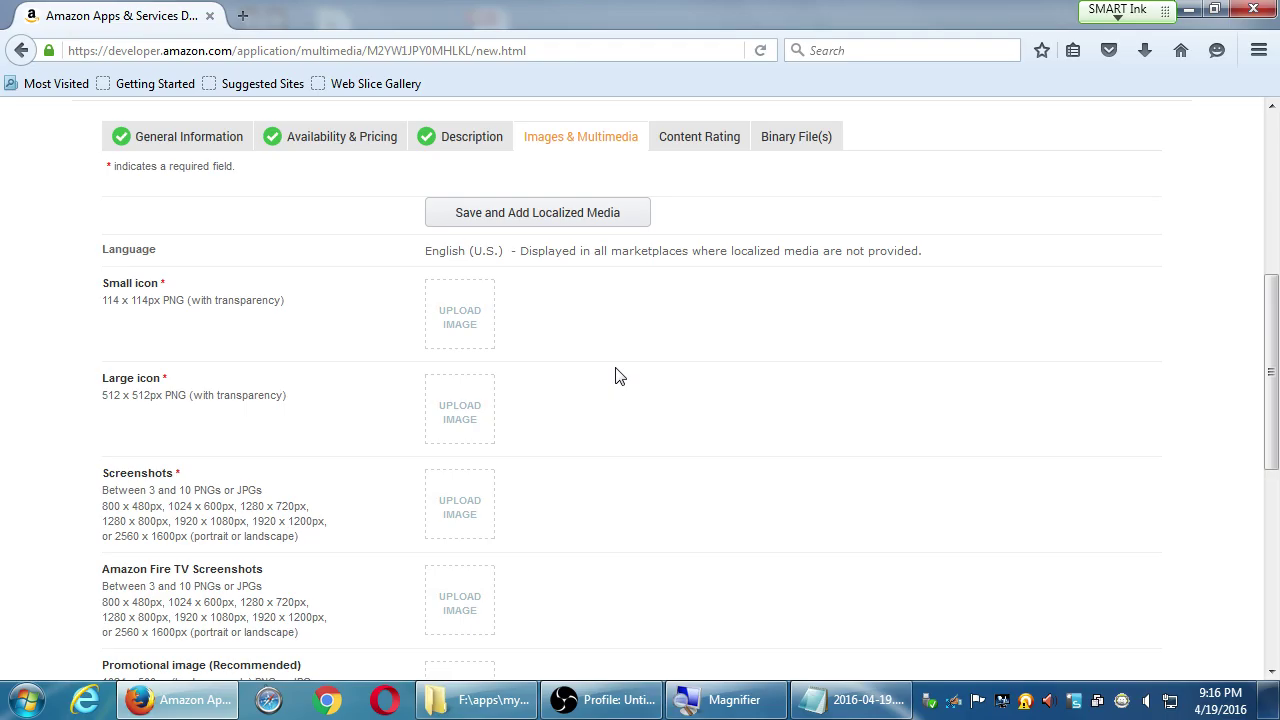
{"action": "scroll", "coordinate": [616, 376], "scroll_direction": "down", "scroll_amount": 1}
{"action": "scroll", "coordinate": [616, 376], "scroll_direction": "down", "scroll_amount": 2}
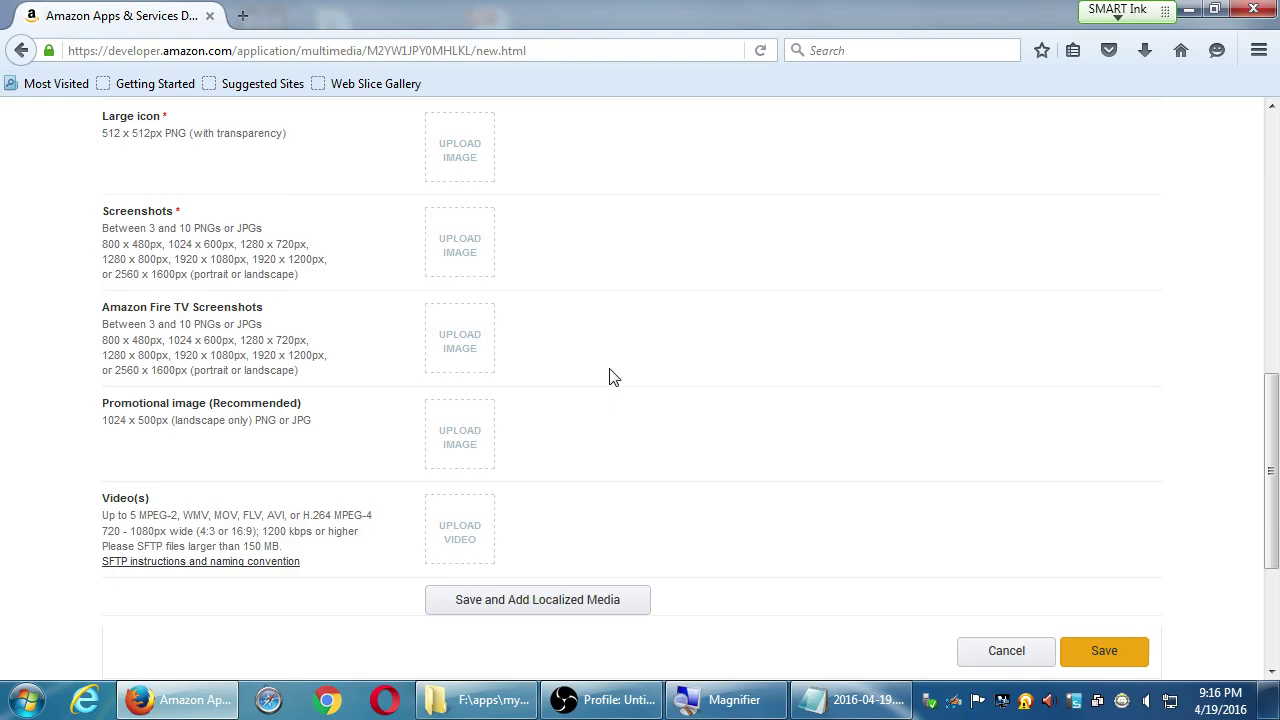
{"action": "scroll", "coordinate": [600, 370], "scroll_direction": "up", "scroll_amount": 10}
{"action": "scroll", "coordinate": [600, 370], "scroll_direction": "down", "scroll_amount": 1}
{"action": "scroll", "coordinate": [603, 371], "scroll_direction": "down", "scroll_amount": 2}
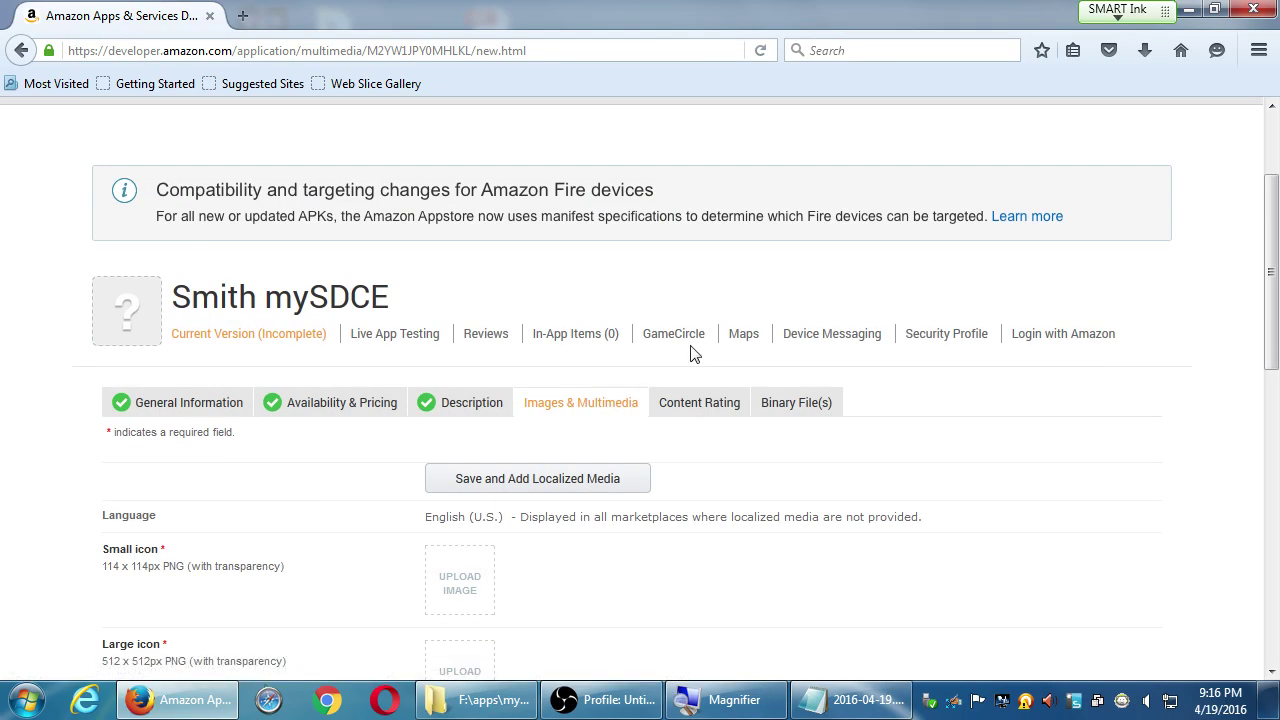
{"action": "left_click", "coordinate": [678, 410]}
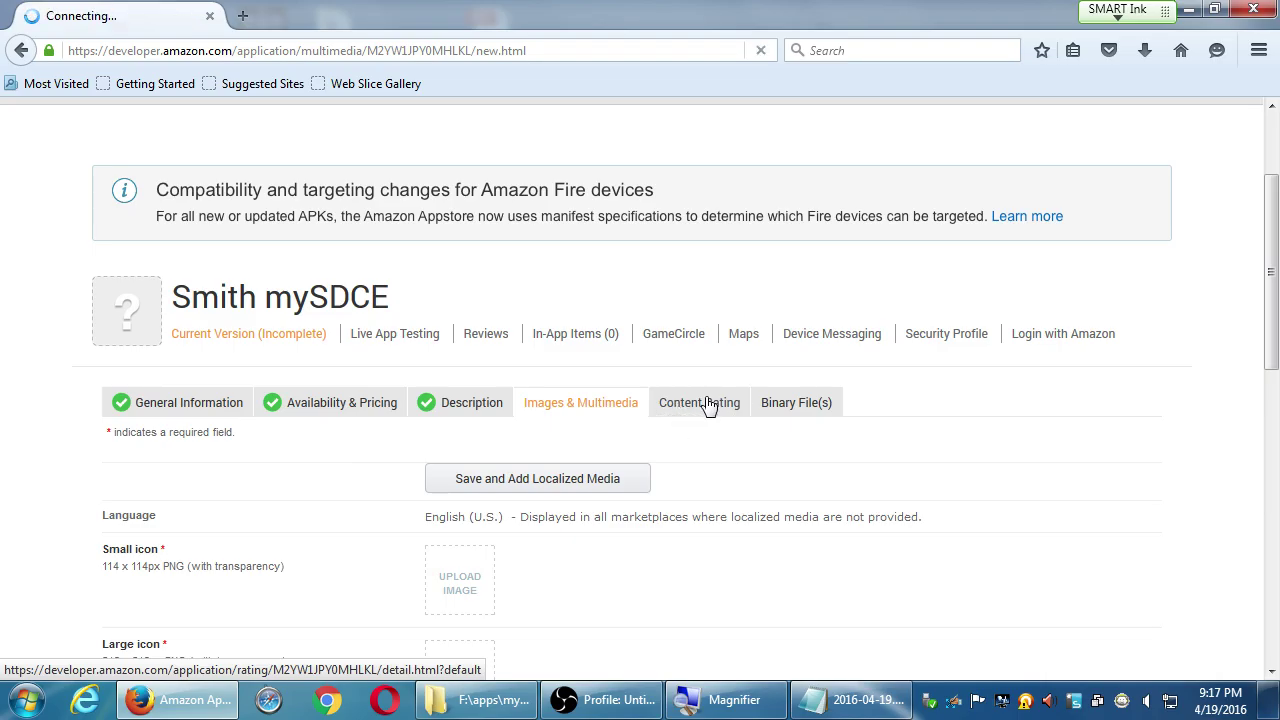
{"action": "scroll", "coordinate": [978, 464], "scroll_direction": "down", "scroll_amount": 5}
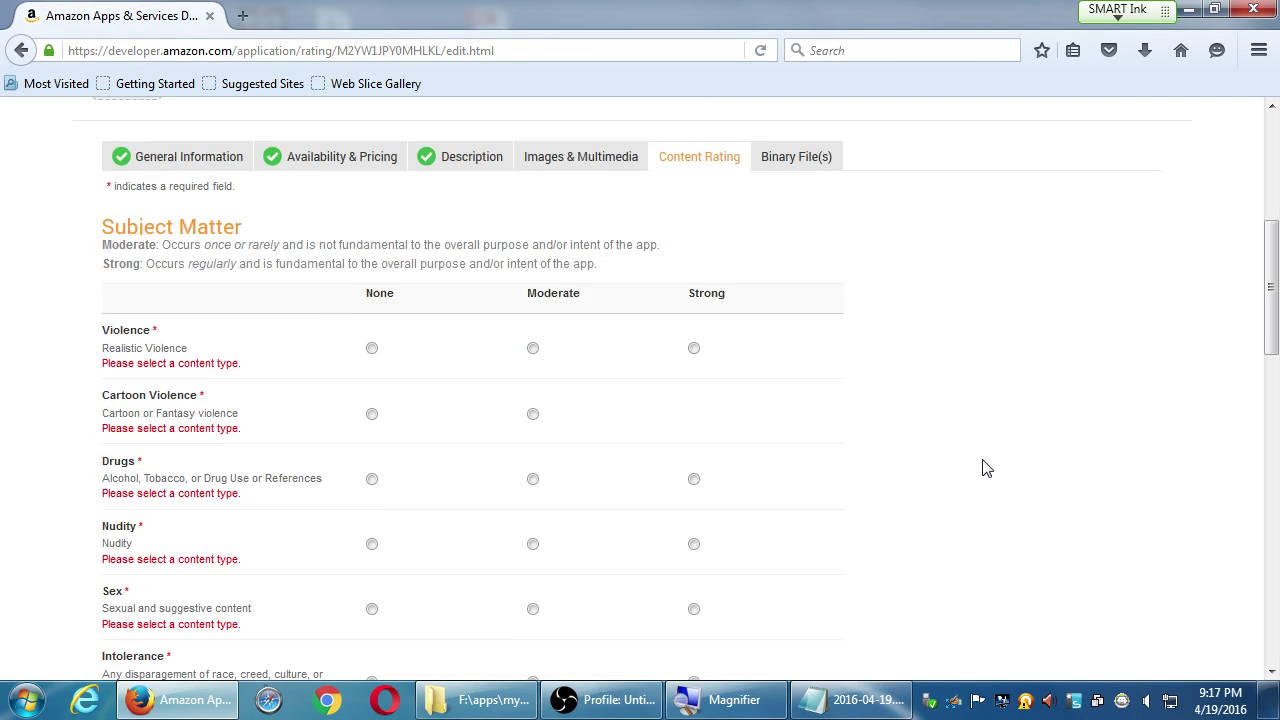
{"action": "scroll", "coordinate": [940, 500], "scroll_direction": "down", "scroll_amount": 1}
{"action": "scroll", "coordinate": [880, 540], "scroll_direction": "down", "scroll_amount": 5}
{"action": "scroll", "coordinate": [911, 505], "scroll_direction": "up", "scroll_amount": 3}
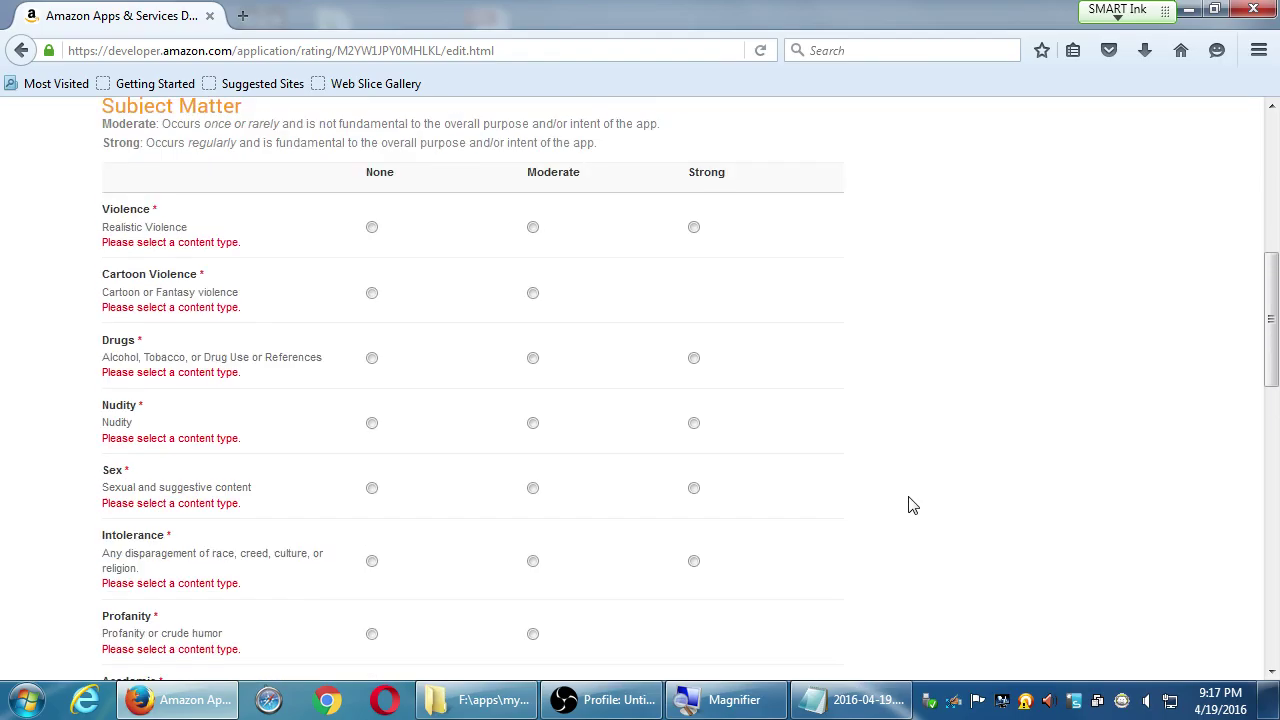
{"action": "scroll", "coordinate": [911, 505], "scroll_direction": "down", "scroll_amount": 3}
{"action": "scroll", "coordinate": [911, 505], "scroll_direction": "down", "scroll_amount": 5}
{"action": "scroll", "coordinate": [911, 505], "scroll_direction": "down", "scroll_amount": 1}
{"action": "scroll", "coordinate": [911, 500], "scroll_direction": "up", "scroll_amount": 5}
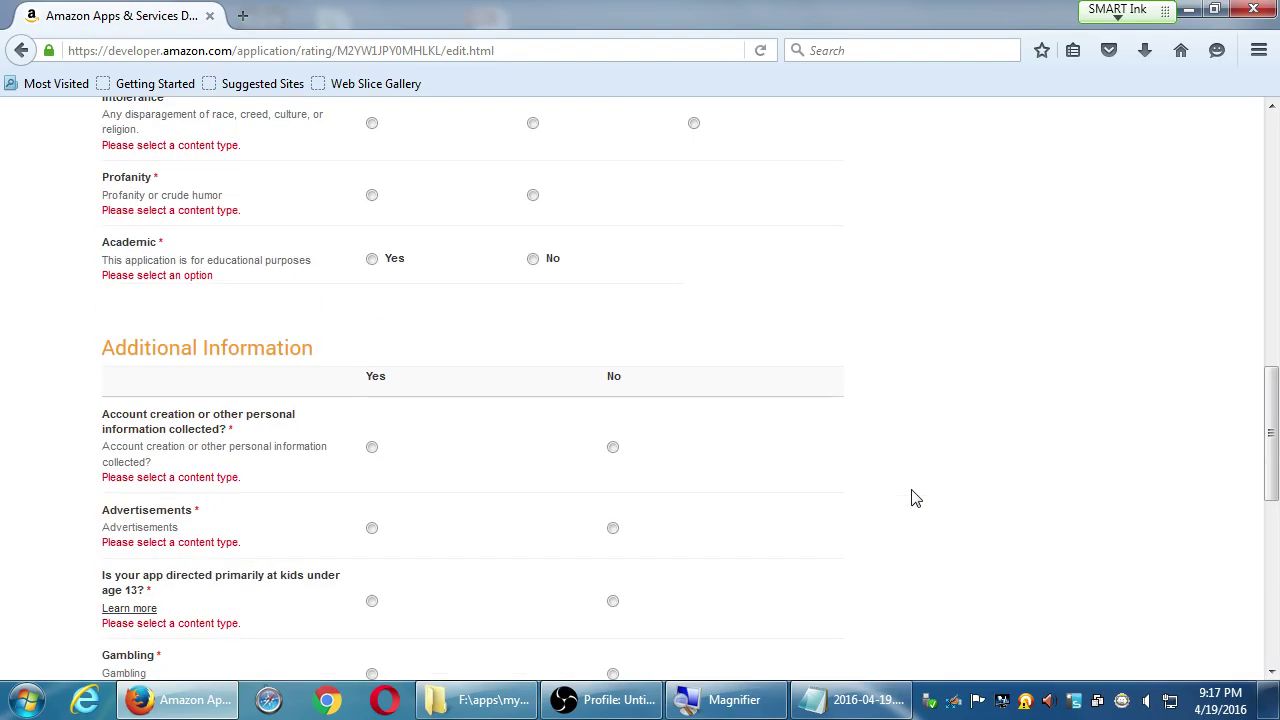
{"action": "scroll", "coordinate": [913, 500], "scroll_direction": "up", "scroll_amount": 1}
{"action": "scroll", "coordinate": [914, 499], "scroll_direction": "up", "scroll_amount": 2}
{"action": "scroll", "coordinate": [916, 498], "scroll_direction": "up", "scroll_amount": 5}
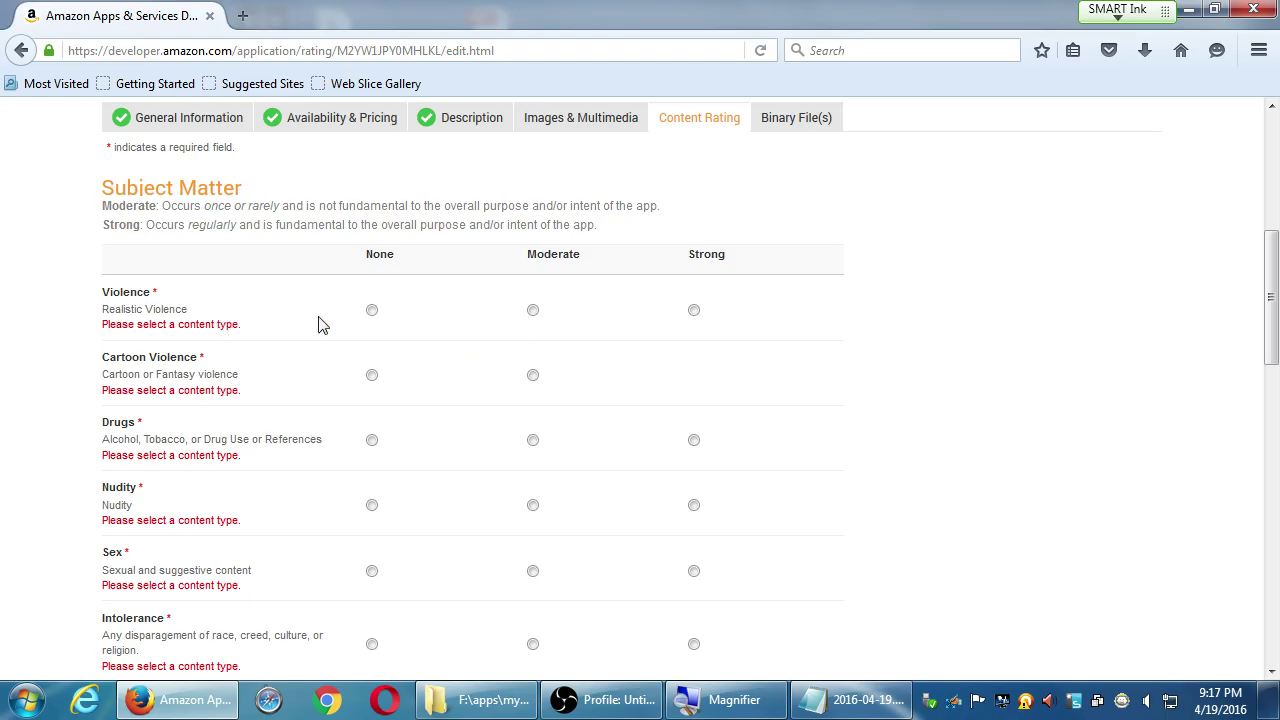
- Rate violence, drugs, nudity, sexual content, intolerance and profanity as None, and Academic as Yes
{"action": "left_click", "coordinate": [371, 310]}
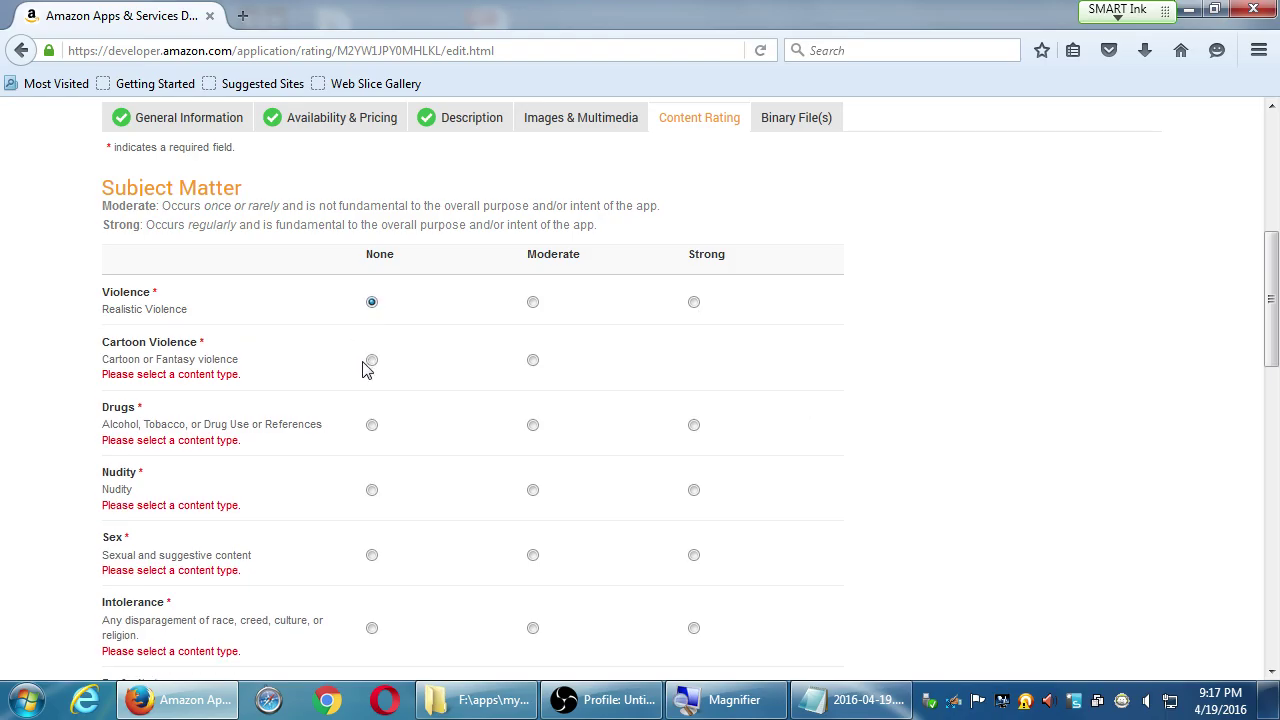
{"action": "left_click", "coordinate": [371, 360]}
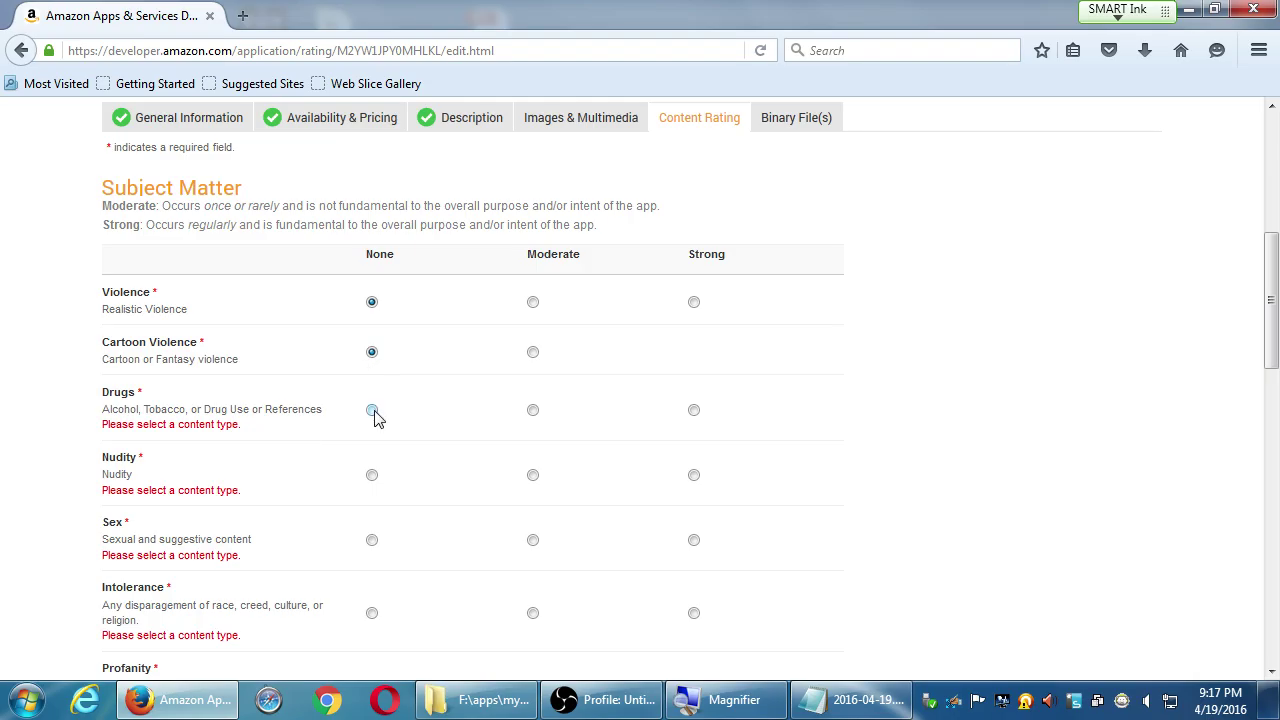
{"action": "left_click", "coordinate": [371, 409]}
{"action": "left_click", "coordinate": [371, 460]}
{"action": "left_click", "coordinate": [372, 516]}
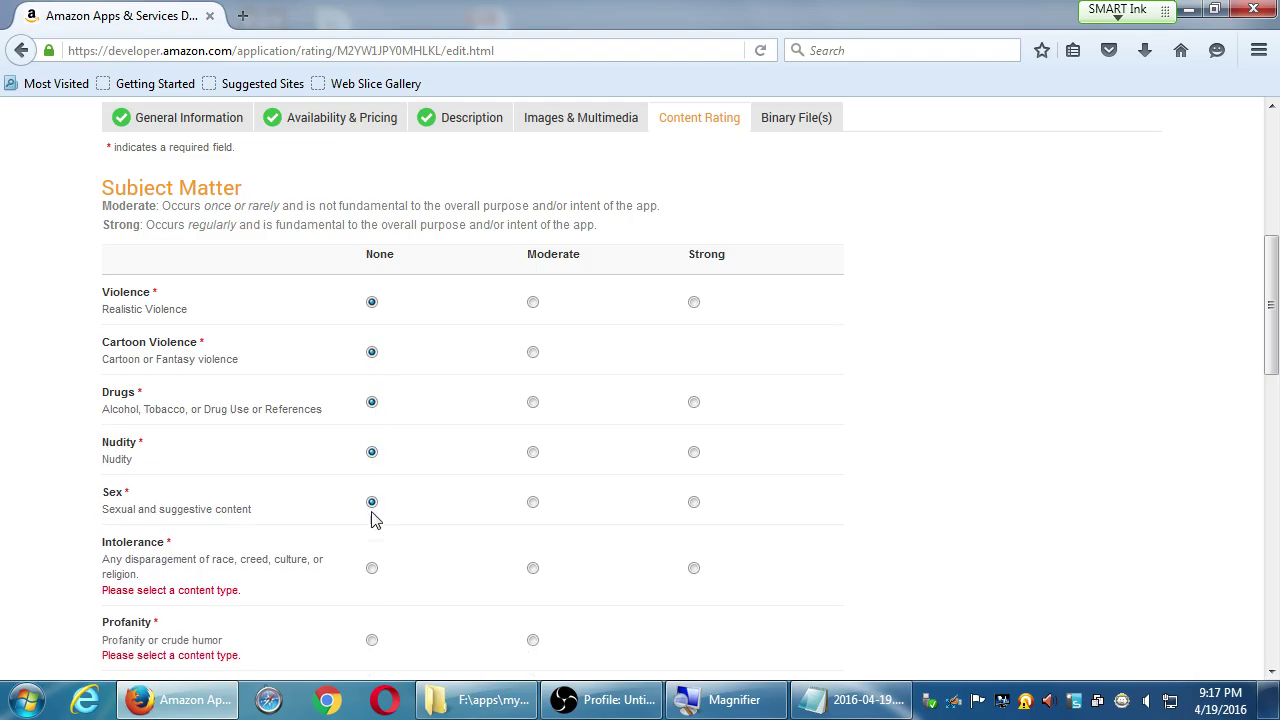
{"action": "left_click", "coordinate": [370, 571]}
{"action": "scroll", "coordinate": [370, 573], "scroll_direction": "down", "scroll_amount": 2}
{"action": "scroll", "coordinate": [370, 573], "scroll_direction": "down", "scroll_amount": 4}
{"action": "left_click", "coordinate": [371, 285]}
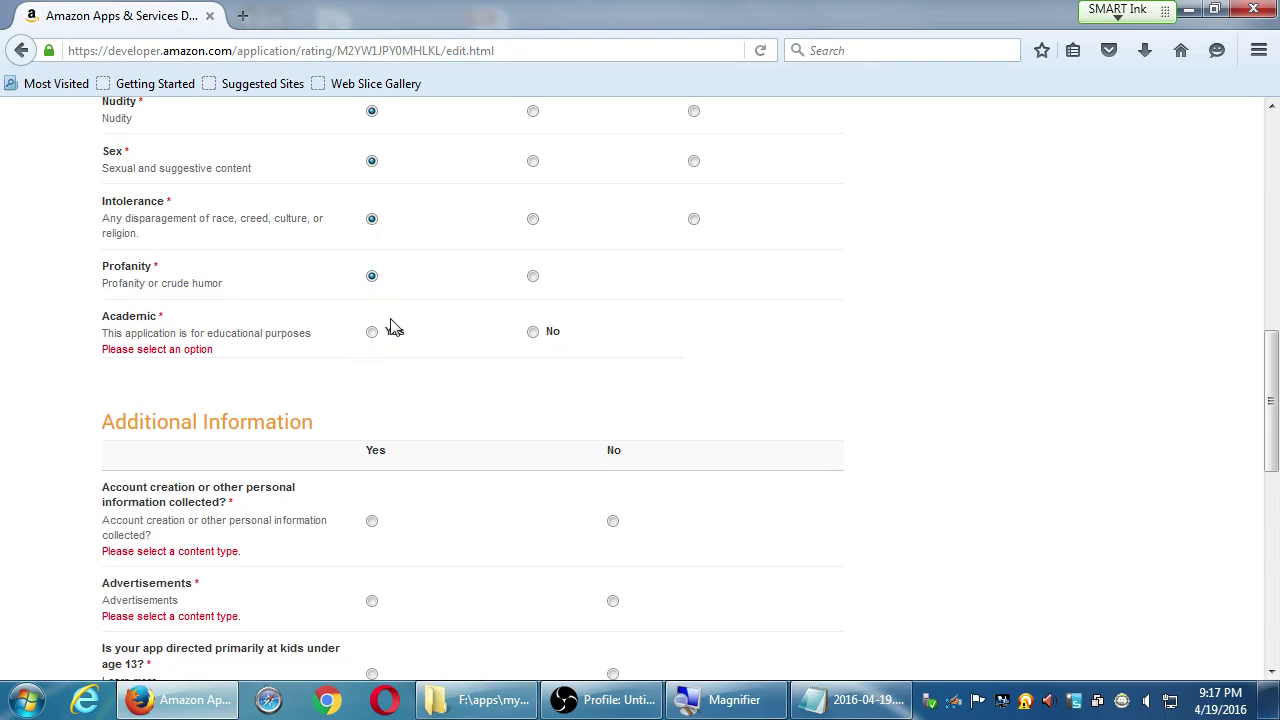
{"action": "left_click", "coordinate": [370, 333]}
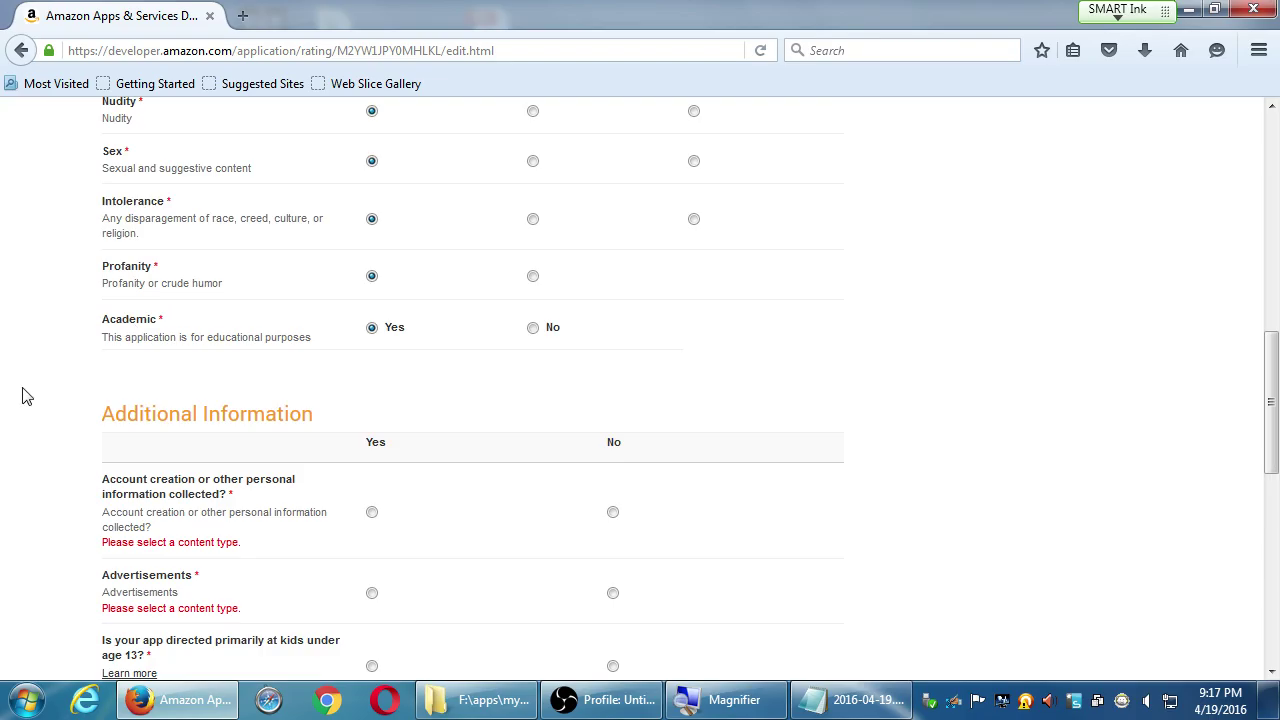
{"action": "scroll", "coordinate": [30, 397], "scroll_direction": "down", "scroll_amount": 3}
{"action": "scroll", "coordinate": [30, 397], "scroll_direction": "up", "scroll_amount": 9}
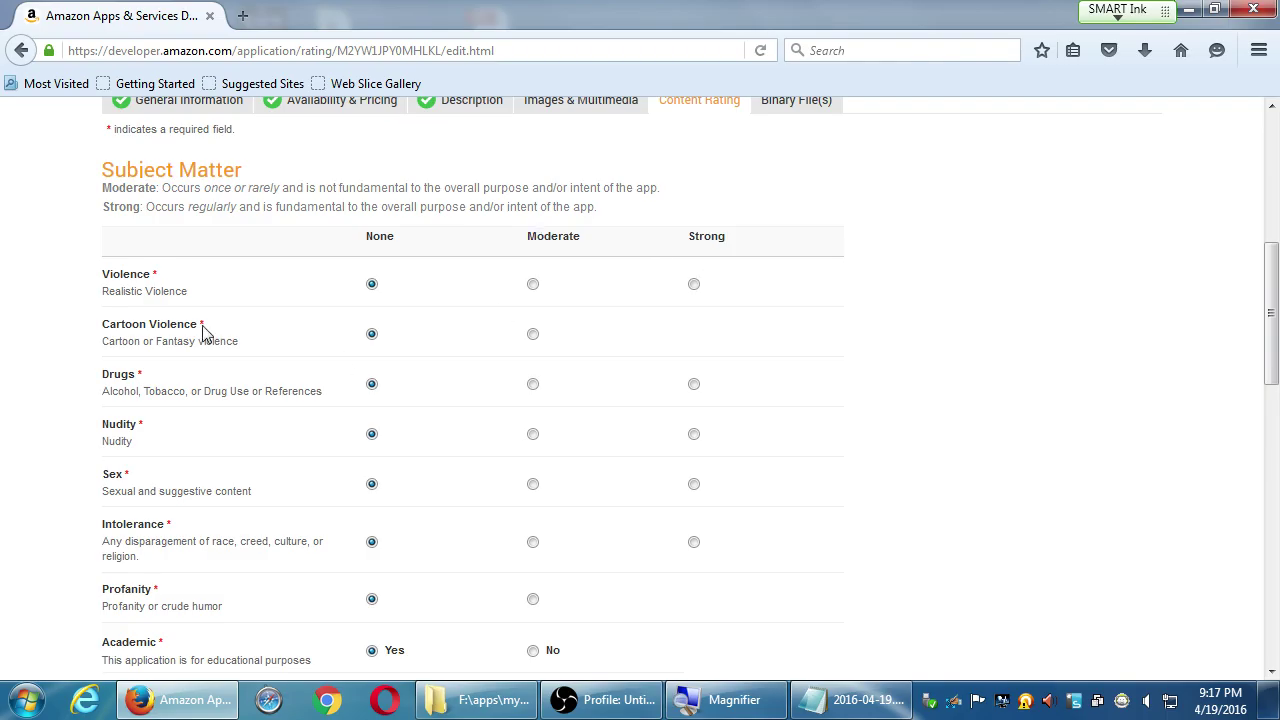
{"action": "left_click_drag", "start_coordinate": [120, 333], "coordinate": [162, 330]}
{"action": "left_click", "coordinate": [690, 330]}
{"action": "scroll", "coordinate": [880, 420], "scroll_direction": "down", "scroll_amount": 1}
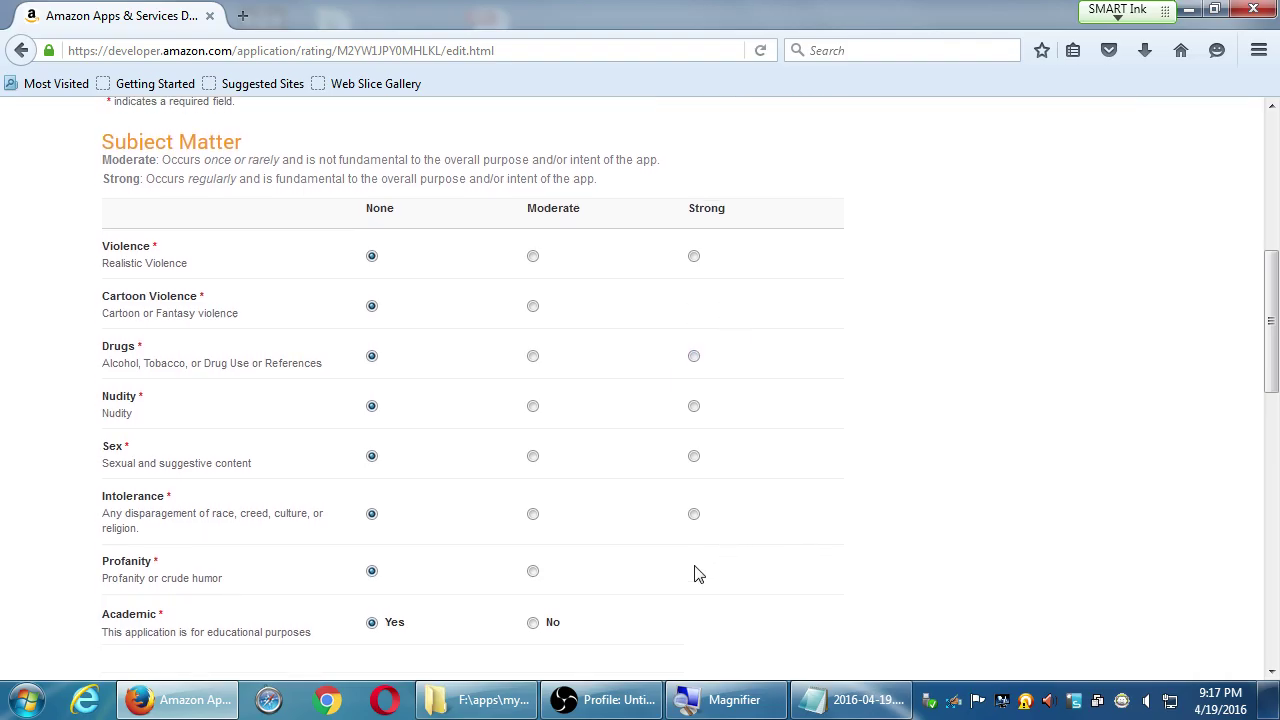
{"action": "scroll", "coordinate": [696, 574], "scroll_direction": "down", "scroll_amount": 2}
{"action": "scroll", "coordinate": [698, 585], "scroll_direction": "down", "scroll_amount": 3}
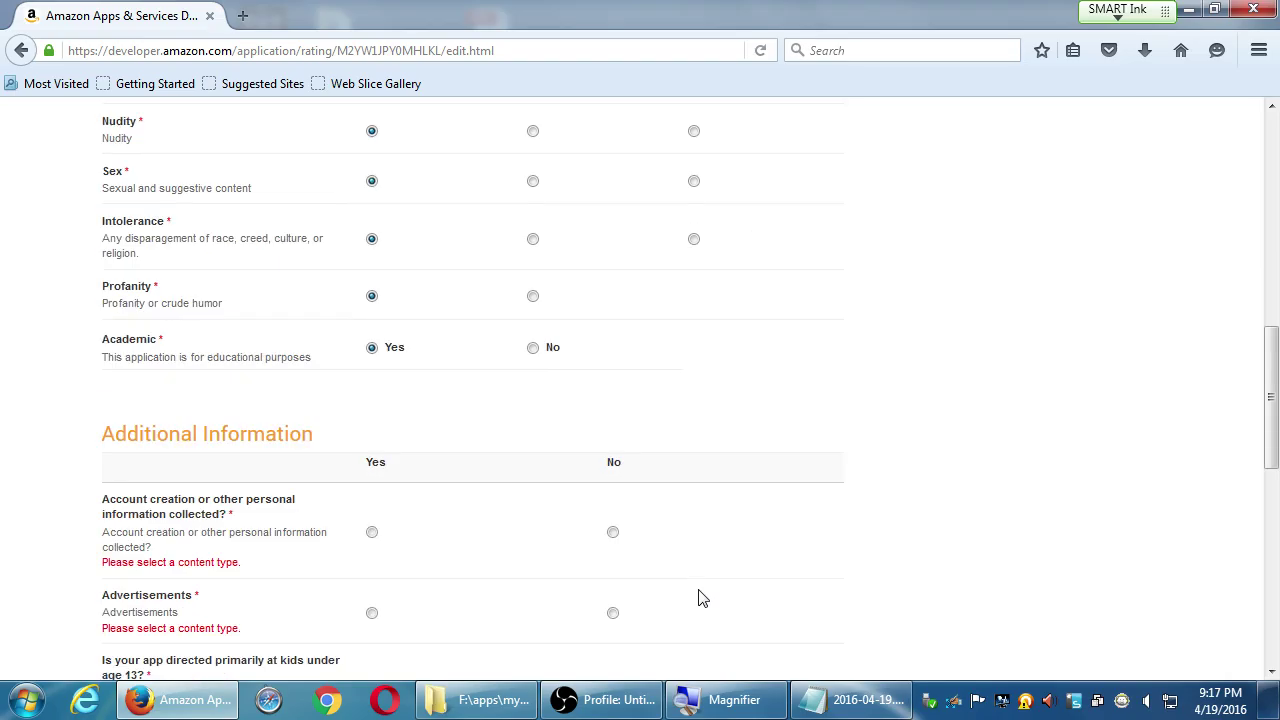
{"action": "scroll", "coordinate": [700, 595], "scroll_direction": "down", "scroll_amount": 3}
{"action": "scroll", "coordinate": [700, 597], "scroll_direction": "down", "scroll_amount": 1}
{"action": "scroll", "coordinate": [277, 297], "scroll_direction": "down", "scroll_amount": 1}
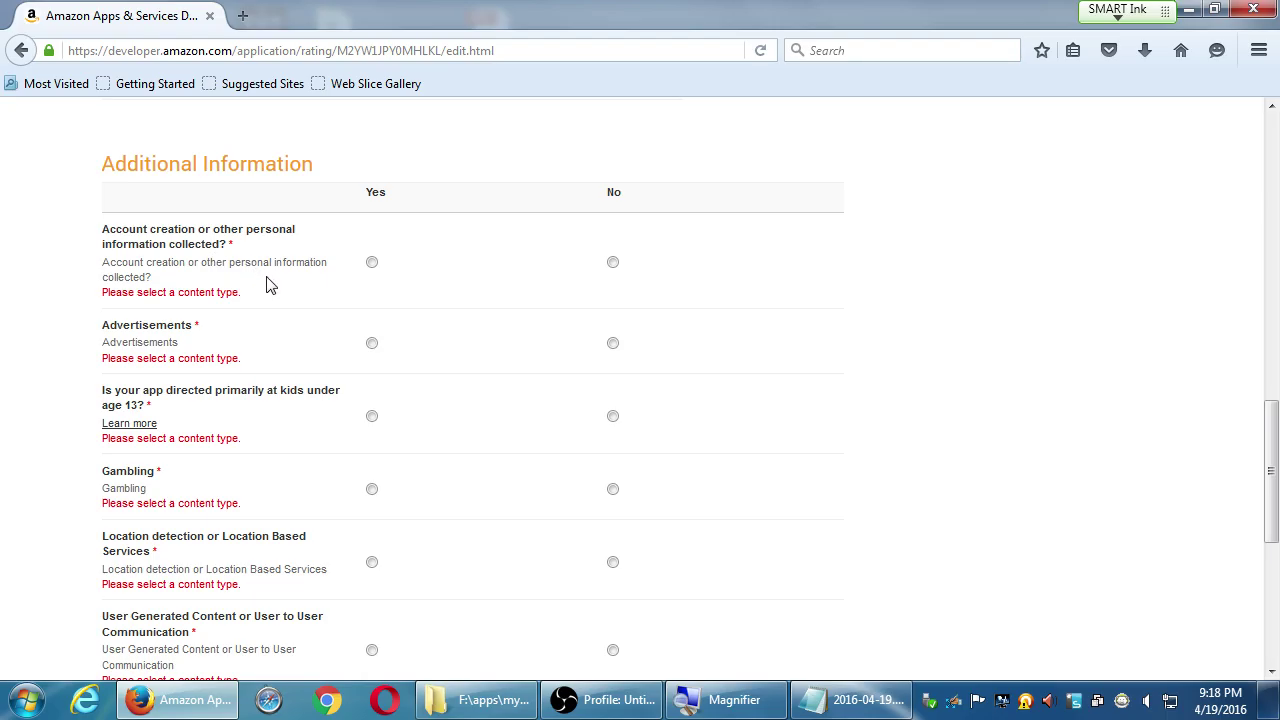
- Answer Yes to personal information collection and No to targeting kids and gambling
{"action": "left_click_drag", "start_coordinate": [158, 283], "coordinate": [112, 236]}
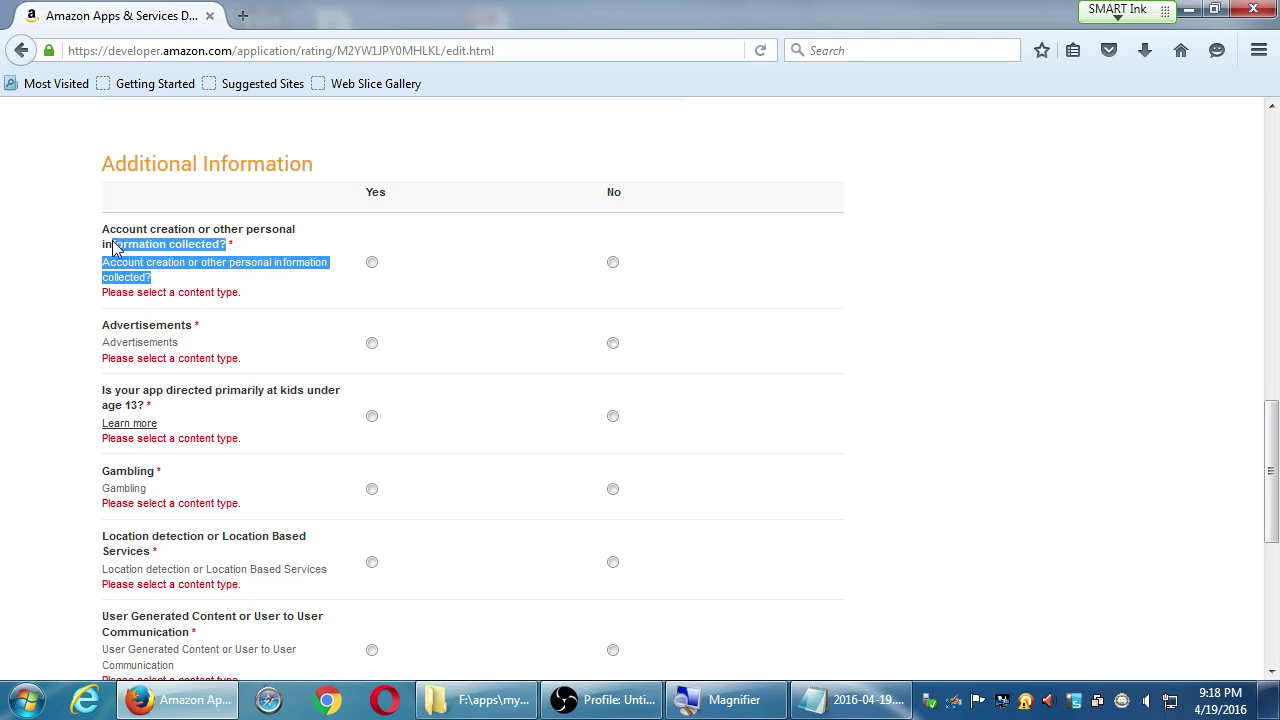
{"action": "left_click", "coordinate": [175, 263]}
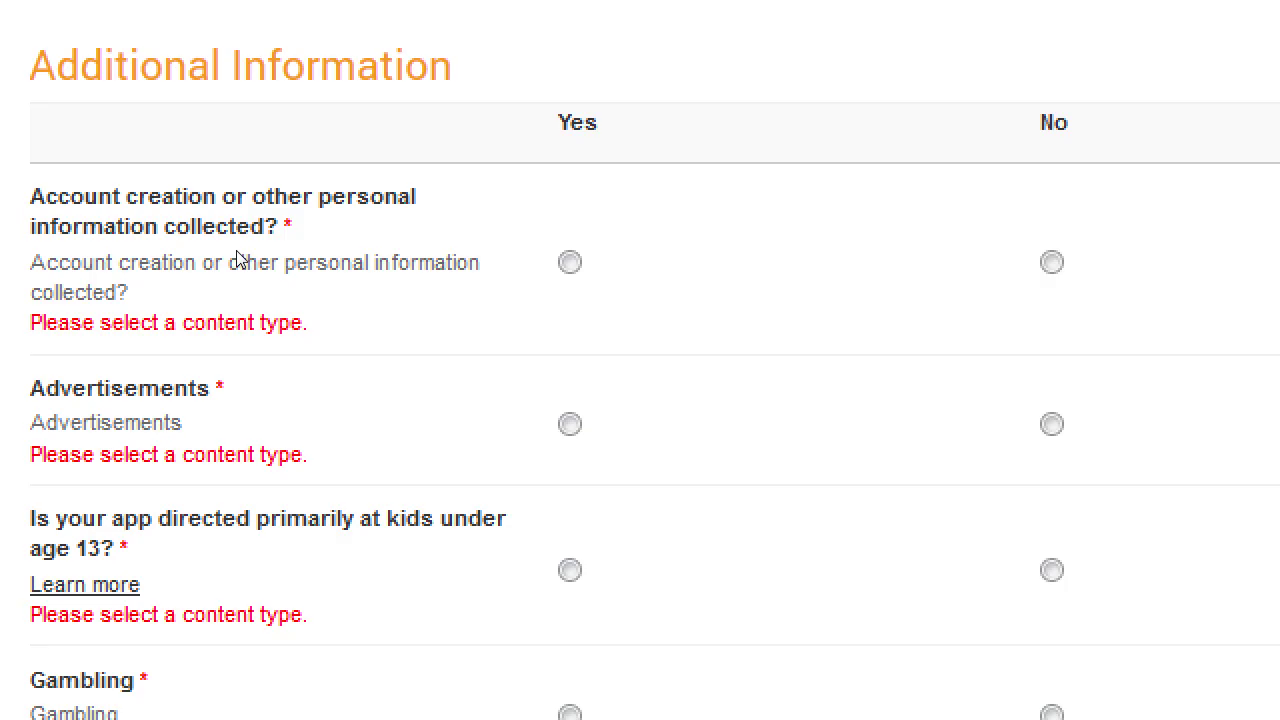
{"action": "left_click", "coordinate": [372, 274]}
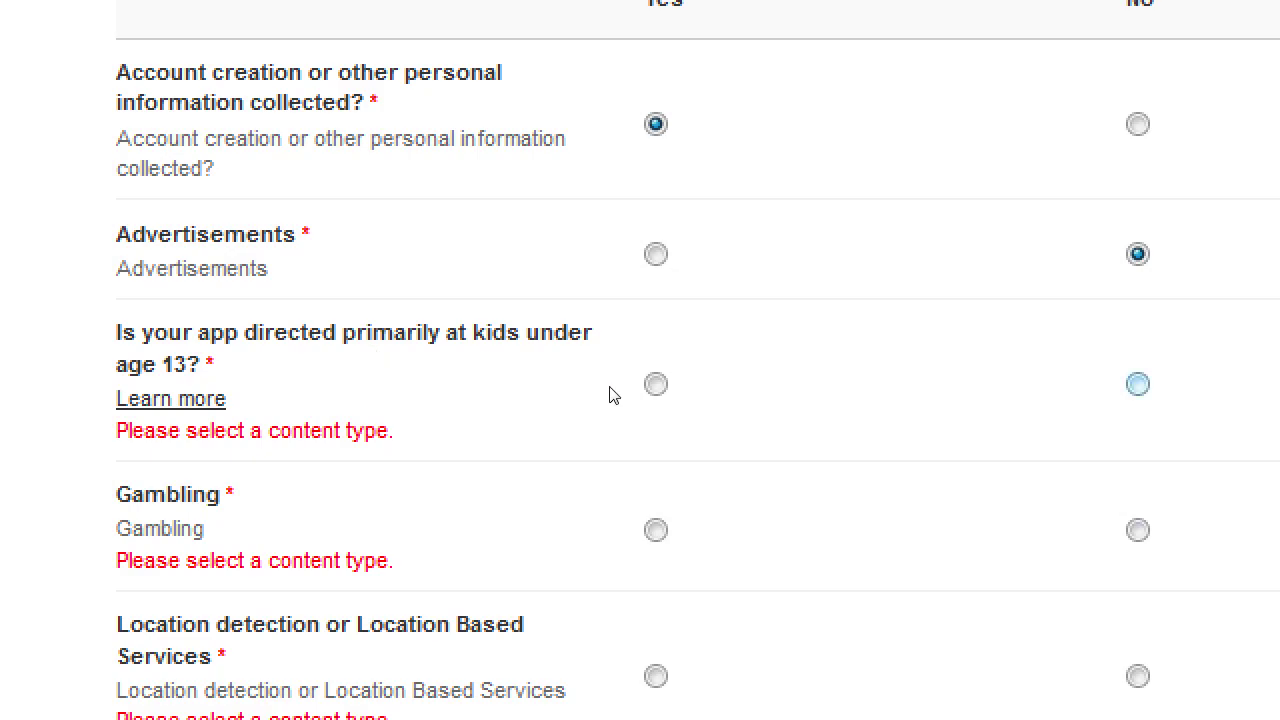
{"action": "key", "text": "space"}
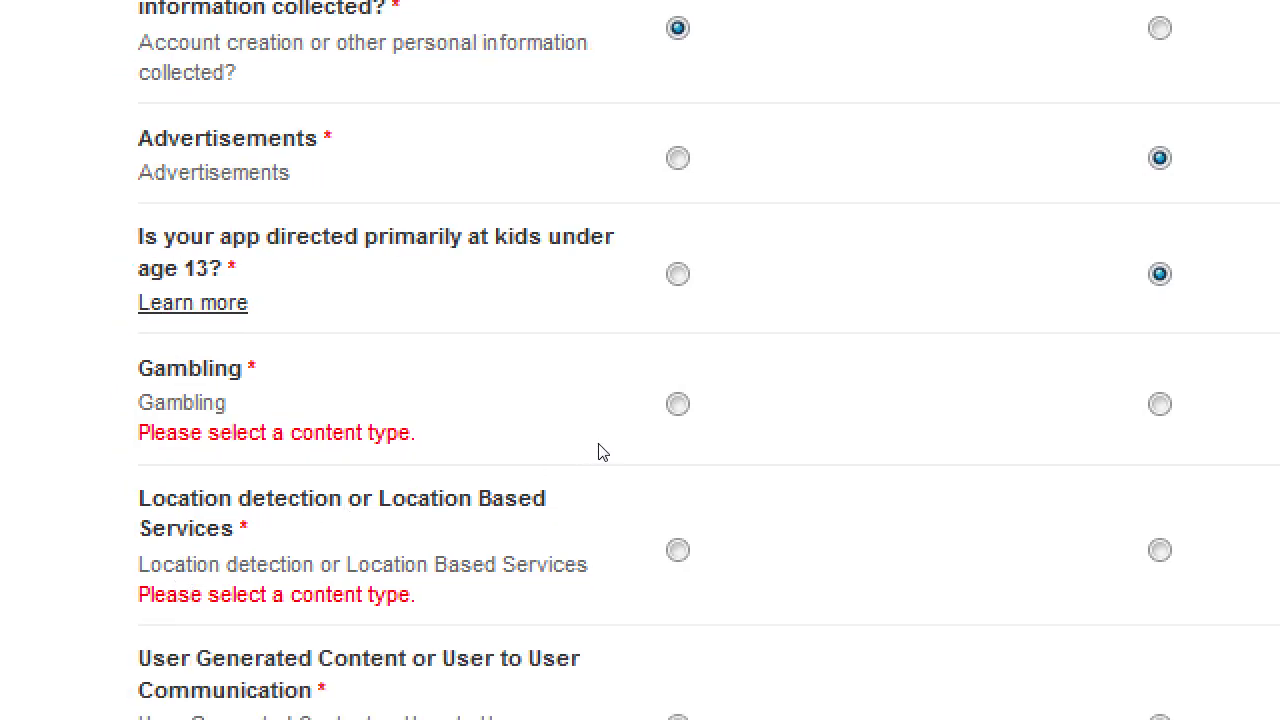
{"action": "key", "text": "space"}
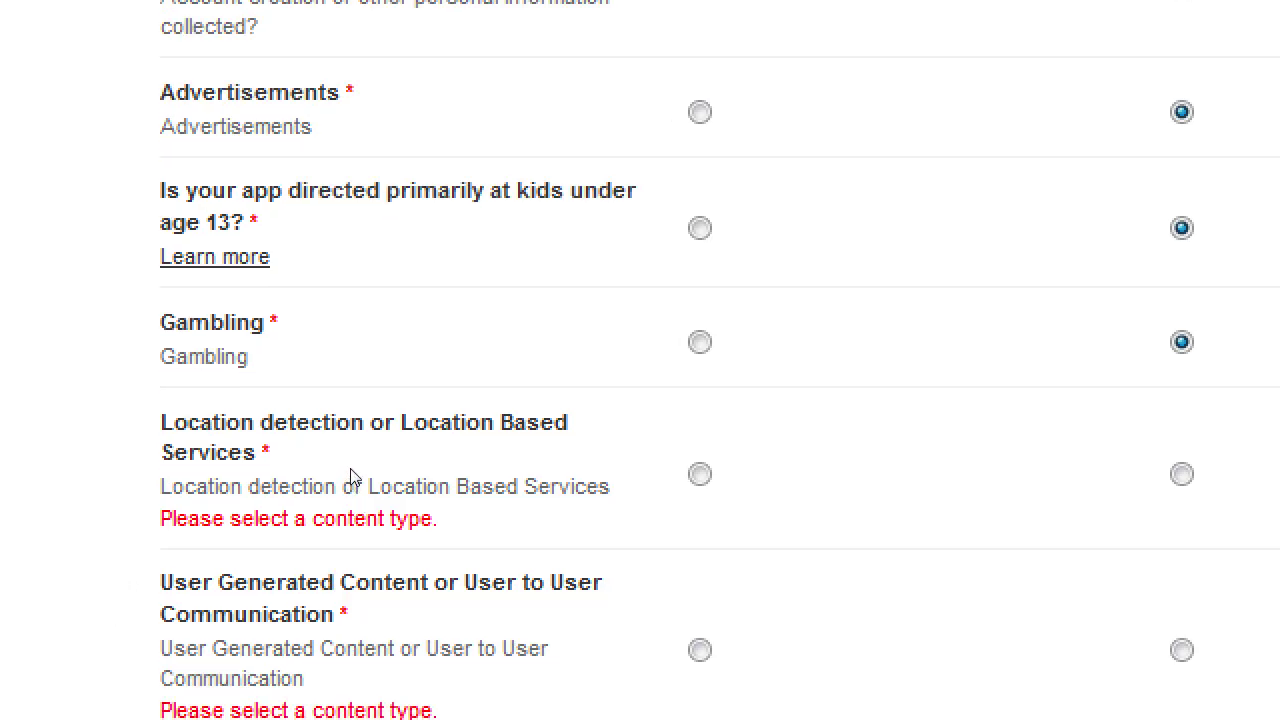
- Answer Yes to location detection and user-generated content, and reconfirm personal information Yes
{"action": "key", "text": "Tab"}
{"action": "key", "text": "space"}
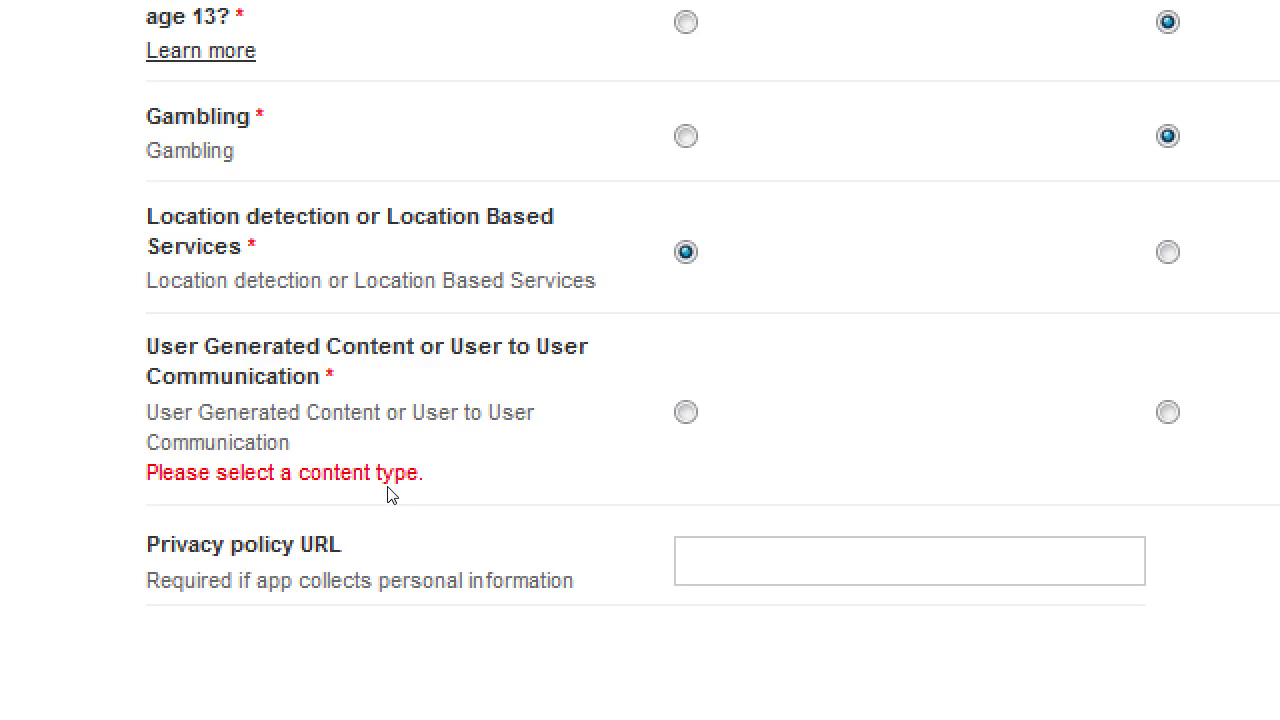
{"action": "key", "text": "Tab"}
{"action": "key", "text": "space"}
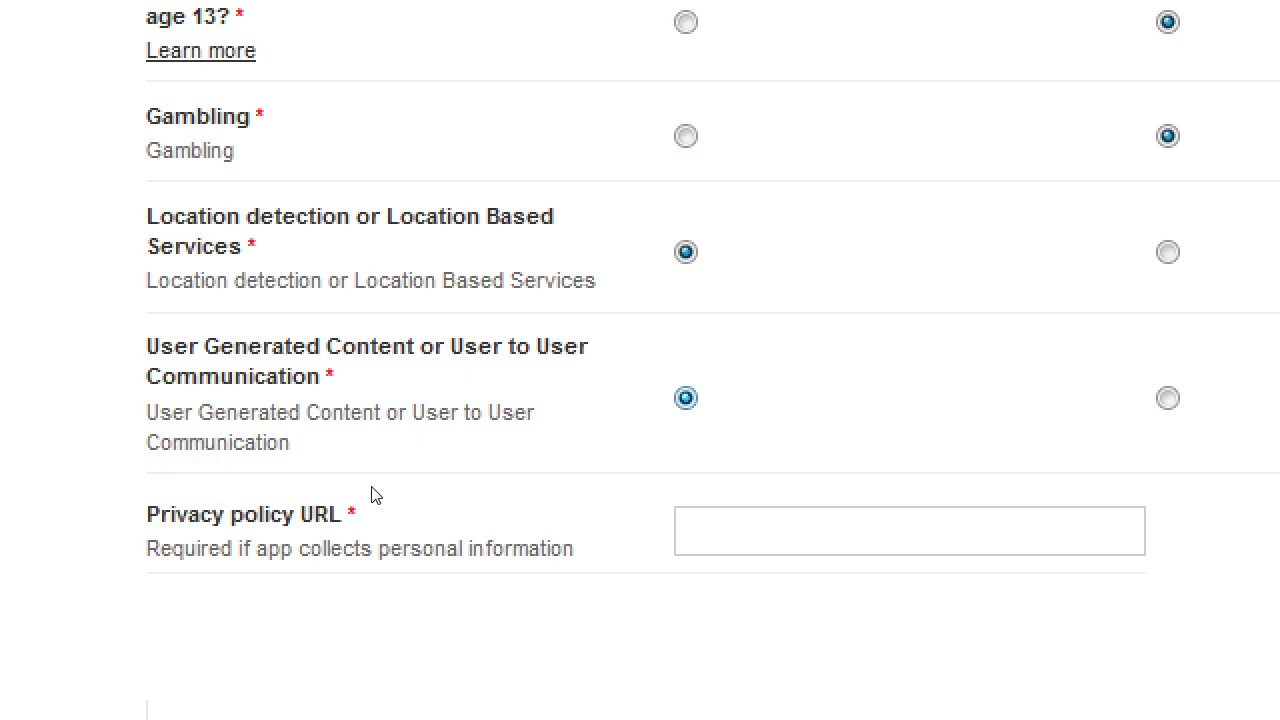
{"action": "scroll", "coordinate": [383, 466], "scroll_direction": "up", "scroll_amount": 6}
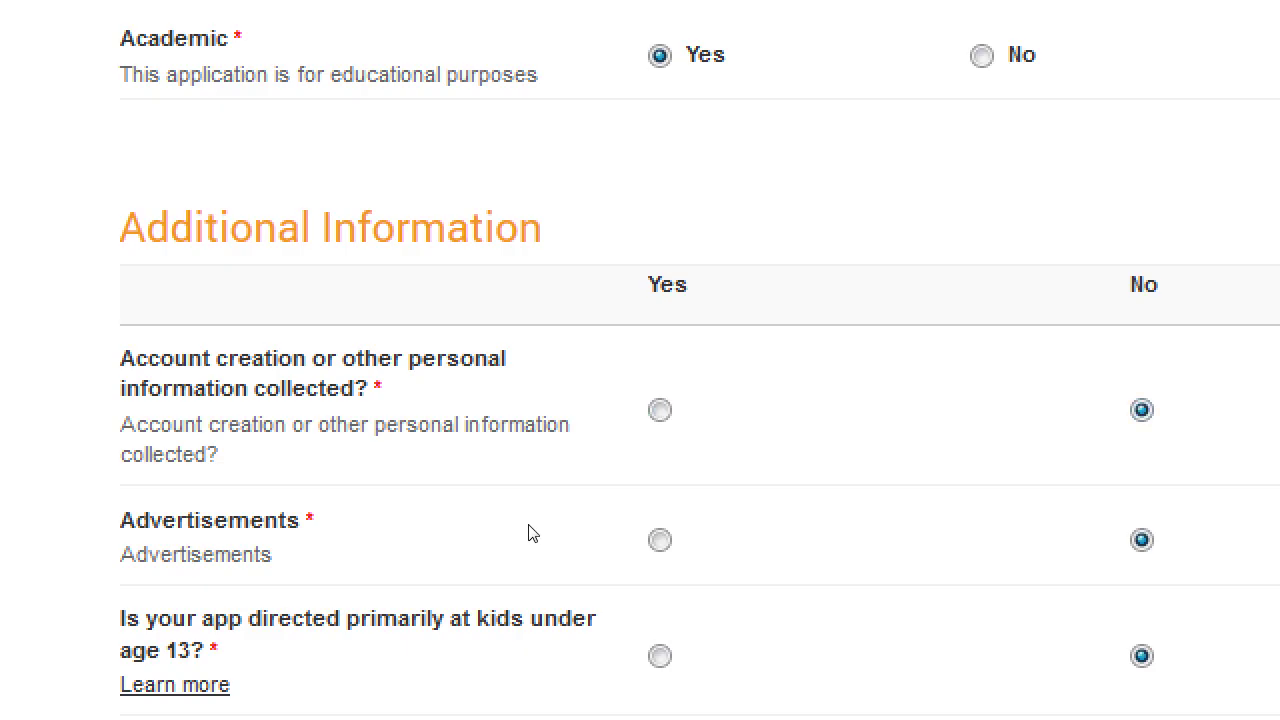
{"action": "scroll", "coordinate": [620, 507], "scroll_direction": "down", "scroll_amount": 5}
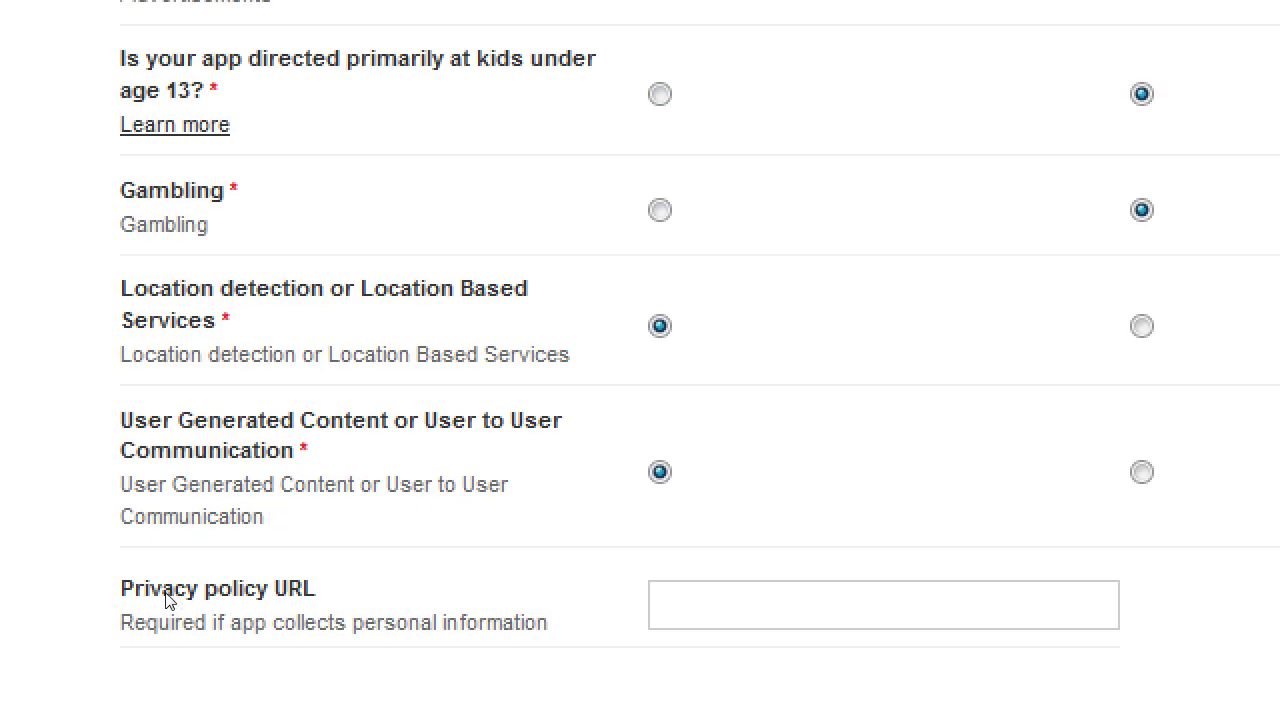
{"action": "scroll", "coordinate": [157, 585], "scroll_direction": "up", "scroll_amount": 5}
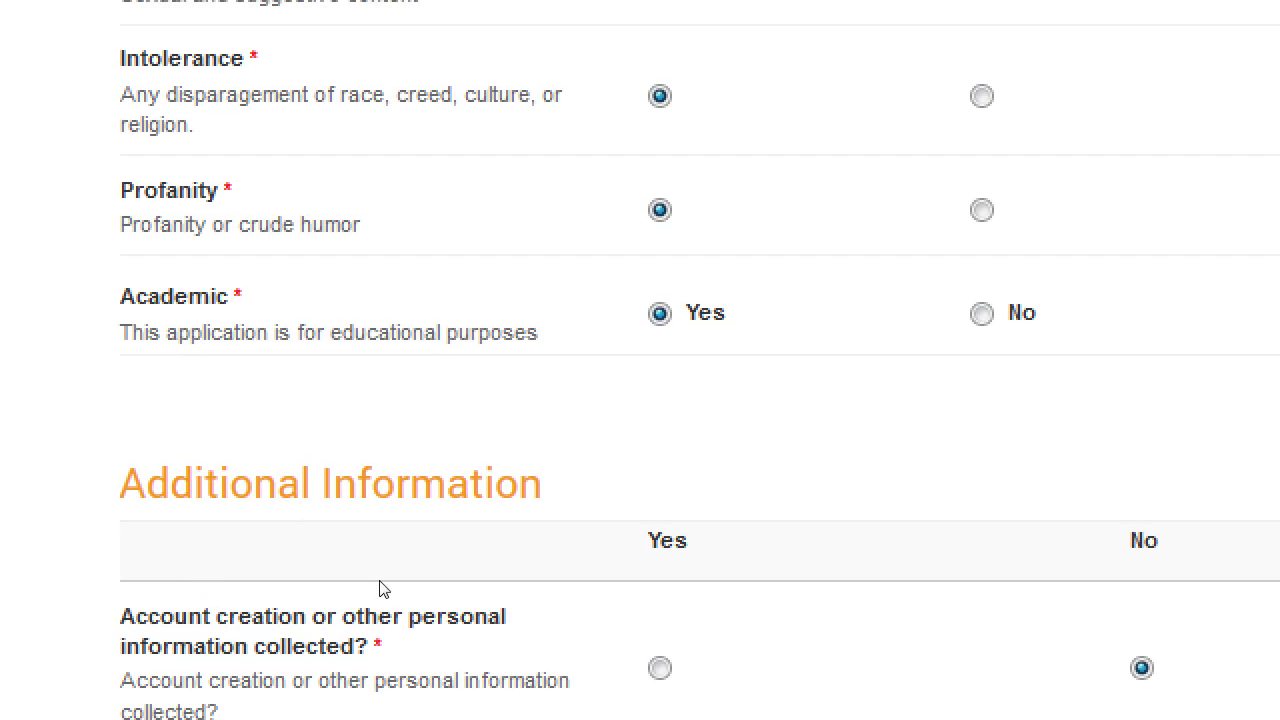
{"action": "left_click", "coordinate": [370, 628]}
{"action": "scroll", "coordinate": [370, 625], "scroll_direction": "down", "scroll_amount": 5}
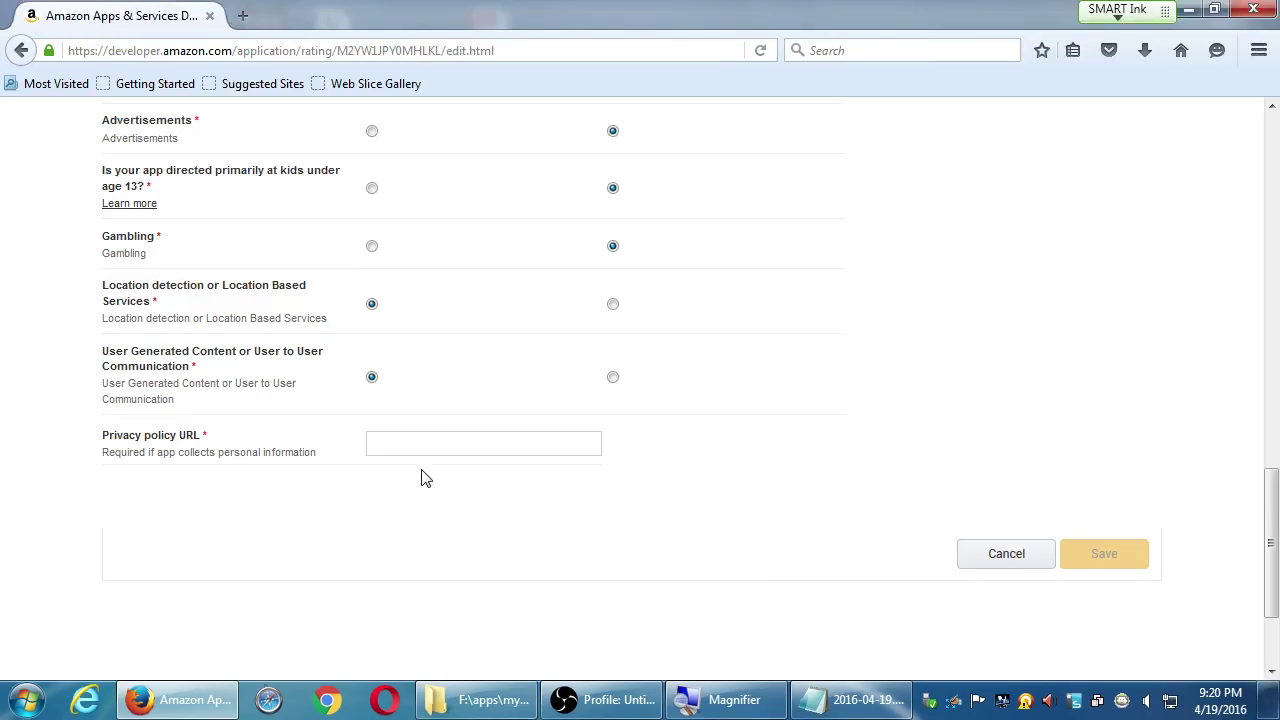
{"action": "key", "text": "ctrl+t"}
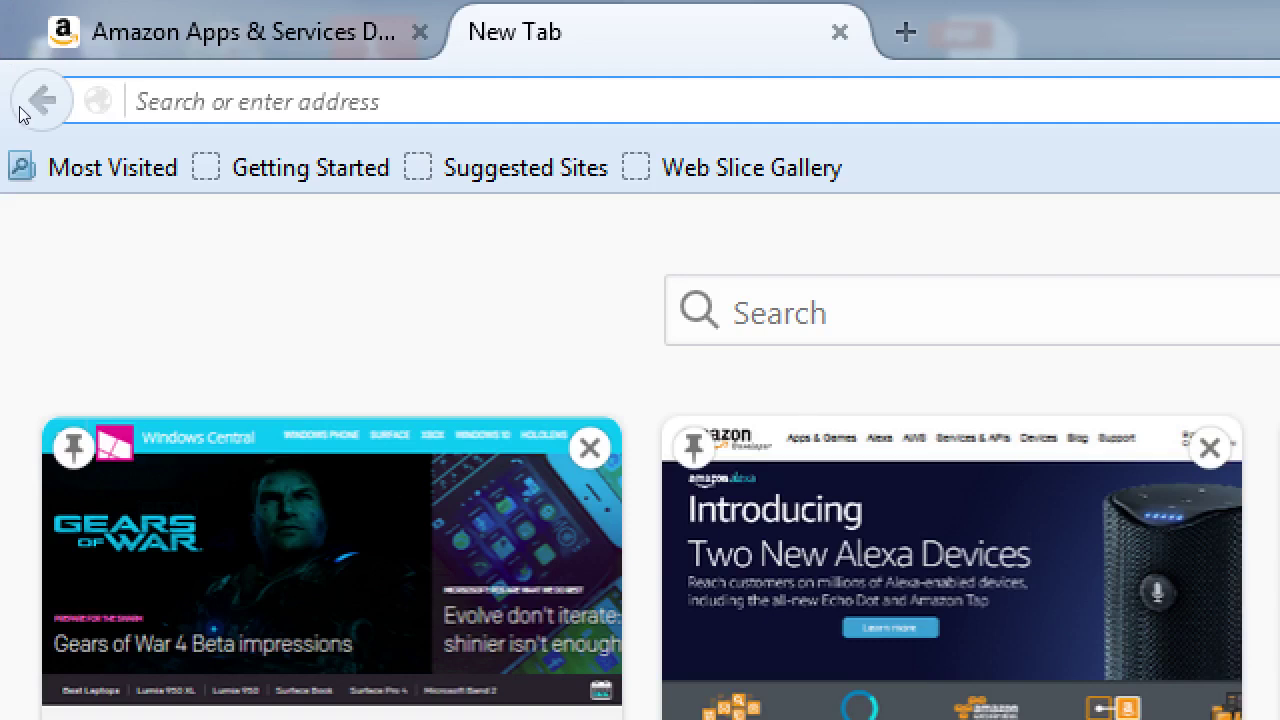
{"action": "type", "text": "pmdinteractive.com/privacy"}
- Load the pmdinteractive.com/privacy policy page and compare it with the Privacy policy URL field
{"action": "key", "text": "Return"}
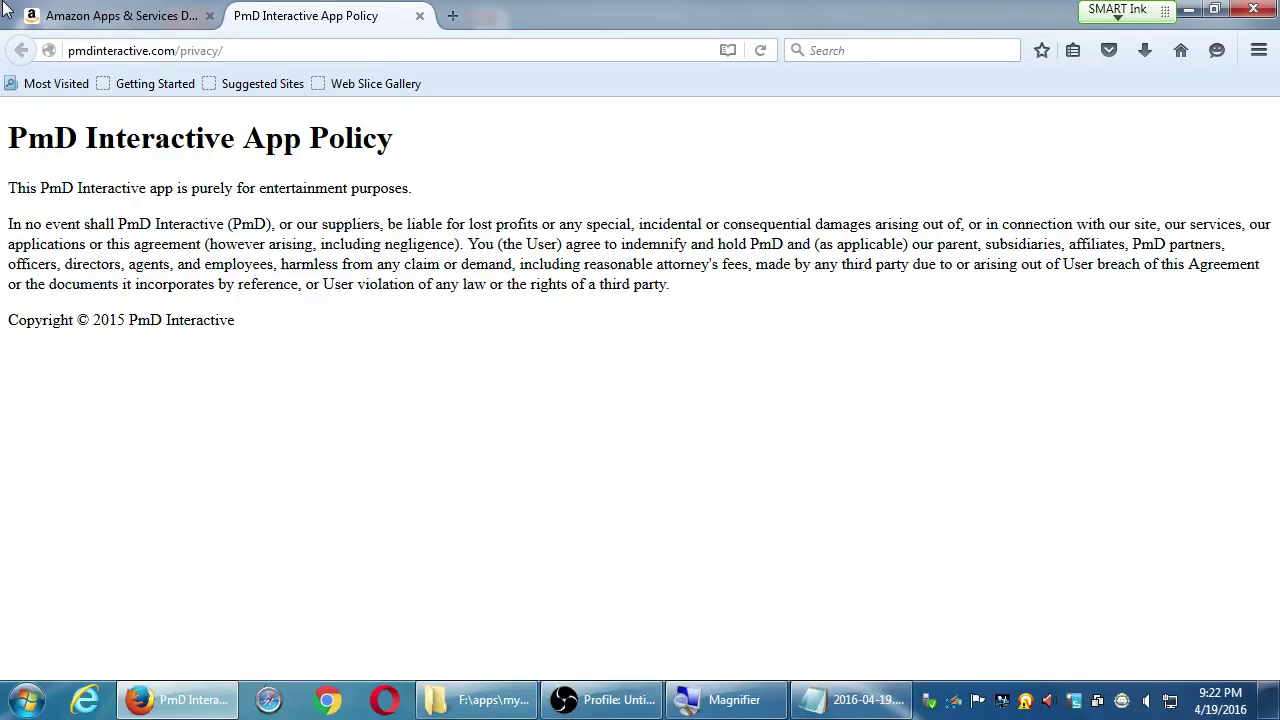
{"action": "left_click", "coordinate": [117, 10]}
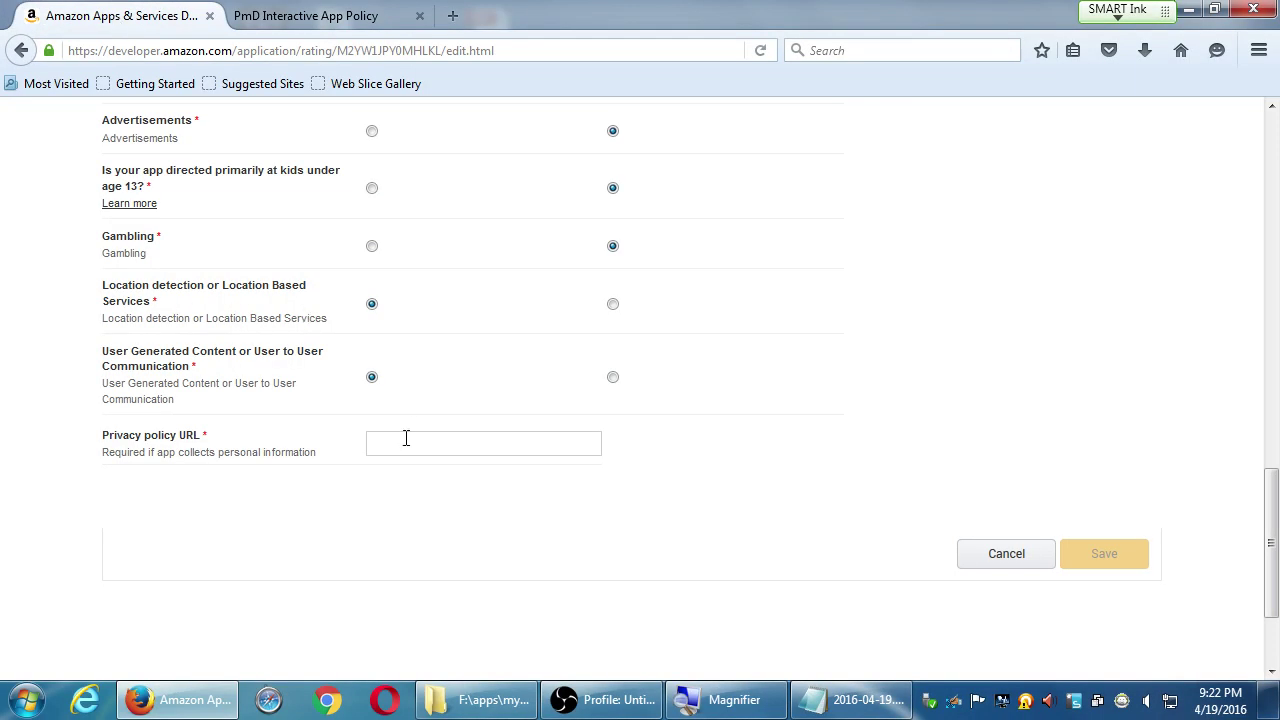
{"action": "left_click_drag", "start_coordinate": [117, 437], "coordinate": [152, 443]}
{"action": "left_click", "coordinate": [150, 444]}
- Review the PmD policy's lost profits, indemnity, law violation and entertainment-purposes wording
{"action": "left_click", "coordinate": [350, 14]}
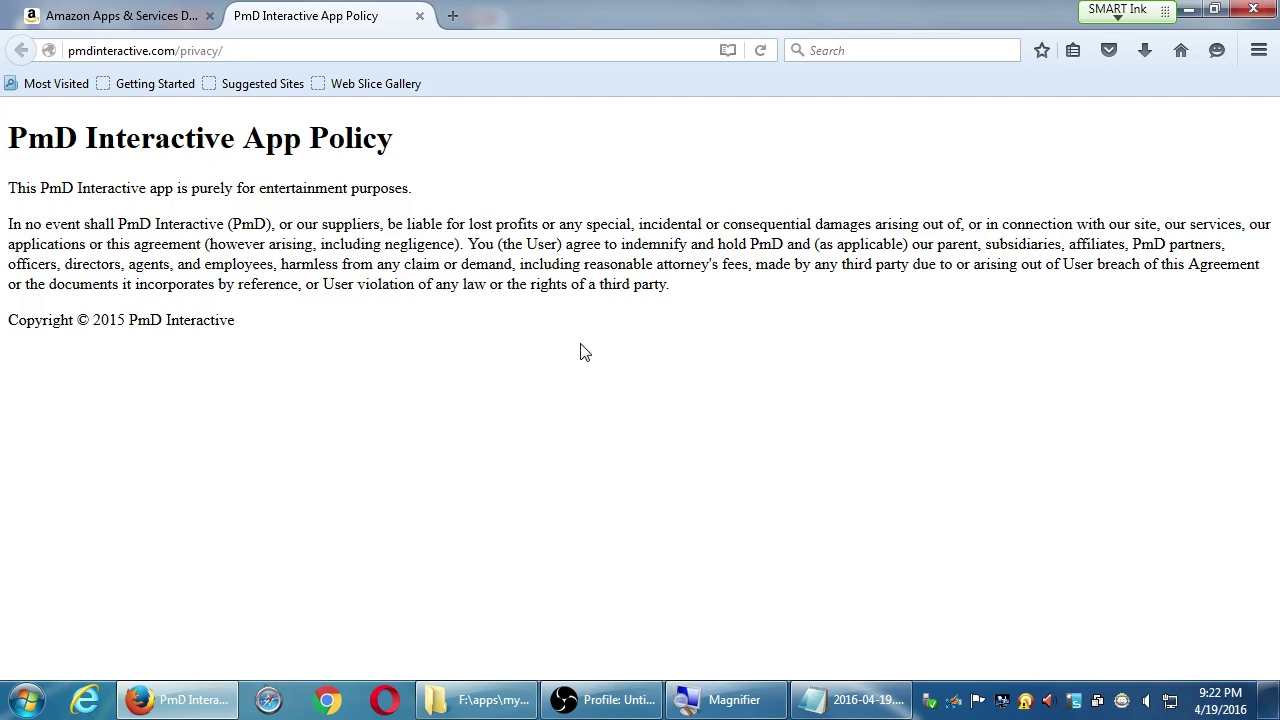
{"action": "left_click_drag", "start_coordinate": [461, 224], "coordinate": [586, 222]}
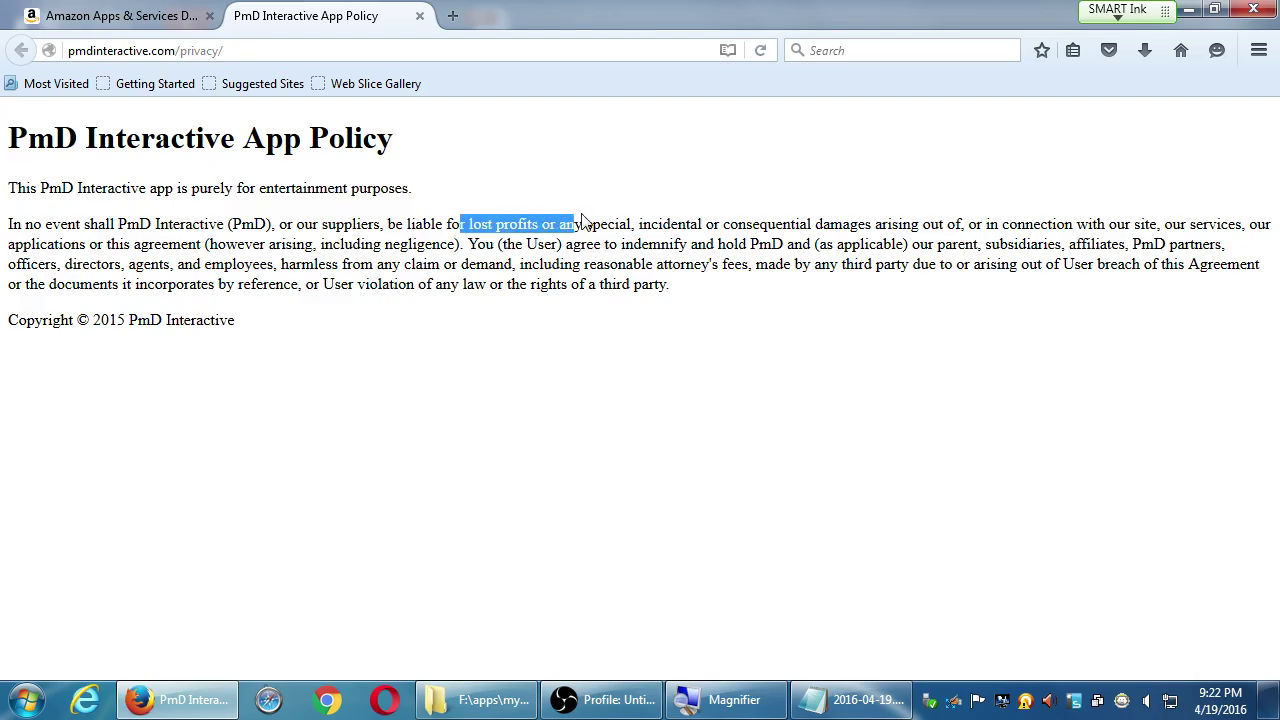
{"action": "left_click", "coordinate": [703, 300]}
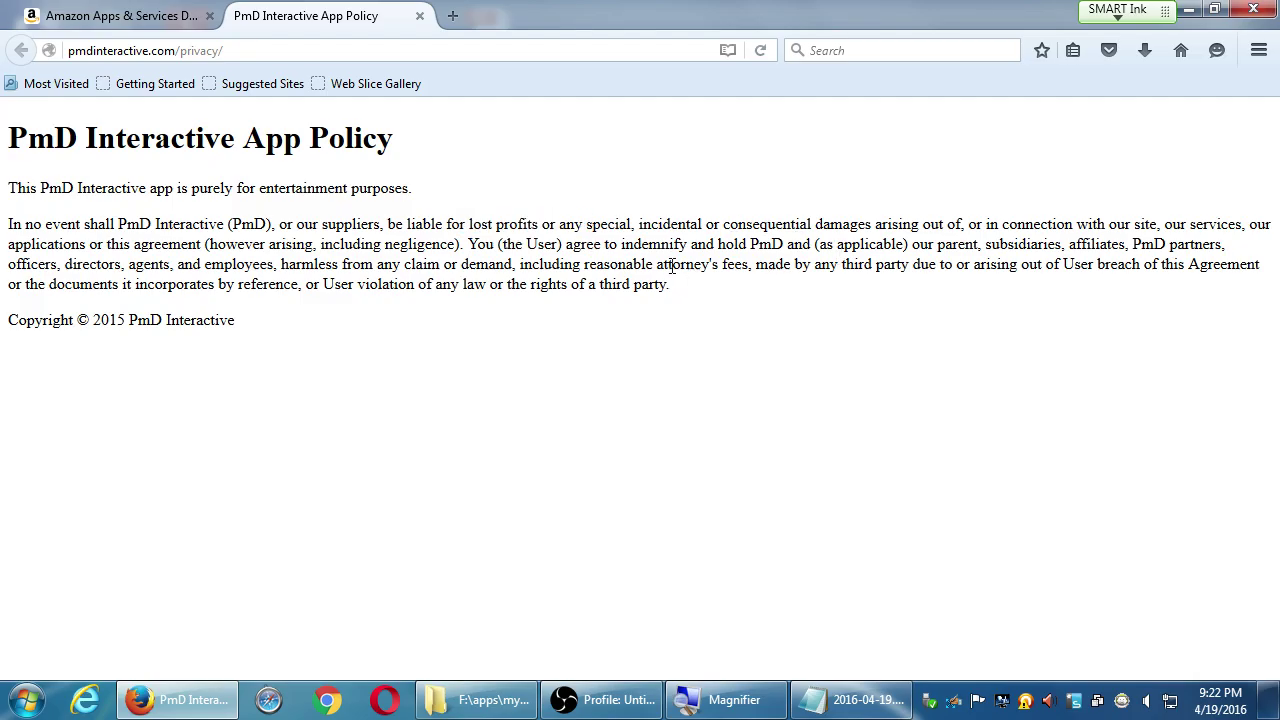
{"action": "left_click_drag", "start_coordinate": [620, 244], "coordinate": [760, 244]}
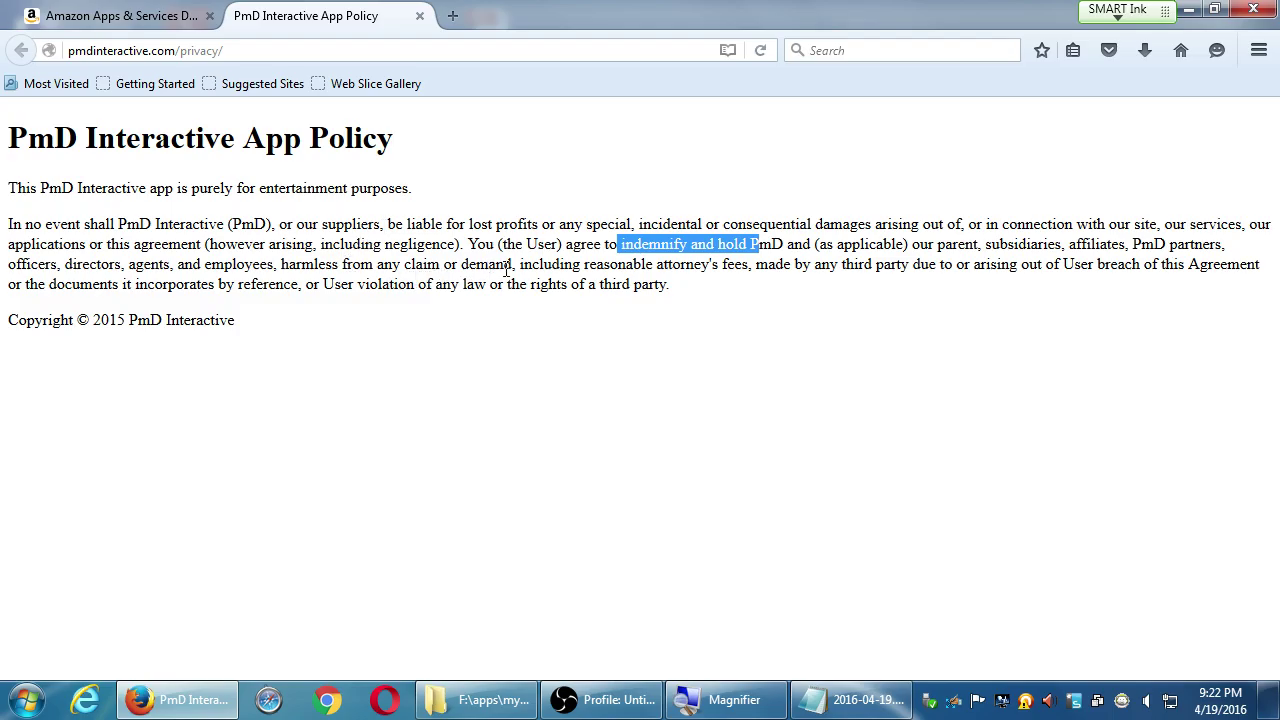
{"action": "left_click", "coordinate": [720, 265]}
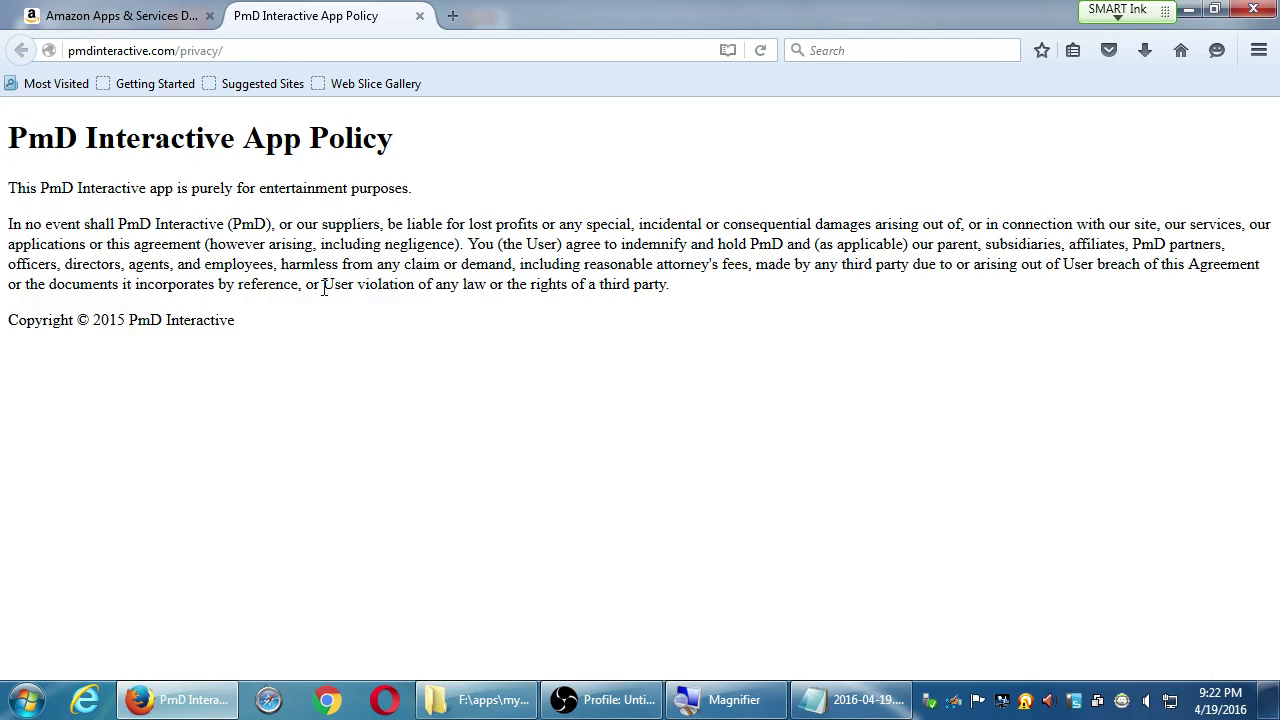
{"action": "left_click_drag", "start_coordinate": [300, 284], "coordinate": [530, 284]}
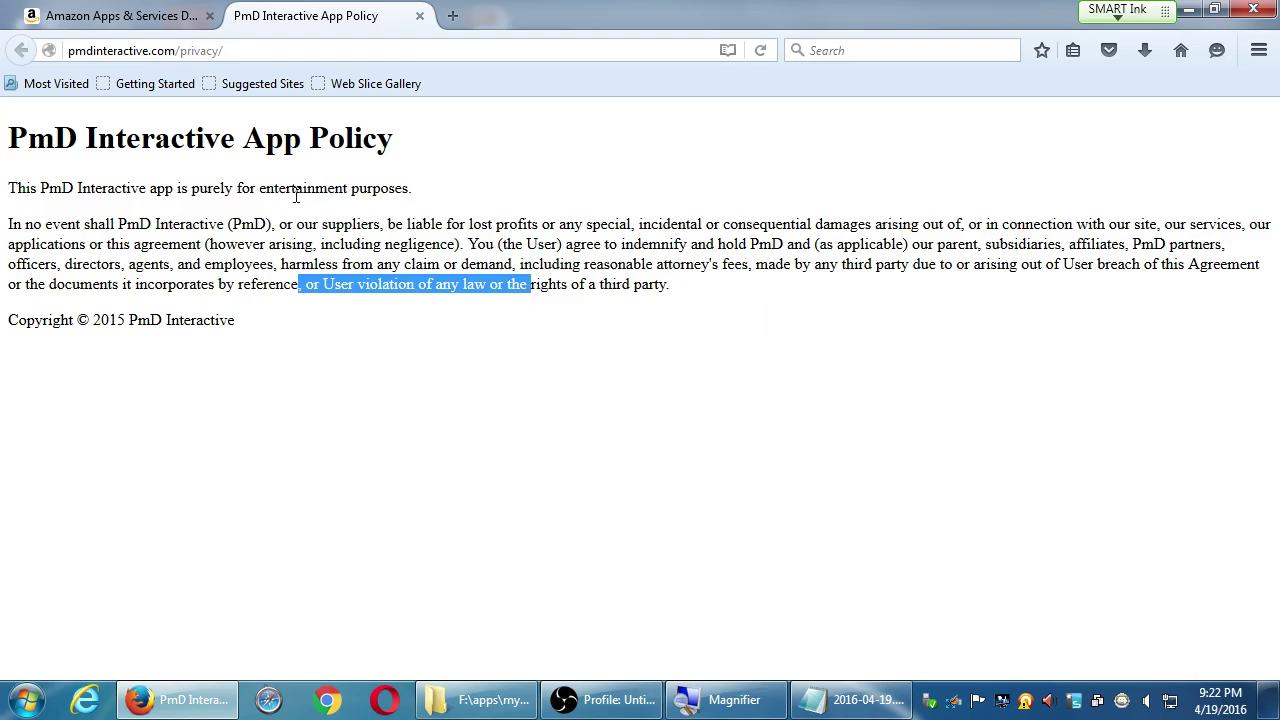
{"action": "left_click_drag", "start_coordinate": [275, 188], "coordinate": [460, 196]}
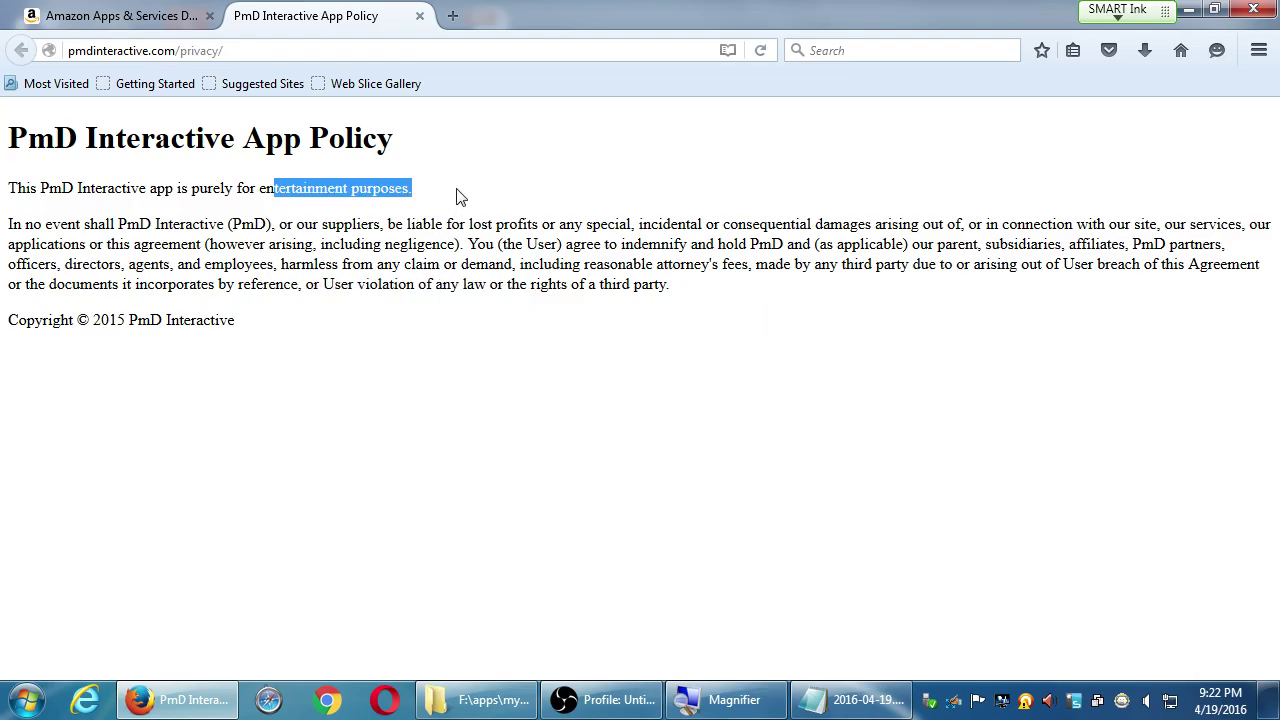
{"action": "key", "text": "ctrl+Tab"}
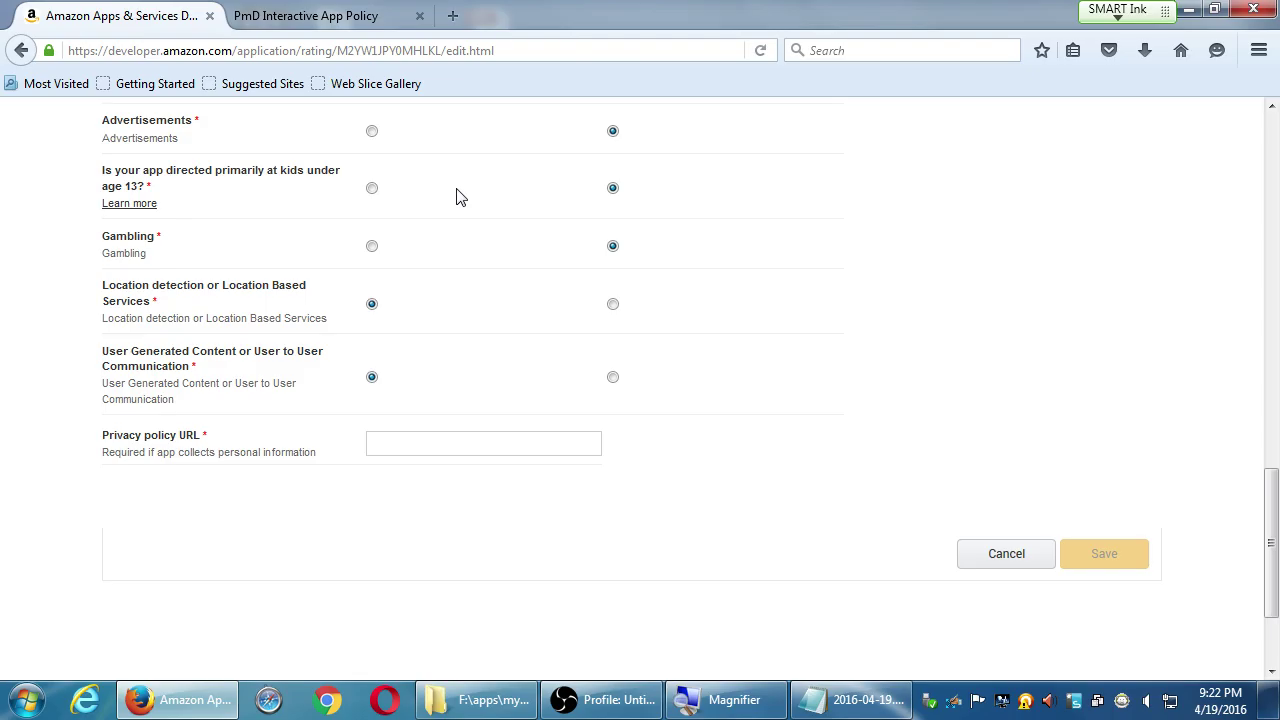
{"action": "left_click", "coordinate": [440, 444]}
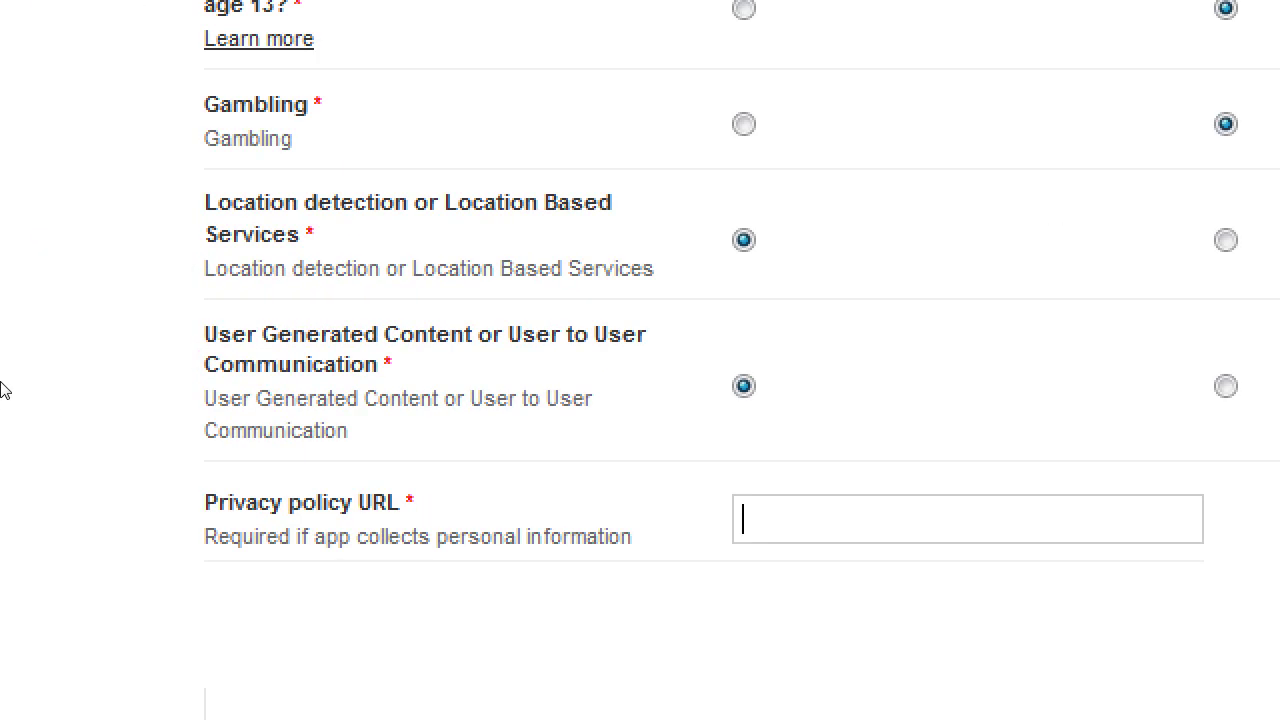
{"action": "type", "text": "http://victor.com/privacy.html"}
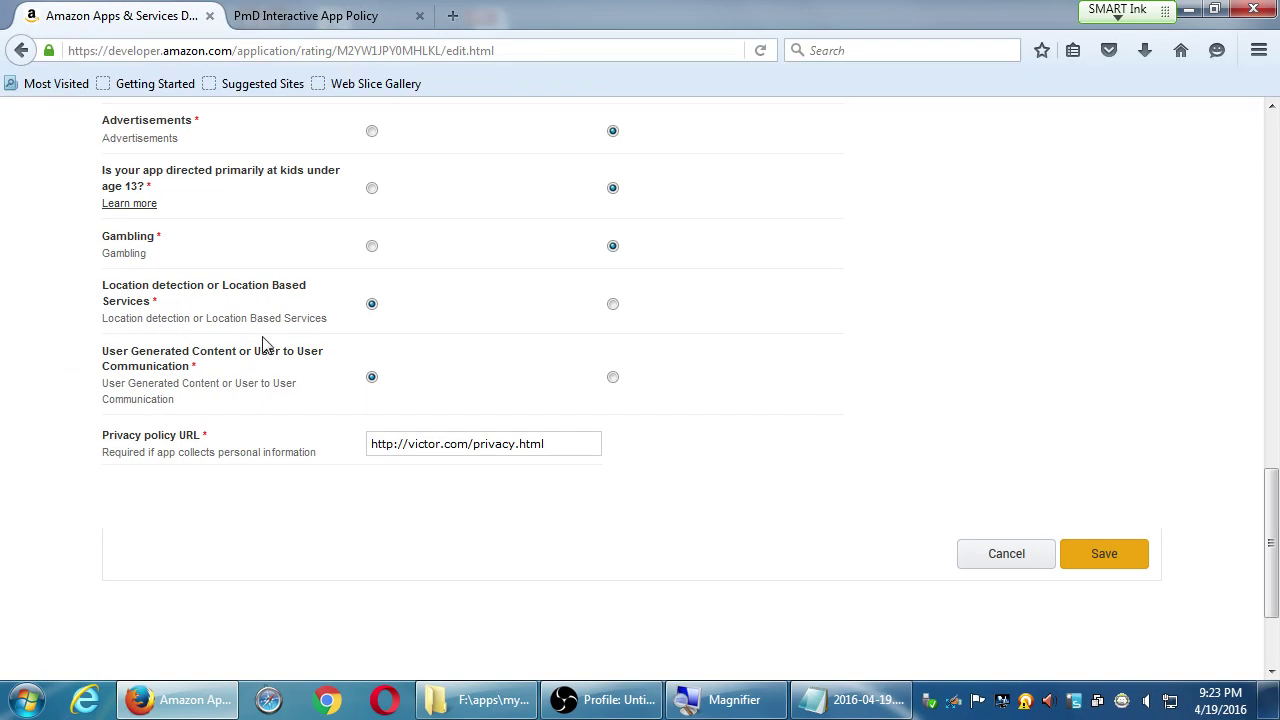
{"action": "left_click", "coordinate": [1085, 555]}
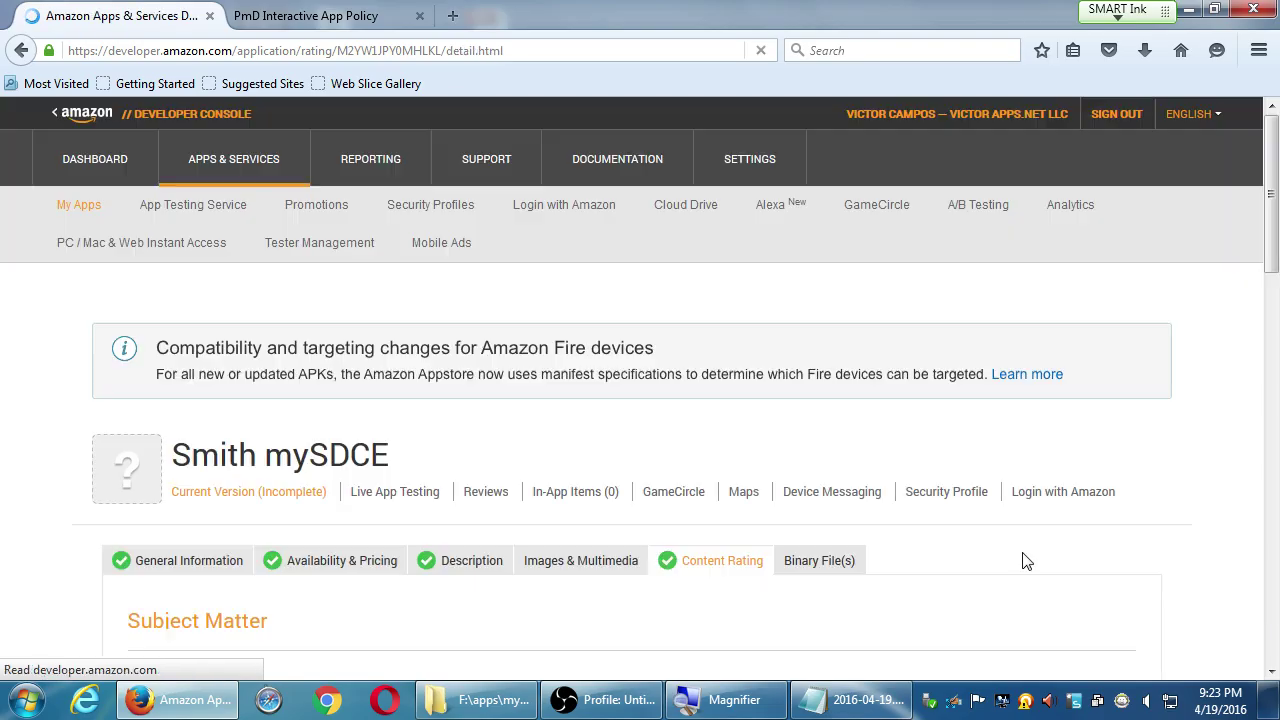
{"action": "scroll", "coordinate": [966, 600], "scroll_direction": "down", "scroll_amount": 4}
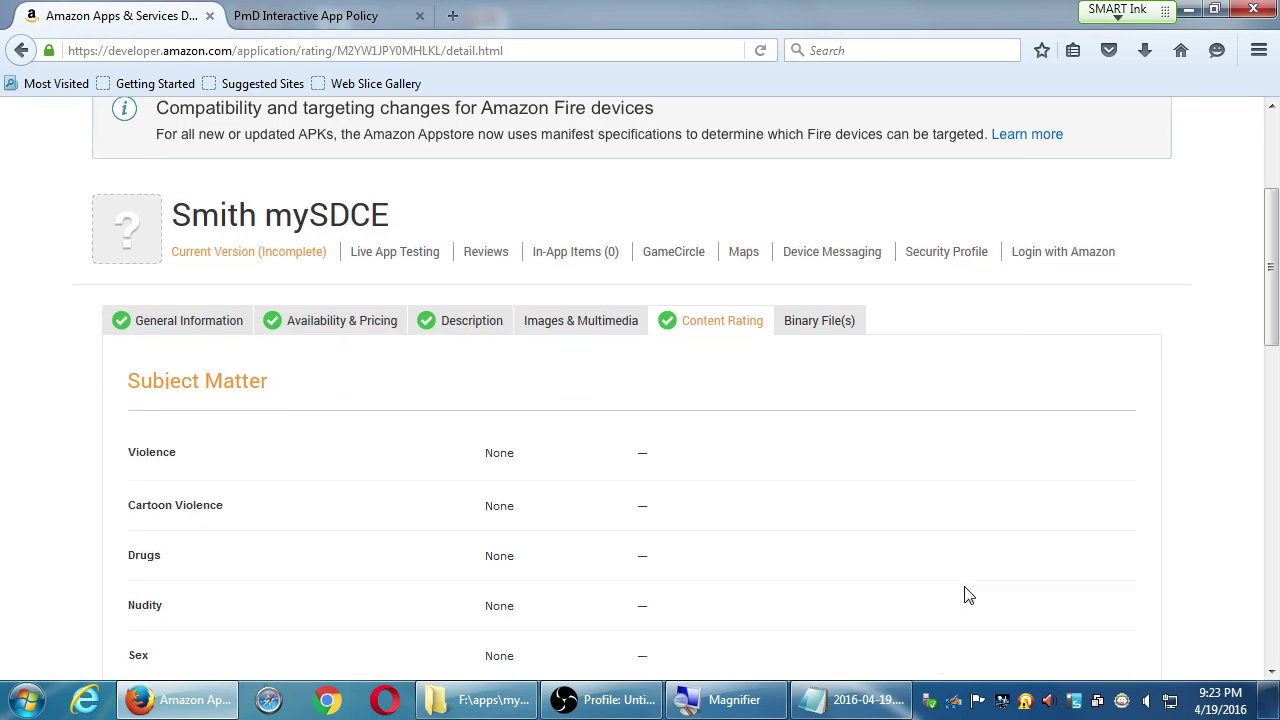
{"action": "scroll", "coordinate": [958, 575], "scroll_direction": "down", "scroll_amount": 1}
{"action": "scroll", "coordinate": [958, 575], "scroll_direction": "down", "scroll_amount": 2}
{"action": "scroll", "coordinate": [958, 575], "scroll_direction": "down", "scroll_amount": 3}
{"action": "scroll", "coordinate": [958, 575], "scroll_direction": "down", "scroll_amount": 5}
{"action": "scroll", "coordinate": [960, 575], "scroll_direction": "down", "scroll_amount": 1}
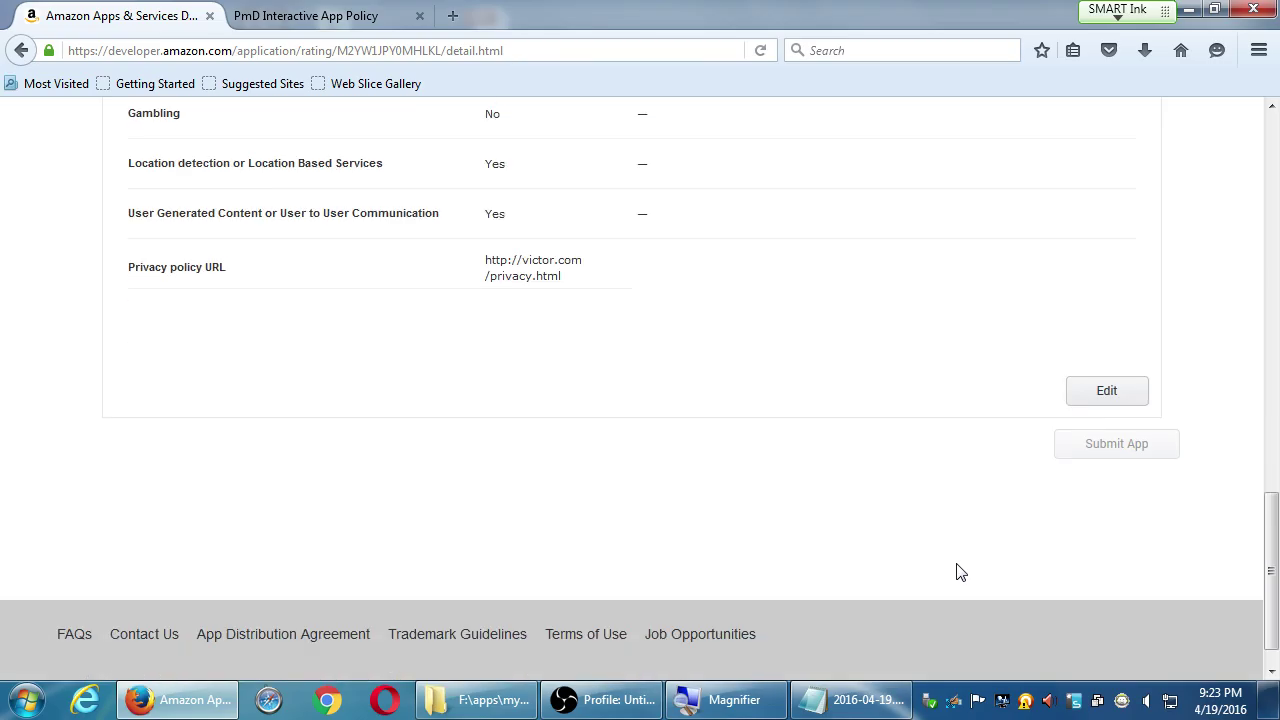
{"action": "scroll", "coordinate": [958, 568], "scroll_direction": "up", "scroll_amount": 5}
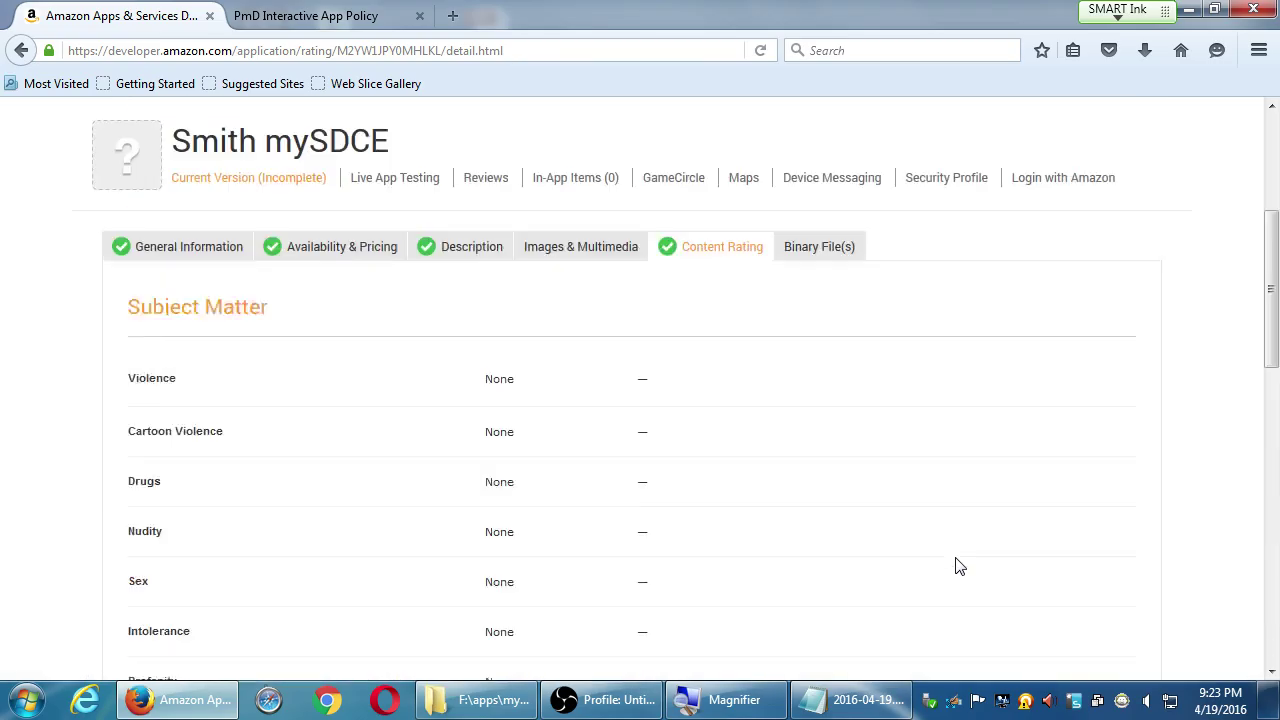
{"action": "scroll", "coordinate": [958, 568], "scroll_direction": "up", "scroll_amount": 5}
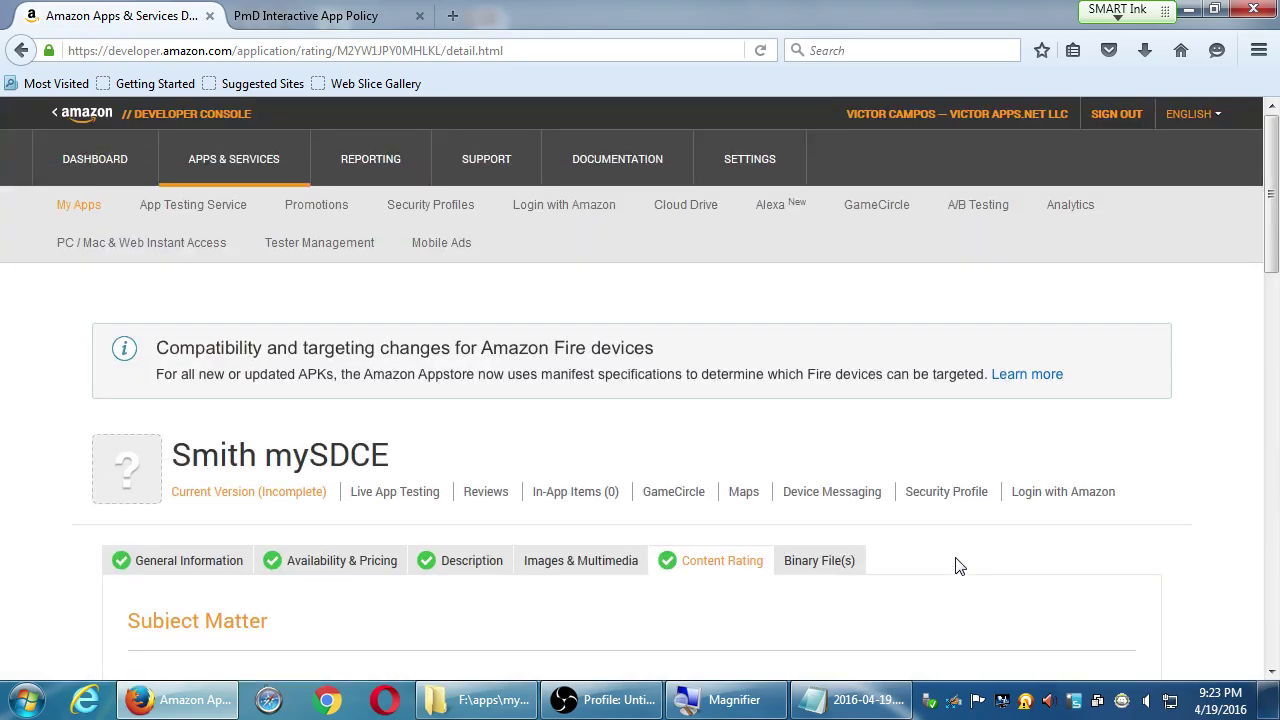
- Open the Binary File(s) section after reviewing the saved Content Rating summary
{"action": "left_click", "coordinate": [846, 579]}
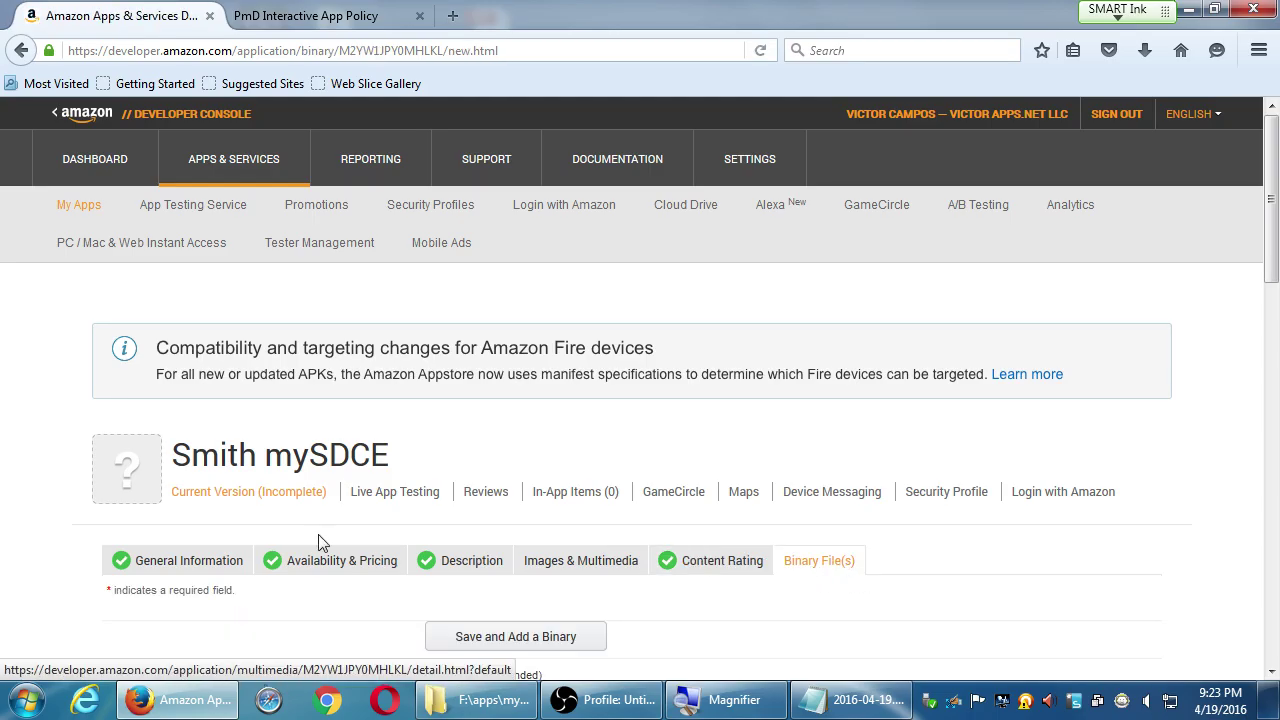
{"action": "scroll", "coordinate": [157, 520], "scroll_direction": "down", "scroll_amount": 5}
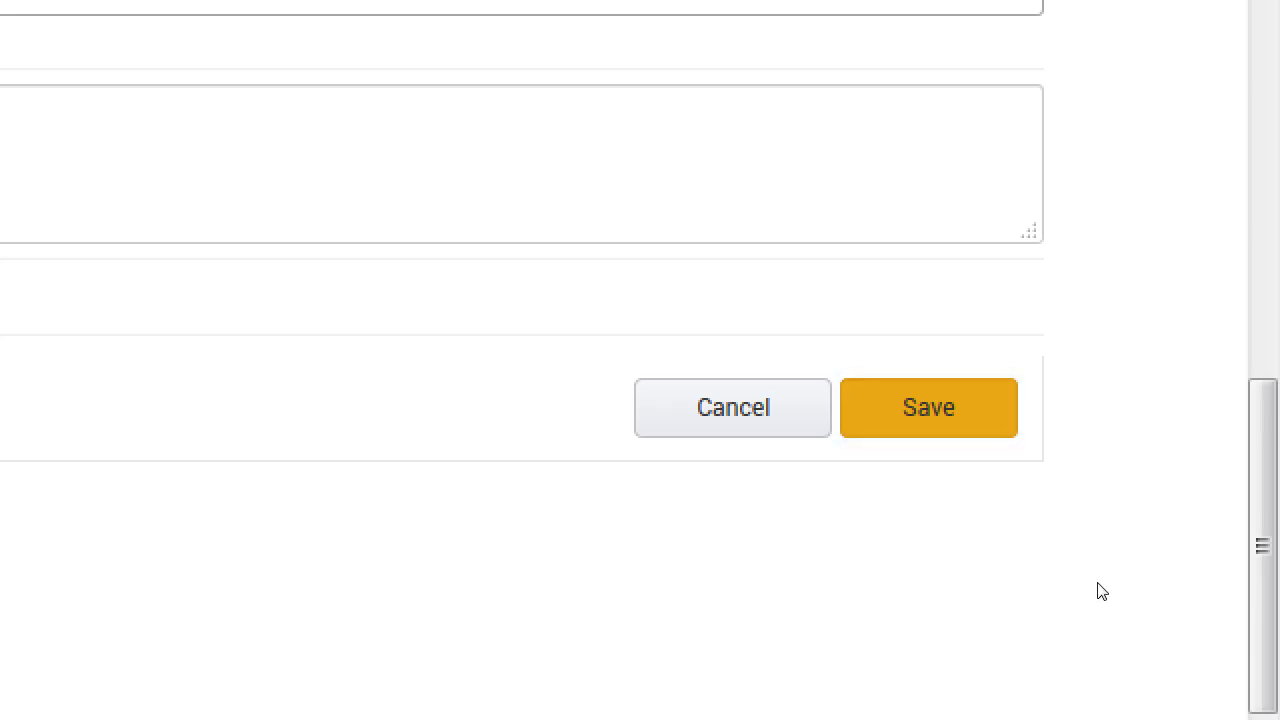
{"action": "scroll", "coordinate": [986, 629], "scroll_direction": "up", "scroll_amount": 10}
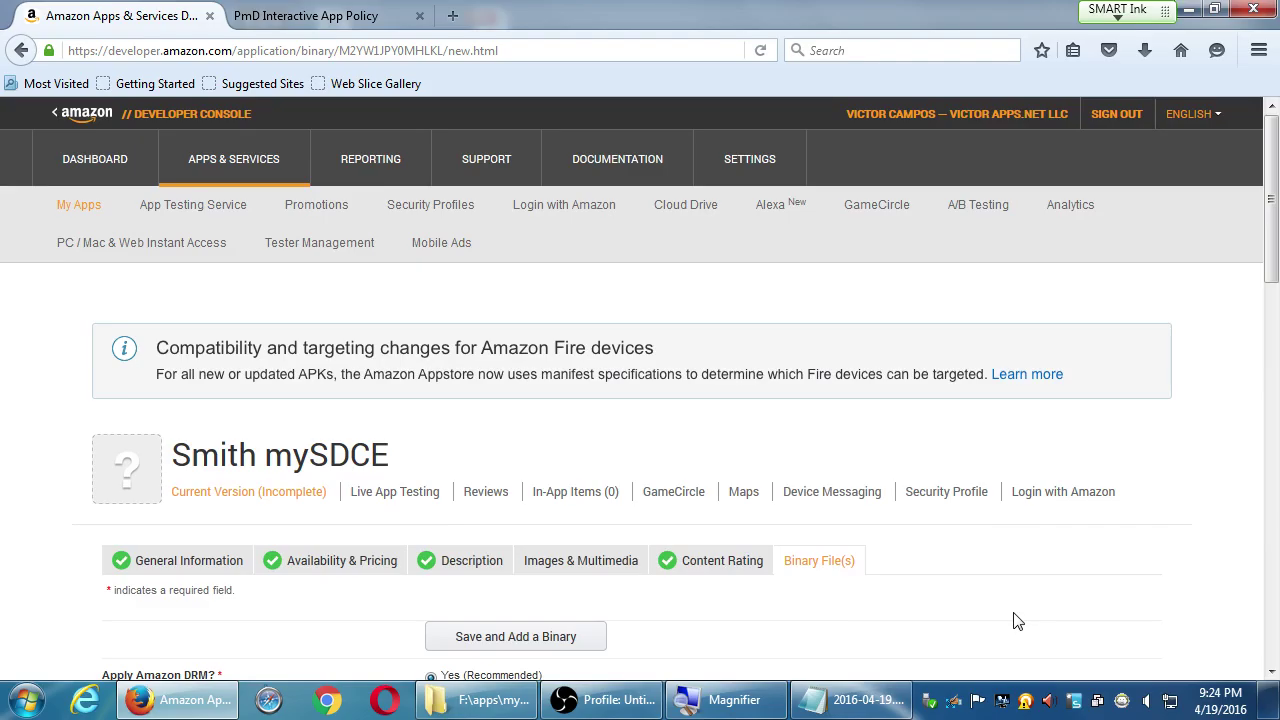
{"action": "scroll", "coordinate": [1000, 626], "scroll_direction": "down", "scroll_amount": 3}
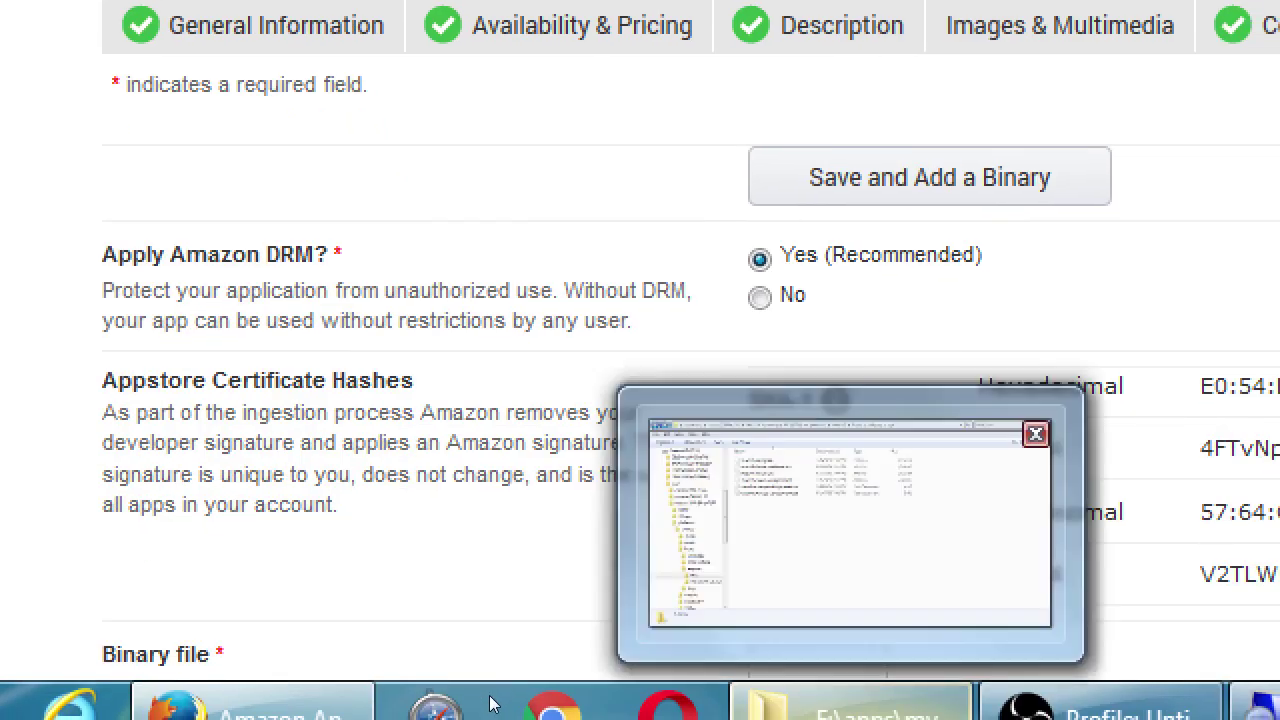
{"action": "key", "text": "super+minus"}
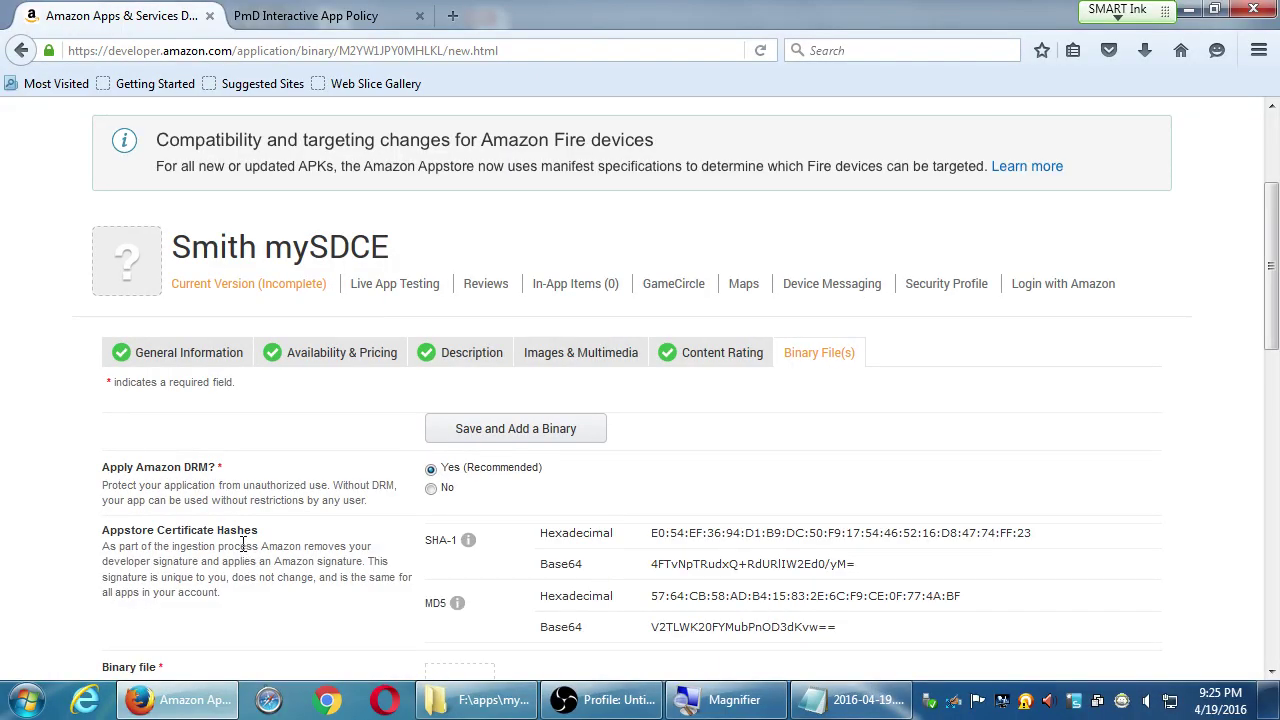
{"action": "scroll", "coordinate": [243, 545], "scroll_direction": "down", "scroll_amount": 2}
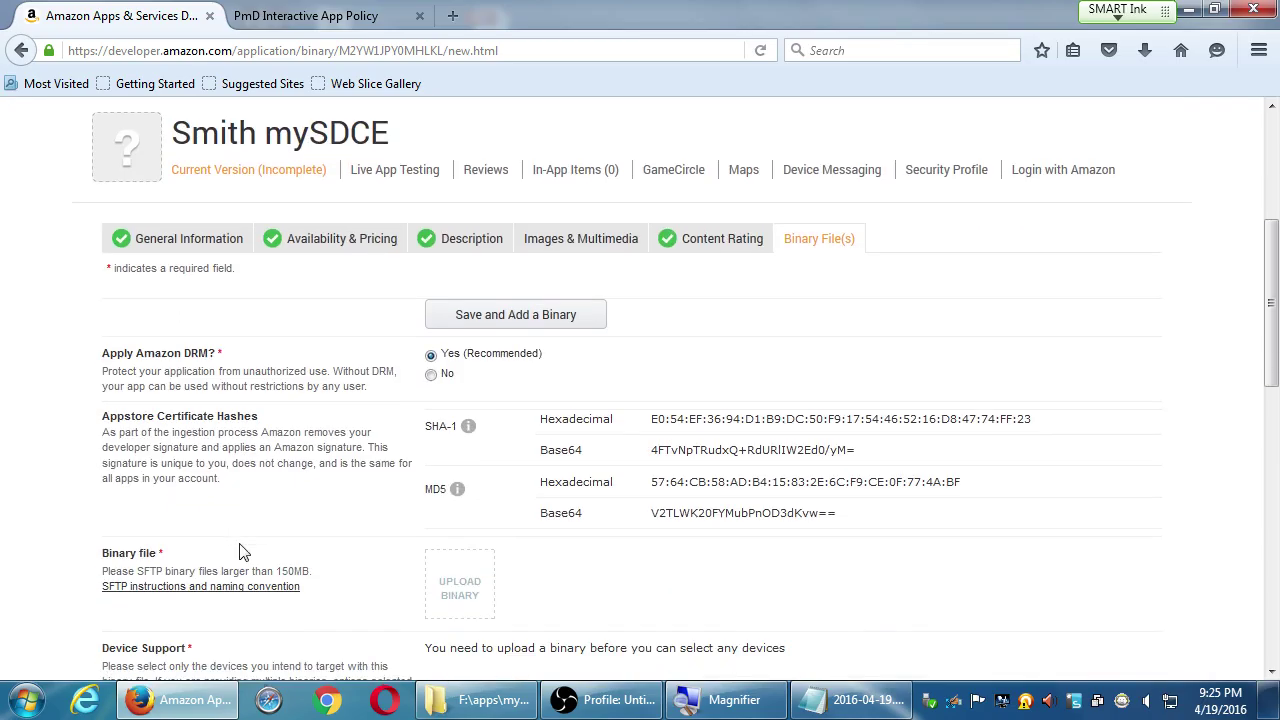
{"action": "key", "text": "super+plus"}
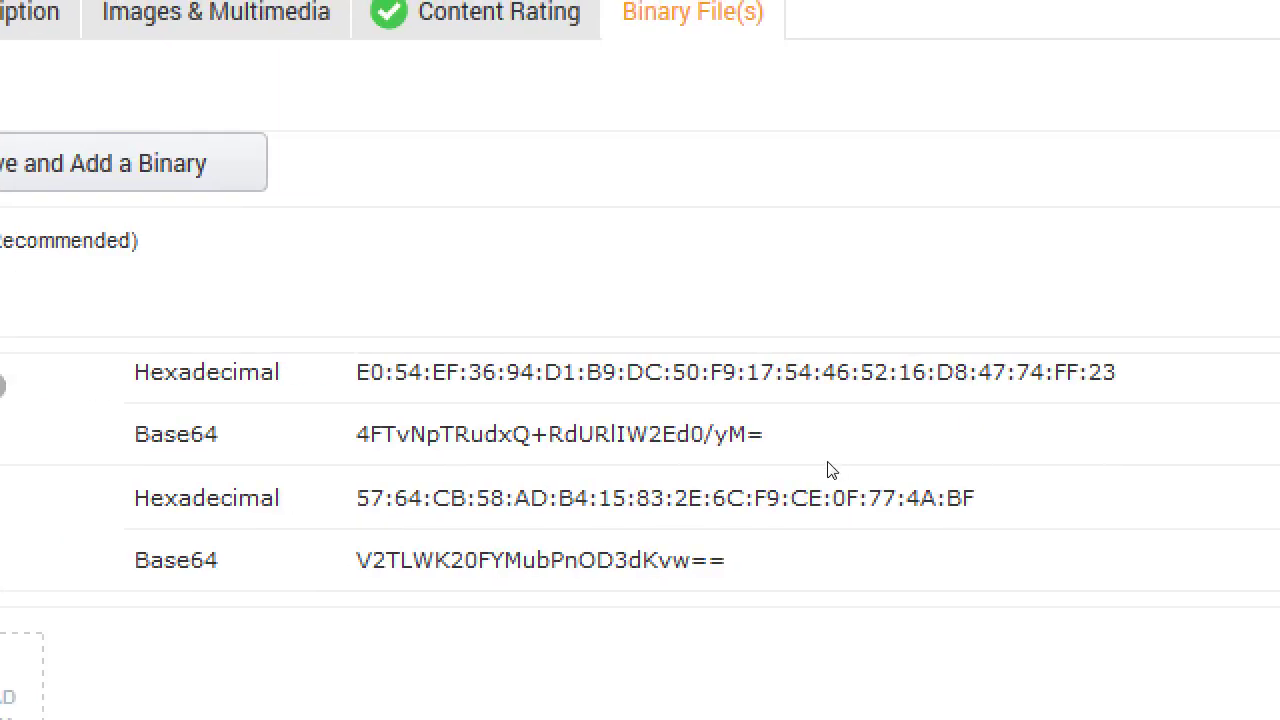
{"action": "key", "text": "super+minus"}
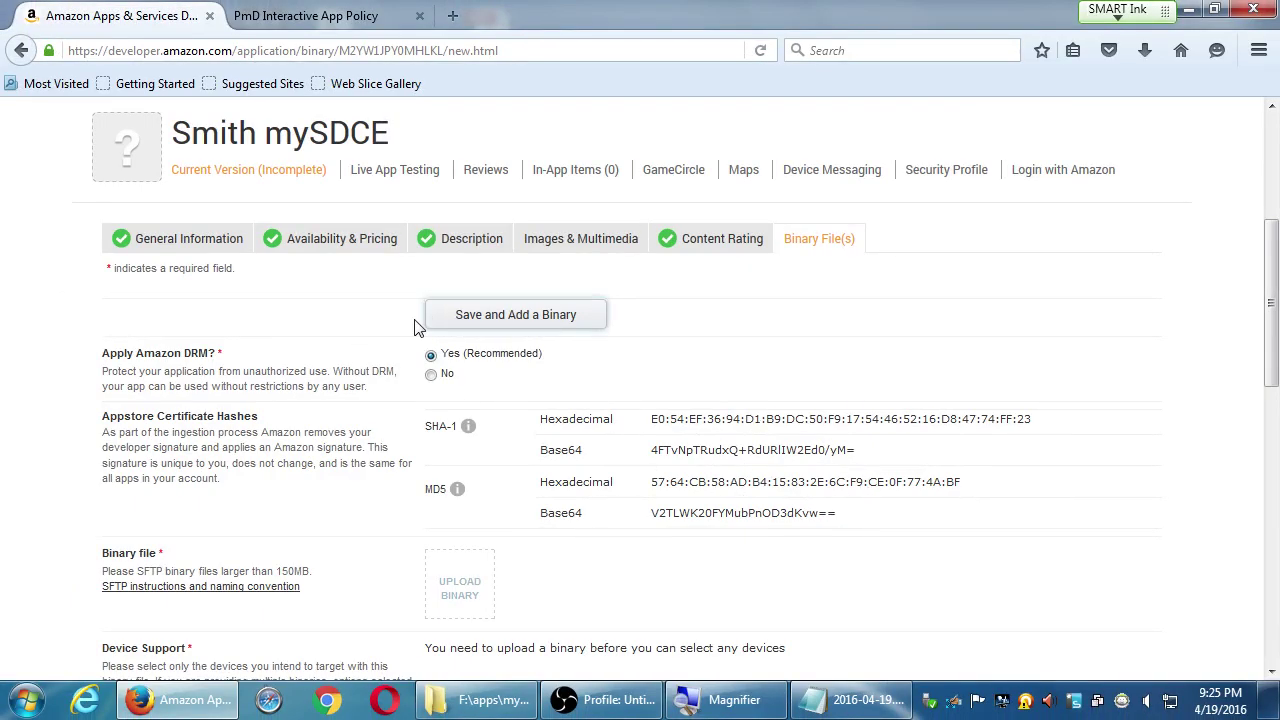
{"action": "scroll", "coordinate": [145, 358], "scroll_direction": "down", "scroll_amount": 3}
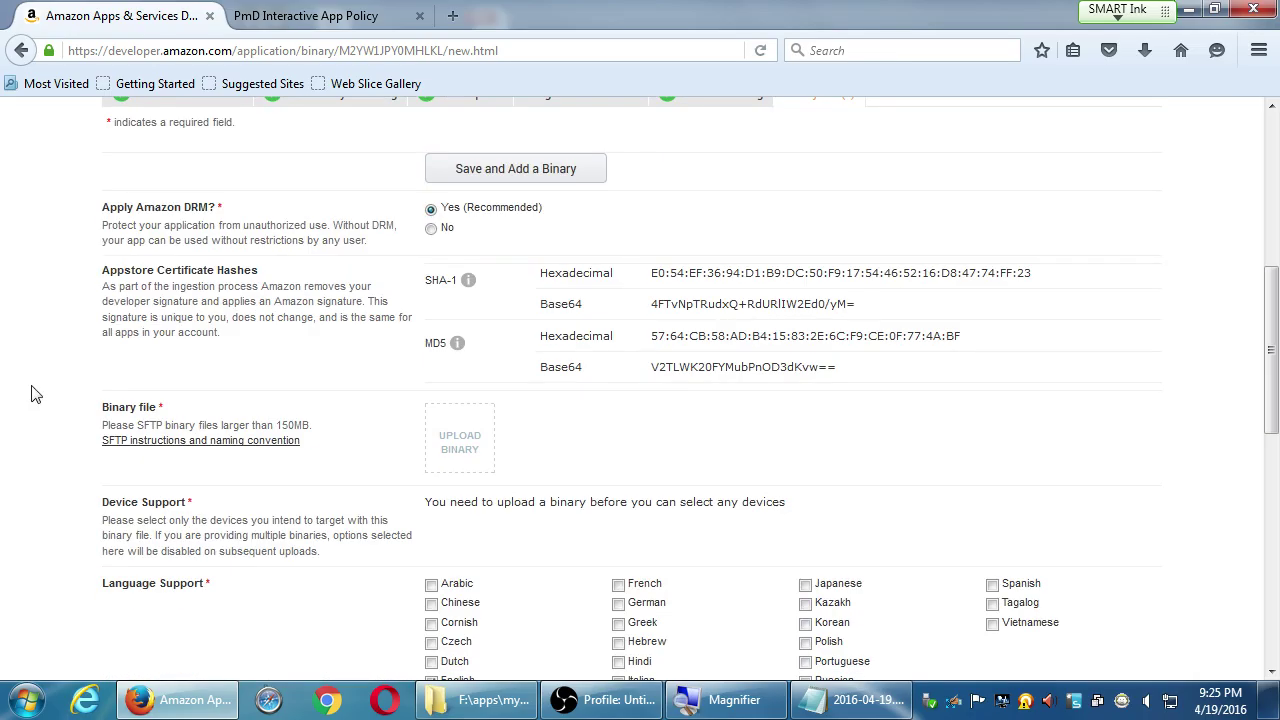
{"action": "key", "text": "super+plus"}
{"action": "left_click", "coordinate": [463, 446]}
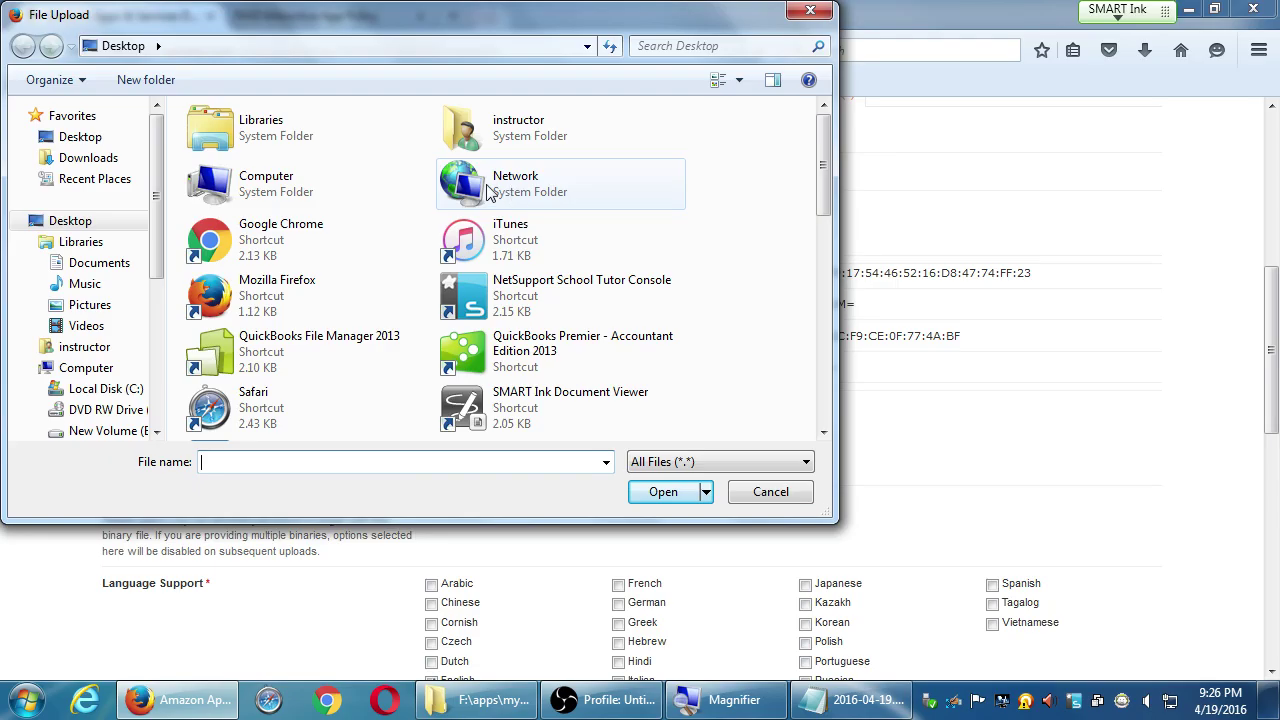
- Upload mysdce1-release.apk from F:\apps as the app's binary file
{"action": "double_click", "coordinate": [278, 190]}
{"action": "double_click", "coordinate": [495, 280]}
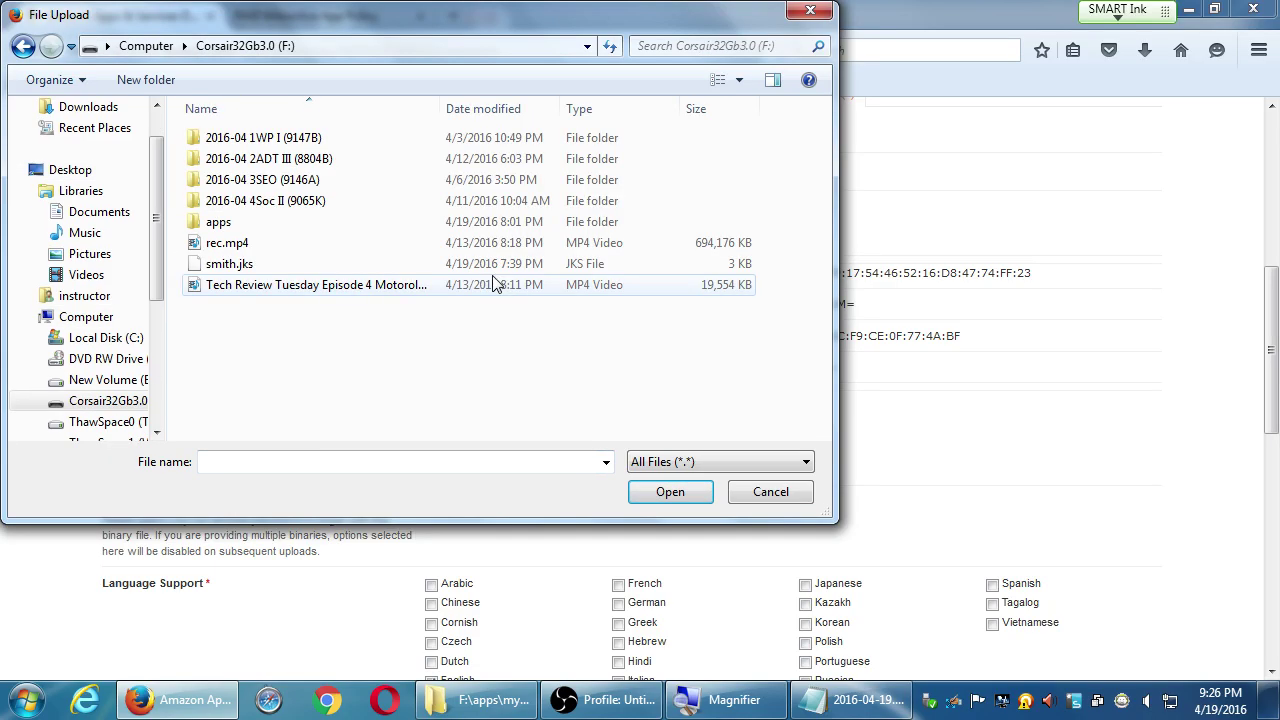
{"action": "left_click", "coordinate": [214, 266]}
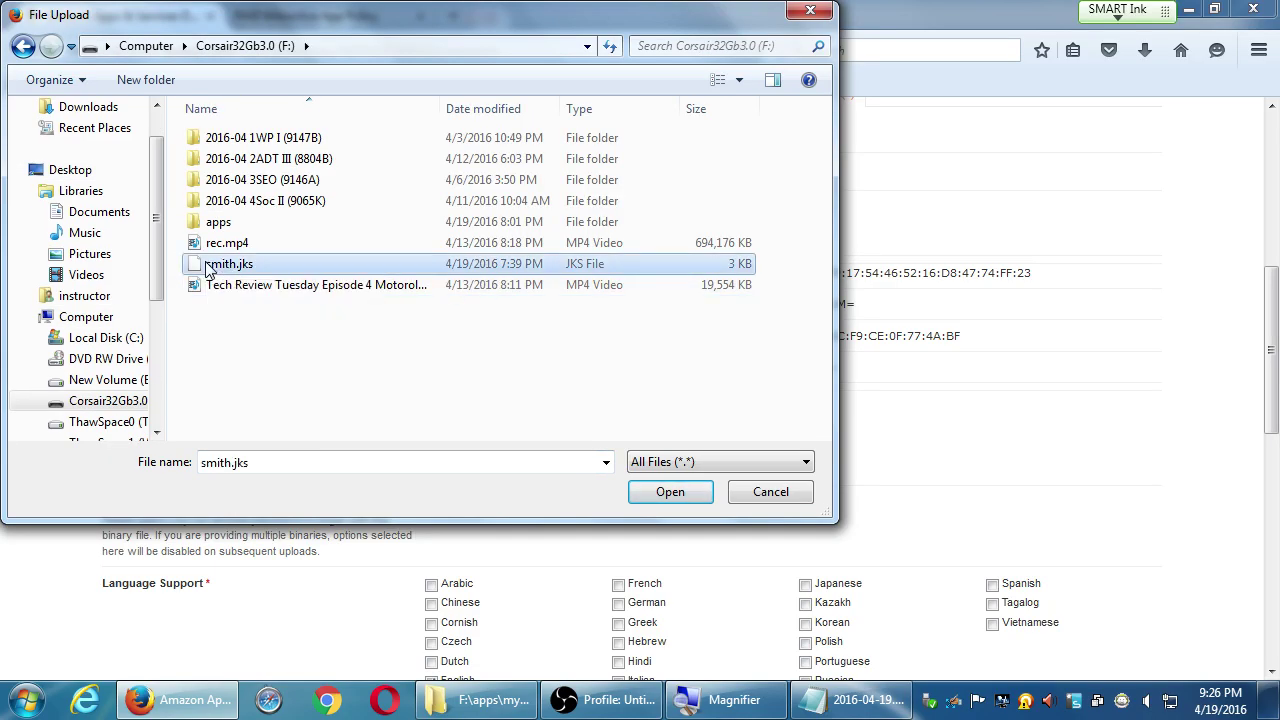
{"action": "double_click", "coordinate": [214, 222]}
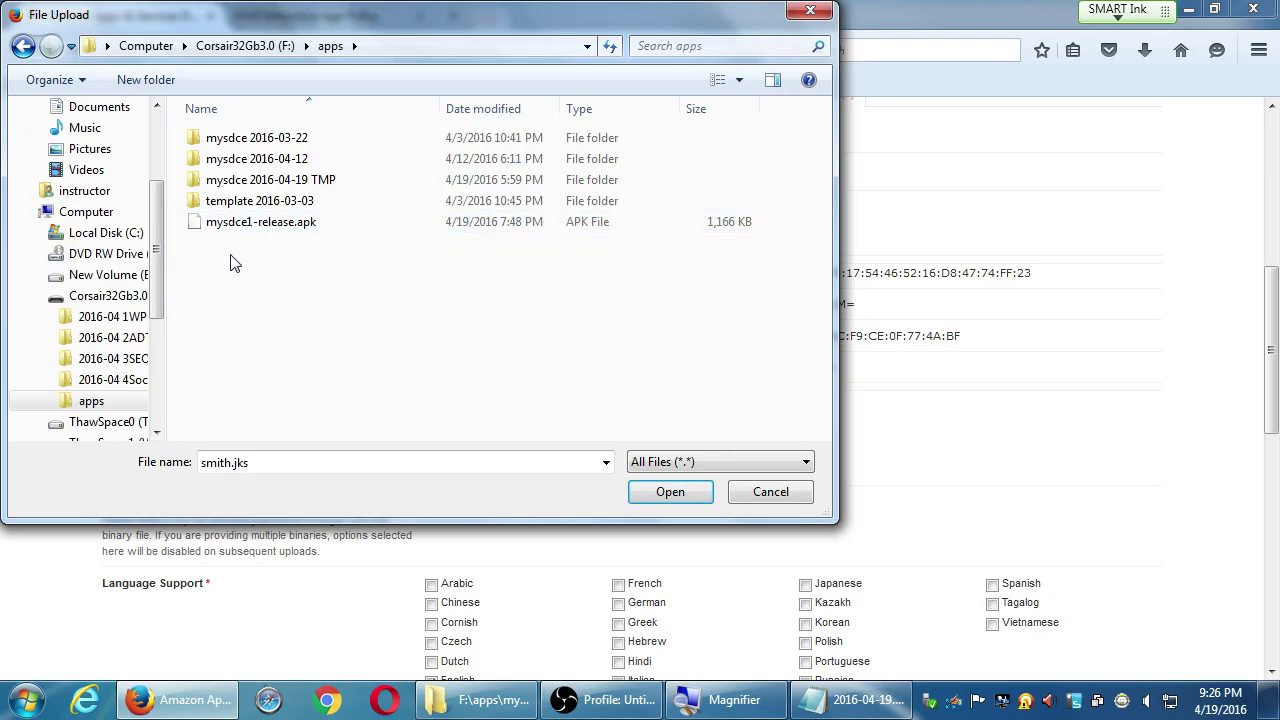
{"action": "left_click", "coordinate": [218, 226]}
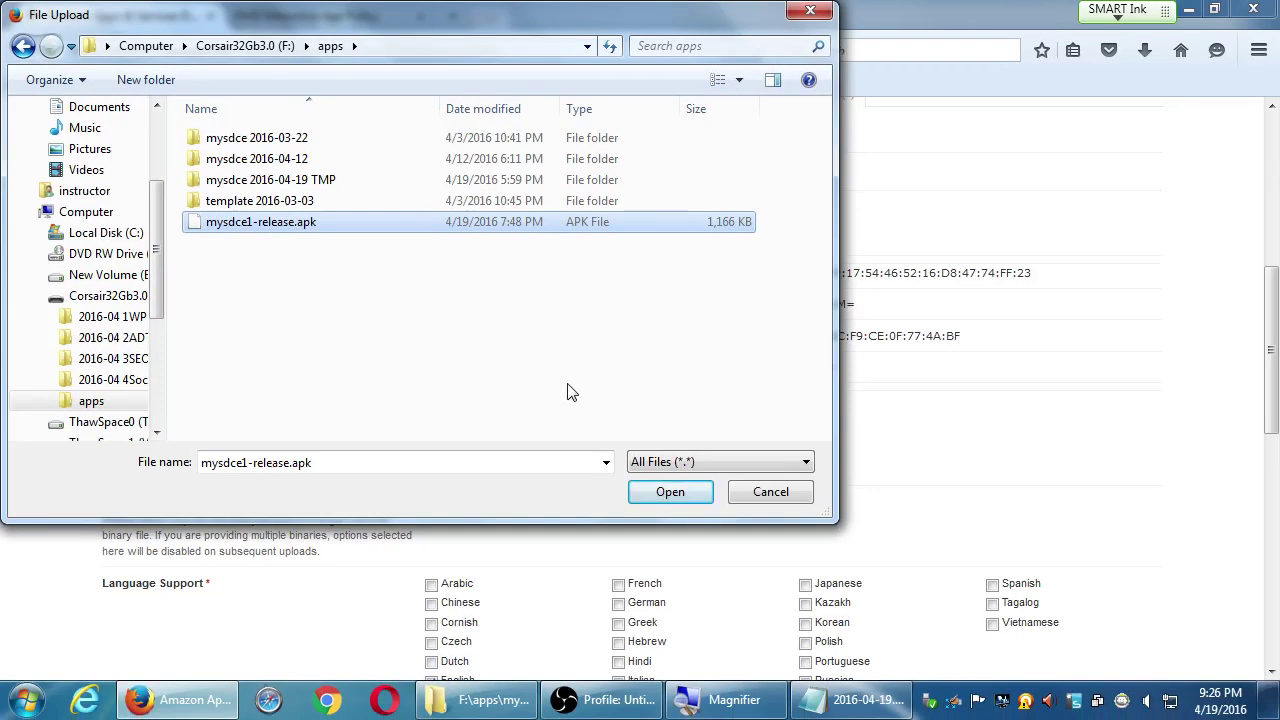
{"action": "left_click", "coordinate": [646, 492]}
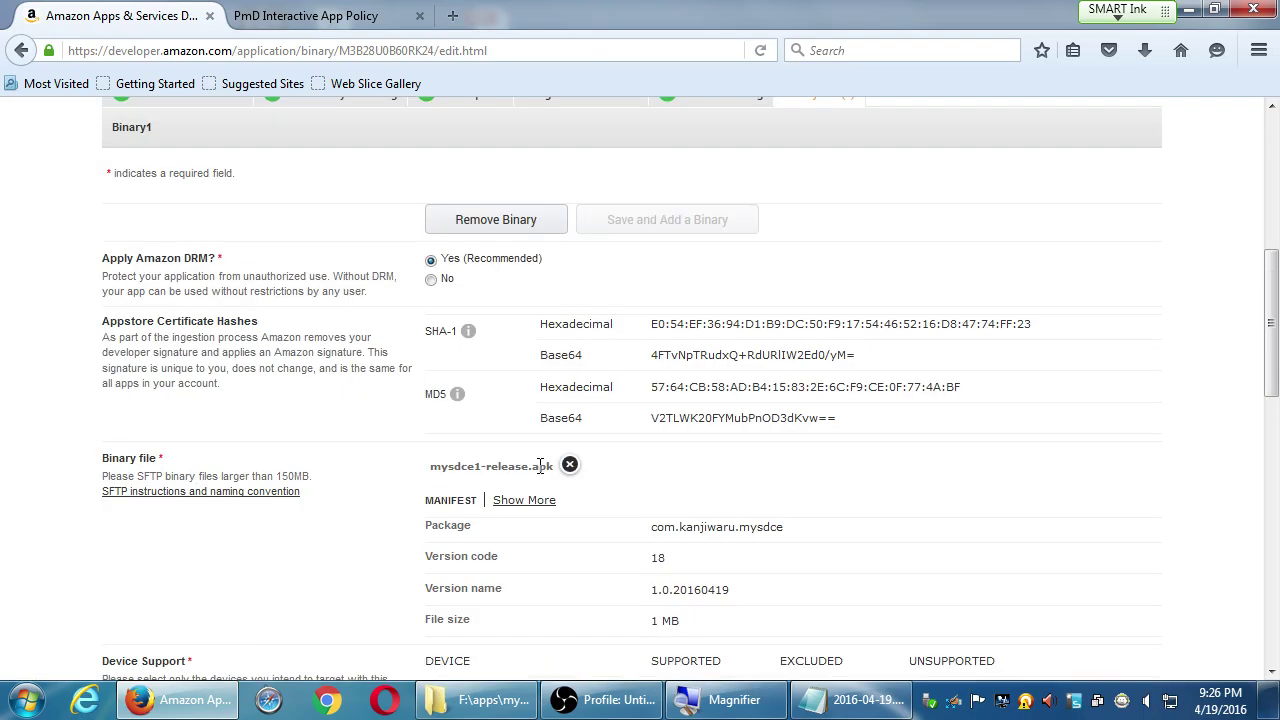
{"action": "scroll", "coordinate": [466, 507], "scroll_direction": "down", "scroll_amount": 2}
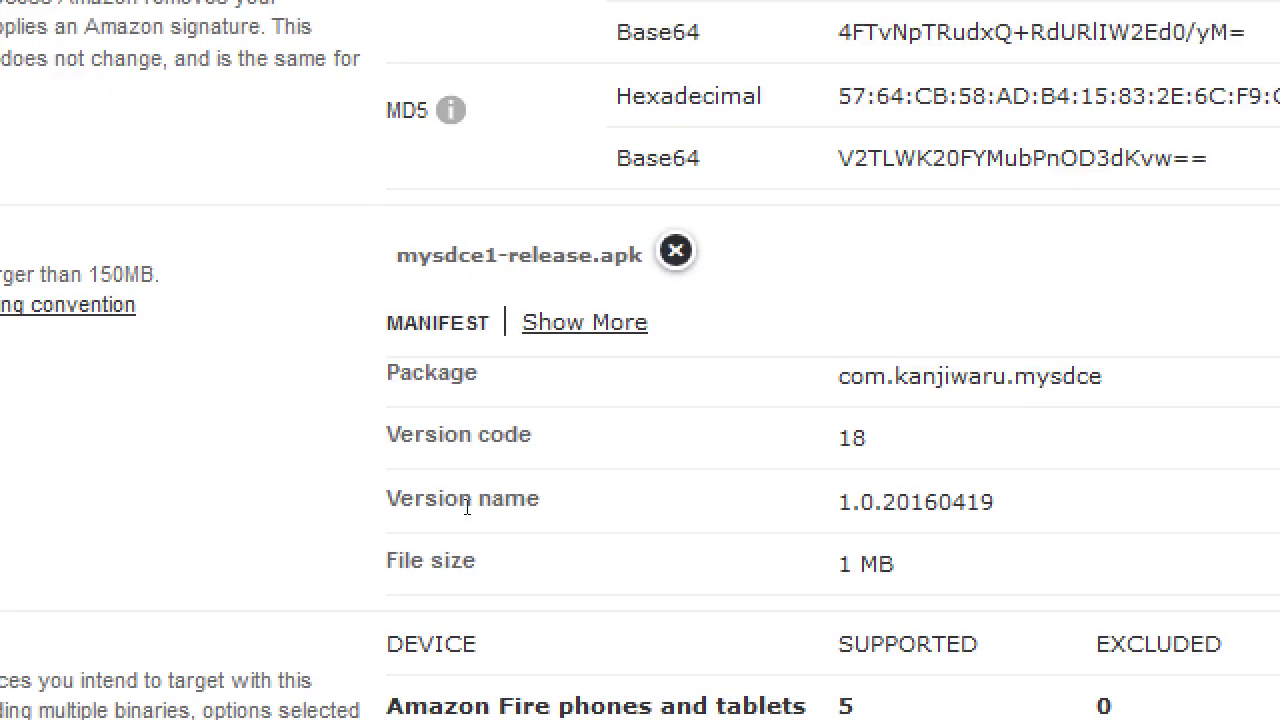
{"action": "left_click_drag", "start_coordinate": [838, 376], "coordinate": [1102, 376]}
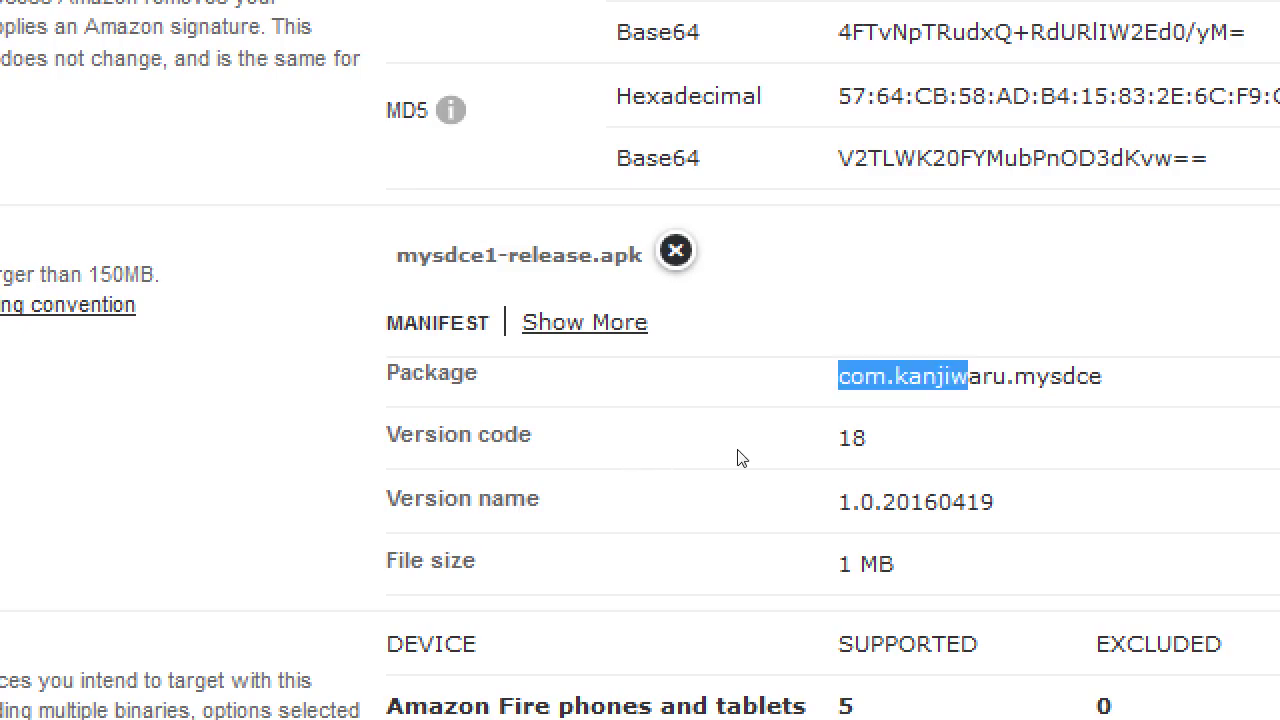
{"action": "left_click", "coordinate": [668, 478]}
{"action": "left_click_drag", "start_coordinate": [668, 482], "coordinate": [651, 478]}
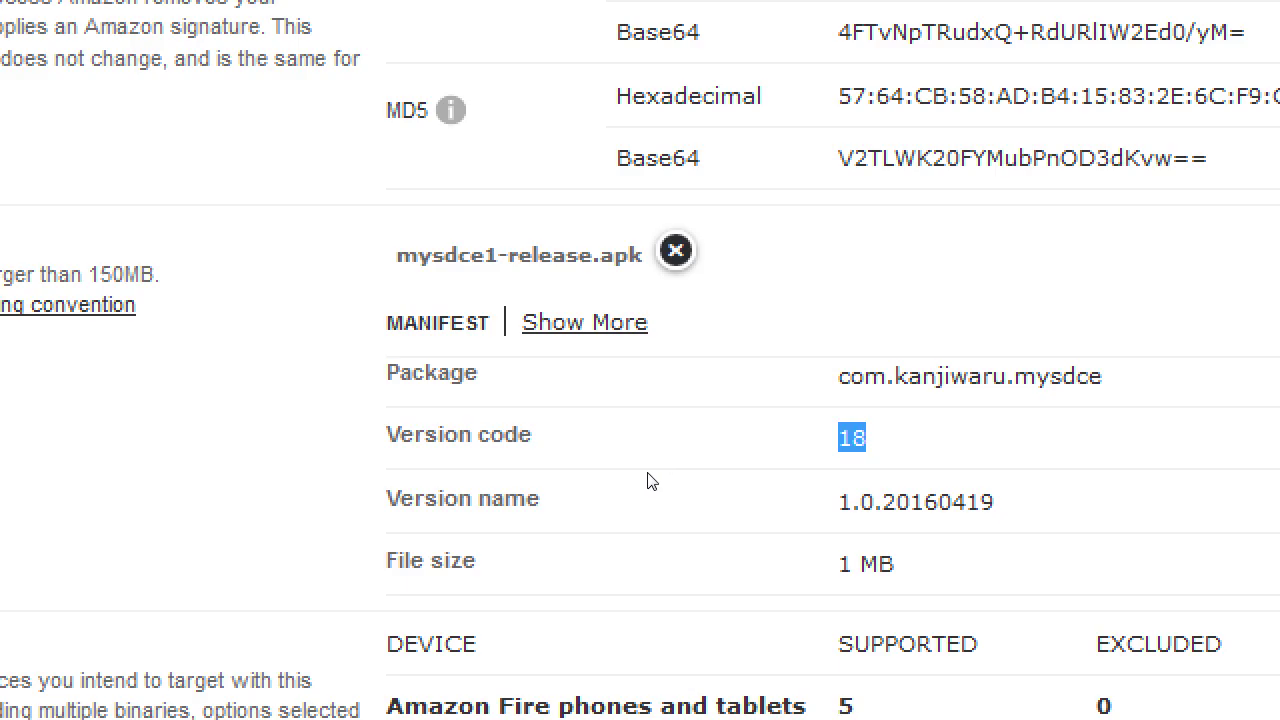
{"action": "left_click", "coordinate": [455, 478]}
{"action": "left_click_drag", "start_coordinate": [663, 473], "coordinate": [667, 471]}
{"action": "left_click", "coordinate": [727, 480]}
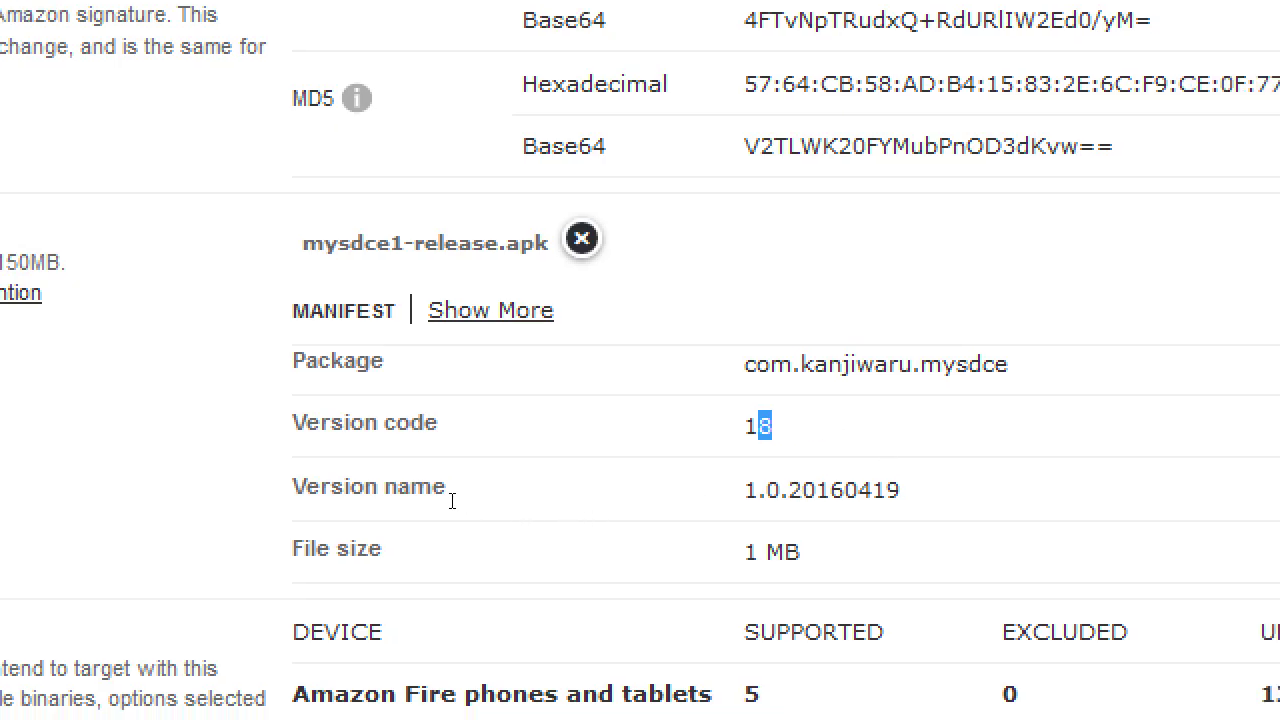
{"action": "mouse_move", "coordinate": [452, 501]}
{"action": "left_mouse_down"}
{"action": "mouse_move", "coordinate": [629, 517]}
{"action": "mouse_move", "coordinate": [711, 505]}
{"action": "left_mouse_up"}
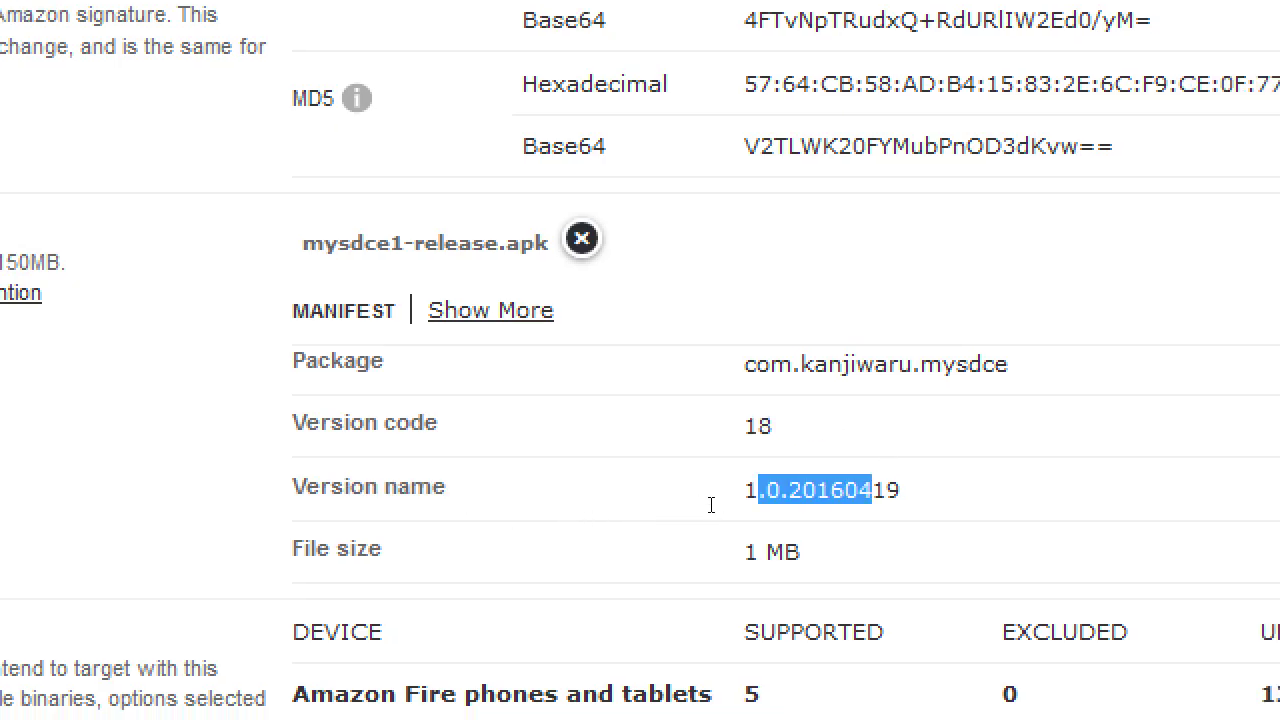
{"action": "left_click", "coordinate": [744, 506]}
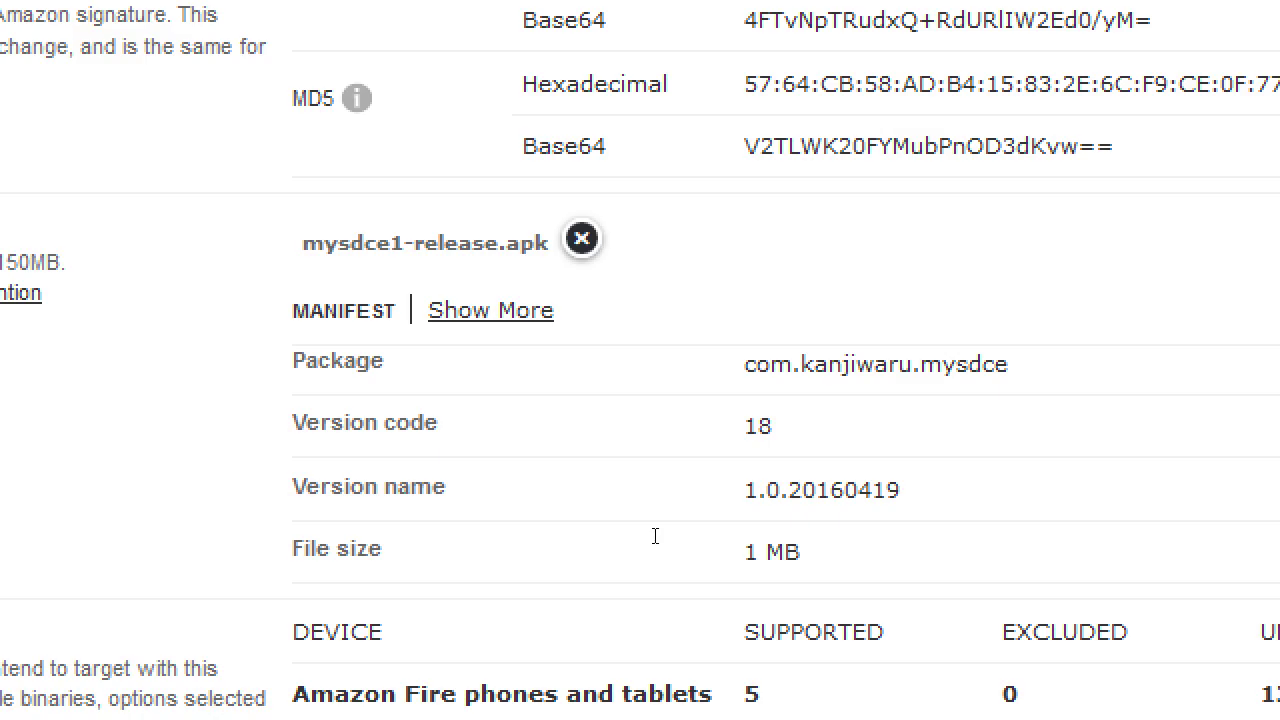
{"action": "scroll", "coordinate": [658, 455], "scroll_direction": "down", "scroll_amount": 2}
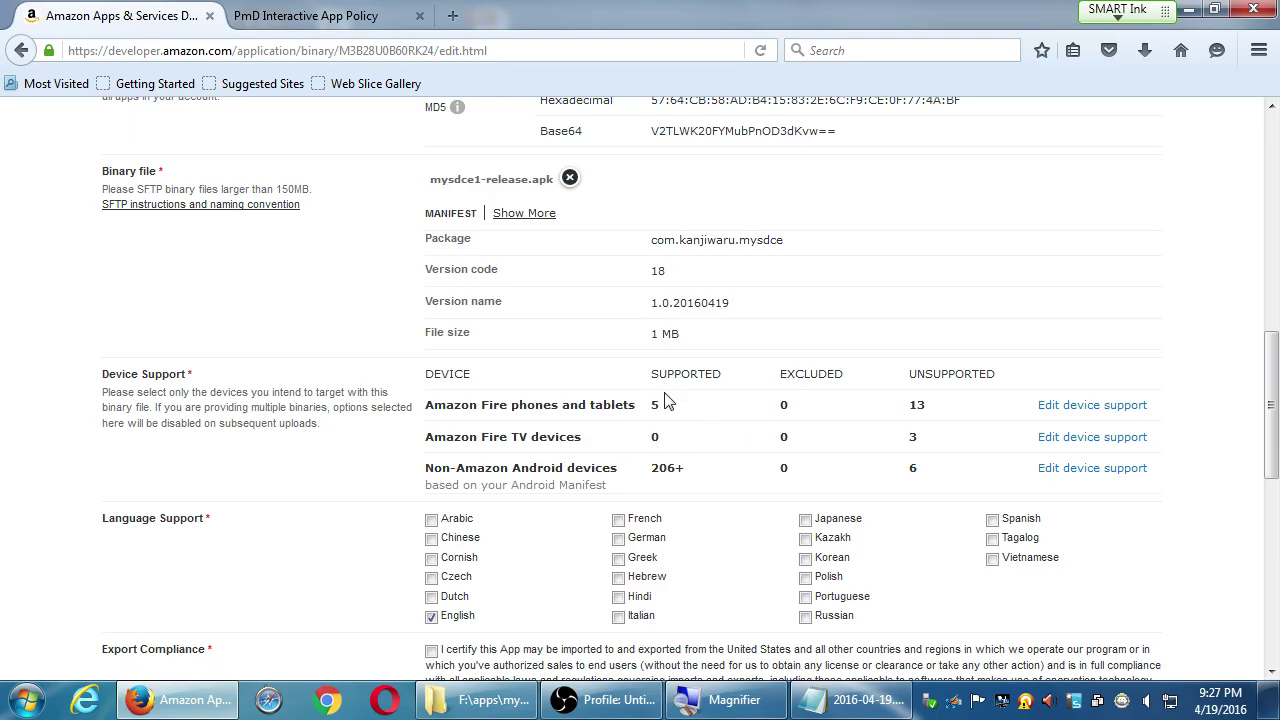
{"action": "key", "text": "super+plus"}
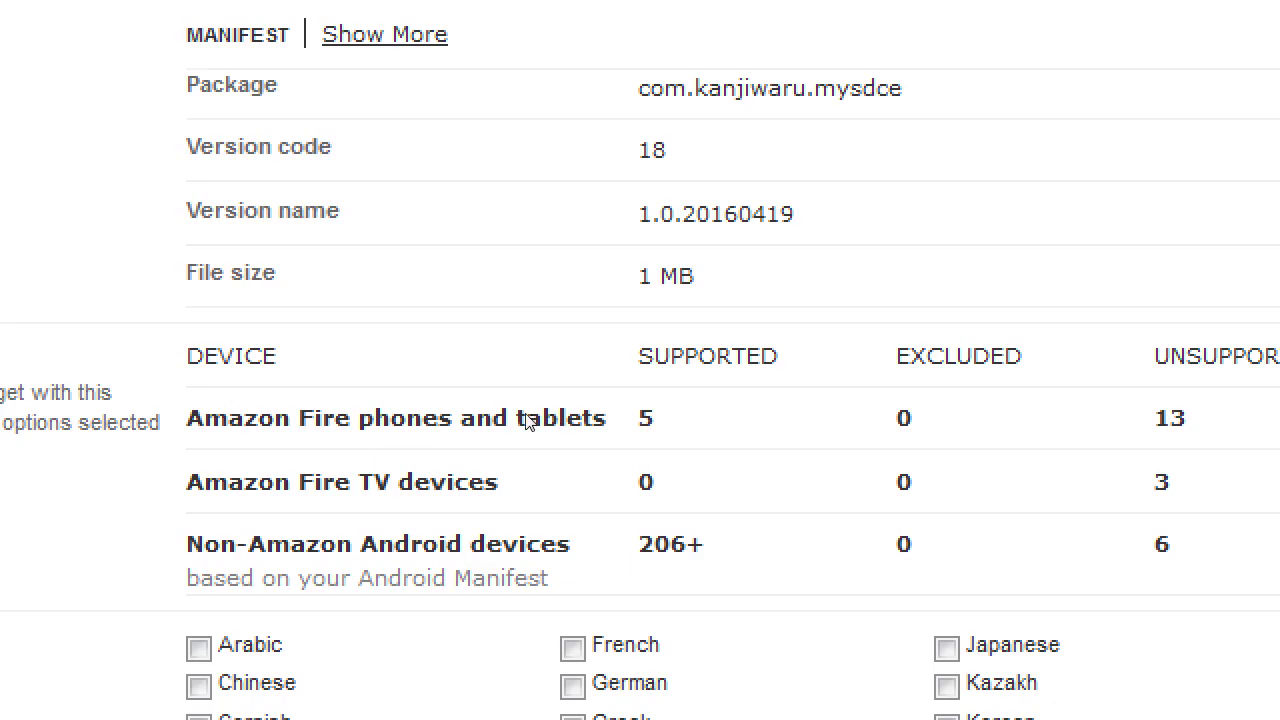
{"action": "double_click", "coordinate": [650, 416]}
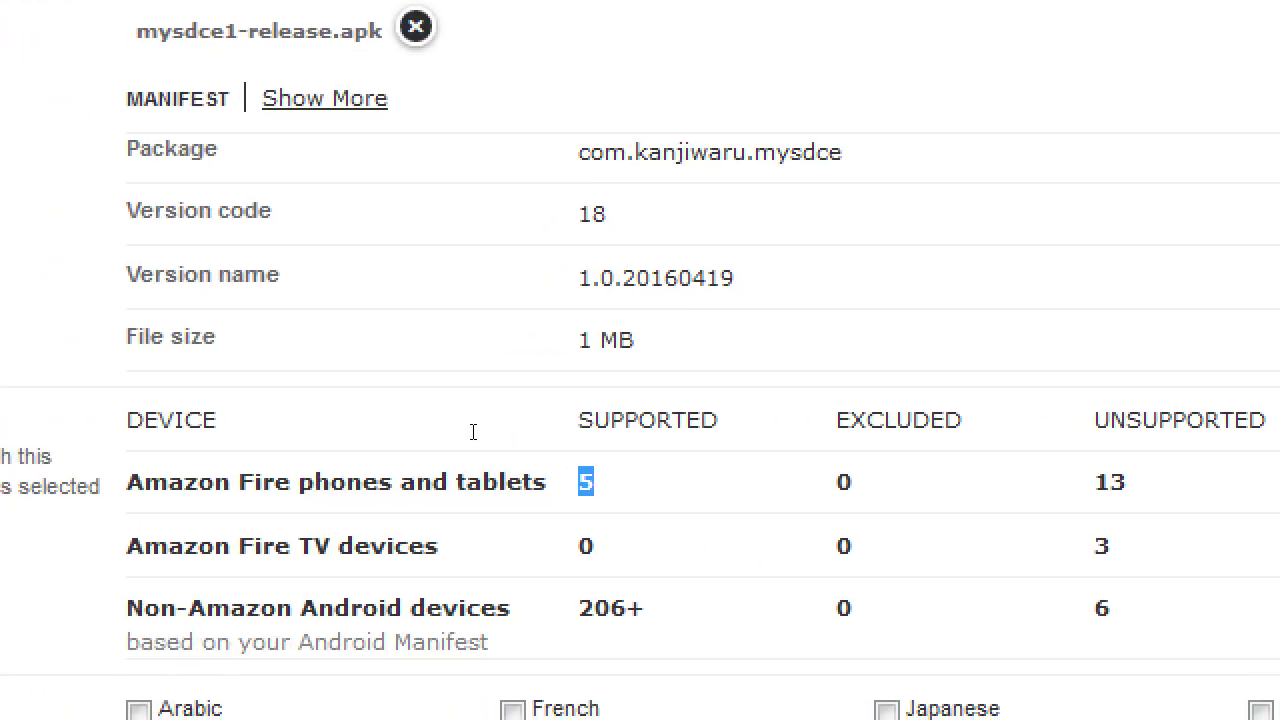
{"action": "left_click_drag", "start_coordinate": [214, 545], "coordinate": [330, 545]}
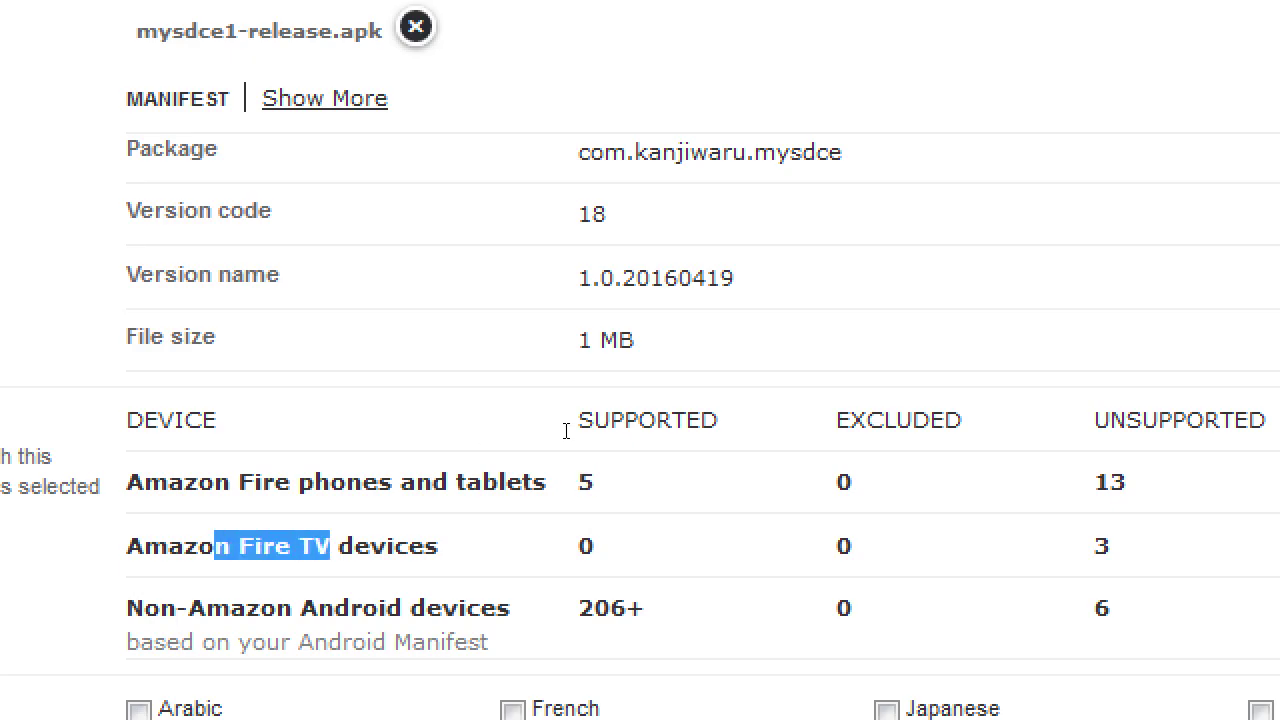
{"action": "left_click", "coordinate": [646, 437]}
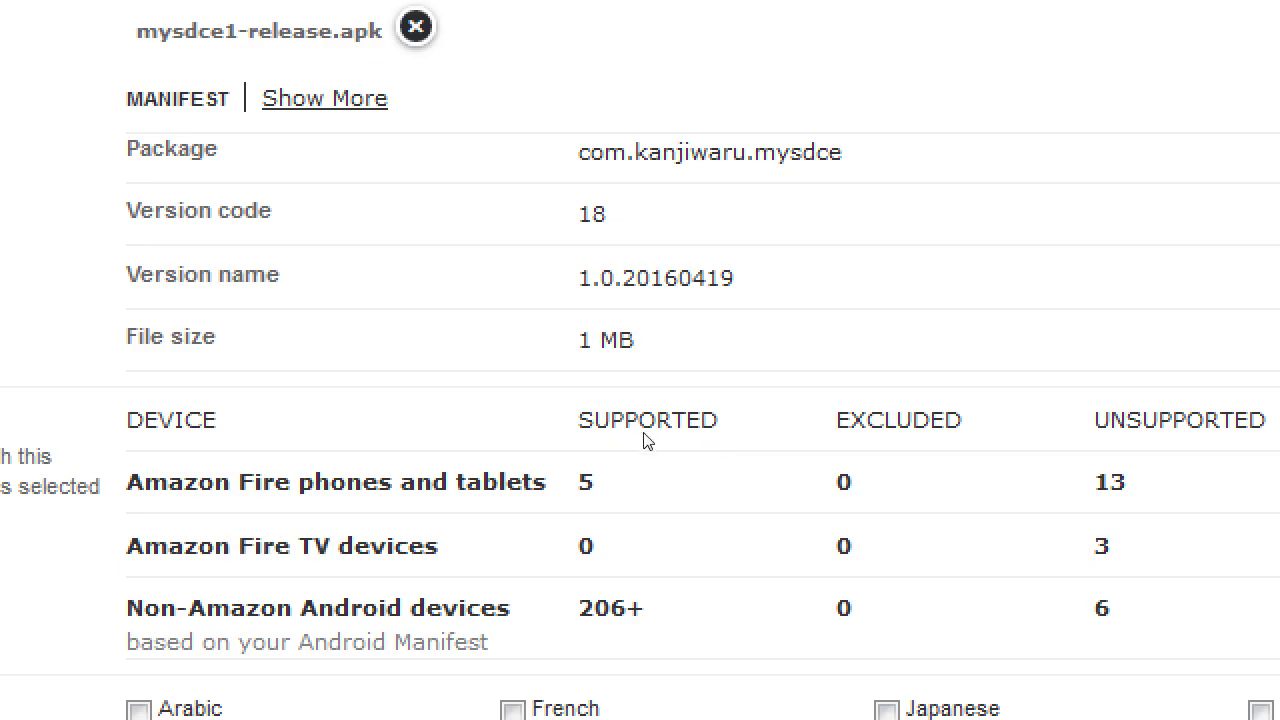
{"action": "left_click_drag", "start_coordinate": [646, 437], "coordinate": [657, 429]}
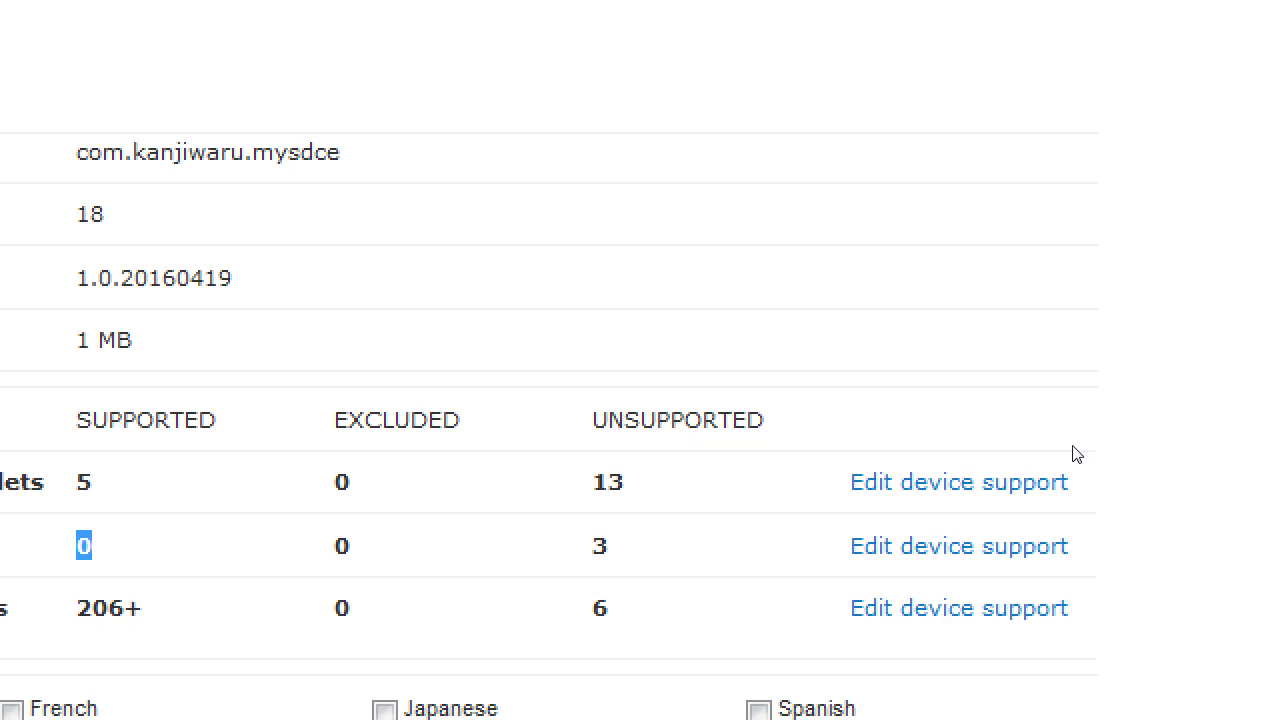
{"action": "left_click", "coordinate": [985, 450]}
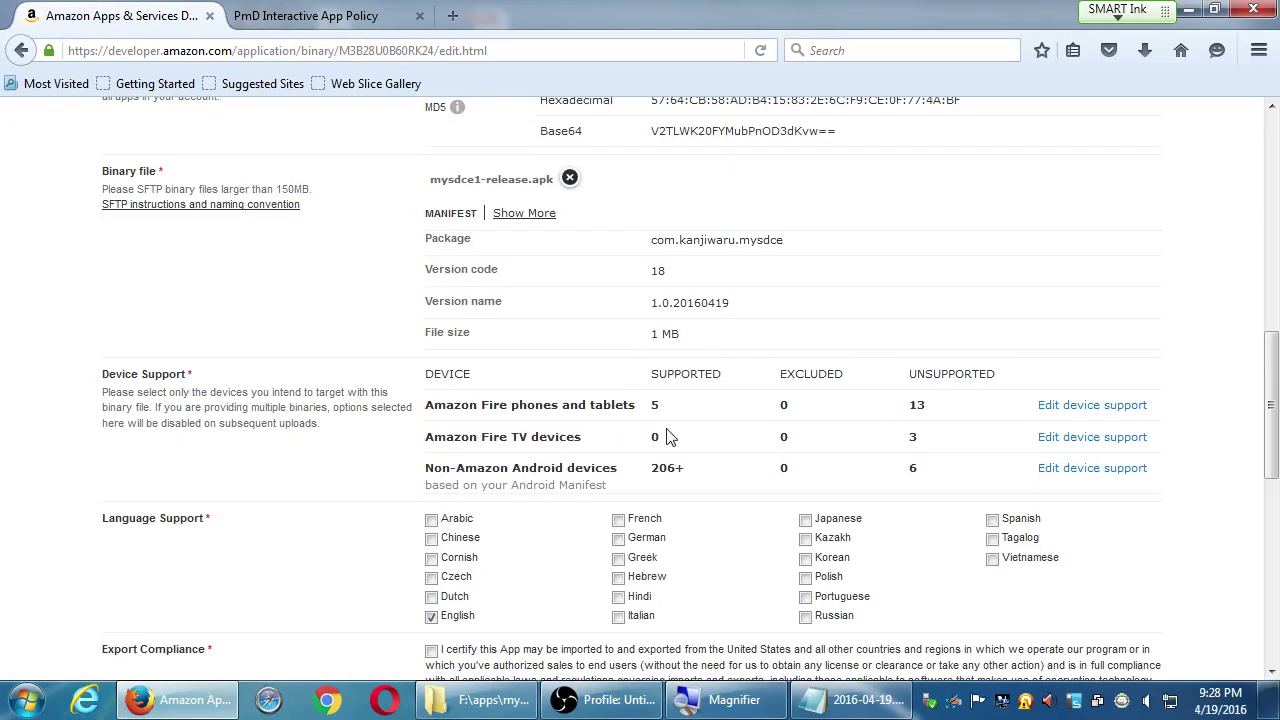
{"action": "scroll", "coordinate": [680, 445], "scroll_direction": "down", "scroll_amount": 2}
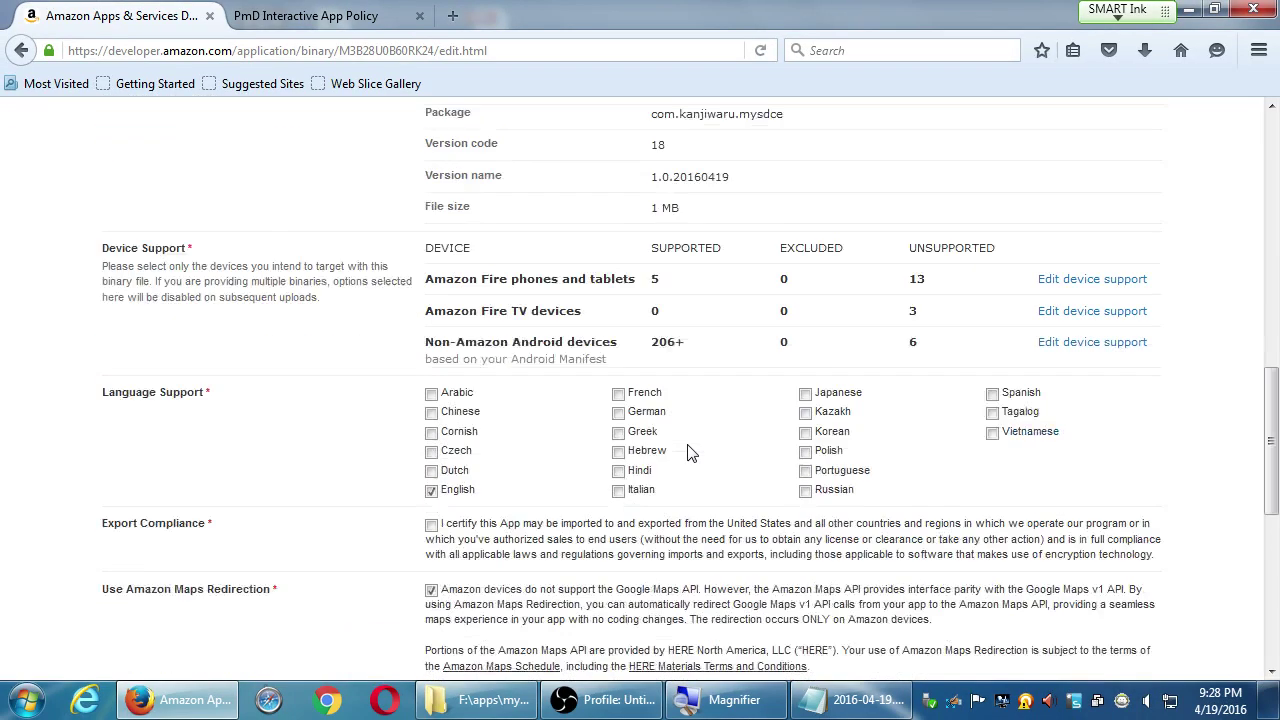
{"action": "scroll", "coordinate": [680, 450], "scroll_direction": "down", "scroll_amount": 1}
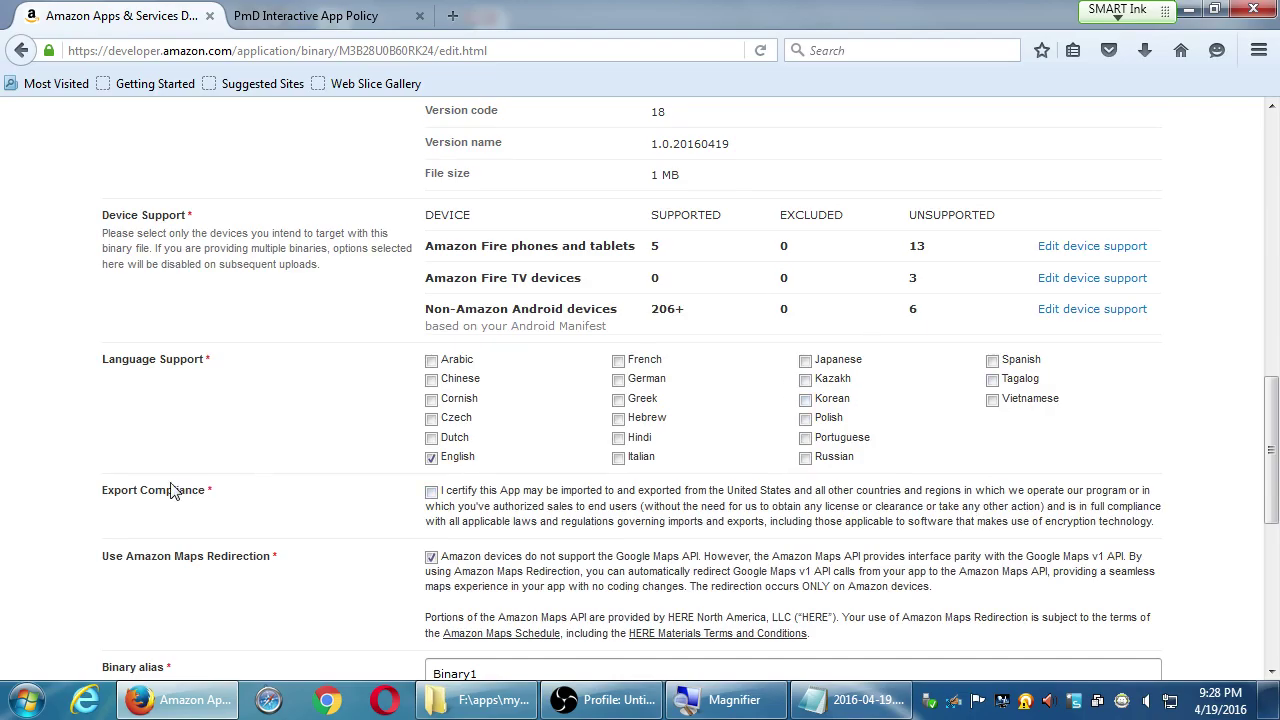
- Tick the Export Compliance checkbox and zoom in to read the encryption statement
{"action": "left_click_drag", "start_coordinate": [128, 490], "coordinate": [274, 481]}
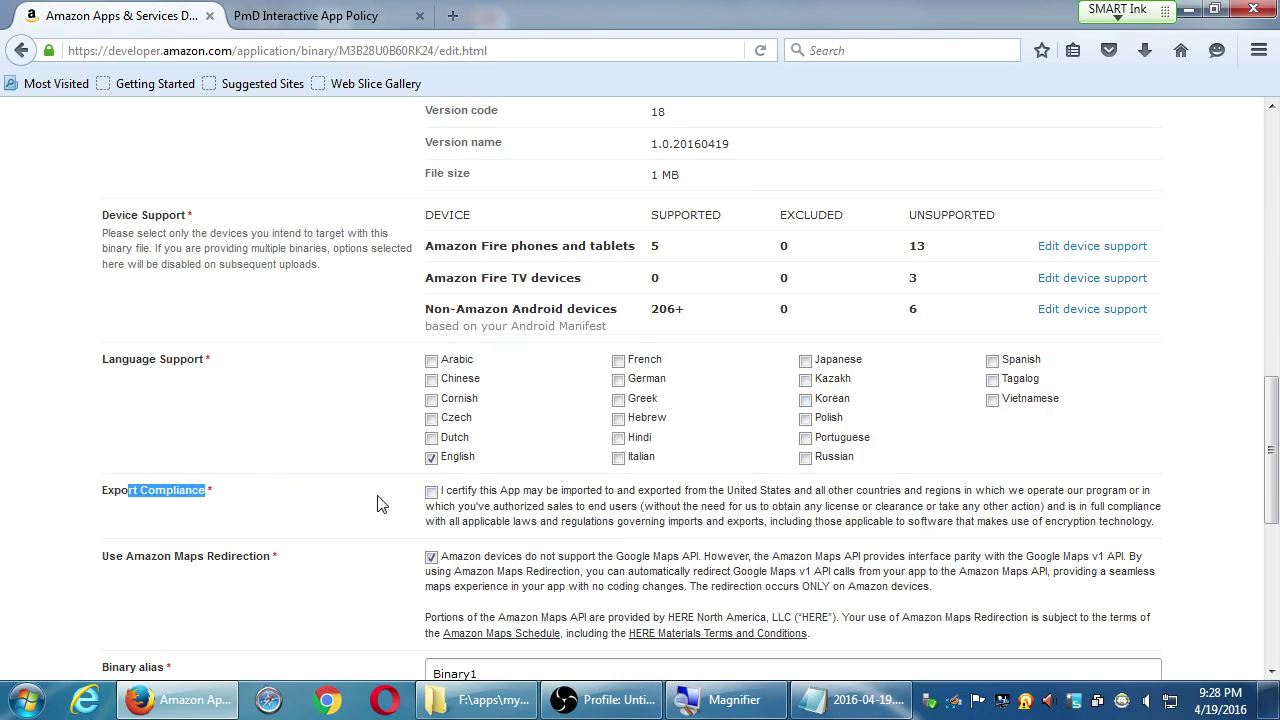
{"action": "left_click", "coordinate": [431, 492]}
{"action": "left_click", "coordinate": [333, 501]}
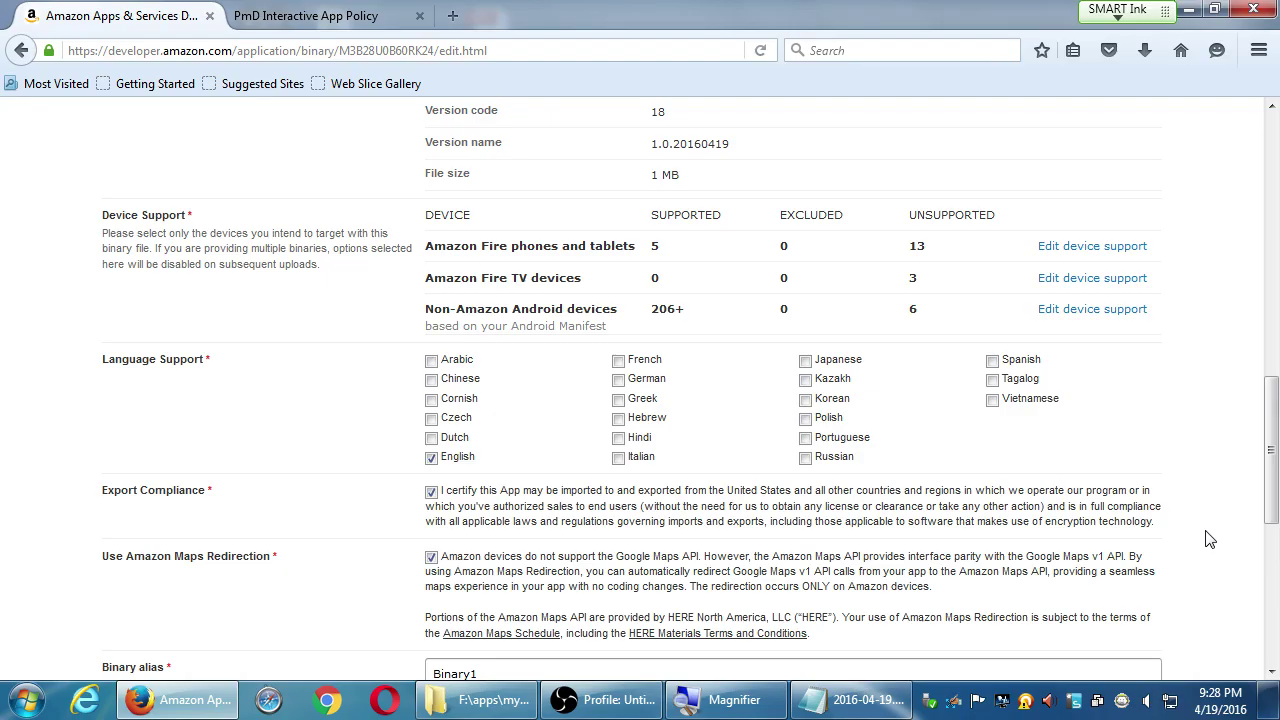
{"action": "key", "text": "super+plus"}
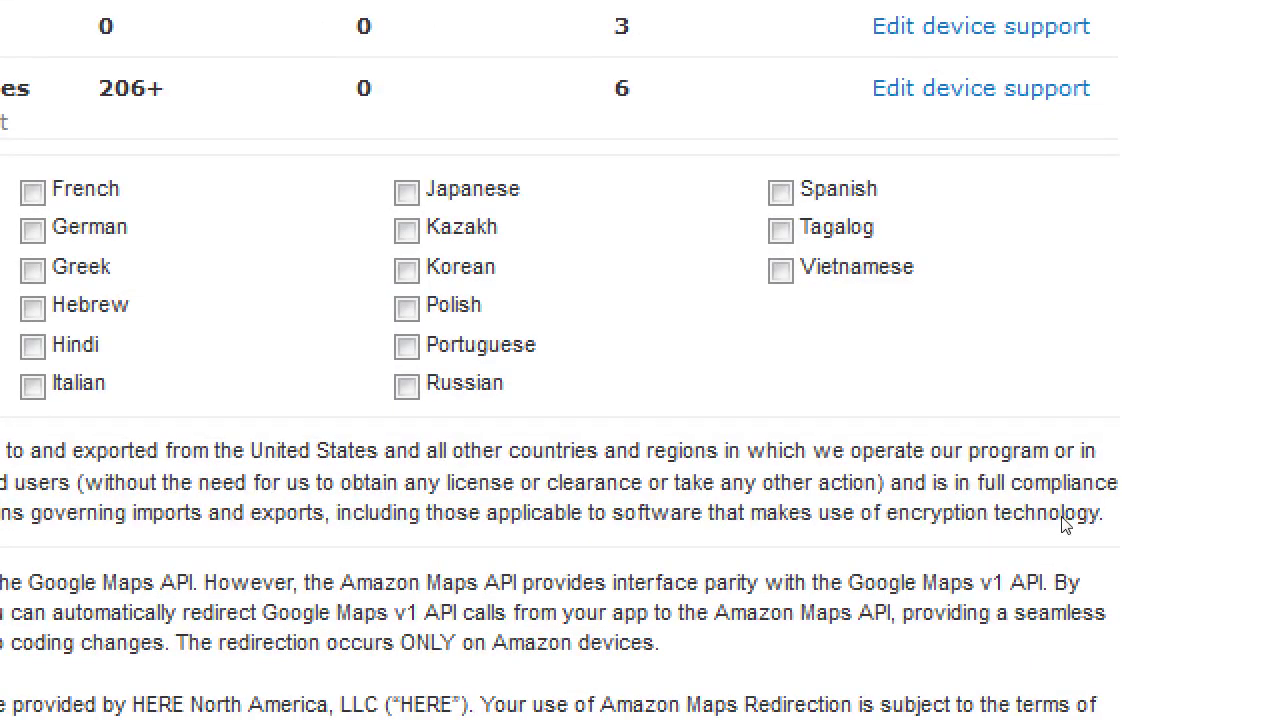
{"action": "double_click", "coordinate": [1062, 518]}
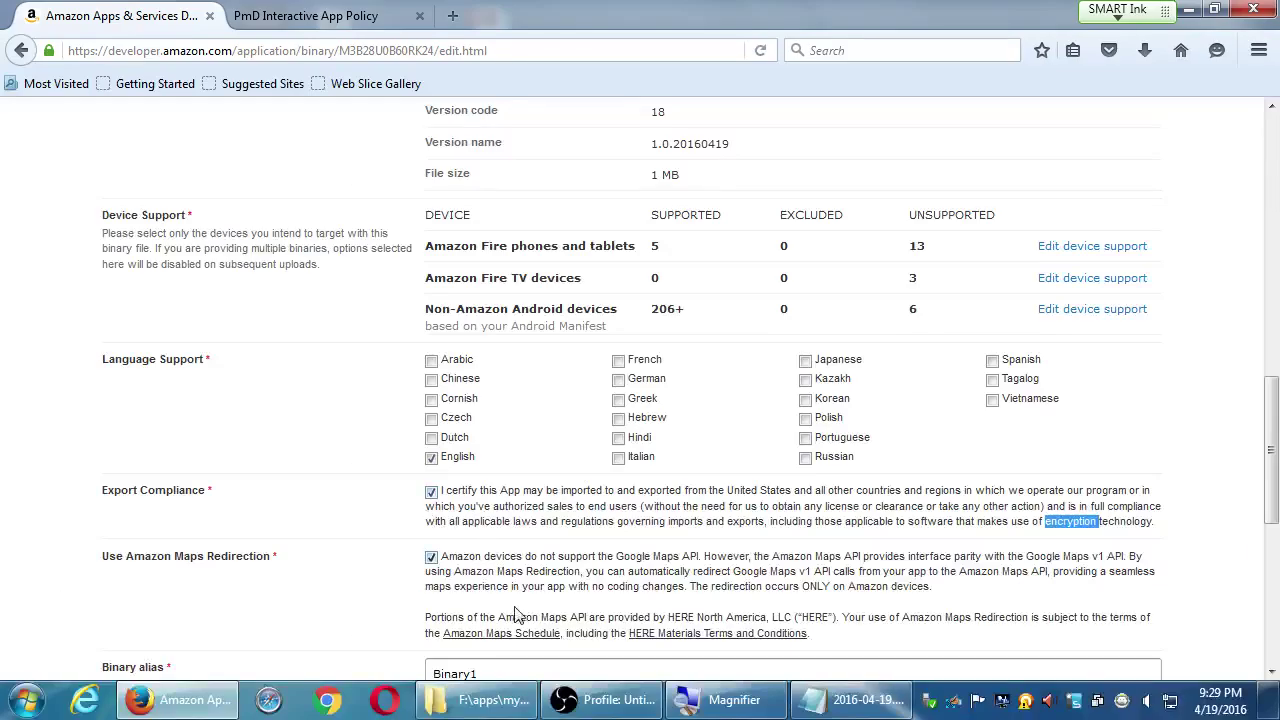
{"action": "scroll", "coordinate": [350, 585], "scroll_direction": "down", "scroll_amount": 1}
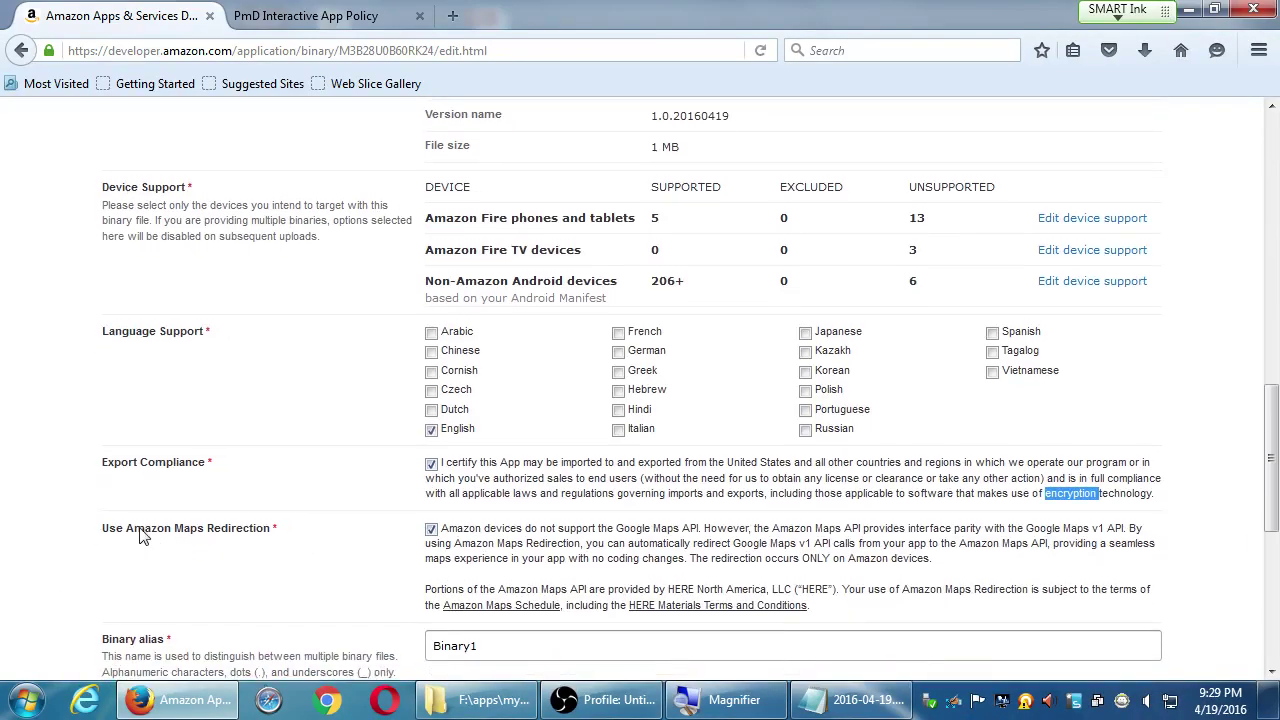
{"action": "left_click_drag", "start_coordinate": [134, 528], "coordinate": [225, 537]}
{"action": "scroll", "coordinate": [275, 535], "scroll_direction": "down", "scroll_amount": 1}
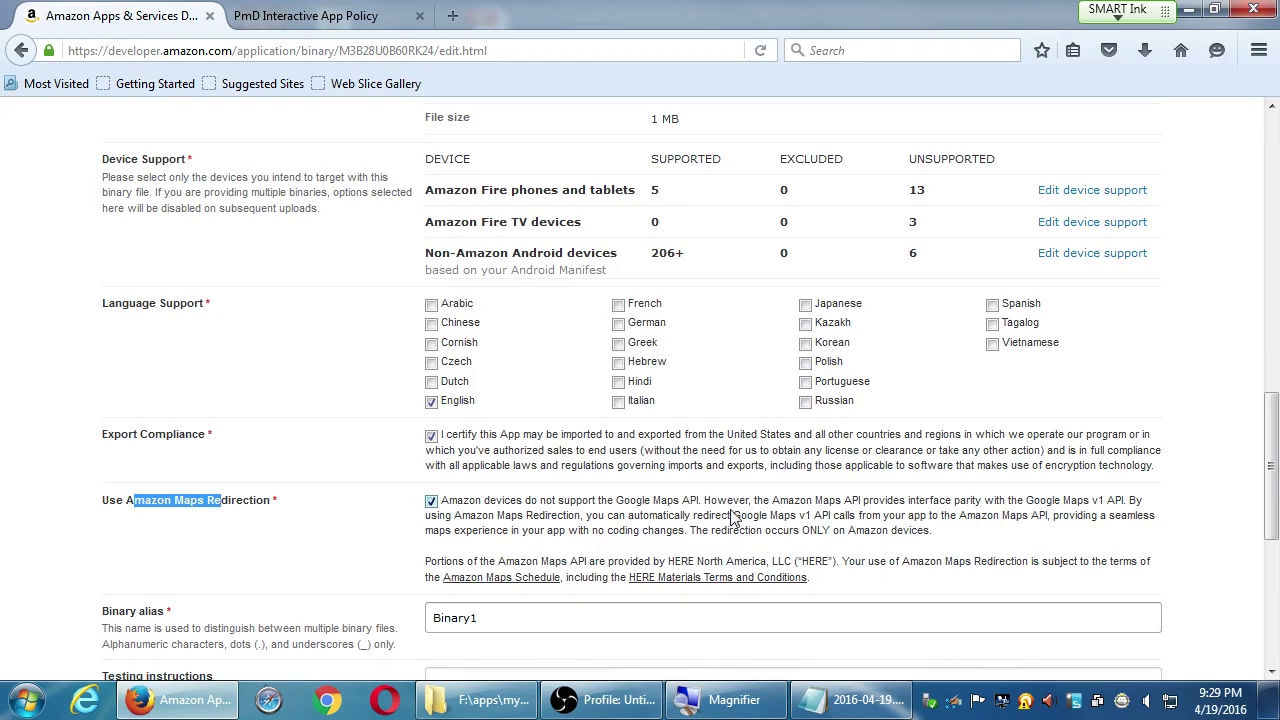
{"action": "left_click_drag", "start_coordinate": [768, 520], "coordinate": [832, 521]}
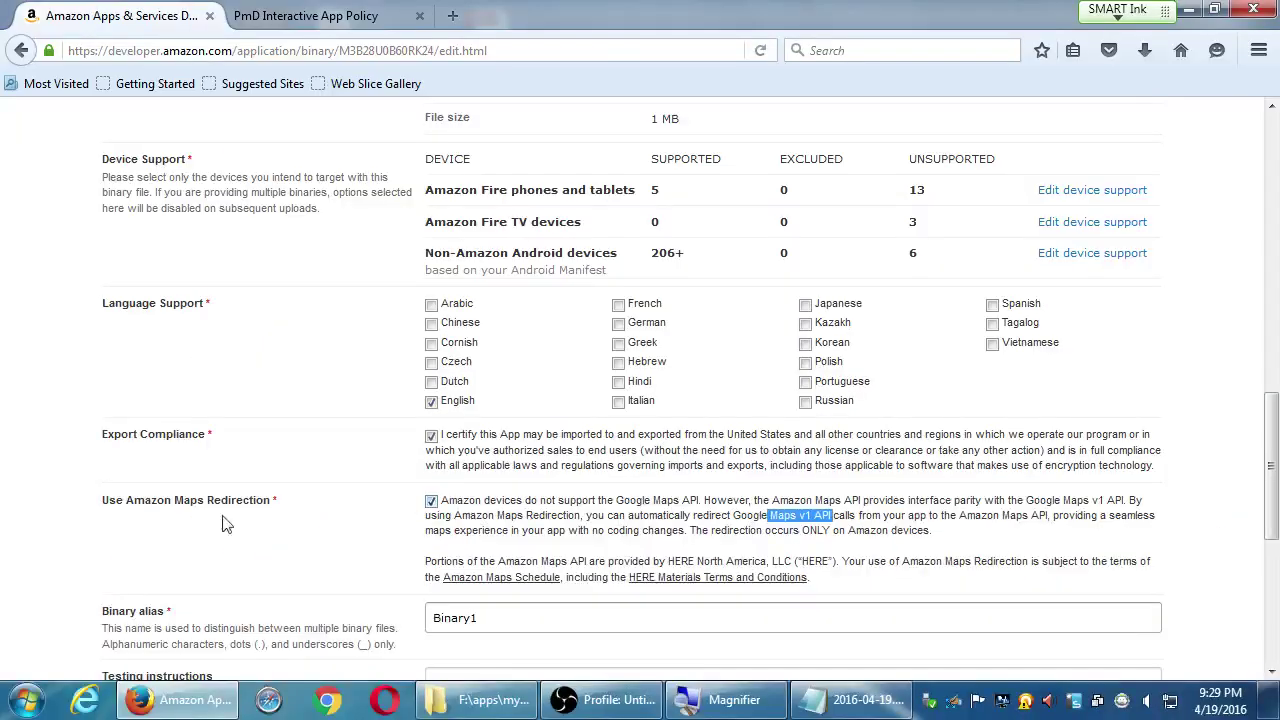
{"action": "scroll", "coordinate": [130, 491], "scroll_direction": "down", "scroll_amount": 3}
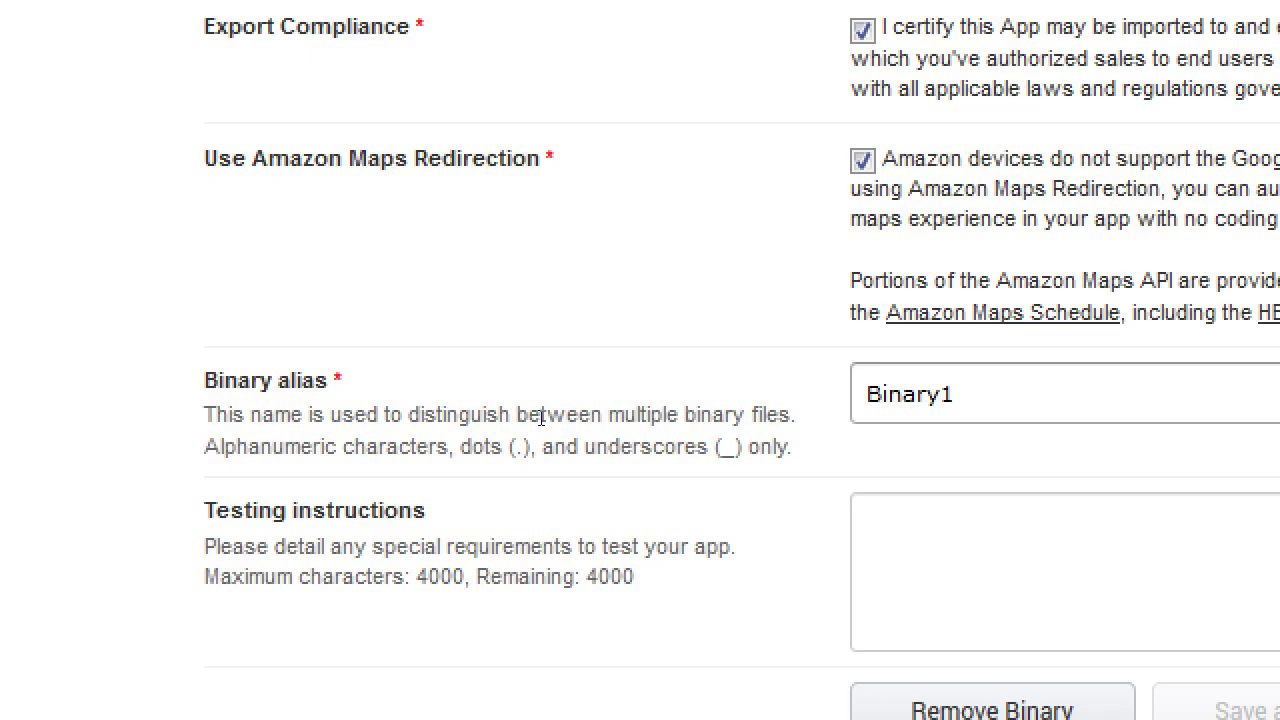
- Select the existing Binary1 alias so it can be replaced with mysdce1
{"action": "key", "text": "Tab"}
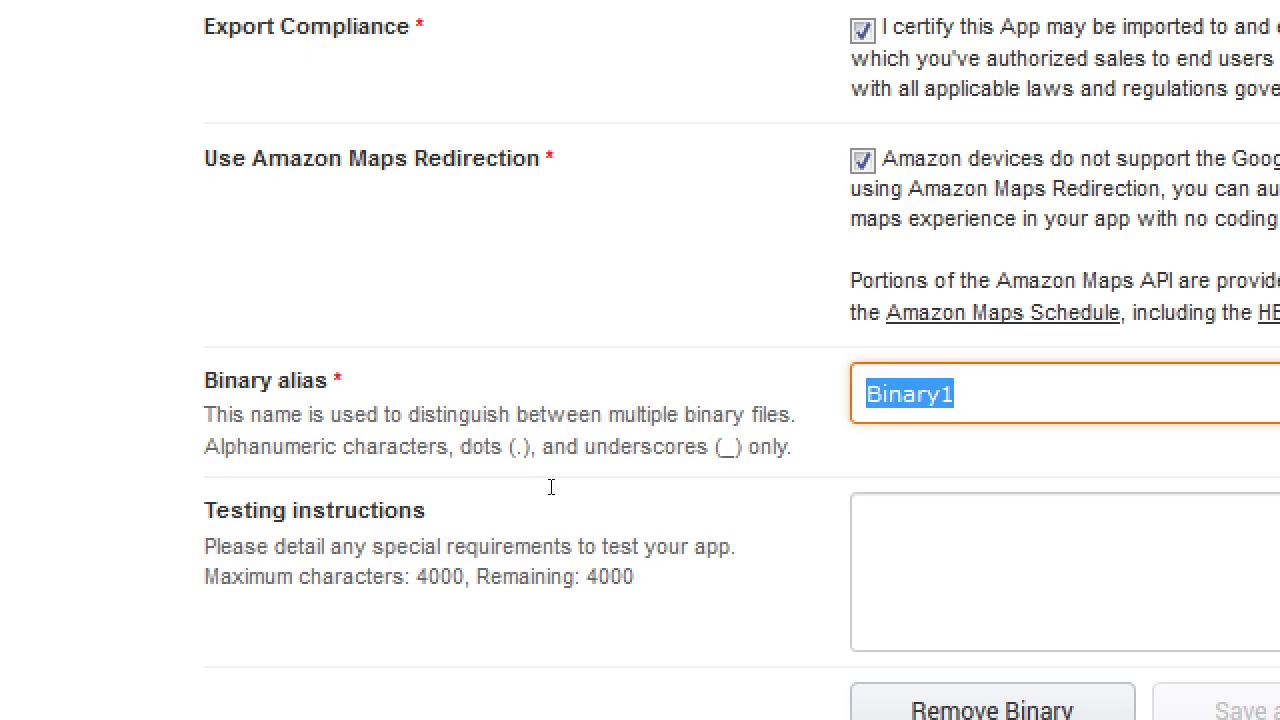
{"action": "type", "text": "mysdce"}
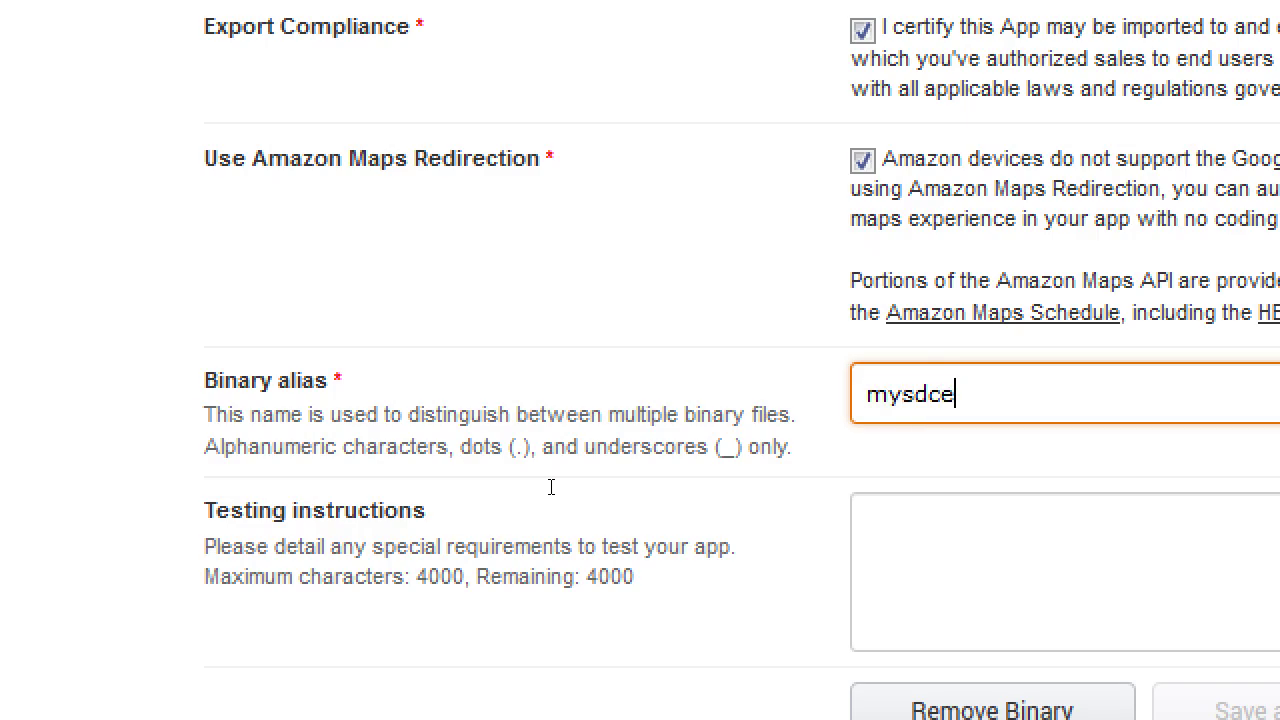
{"action": "type", "text": "1"}
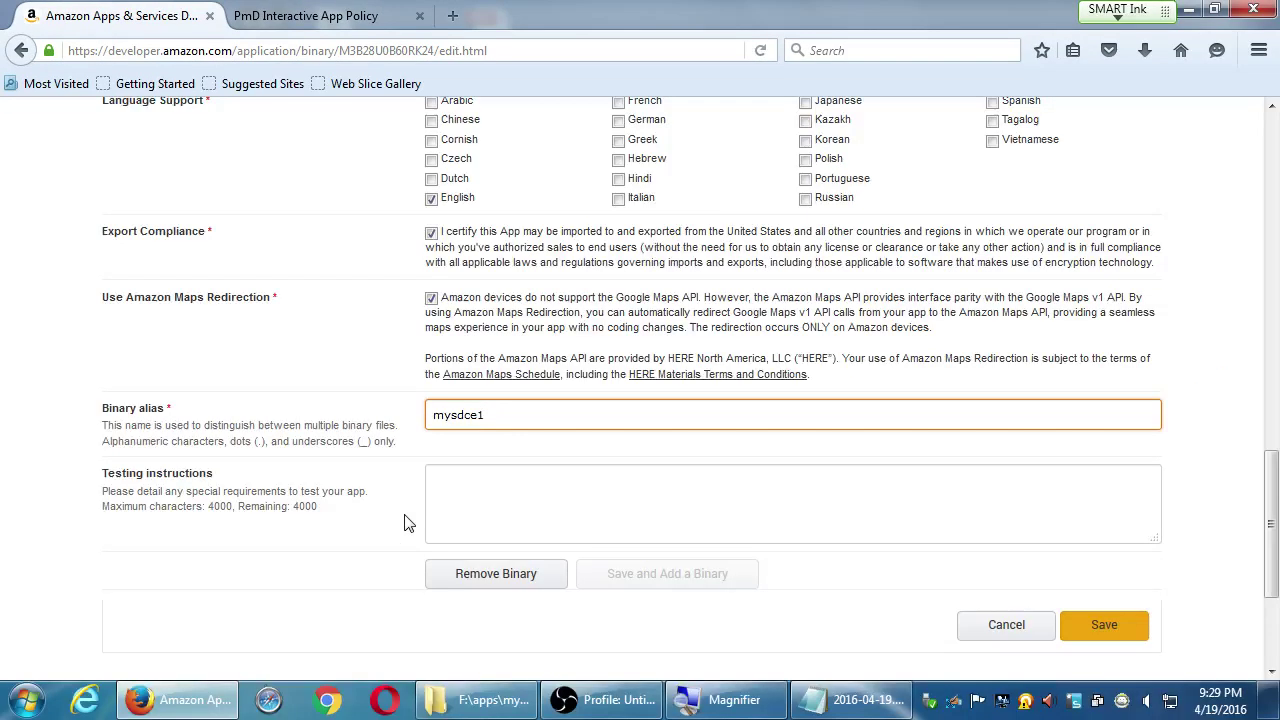
- Confirm the binary alias 'mysdce1' and save the binary settings
{"action": "left_click", "coordinate": [886, 607]}
{"action": "scroll", "coordinate": [935, 615], "scroll_direction": "up", "scroll_amount": 9}
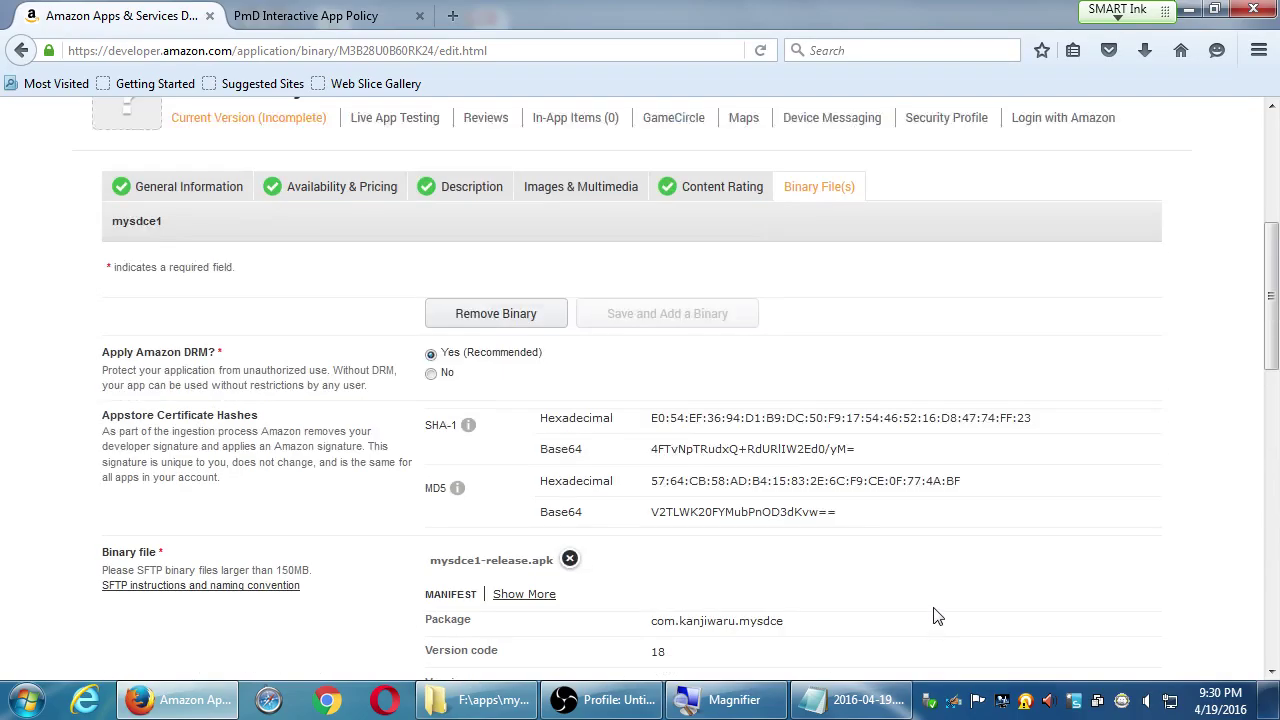
{"action": "scroll", "coordinate": [940, 615], "scroll_direction": "down", "scroll_amount": 5}
{"action": "scroll", "coordinate": [1000, 590], "scroll_direction": "down", "scroll_amount": 2}
{"action": "scroll", "coordinate": [1071, 549], "scroll_direction": "down", "scroll_amount": 5}
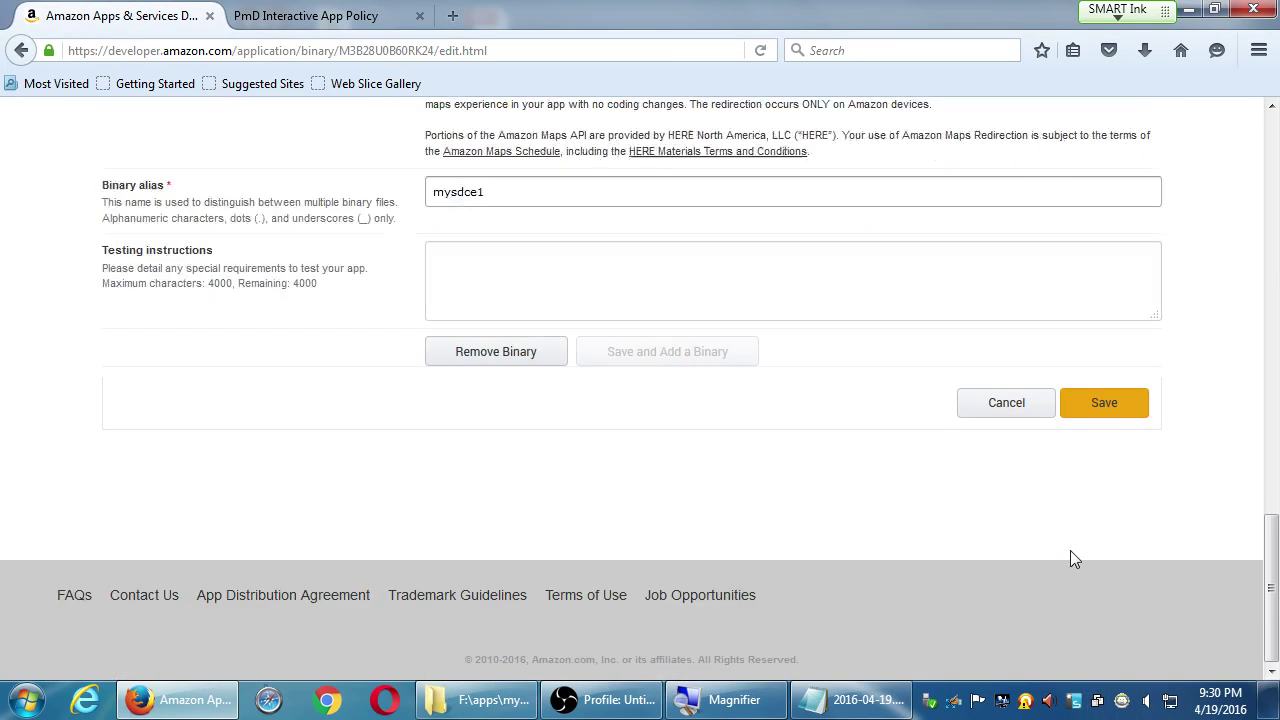
{"action": "left_click", "coordinate": [1116, 418]}
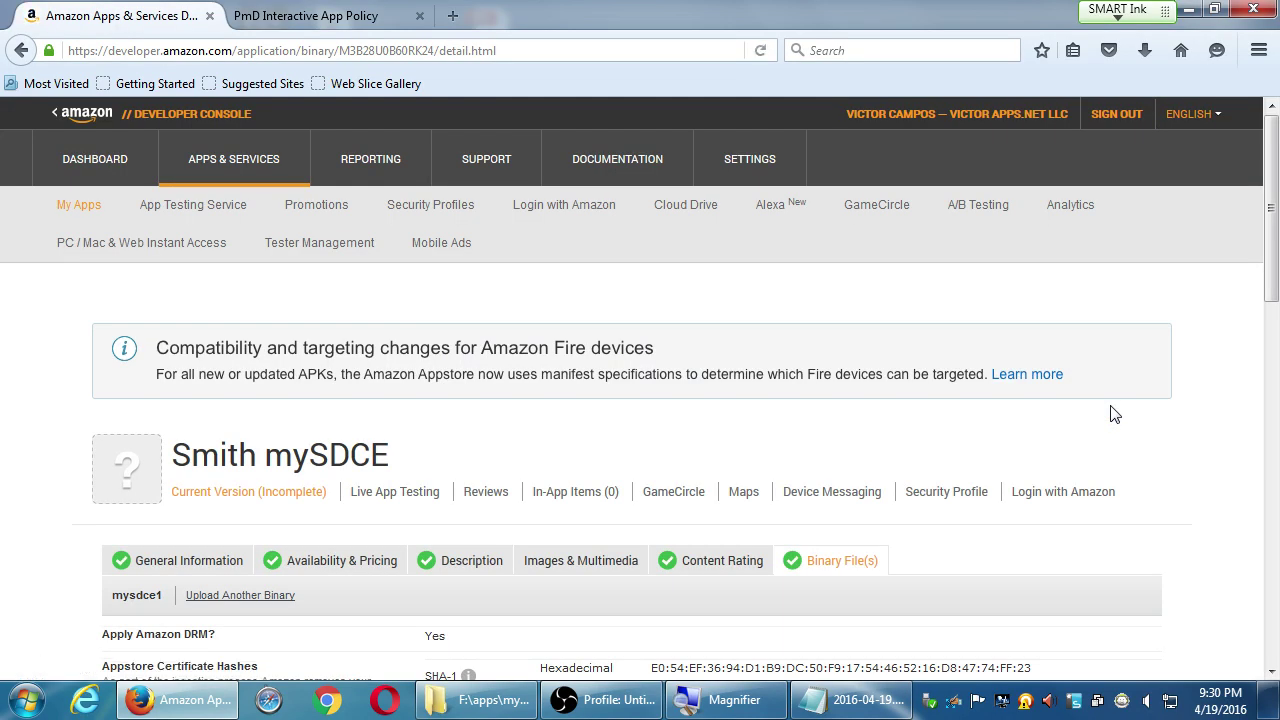
{"action": "scroll", "coordinate": [1030, 445], "scroll_direction": "down", "scroll_amount": 3}
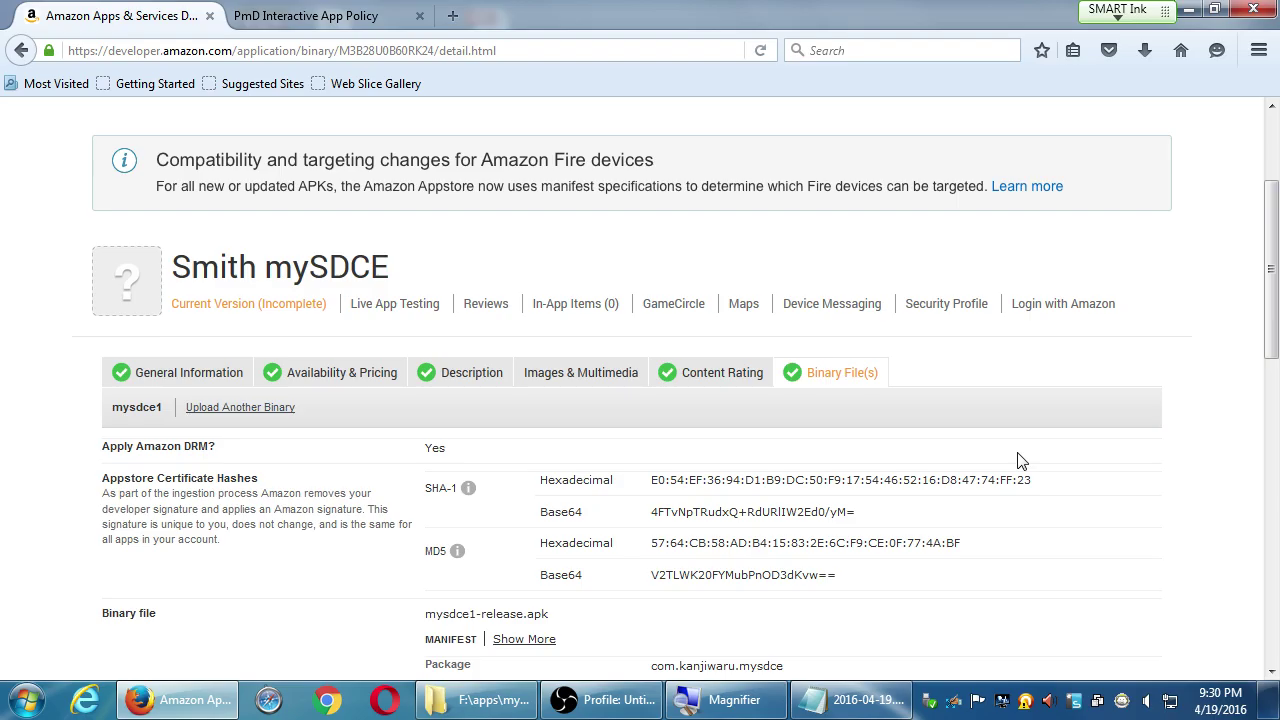
{"action": "scroll", "coordinate": [460, 470], "scroll_direction": "down", "scroll_amount": 1}
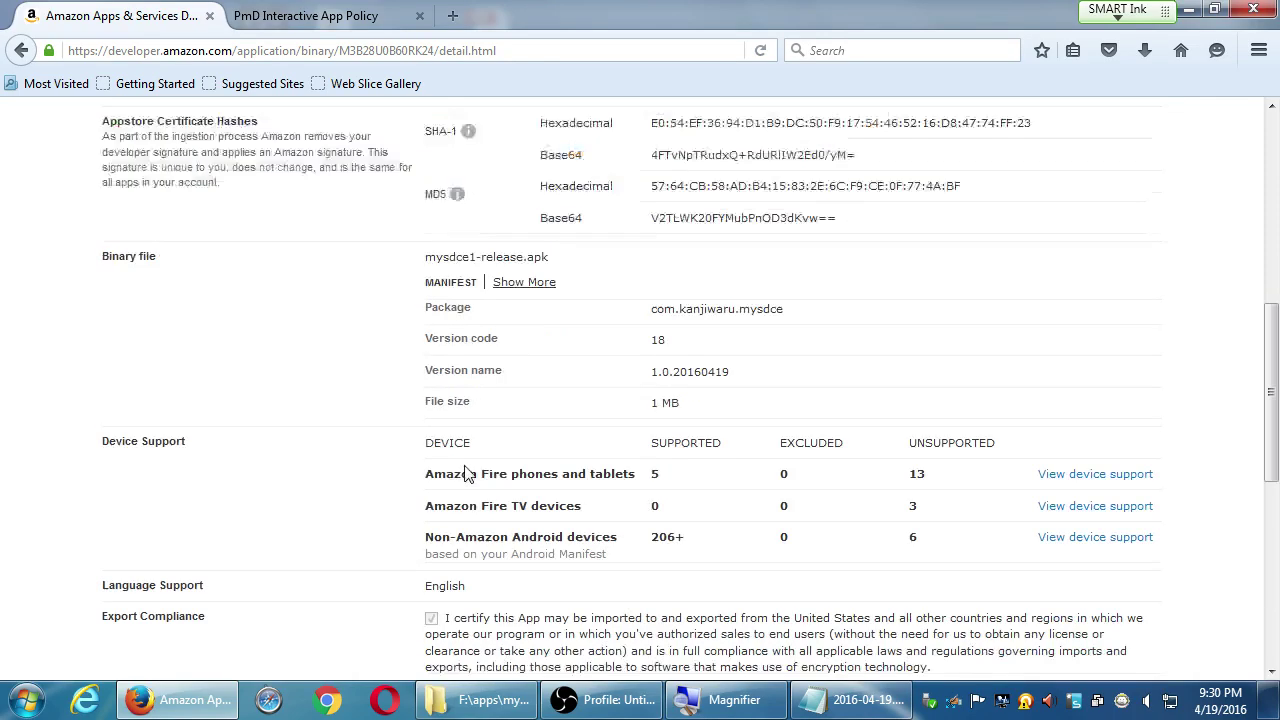
{"action": "scroll", "coordinate": [920, 517], "scroll_direction": "up", "scroll_amount": 4}
{"action": "scroll", "coordinate": [860, 535], "scroll_direction": "down", "scroll_amount": 4}
{"action": "scroll", "coordinate": [490, 455], "scroll_direction": "down", "scroll_amount": 10}
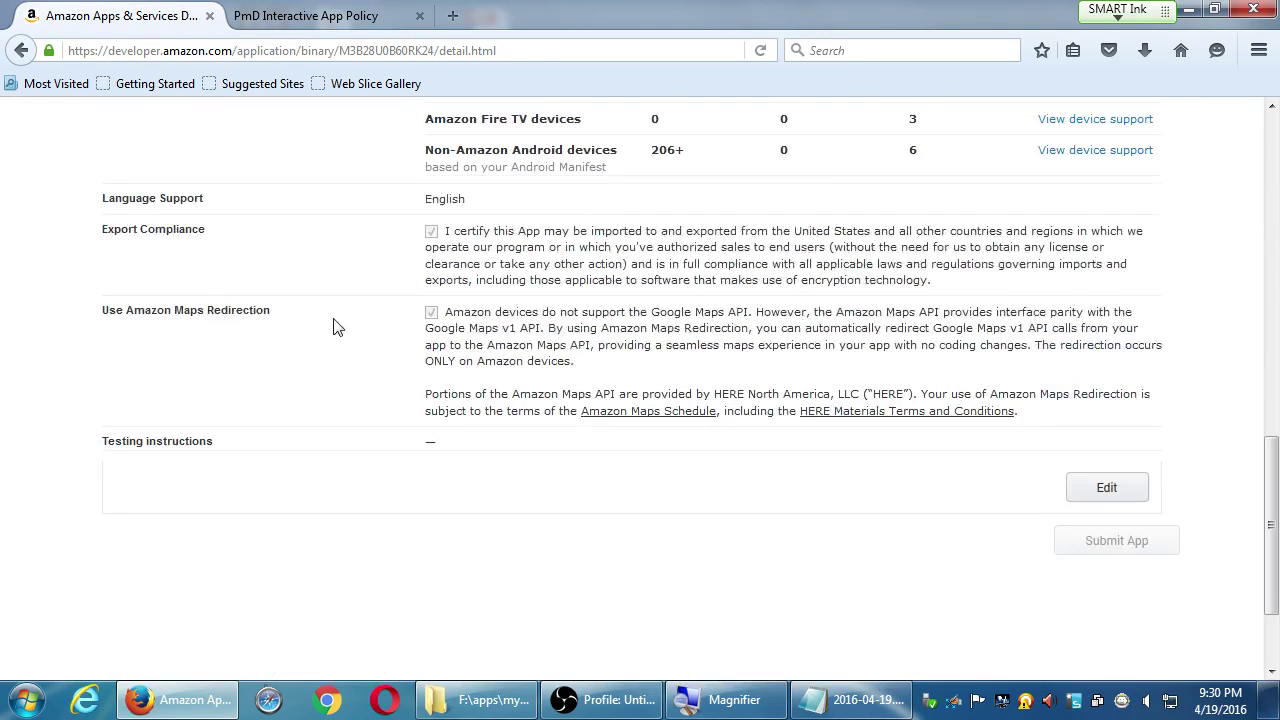
{"action": "scroll", "coordinate": [320, 325], "scroll_direction": "up", "scroll_amount": 5}
{"action": "scroll", "coordinate": [310, 325], "scroll_direction": "up", "scroll_amount": 8}
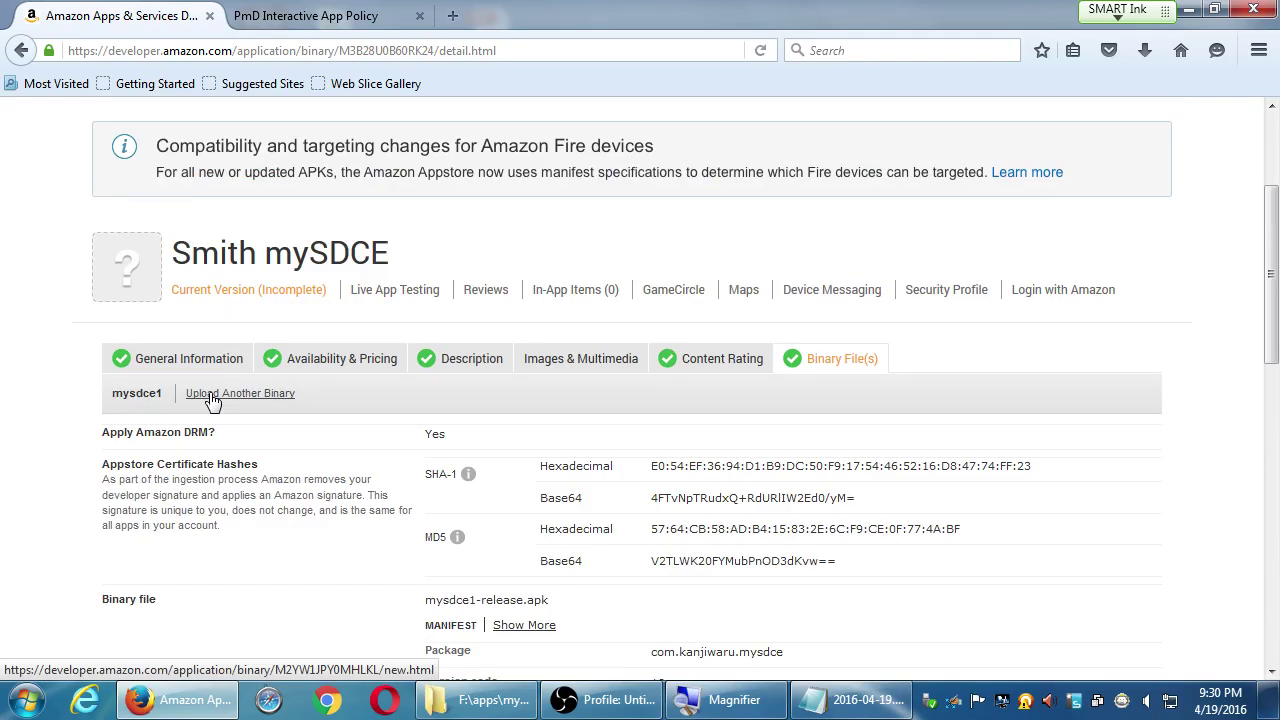
{"action": "scroll", "coordinate": [300, 400], "scroll_direction": "down", "scroll_amount": 12}
{"action": "scroll", "coordinate": [350, 400], "scroll_direction": "up", "scroll_amount": 4}
{"action": "scroll", "coordinate": [350, 400], "scroll_direction": "up", "scroll_amount": 5}
{"action": "scroll", "coordinate": [350, 400], "scroll_direction": "up", "scroll_amount": 3}
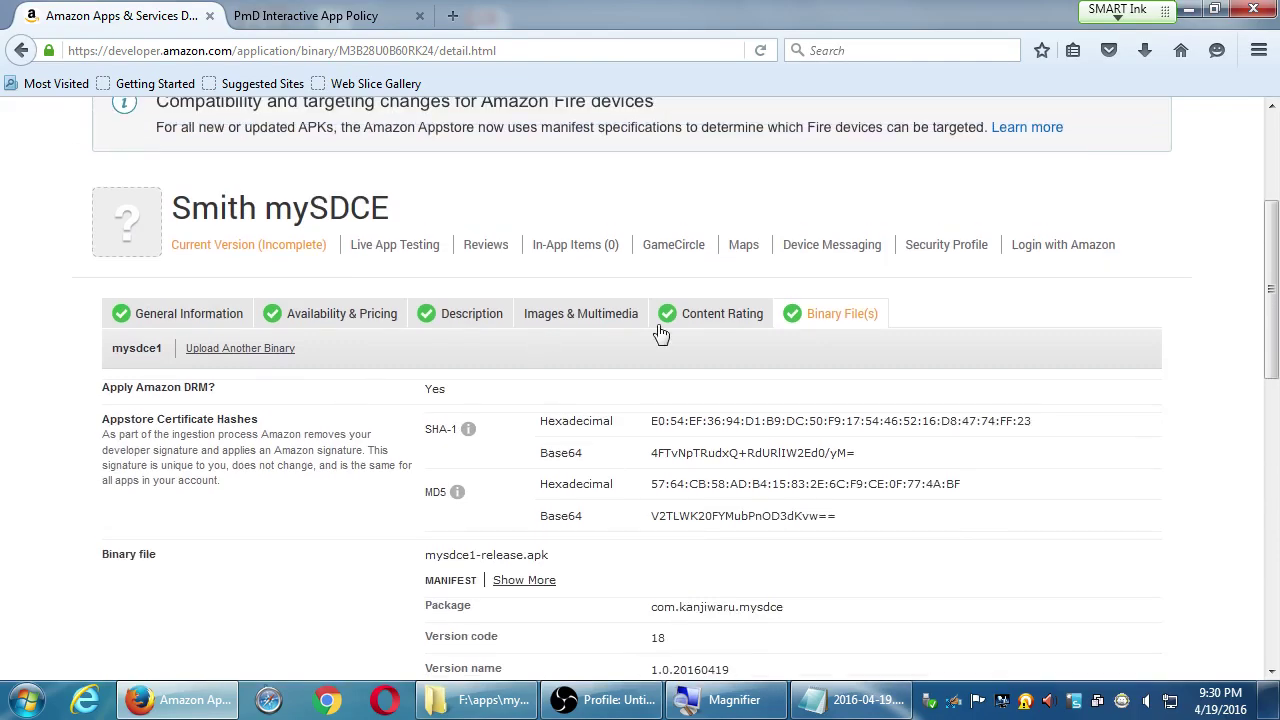
- Go to Smith mySDCE's Images & Multimedia tab, the last incomplete section
{"action": "left_click", "coordinate": [565, 318]}
{"action": "scroll", "coordinate": [640, 470], "scroll_direction": "down", "scroll_amount": 2}
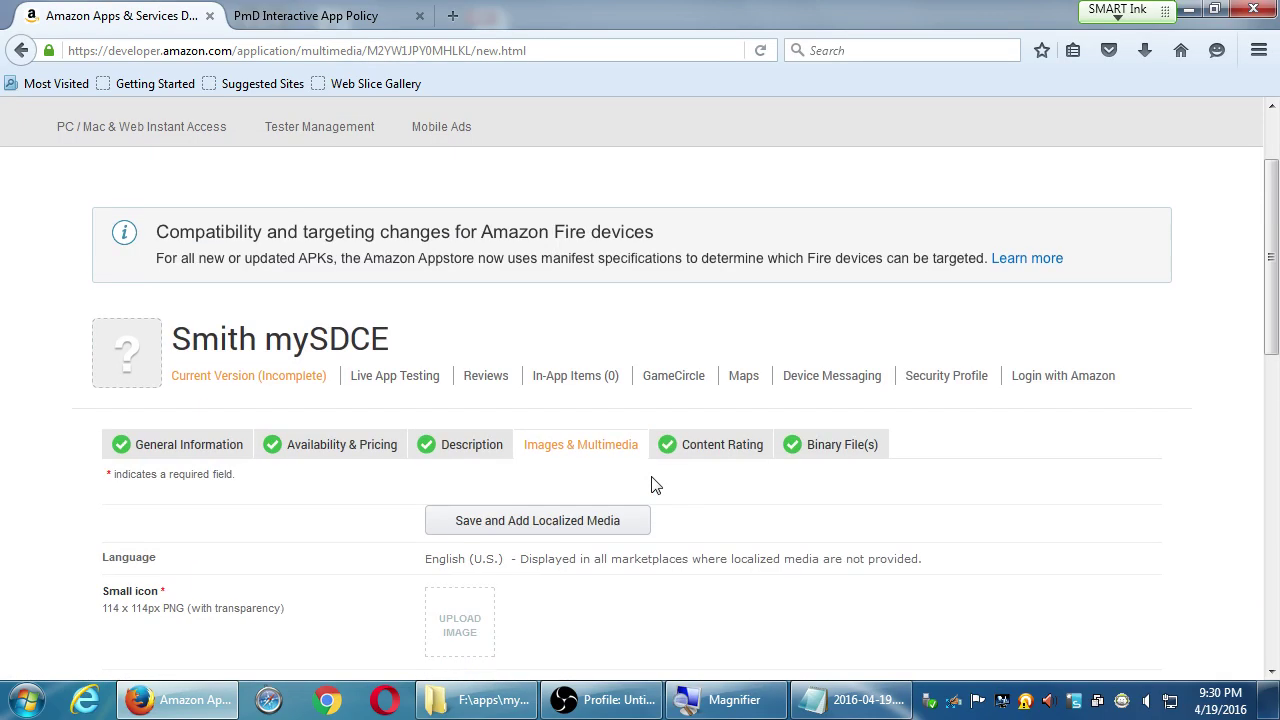
{"action": "scroll", "coordinate": [610, 488], "scroll_direction": "down", "scroll_amount": 2}
{"action": "scroll", "coordinate": [300, 465], "scroll_direction": "down", "scroll_amount": 4}
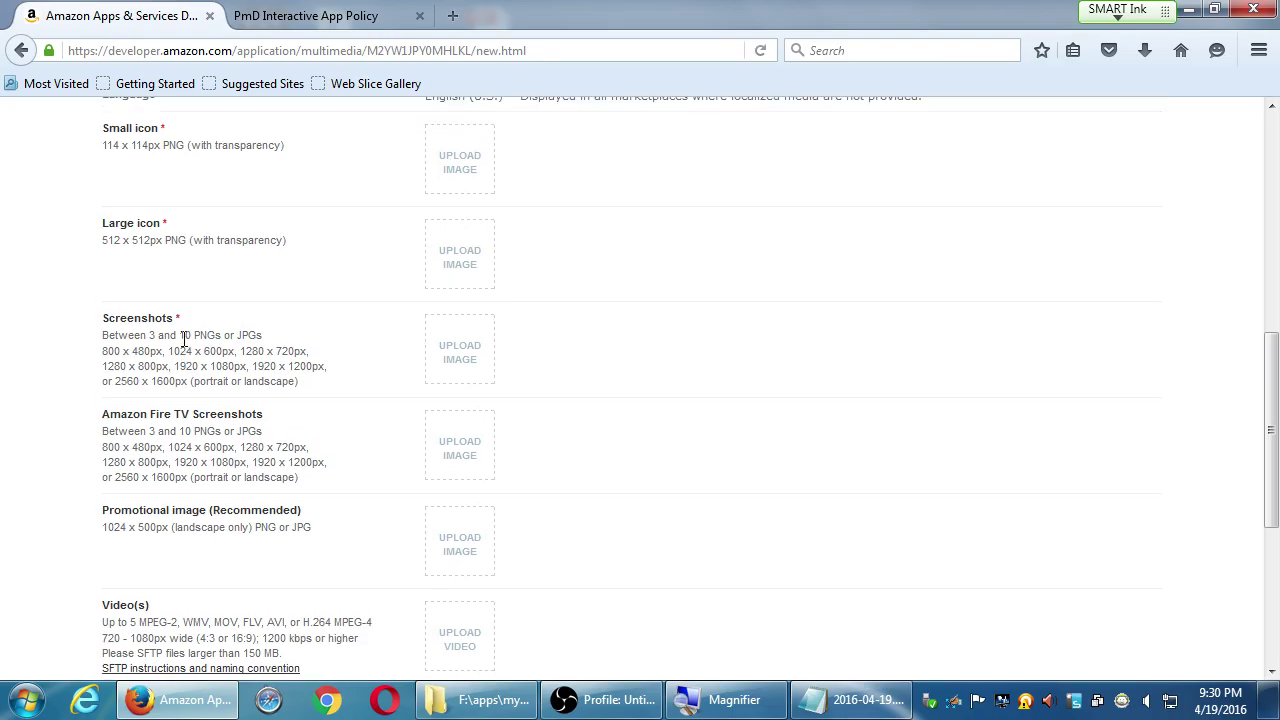
{"action": "scroll", "coordinate": [185, 336], "scroll_direction": "up", "scroll_amount": 3}
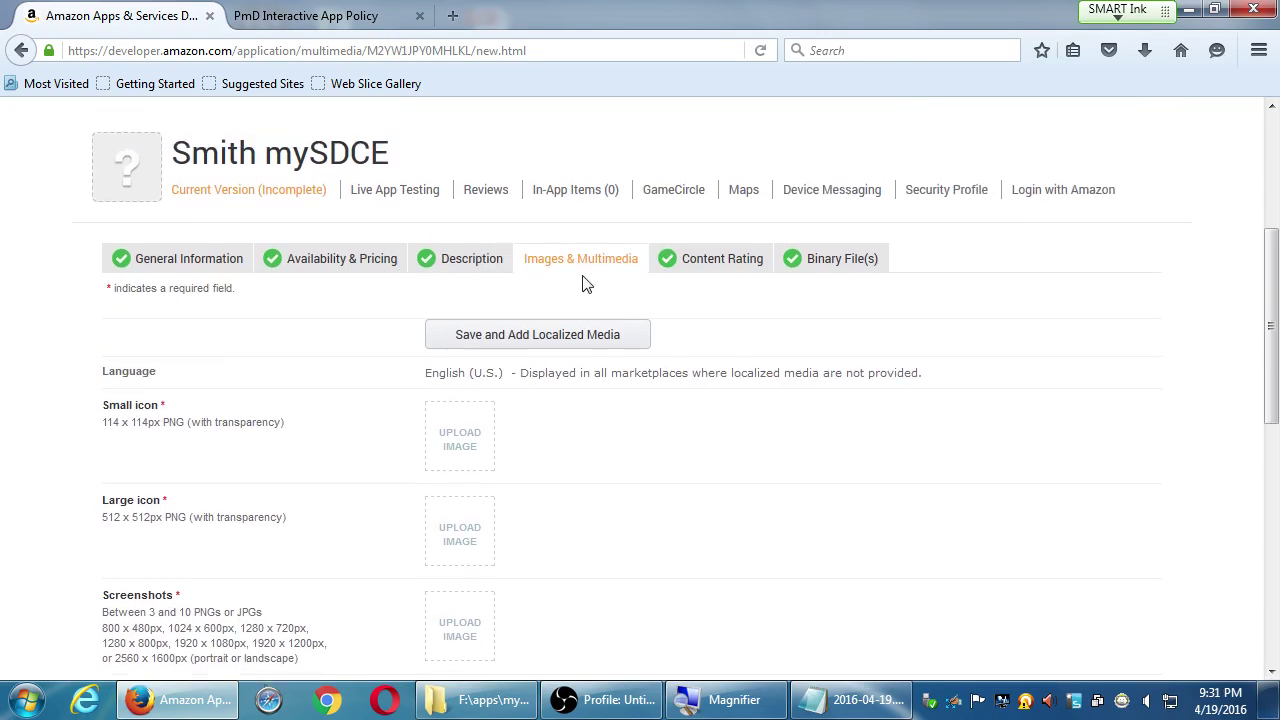
{"action": "scroll", "coordinate": [586, 284], "scroll_direction": "down", "scroll_amount": 2}
{"action": "scroll", "coordinate": [603, 291], "scroll_direction": "down", "scroll_amount": 4}
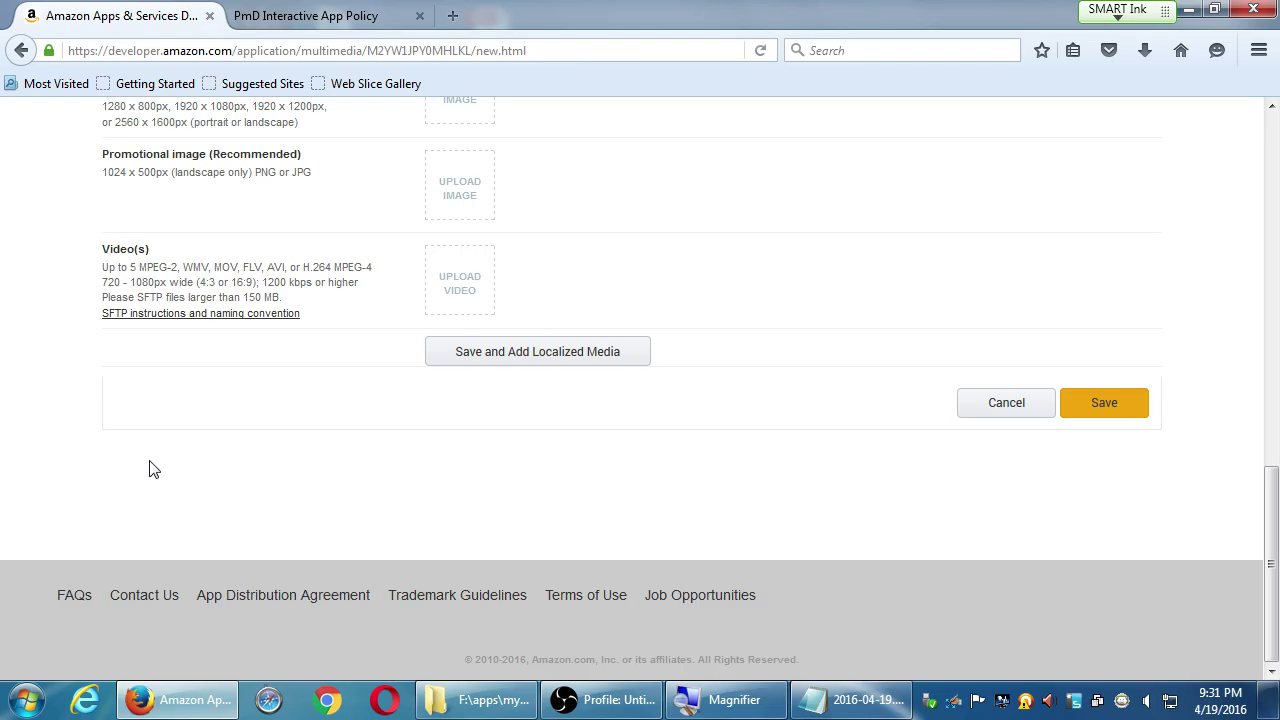
{"action": "scroll", "coordinate": [149, 470], "scroll_direction": "up", "scroll_amount": 5}
{"action": "scroll", "coordinate": [149, 470], "scroll_direction": "up", "scroll_amount": 5}
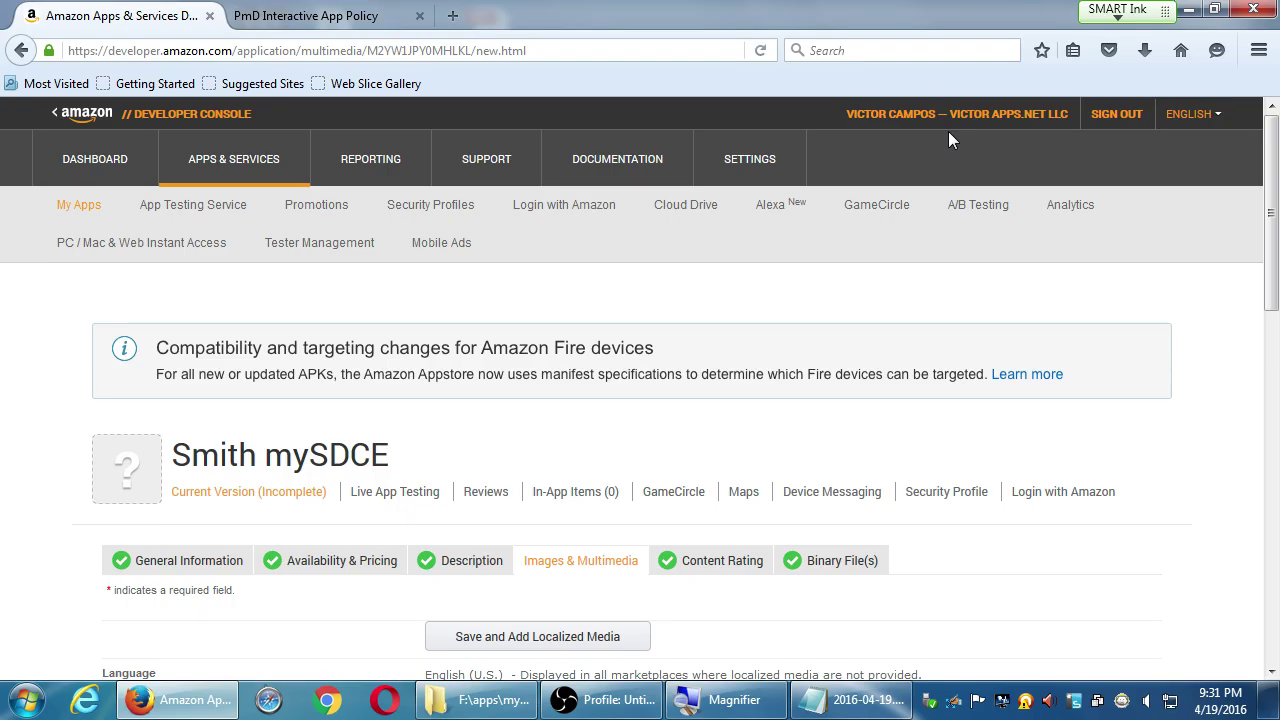
{"action": "scroll", "coordinate": [950, 138], "scroll_direction": "down", "scroll_amount": 3}
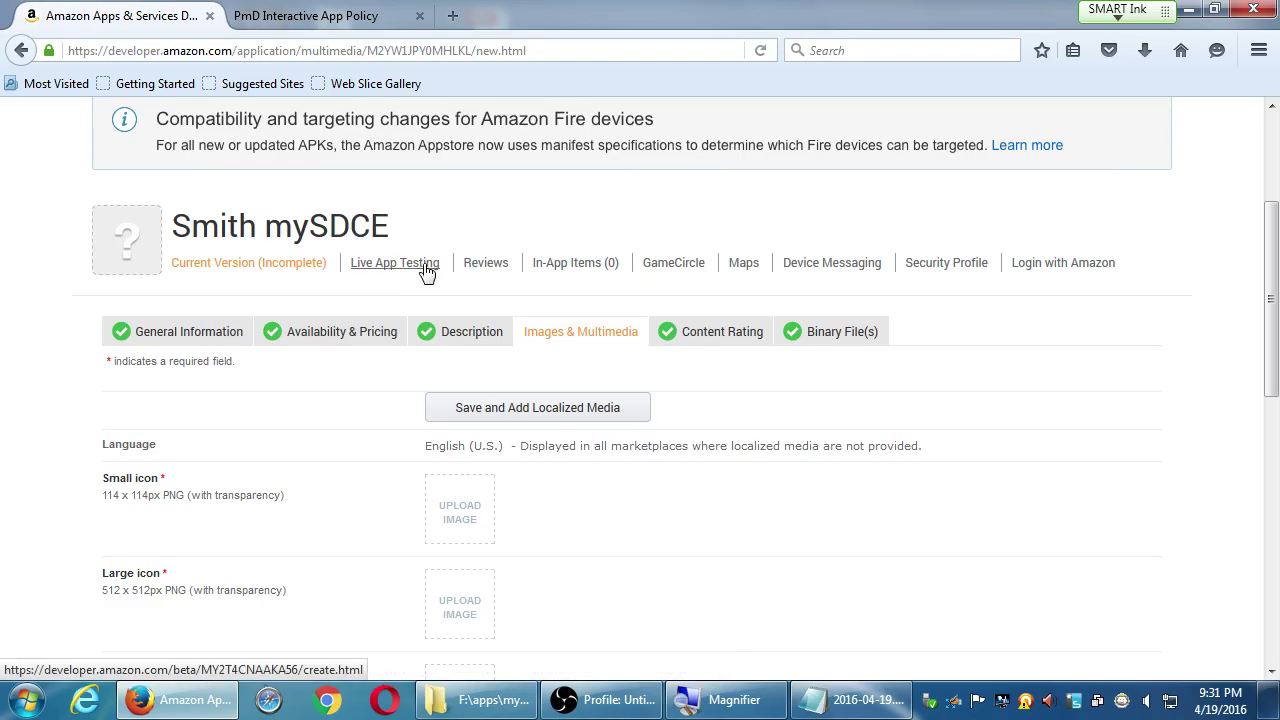
{"action": "scroll", "coordinate": [266, 420], "scroll_direction": "down", "scroll_amount": 7}
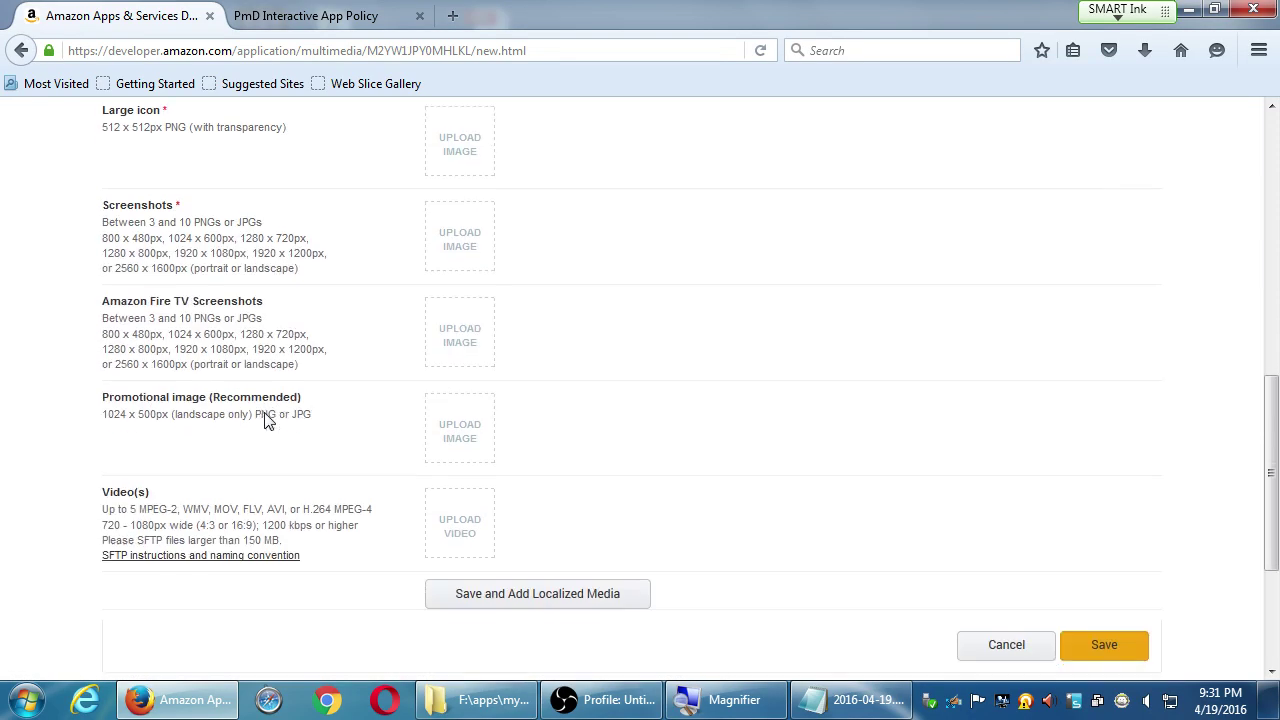
{"action": "scroll", "coordinate": [266, 417], "scroll_direction": "up", "scroll_amount": 4}
{"action": "scroll", "coordinate": [267, 418], "scroll_direction": "up", "scroll_amount": 3}
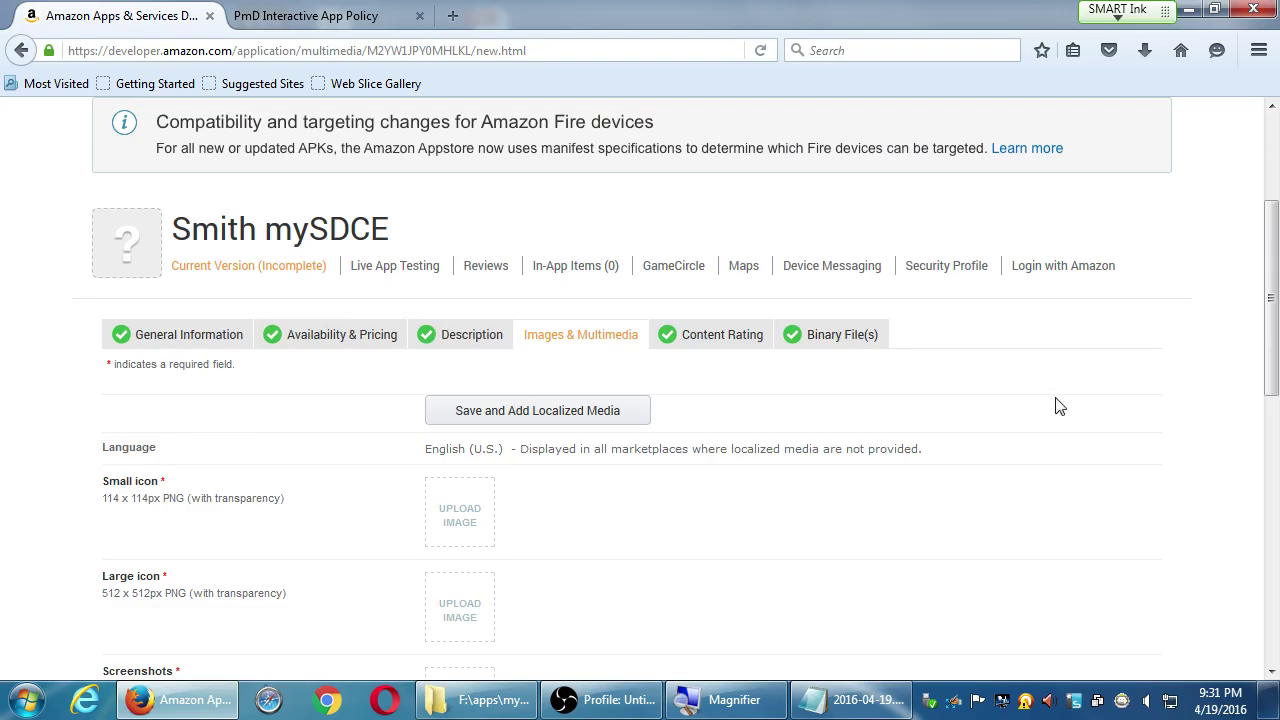
{"action": "scroll", "coordinate": [1061, 406], "scroll_direction": "down", "scroll_amount": 5}
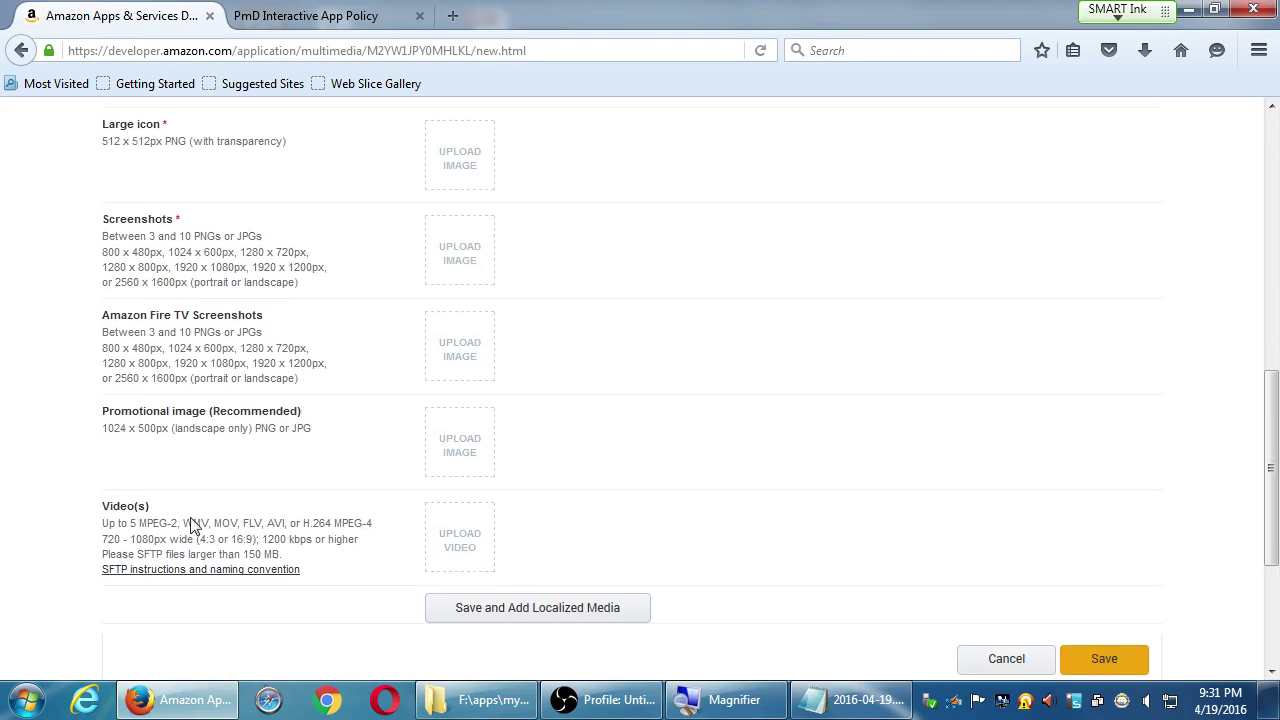
{"action": "left_click_drag", "start_coordinate": [113, 506], "coordinate": [230, 540]}
{"action": "left_click", "coordinate": [230, 540]}
{"action": "scroll", "coordinate": [15, 537], "scroll_direction": "up", "scroll_amount": 10}
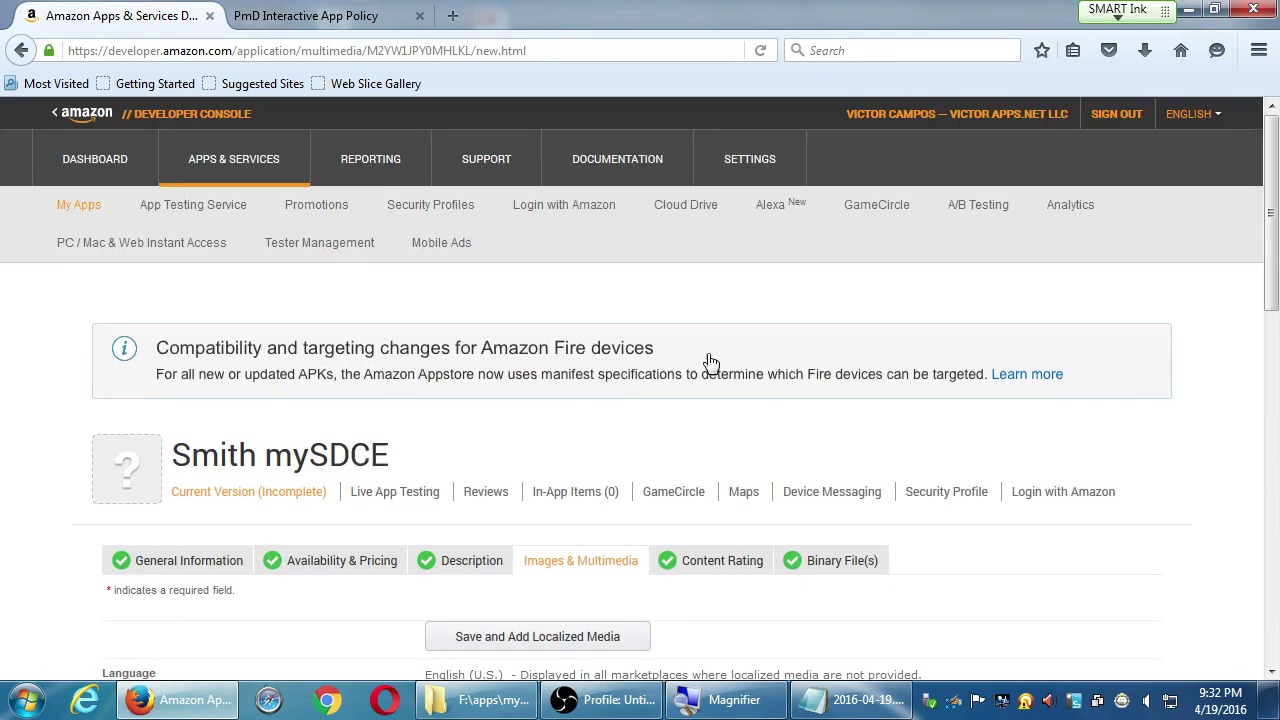